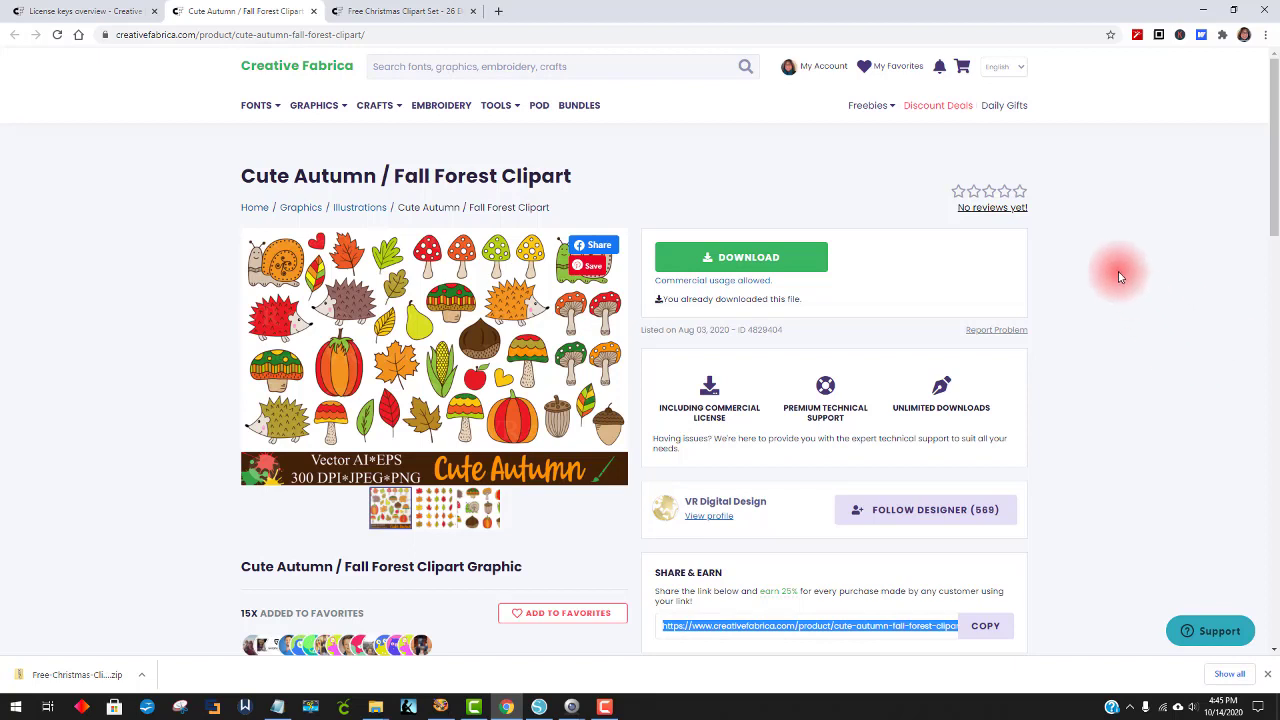
# Step: Download the Cute Autumn / Fall Forest Clipart zip and open it, checking the extraction options without extracting
pyautogui.click(770, 251)
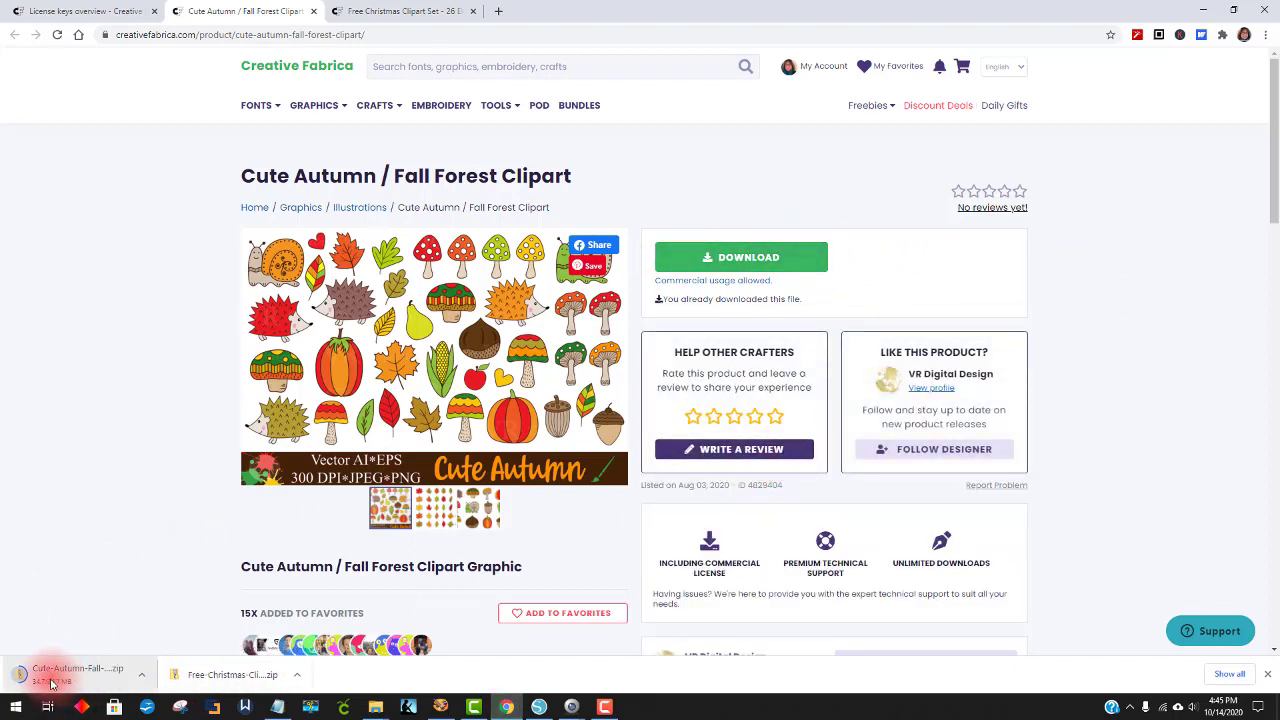
pyautogui.click(79, 679)
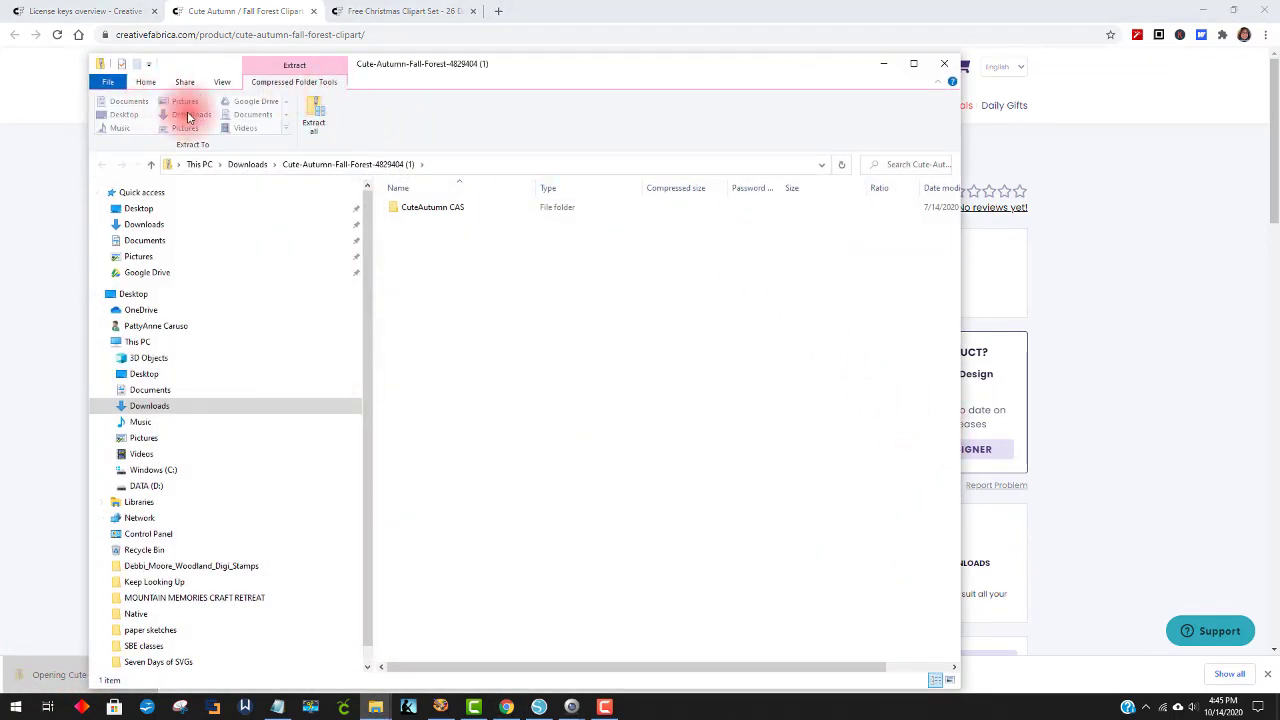
pyautogui.click(313, 118)
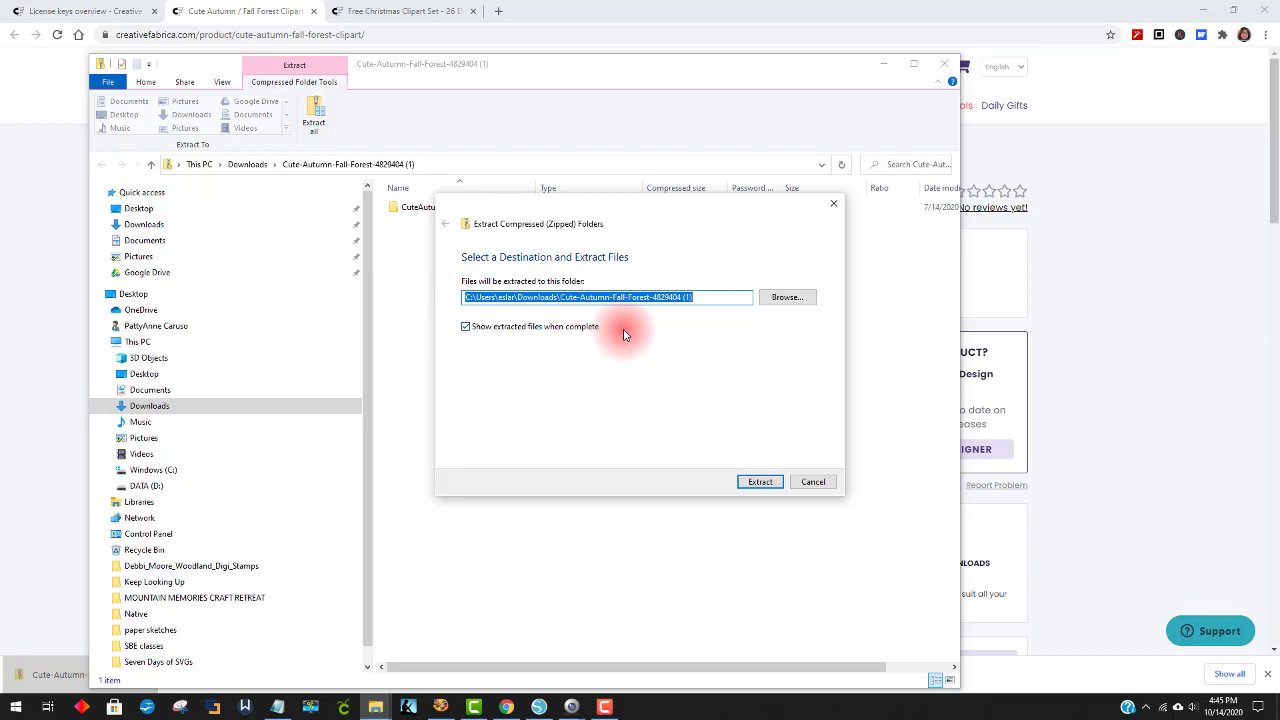
pyautogui.click(813, 482)
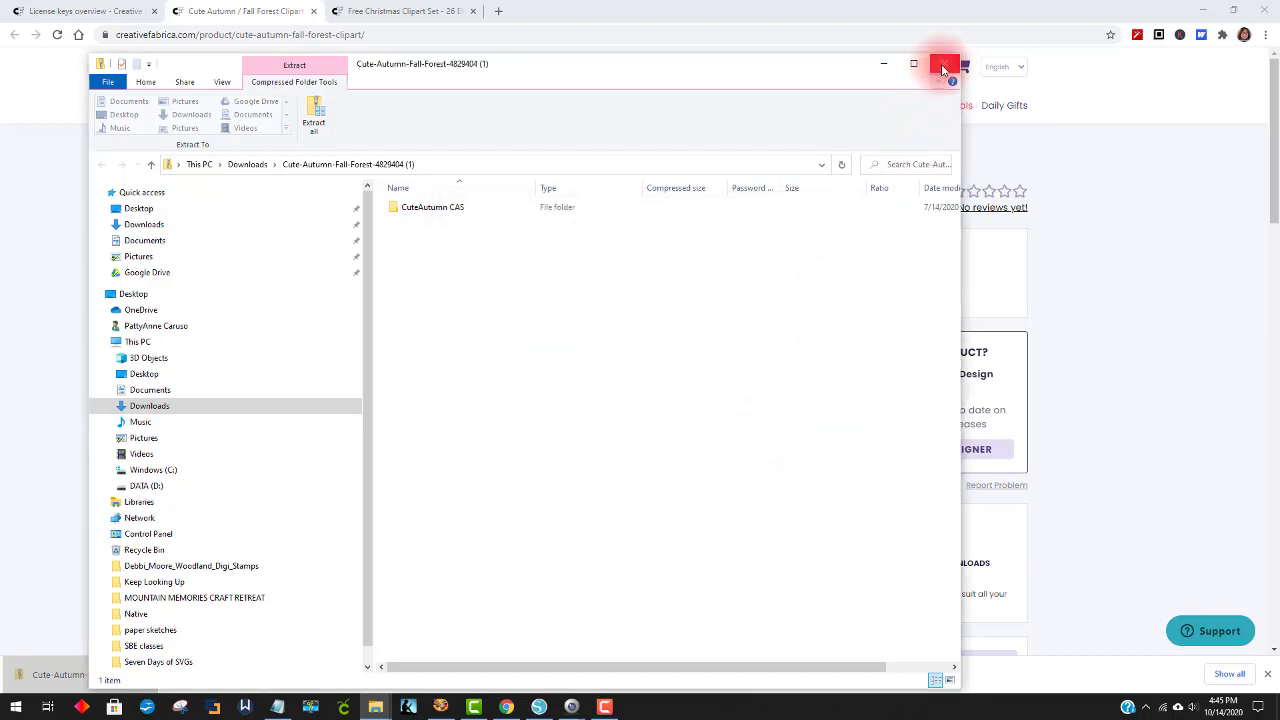
# Step: Switch to Silhouette Studio and delete the web-link note beside the fall clipart page
pyautogui.click(539, 708)
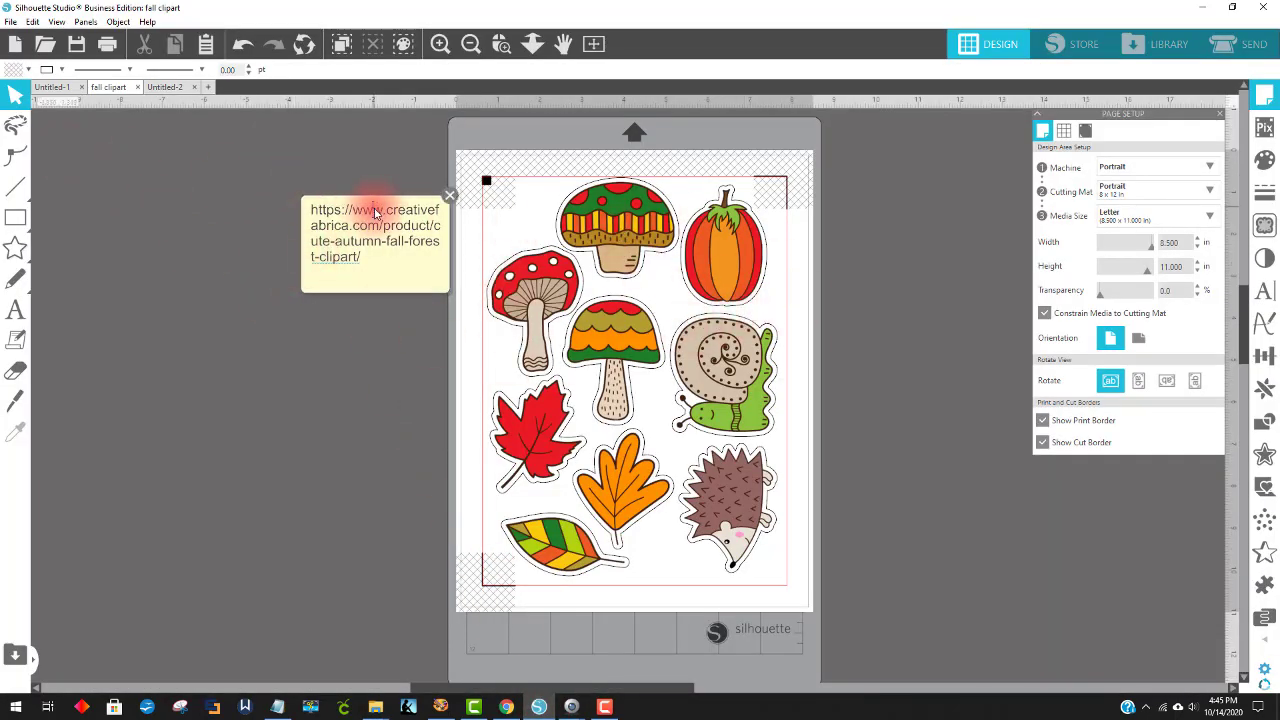
pyautogui.click(376, 213)
pyautogui.click(450, 196)
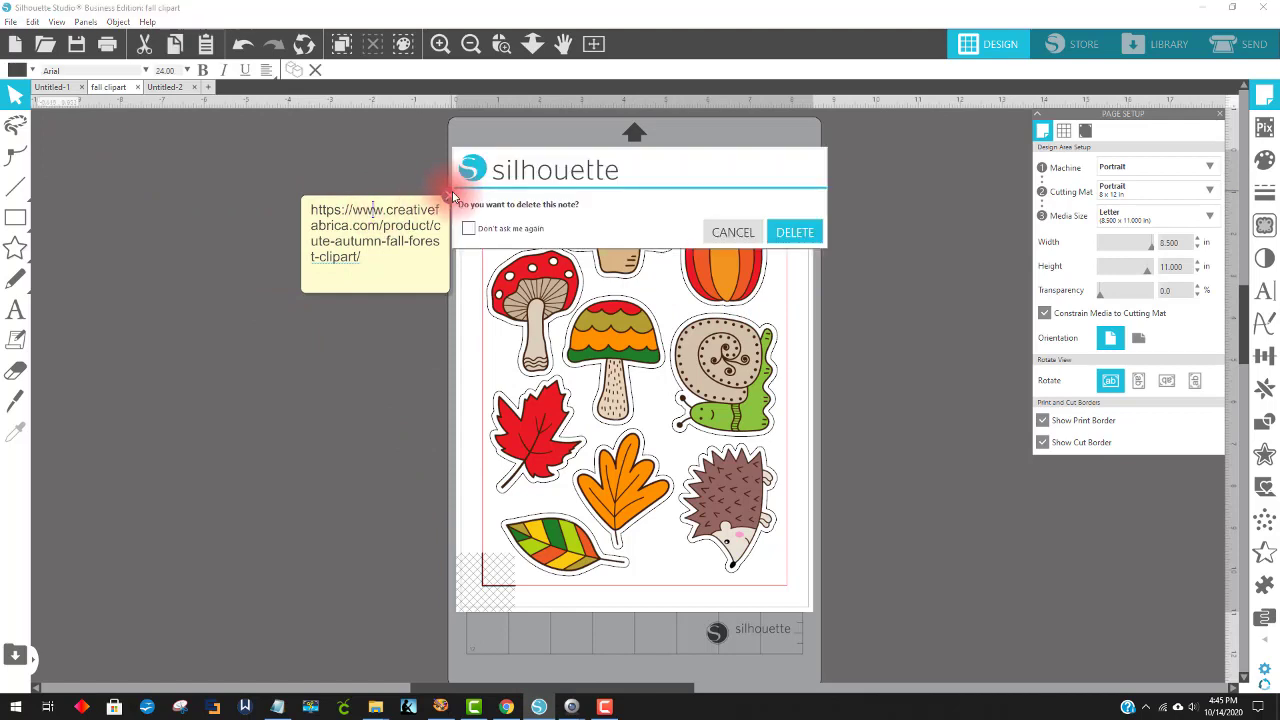
pyautogui.click(802, 236)
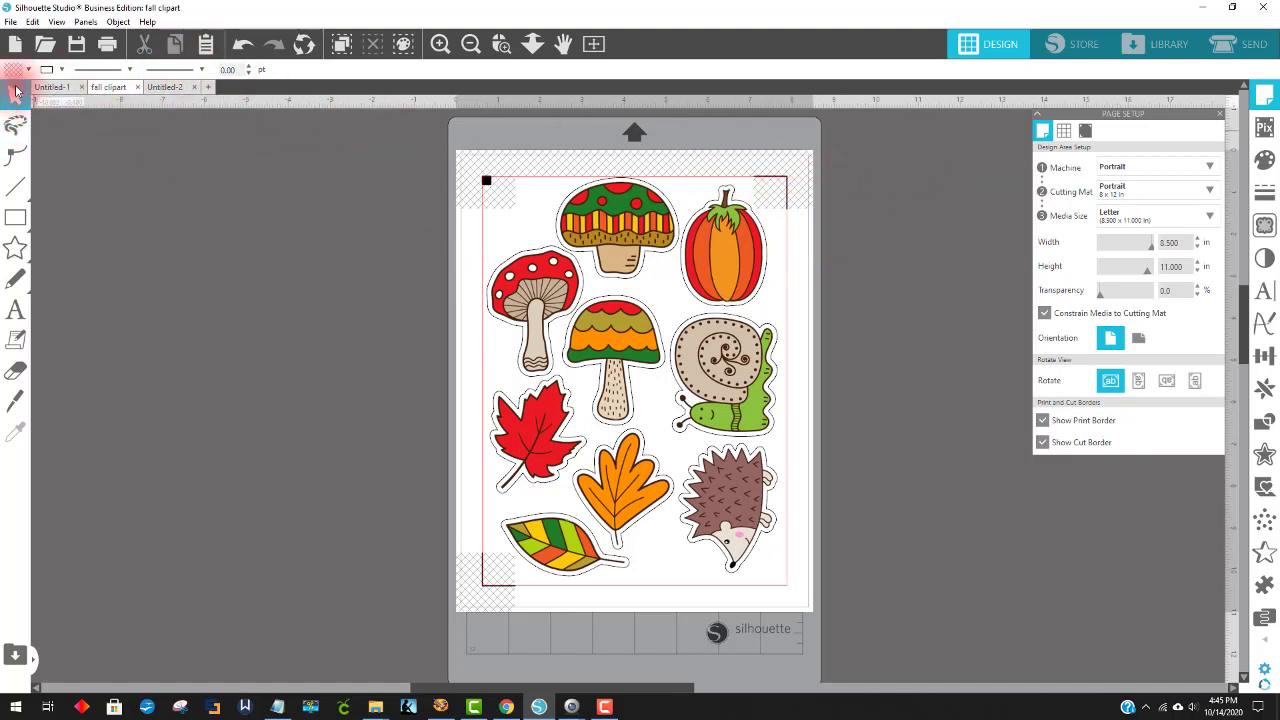
# Step: Close the fall clipart document without saving changes and delete the hedgehog from Untitled-2
pyautogui.click(137, 87)
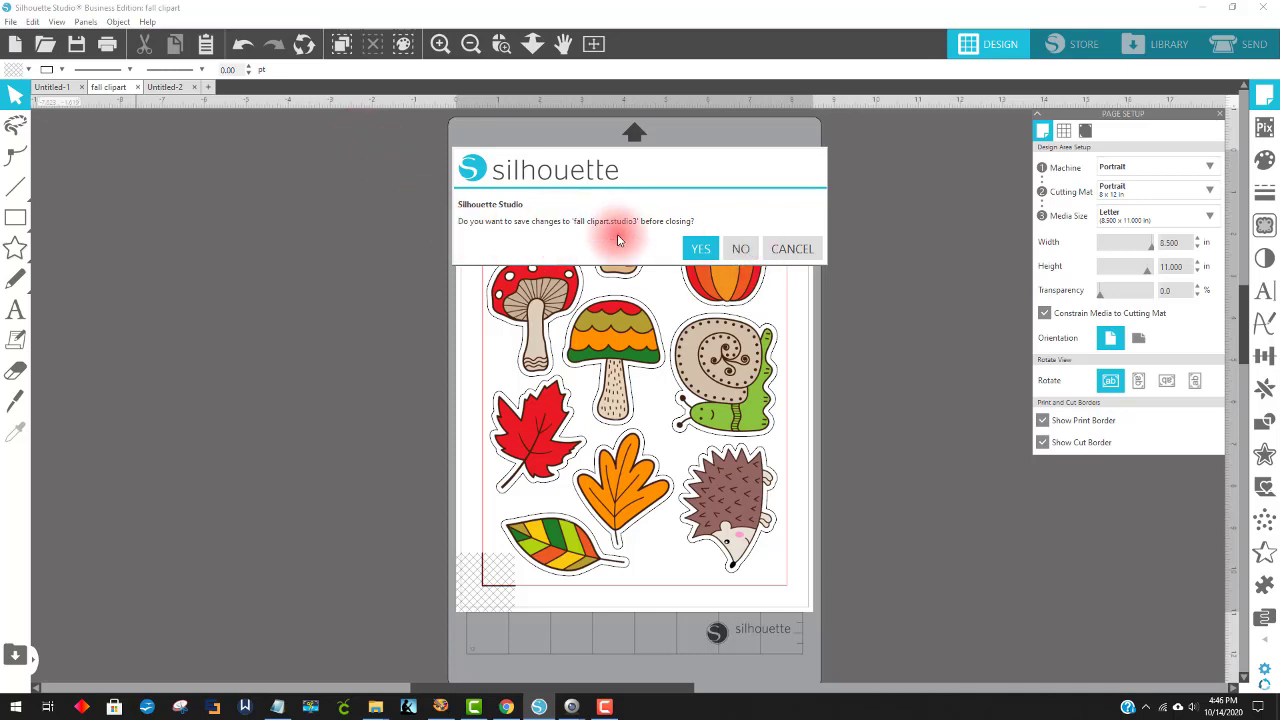
pyautogui.click(738, 248)
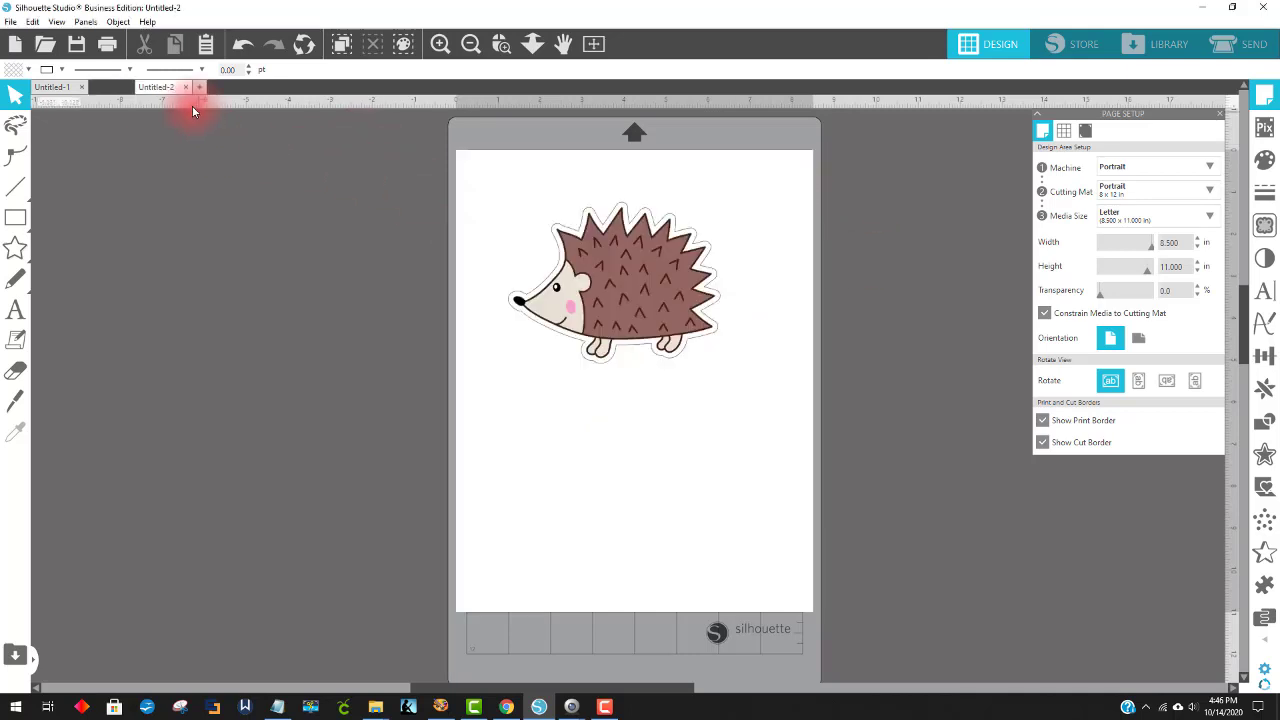
pyautogui.click(613, 237)
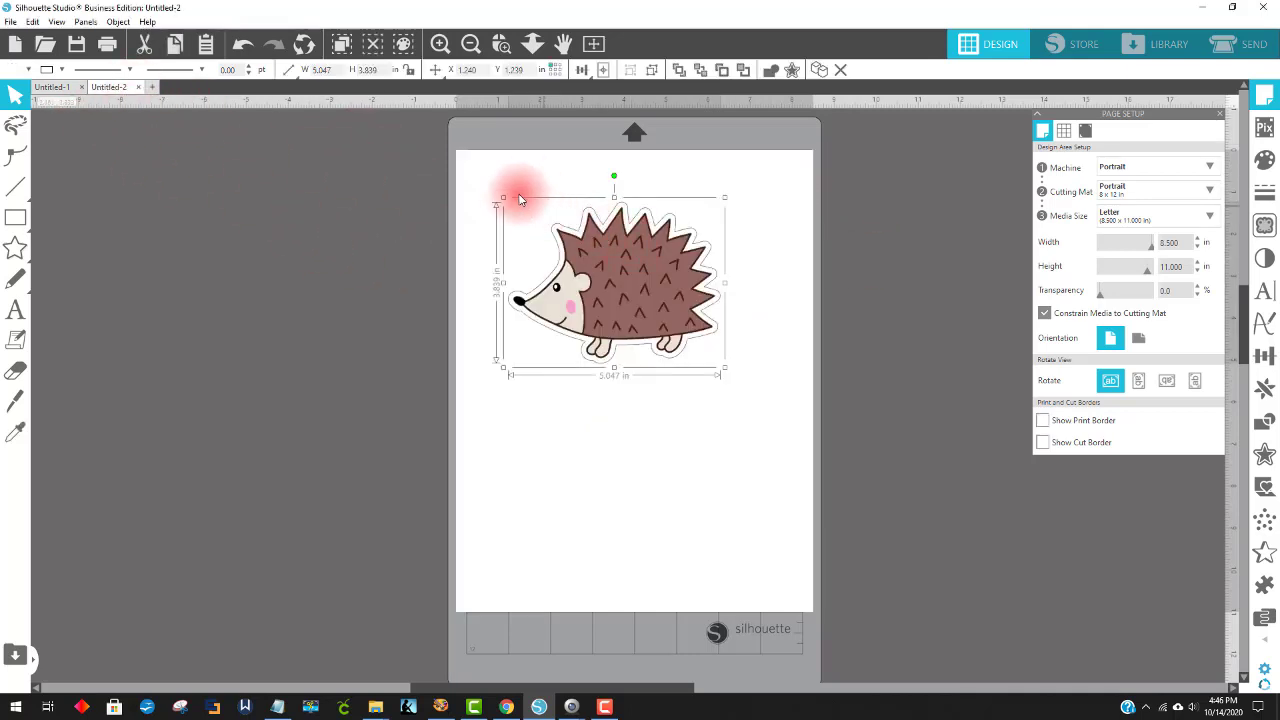
pyautogui.press('Delete')
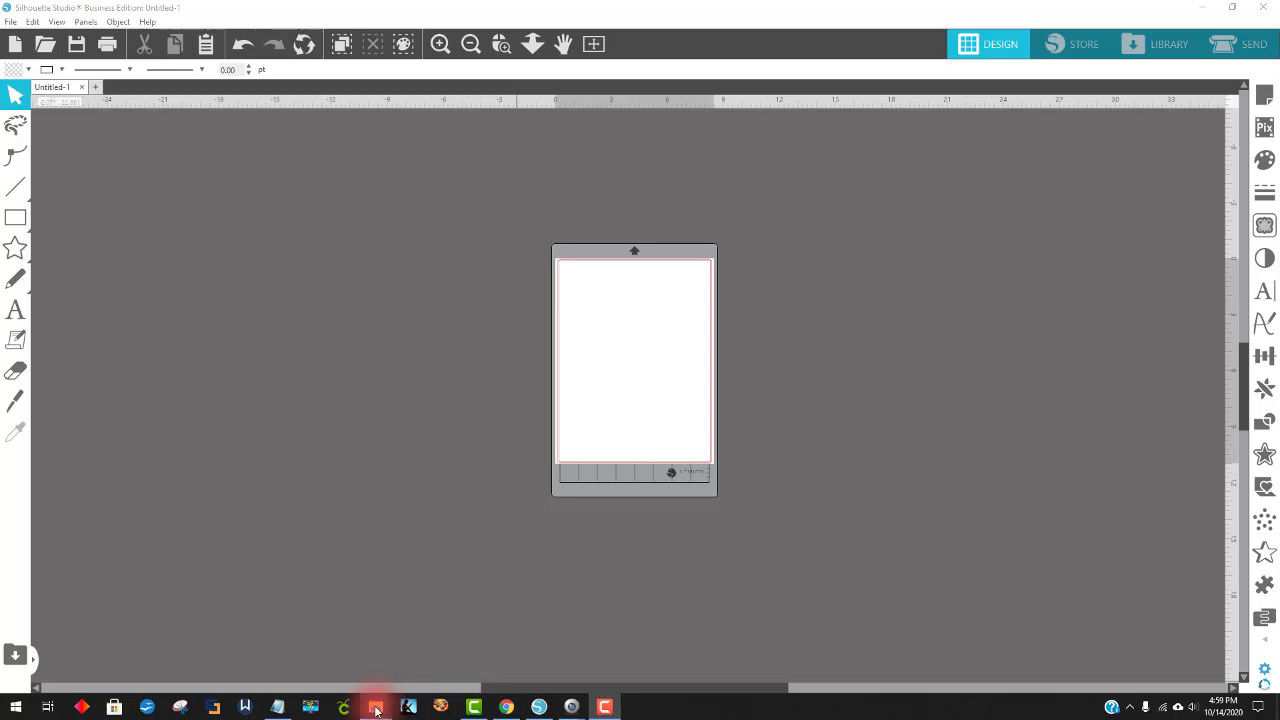
# Step: Import the acorn 2 PNG from the CuteAutumn CAS folder into the design area, along with leaf, mushroom and red hedgehog images
pyautogui.moveTo(376, 710)
pyautogui.click(380, 665)
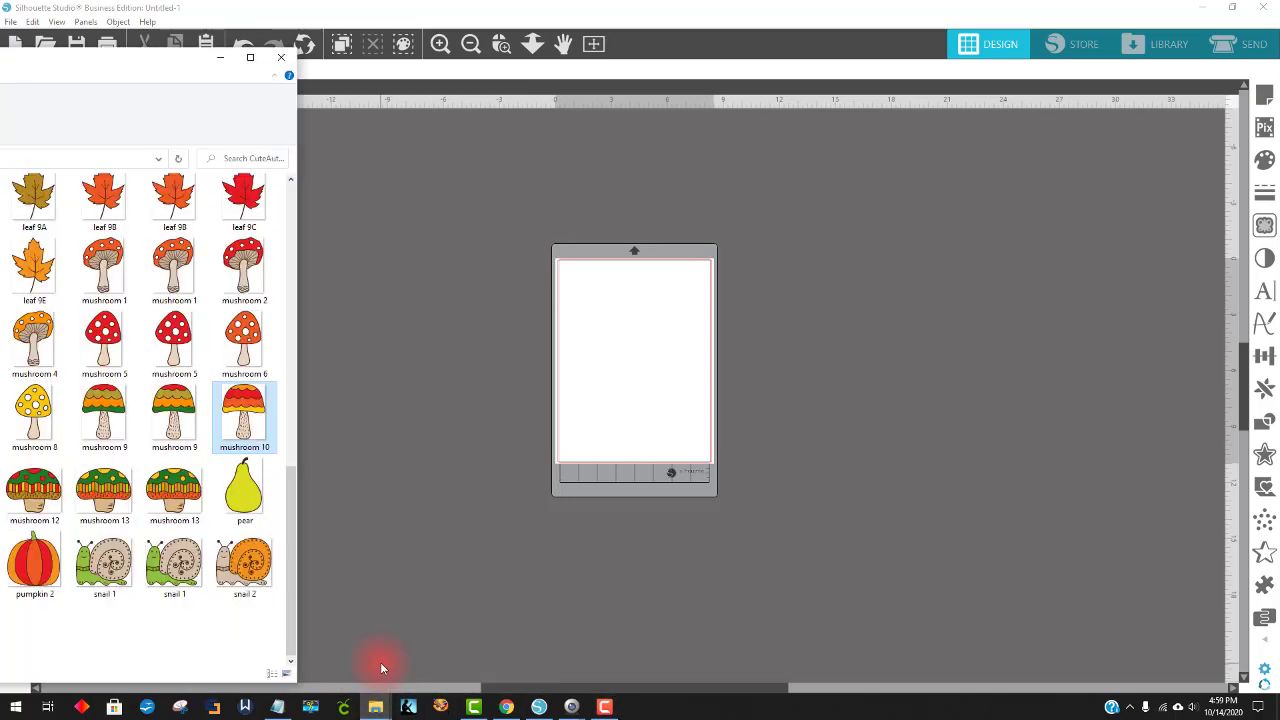
pyautogui.moveTo(150, 60); pyautogui.dragTo(440, 82)
pyautogui.scroll(10, 463, 365)
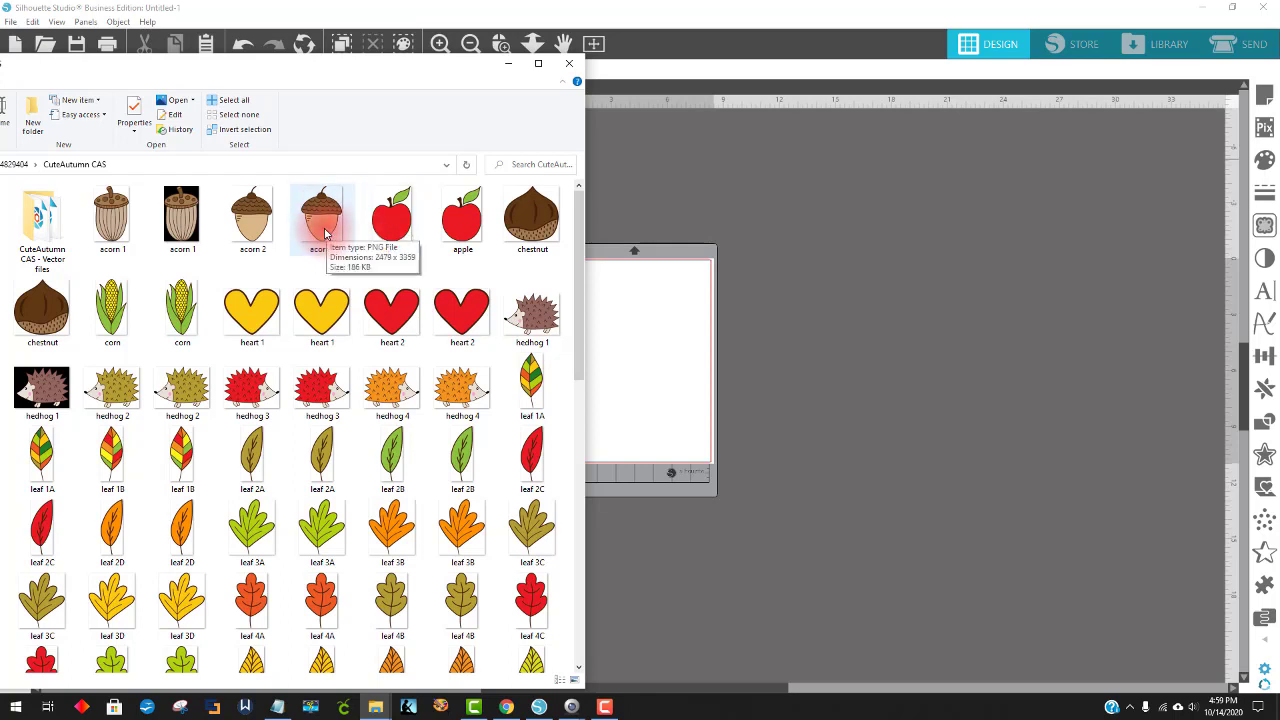
pyautogui.moveTo(323, 233); pyautogui.dragTo(255, 232)
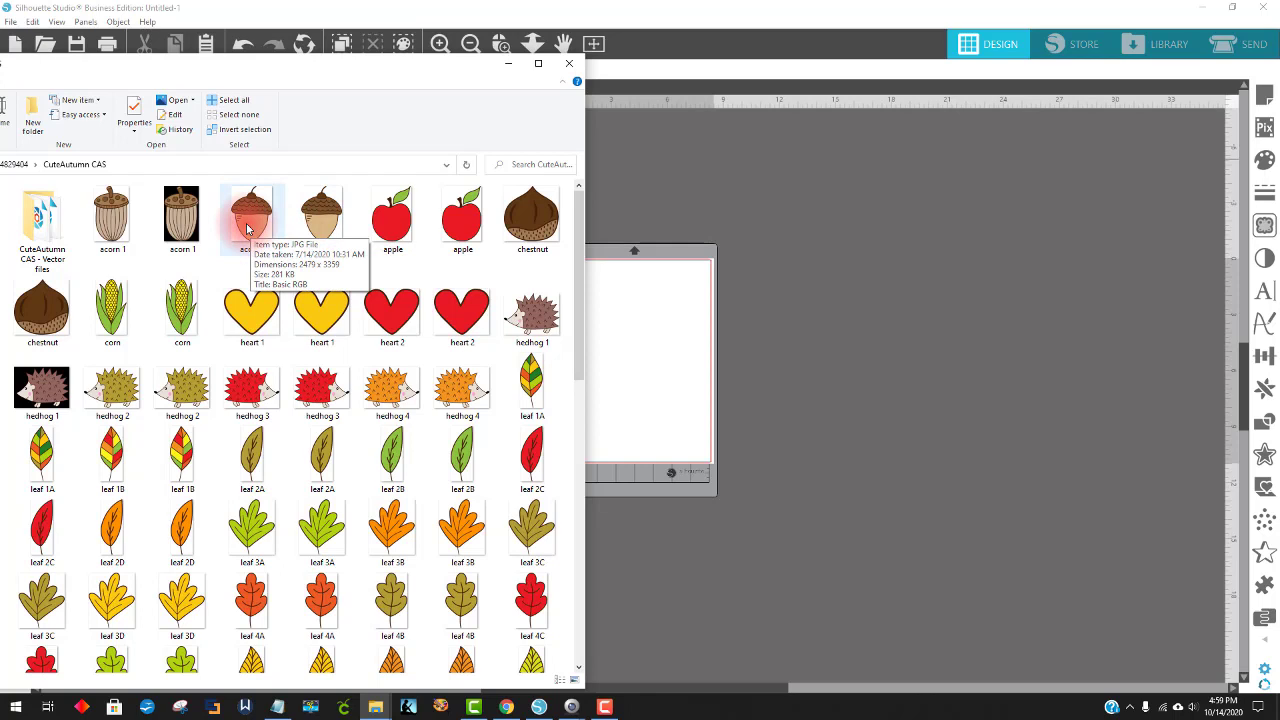
pyautogui.moveTo(247, 229); pyautogui.dragTo(786, 285)
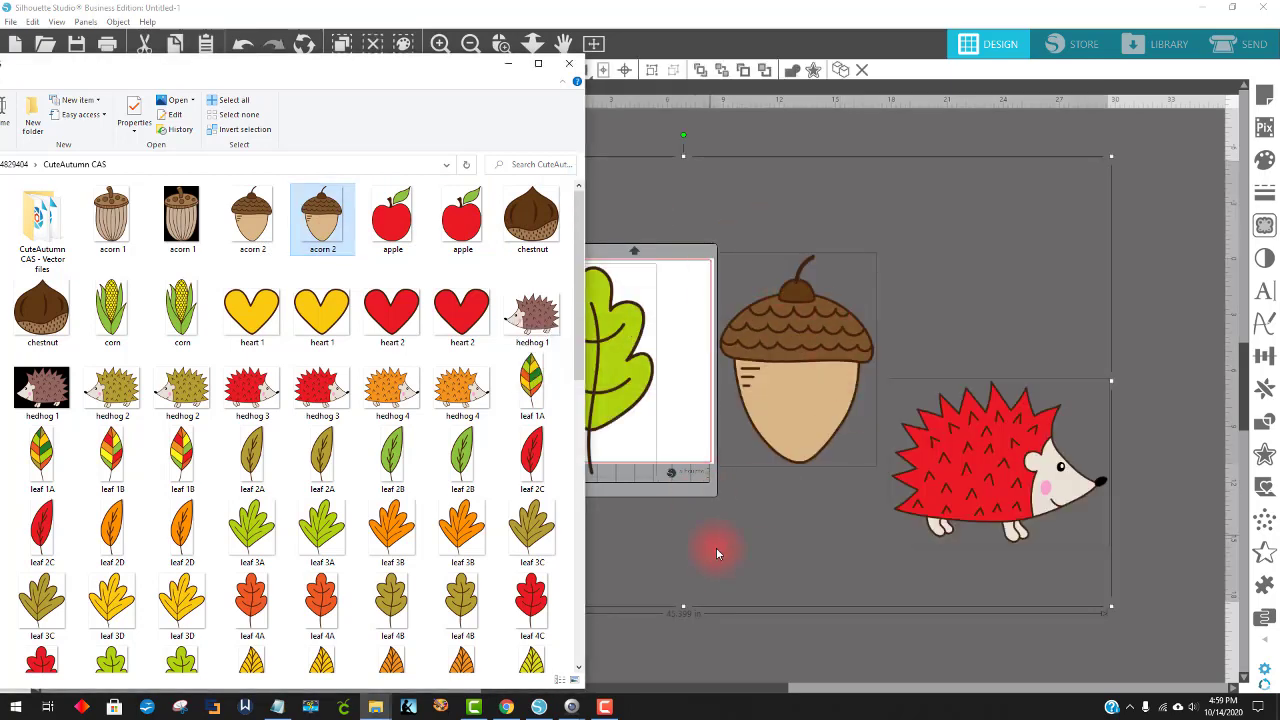
pyautogui.click(734, 590)
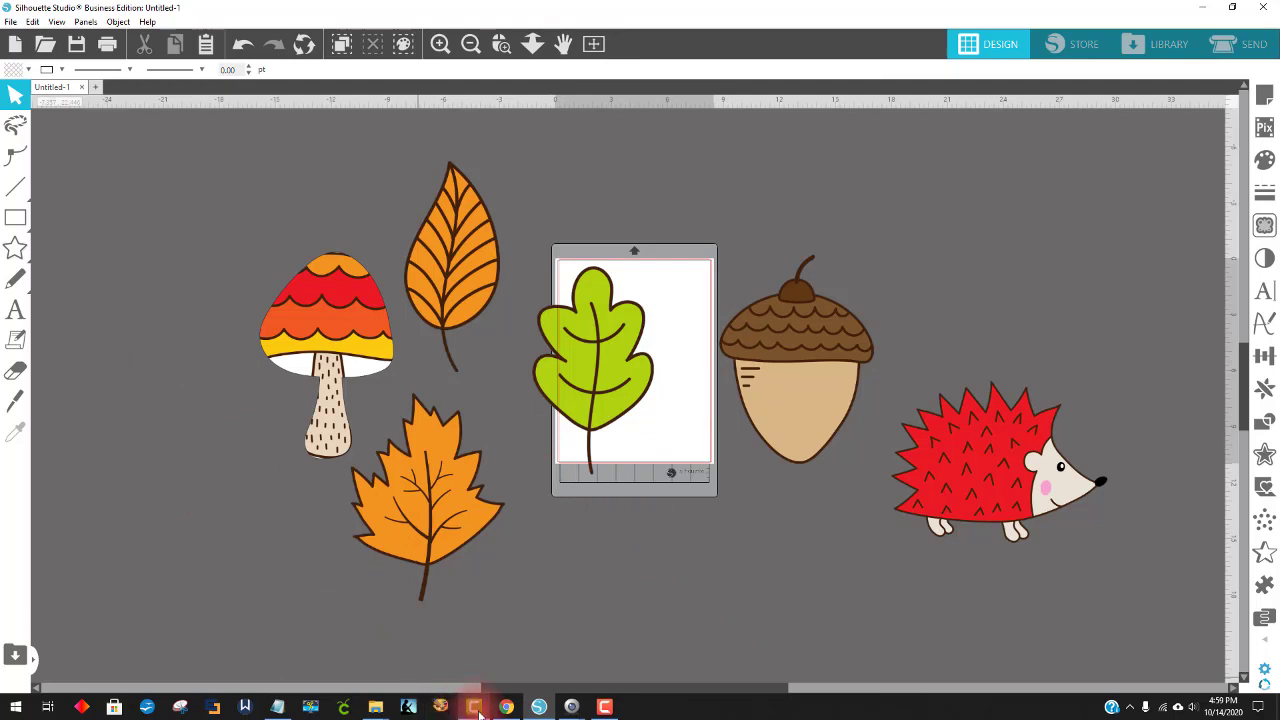
# Step: Import mushroom 5, mushroom 7 and mushroom 4 from the CuteAutumn CAS folder into empty spots around the acorn and hedgehog
pyautogui.moveTo(377, 709)
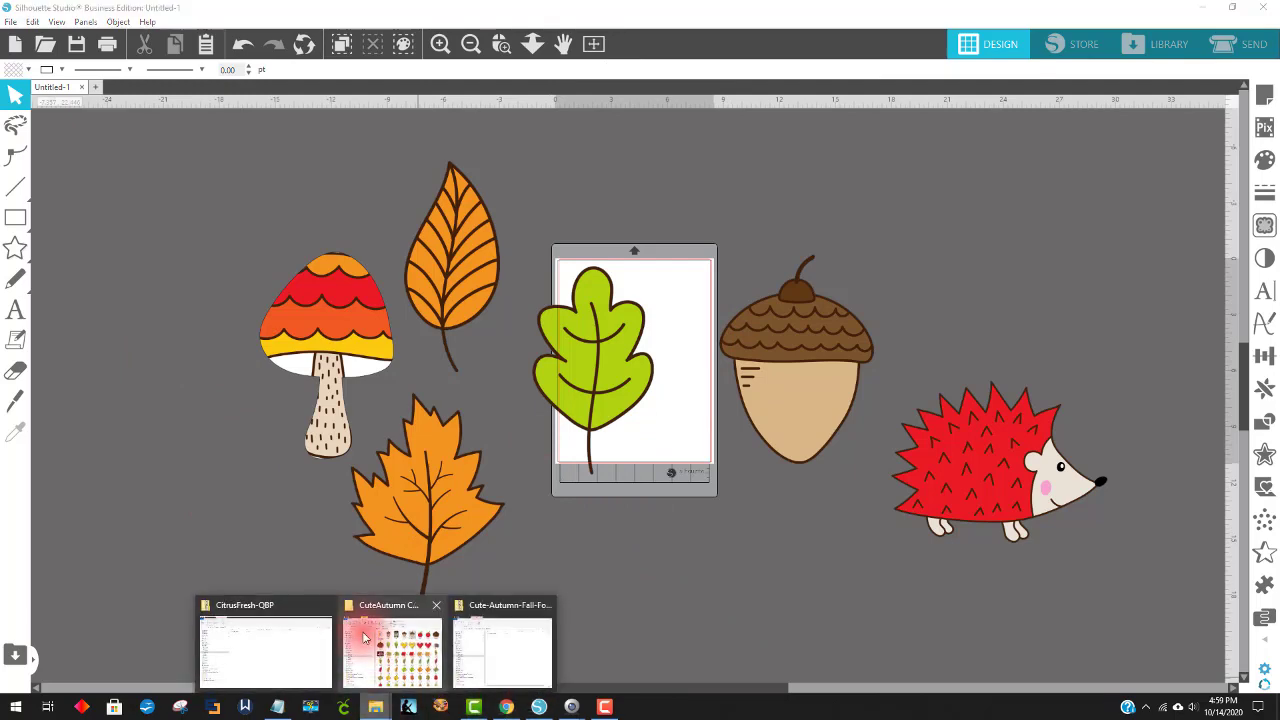
pyautogui.click(375, 640)
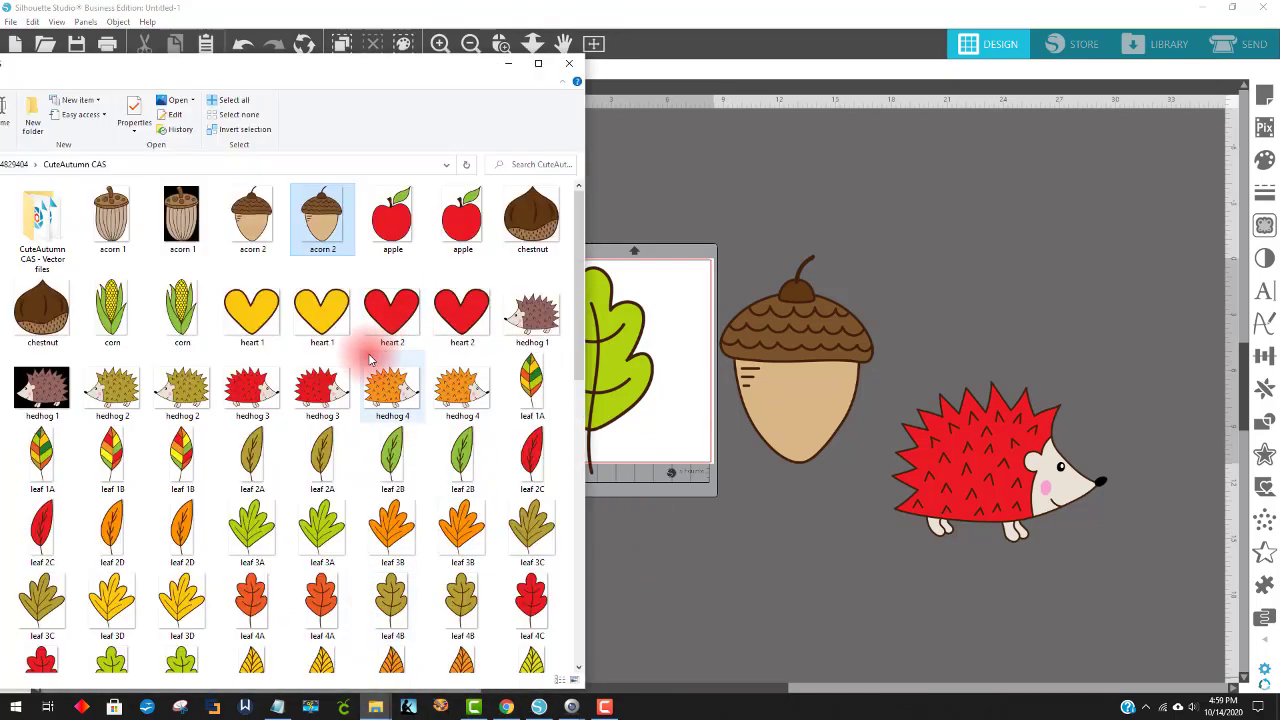
pyautogui.scroll(-5, 369, 360)
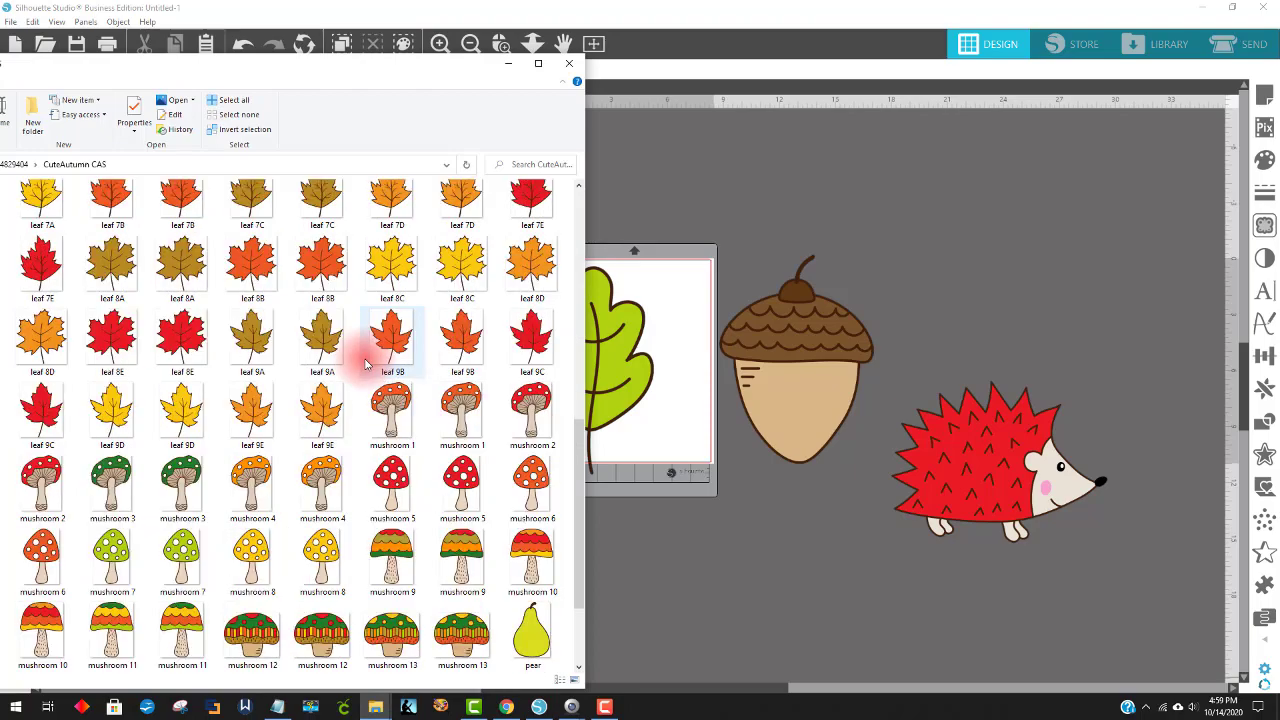
pyautogui.scroll(-3, 366, 364)
pyautogui.moveTo(251, 63); pyautogui.dragTo(255, 78)
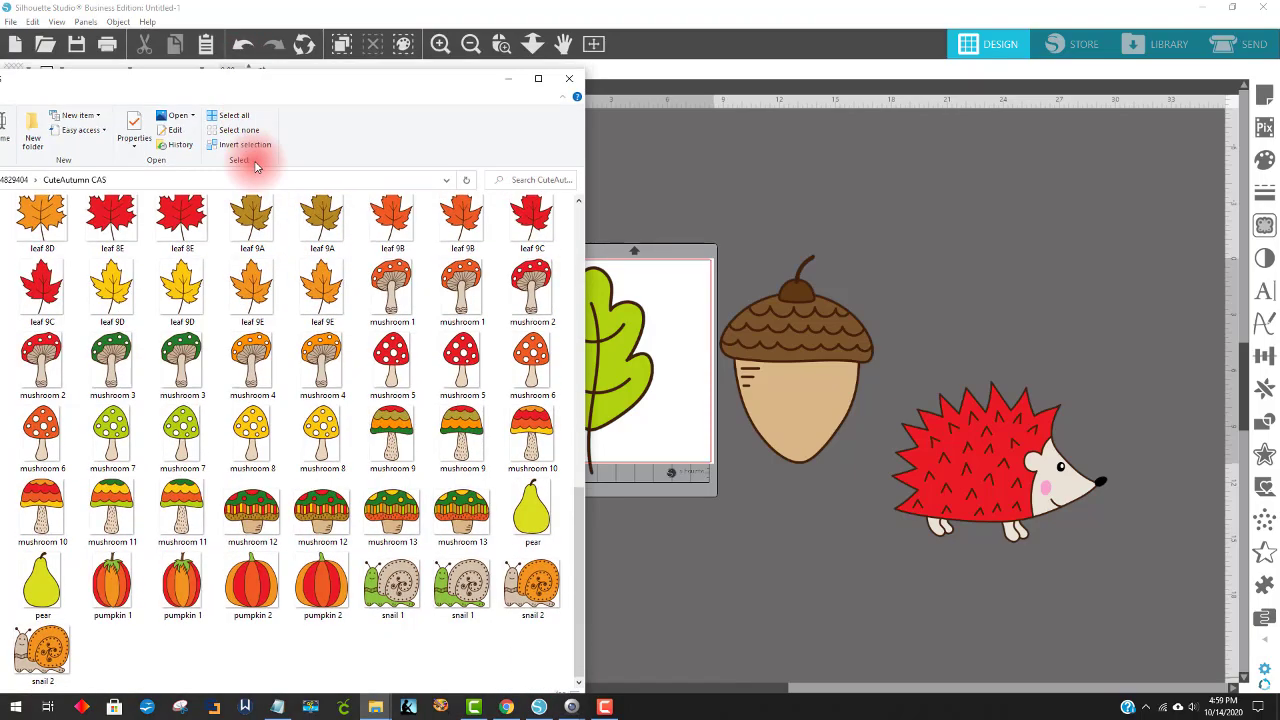
pyautogui.moveTo(255, 167); pyautogui.dragTo(325, 94)
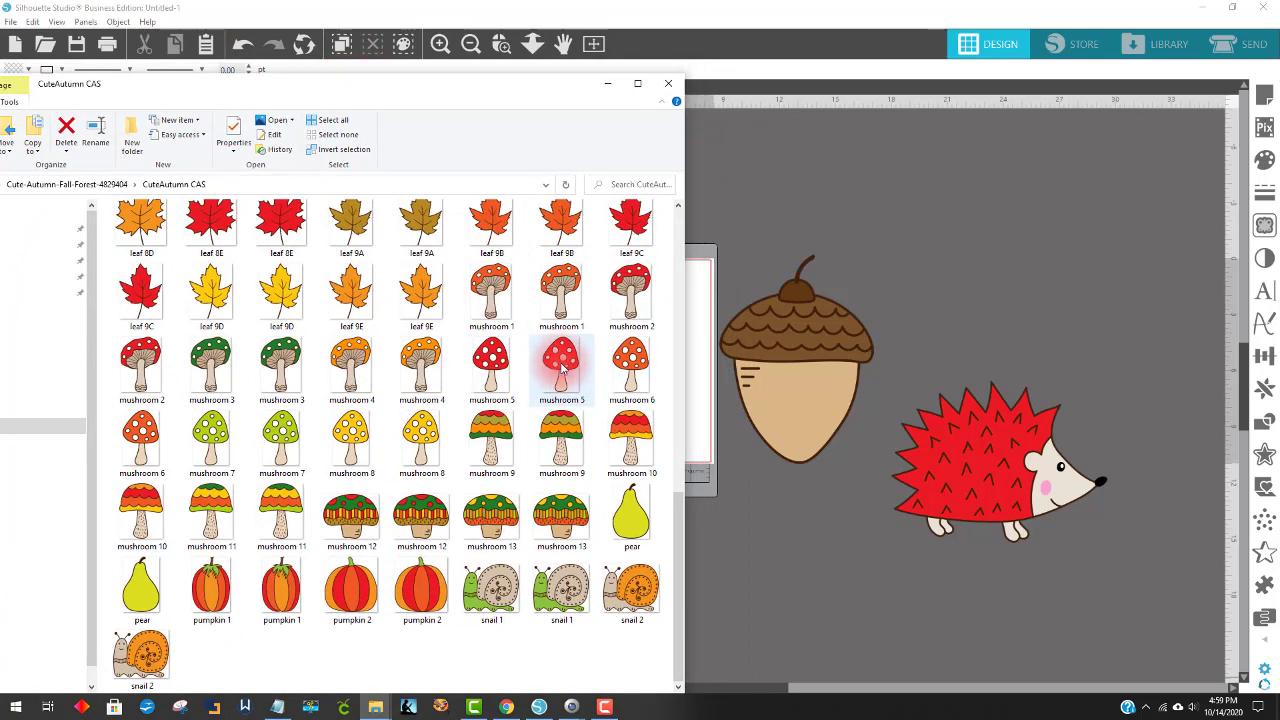
pyautogui.moveTo(558, 366); pyautogui.dragTo(800, 290)
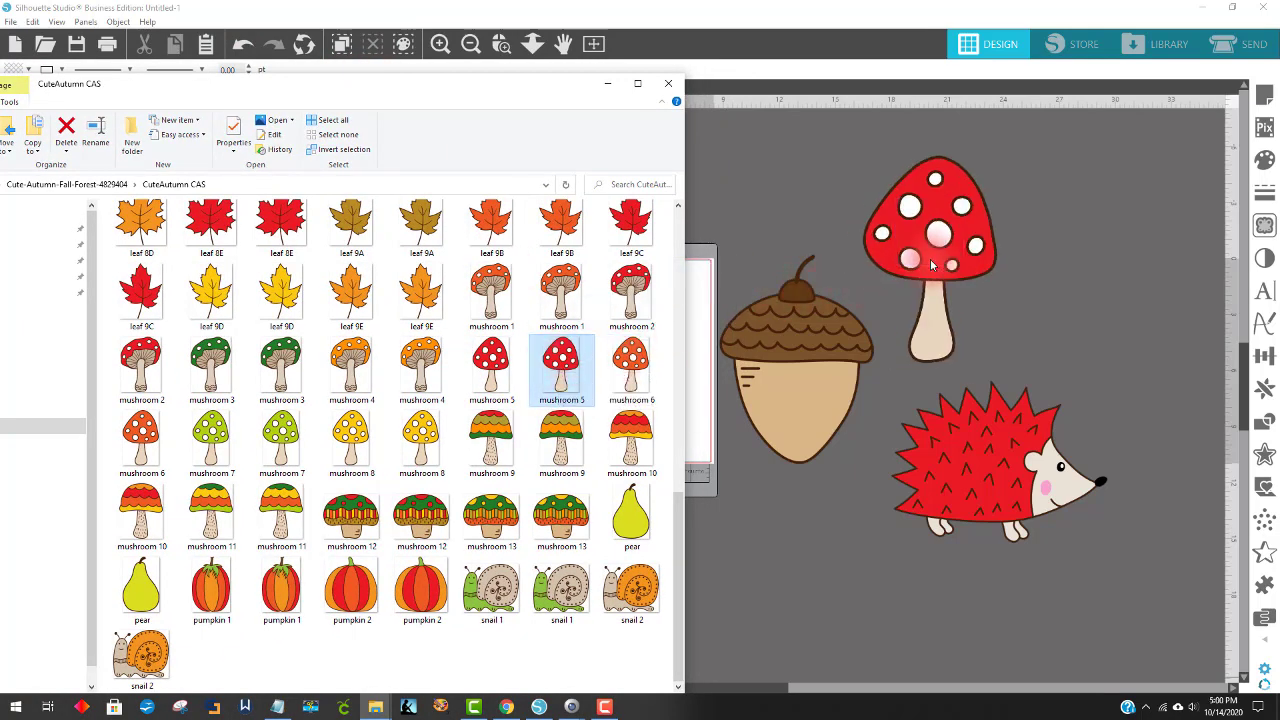
pyautogui.moveTo(284, 460); pyautogui.dragTo(828, 585)
pyautogui.moveTo(585, 617); pyautogui.dragTo(585, 617)
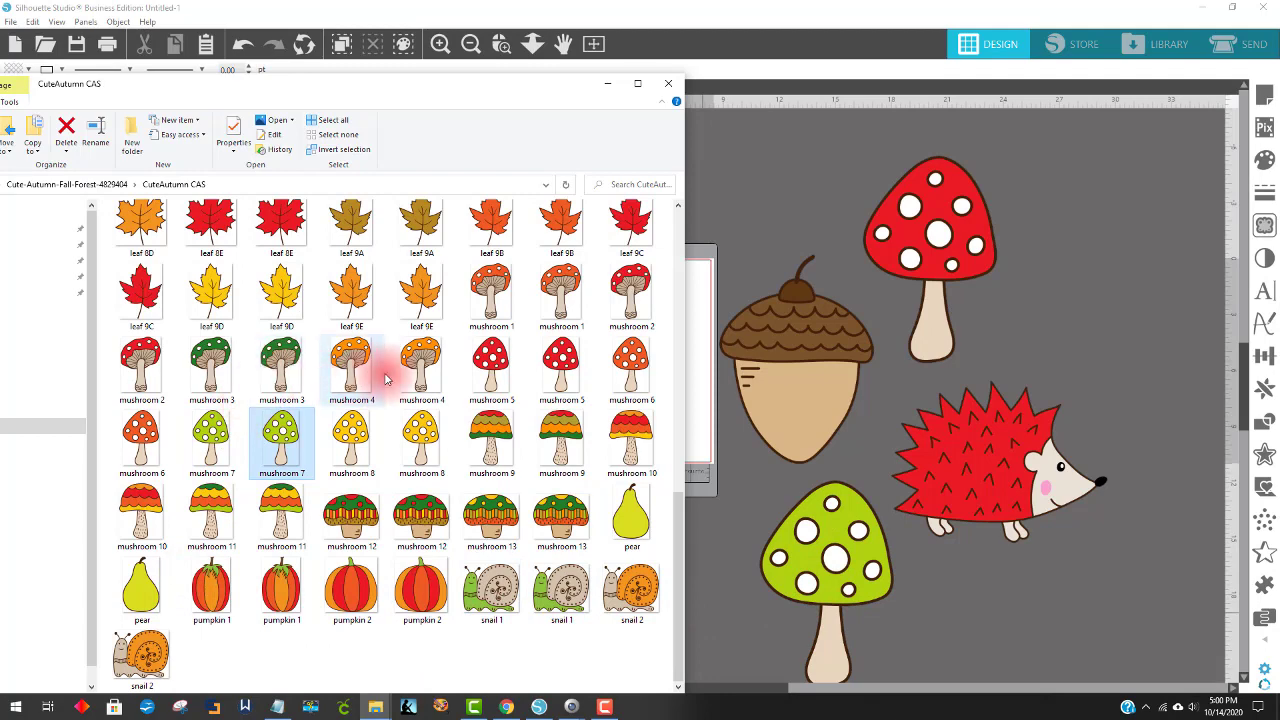
pyautogui.moveTo(421, 368); pyautogui.dragTo(1037, 268)
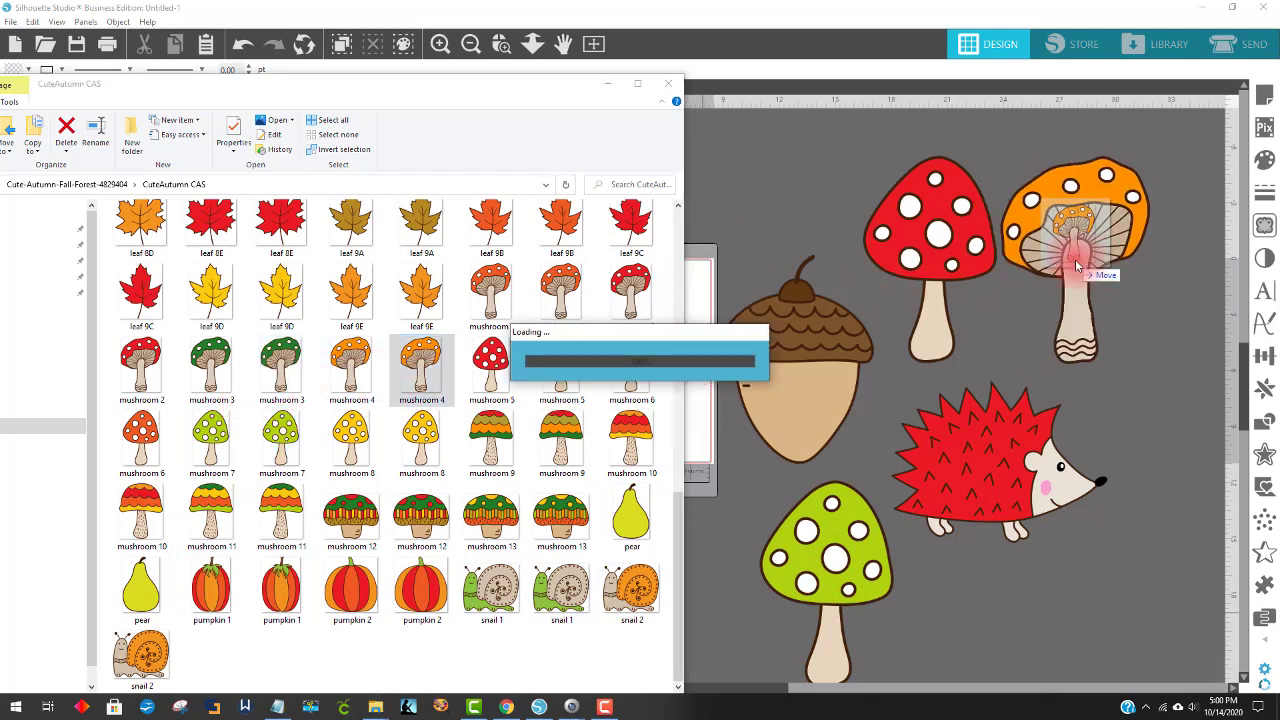
# Step: Import the multicoloured leaf 1A above the acorn and the green leaf 3A over the lower part of the hedgehog
pyautogui.scroll(2, 370, 280)
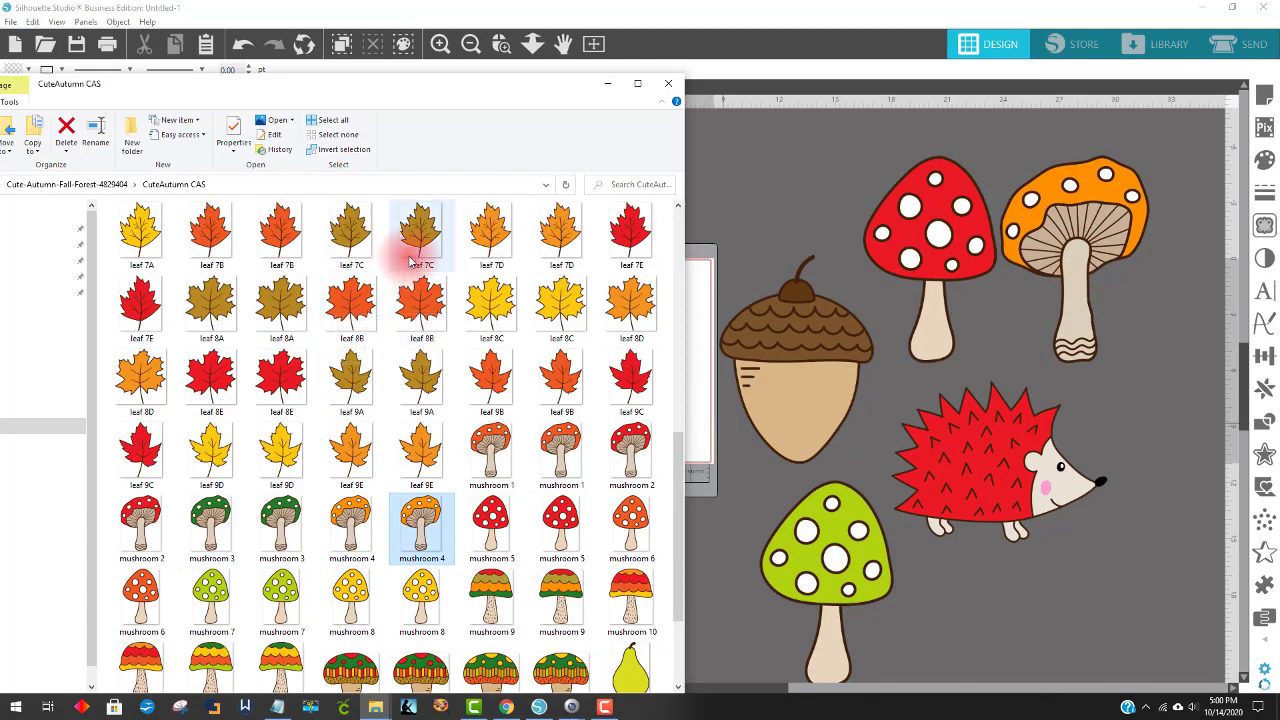
pyautogui.scroll(8, 300, 450)
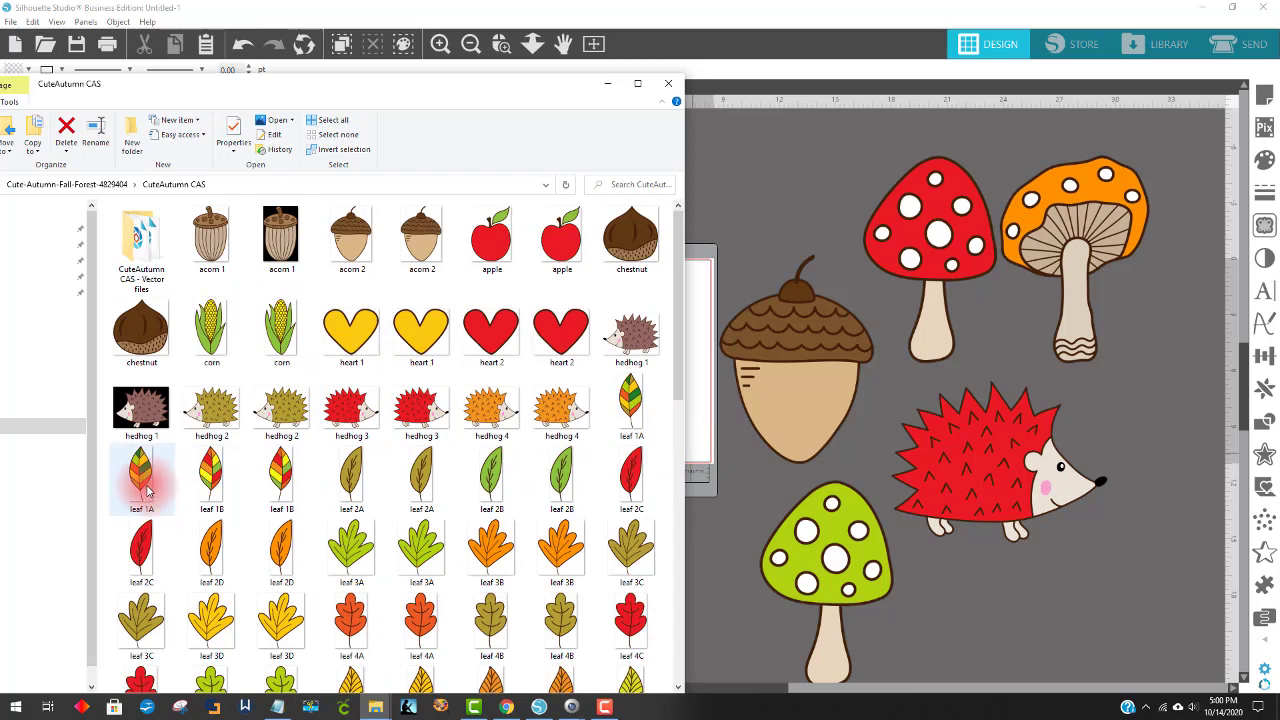
pyautogui.moveTo(143, 487); pyautogui.dragTo(842, 233)
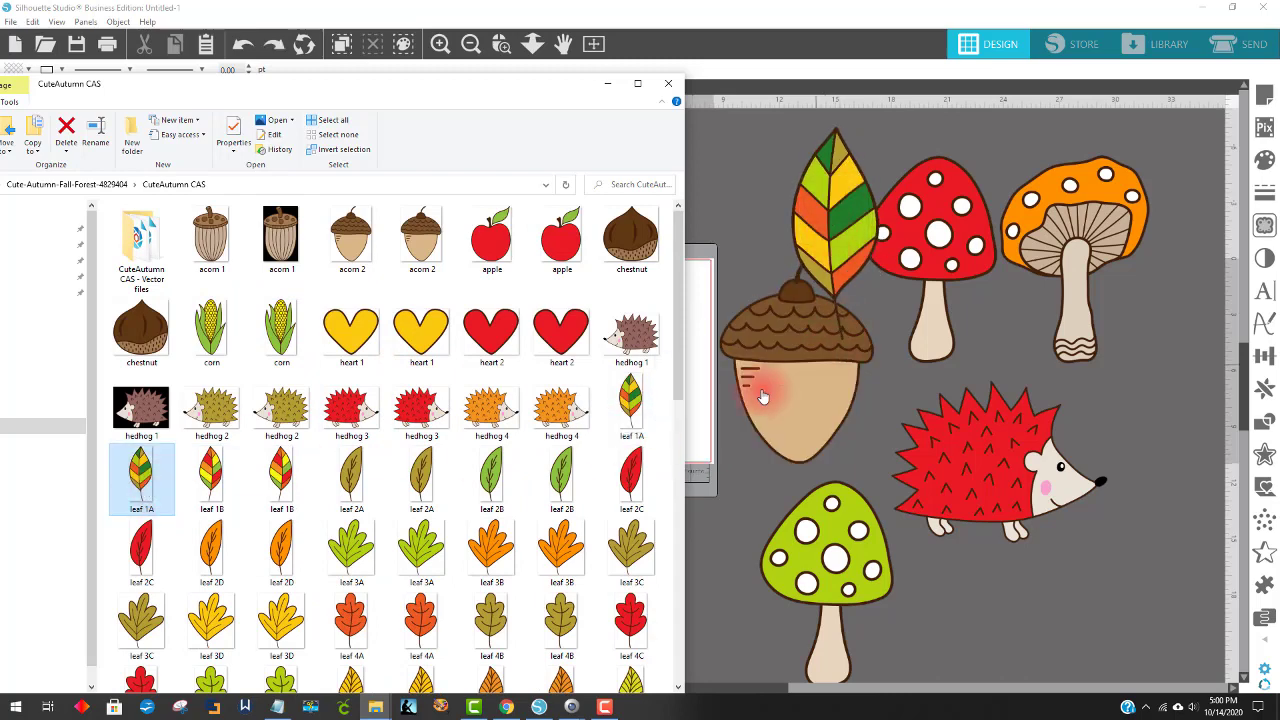
pyautogui.moveTo(416, 548); pyautogui.dragTo(986, 570)
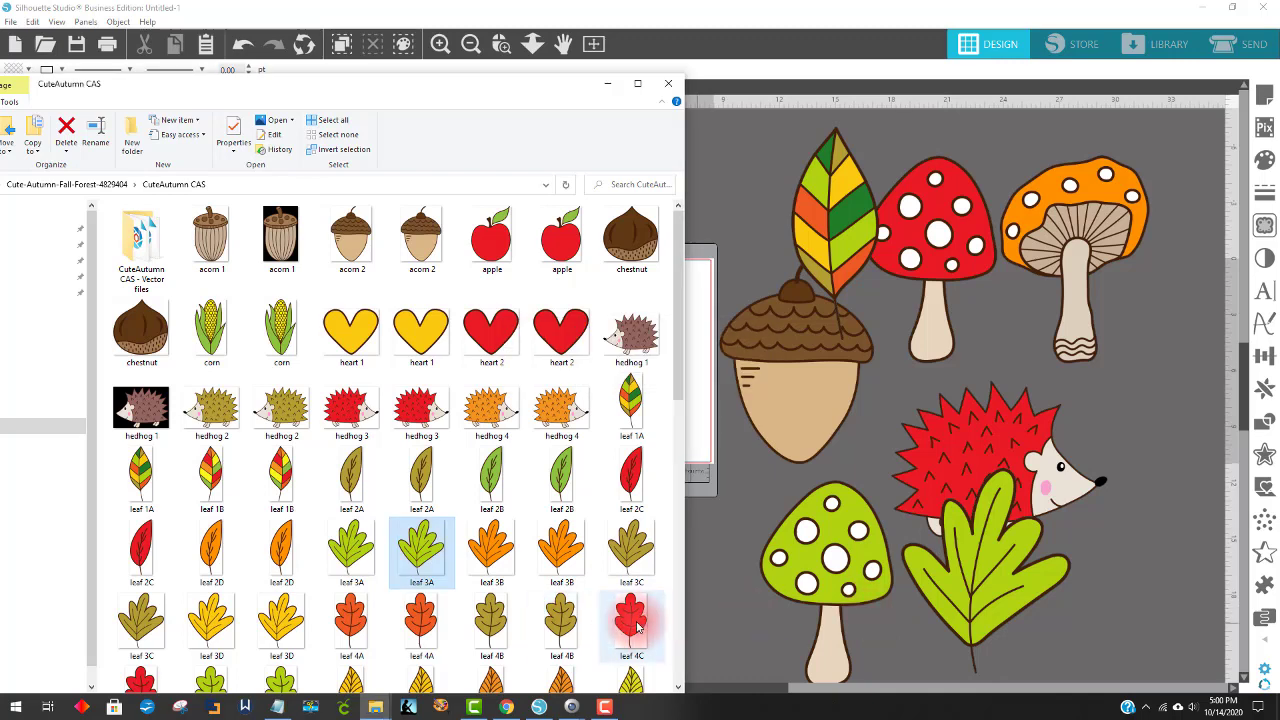
# Step: Drop the red leaf 4C image onto the hedgehog and move the green leaf 3A and the filled hedgehog apart
pyautogui.moveTo(631, 618); pyautogui.dragTo(880, 505)
pyautogui.moveTo(623, 632); pyautogui.dragTo(1010, 590)
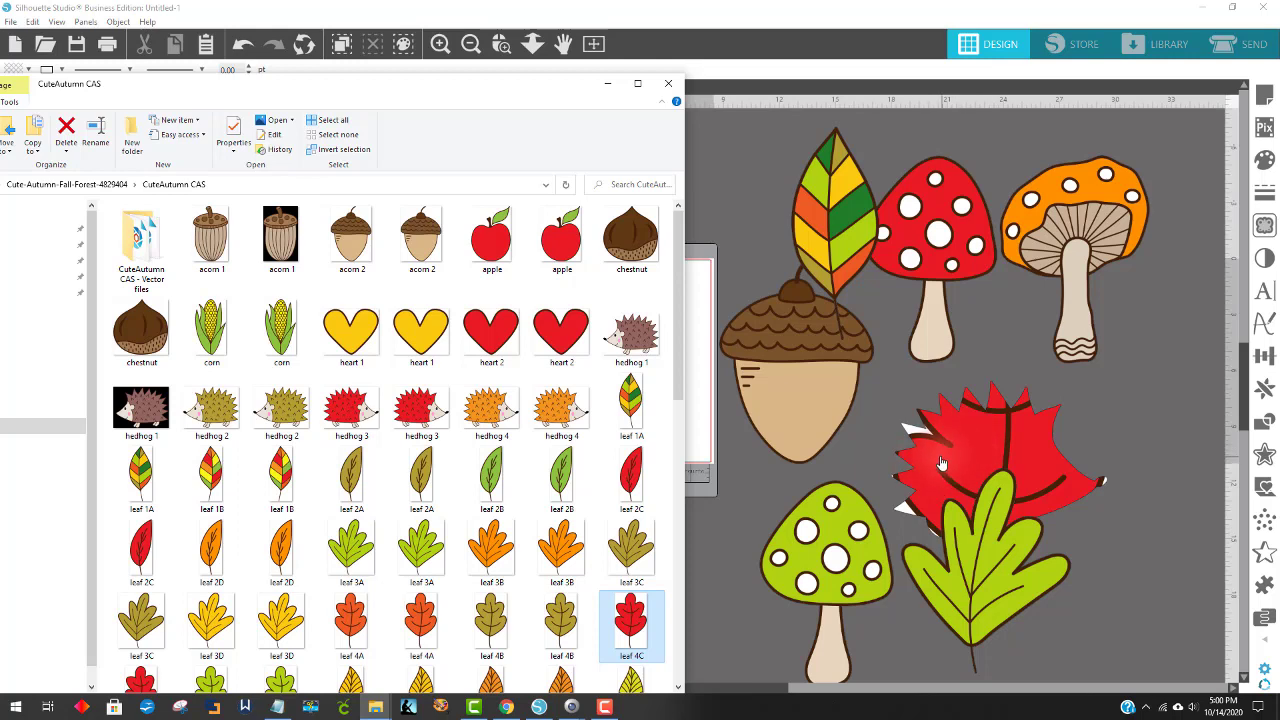
pyautogui.moveTo(948, 532); pyautogui.dragTo(1088, 586)
pyautogui.moveTo(994, 432); pyautogui.dragTo(978, 463)
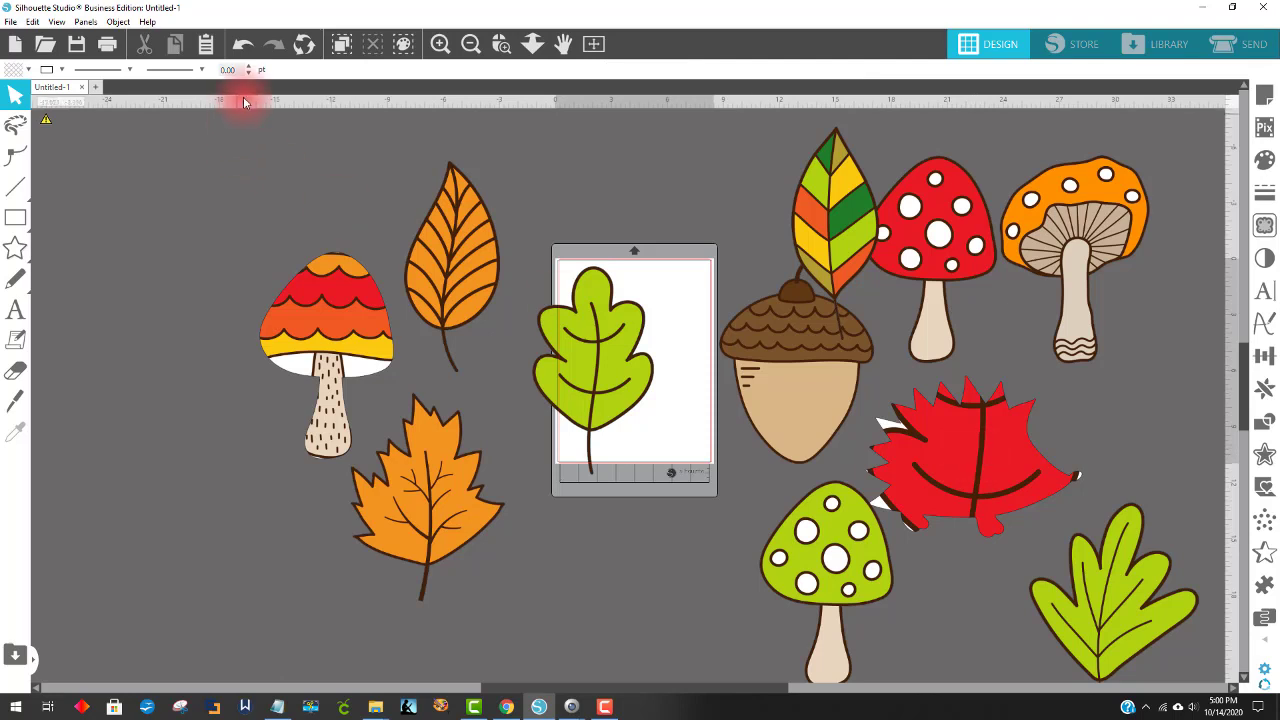
# Step: Undo the leaf 4C import and the moves of the green leaf and hedgehog
pyautogui.click(240, 44)
pyautogui.click(240, 44)
pyautogui.click(240, 44)
pyautogui.click(240, 44)
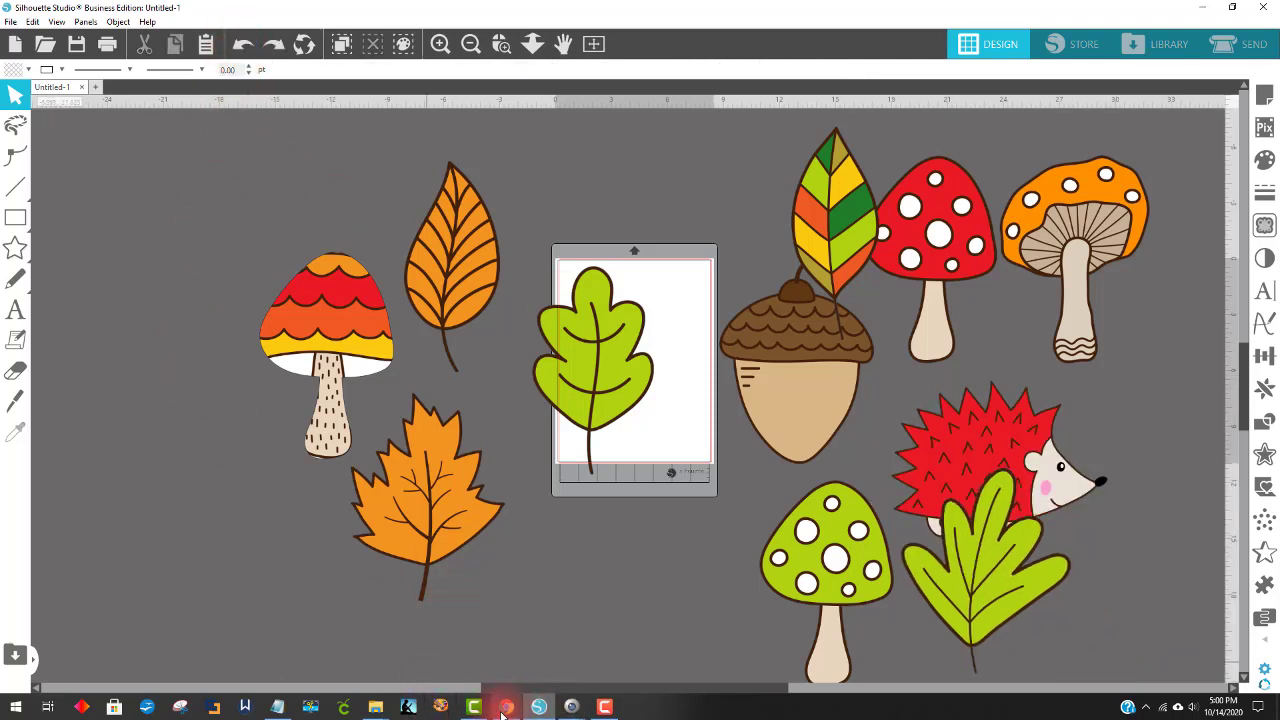
# Step: Move the green leaf 3A off the hedgehog towards the page and duplicate the red hedgehog below the original
pyautogui.moveTo(986, 517); pyautogui.dragTo(671, 462)
pyautogui.click(986, 490)
pyautogui.hotkey('ctrl', 'd')
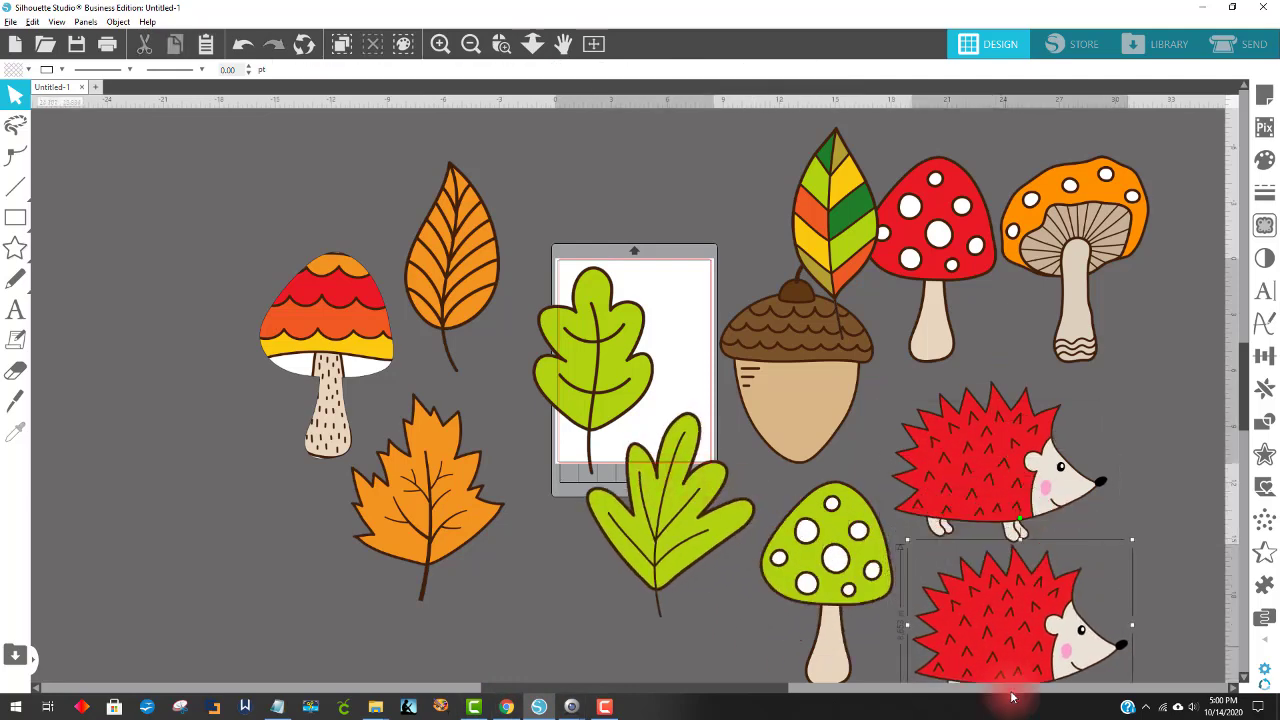
pyautogui.scroll(-2, 953, 476)
pyautogui.moveTo(961, 386); pyautogui.dragTo(983, 401)
pyautogui.click(305, 309)
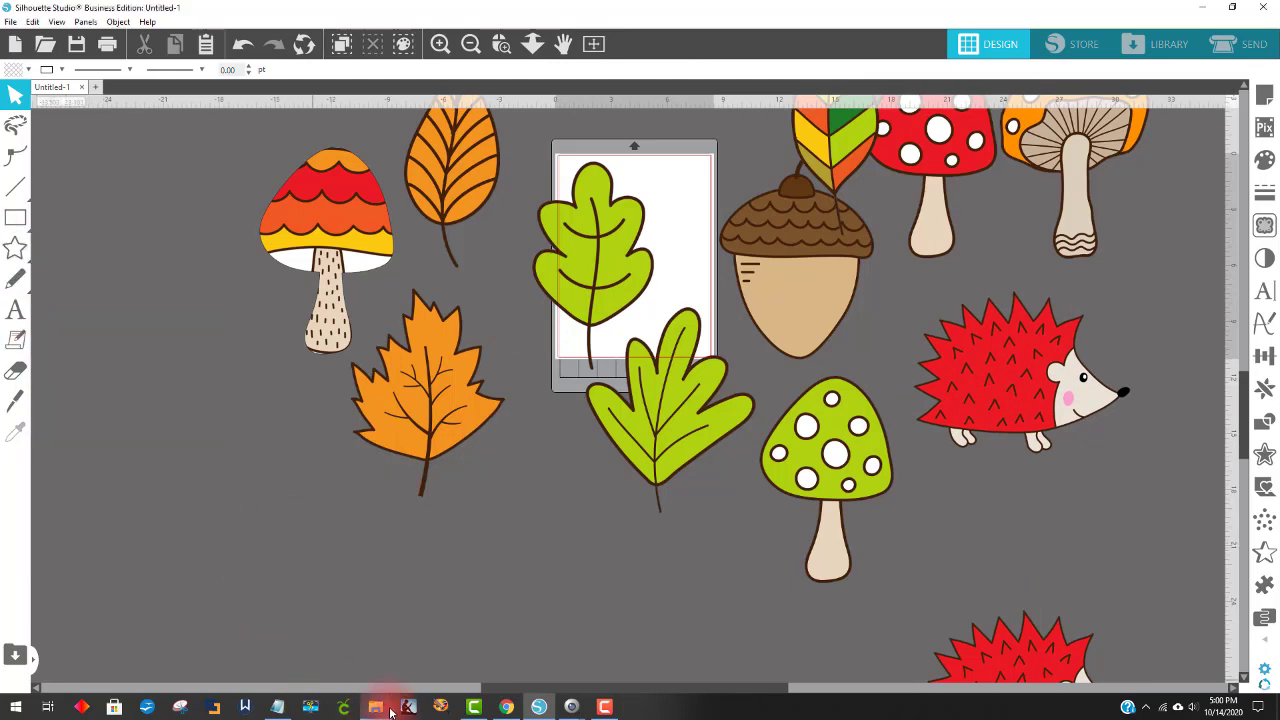
# Step: Fill the upper red hedgehog with the corn image from the CuteAutumn CAS folder
pyautogui.moveTo(378, 712)
pyautogui.click(385, 645)
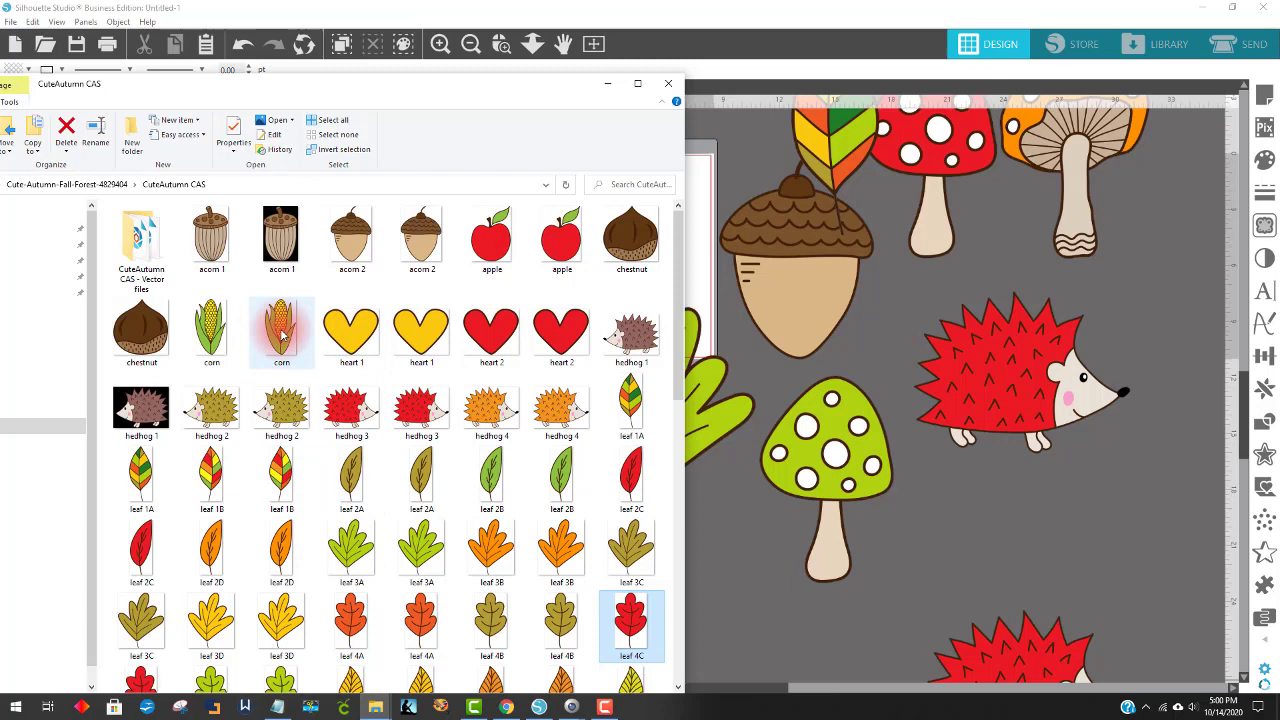
pyautogui.moveTo(283, 335); pyautogui.dragTo(1020, 418)
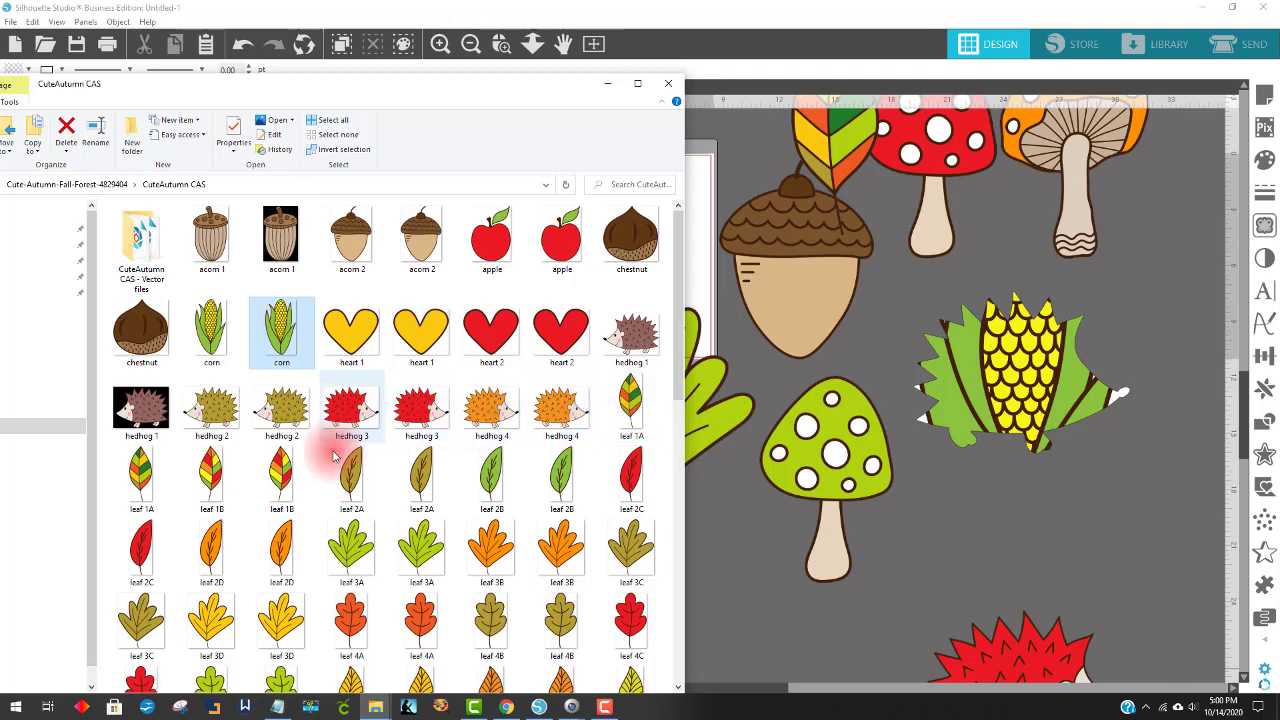
# Step: Fill the upper hedgehog with the leaf 2A image and delete that hedgehog from the design
pyautogui.moveTo(420, 470); pyautogui.dragTo(1010, 395)
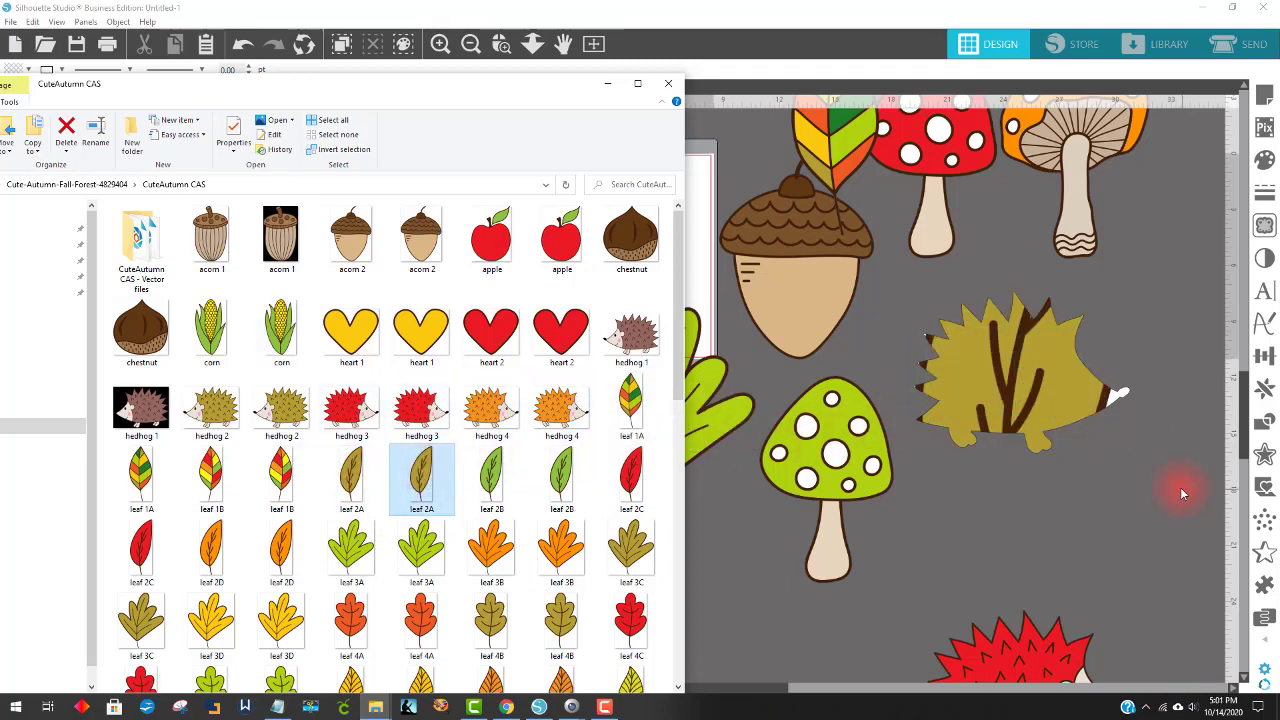
pyautogui.press('Delete')
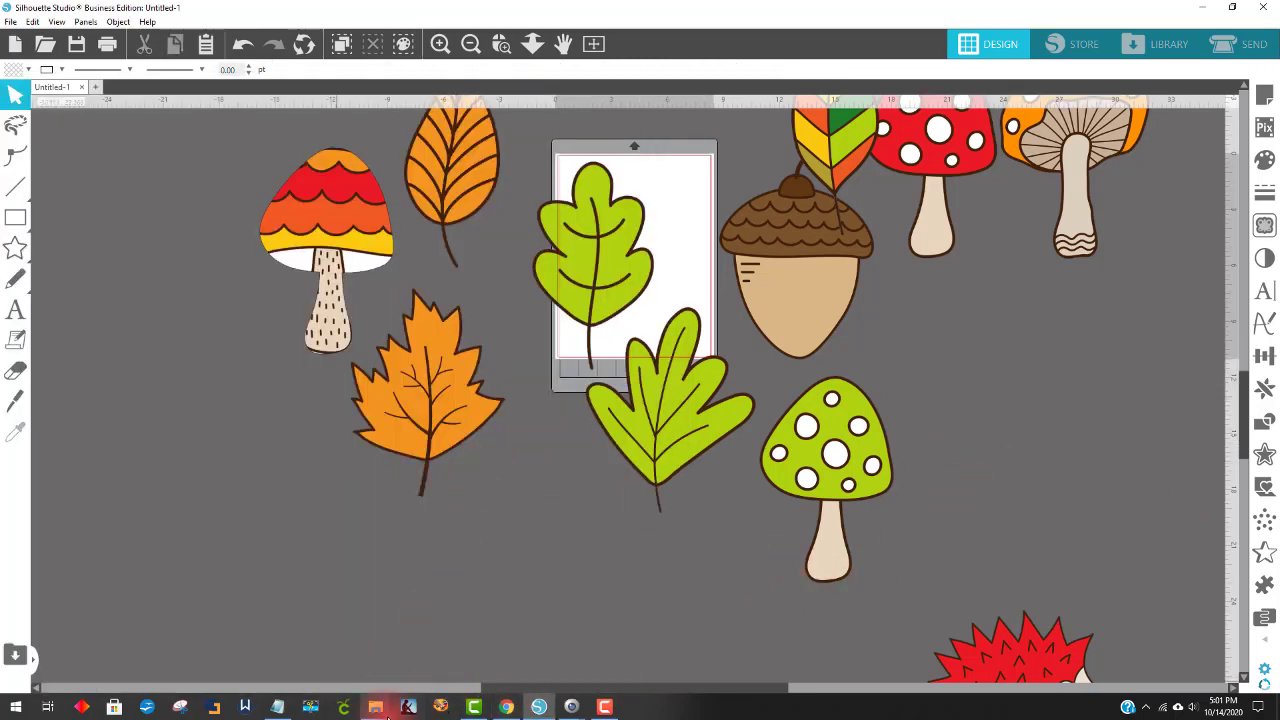
# Step: Import the yellow leaf 8C, red leaf 9C and green leaf 6A images from the CuteAutumn CAS folder onto empty areas around the green mushroom
pyautogui.moveTo(378, 712)
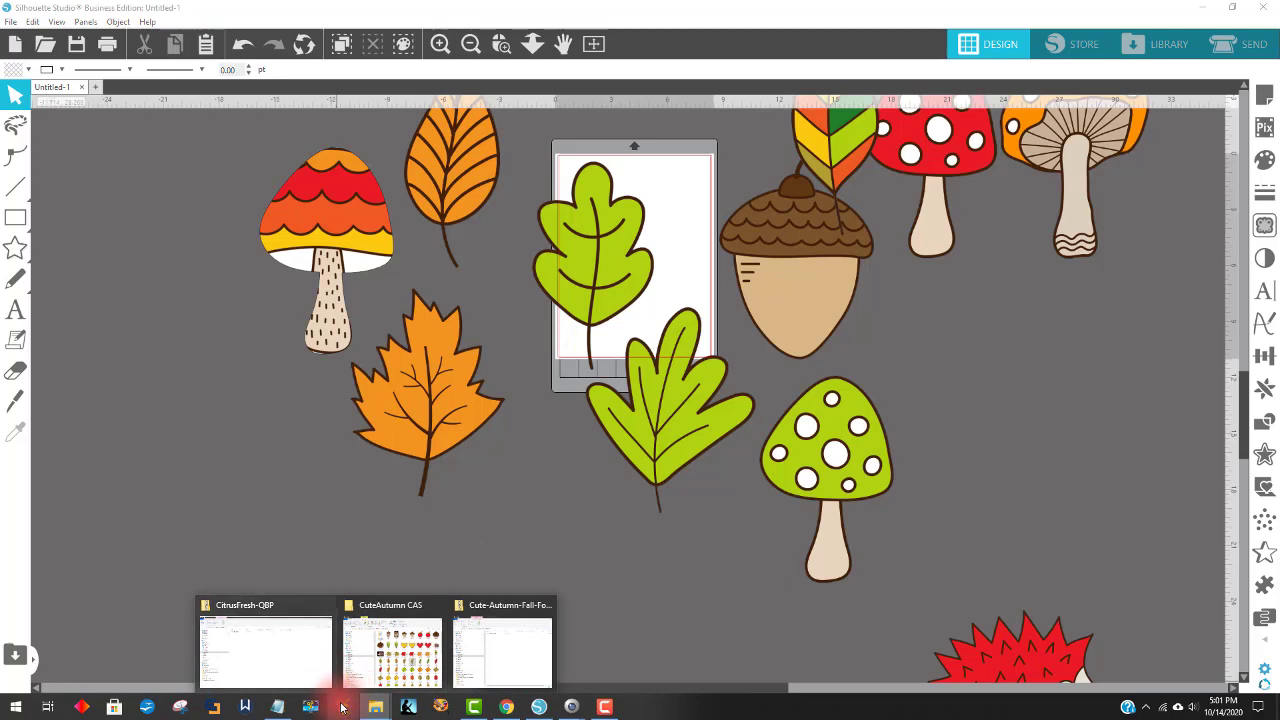
pyautogui.click(378, 680)
pyautogui.scroll(-5, 388, 486)
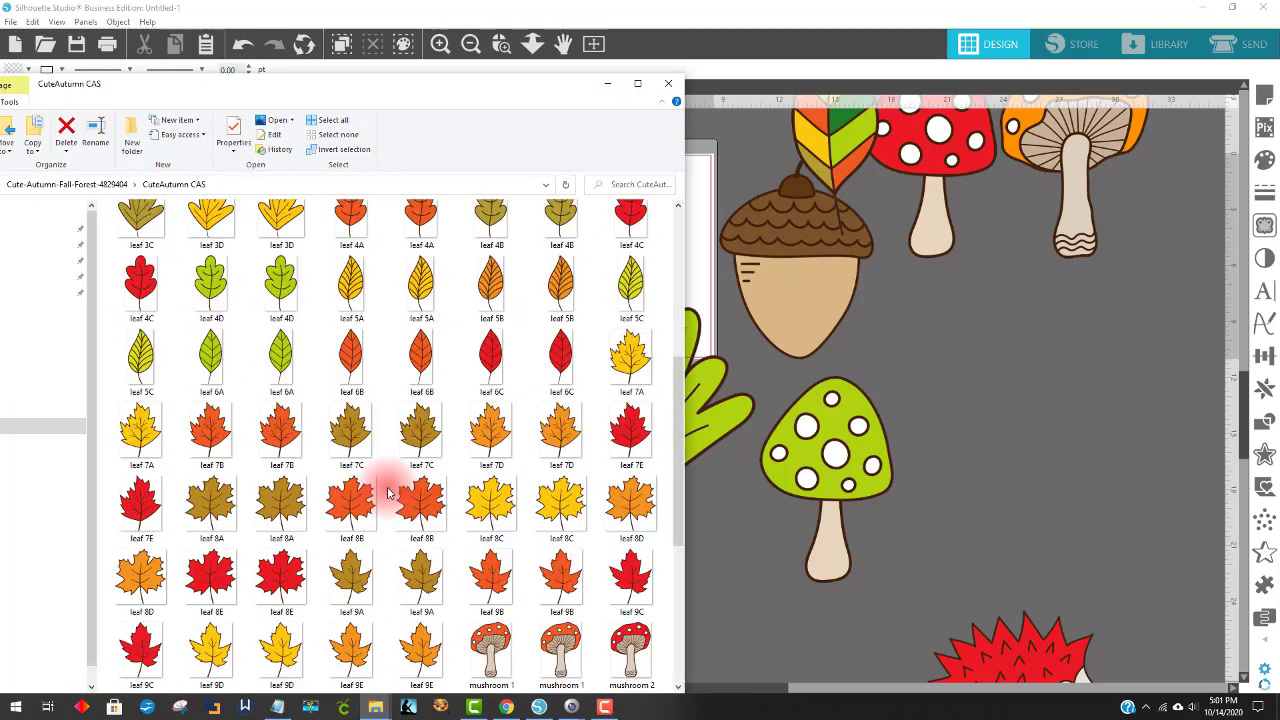
pyautogui.moveTo(556, 498); pyautogui.dragTo(1030, 455)
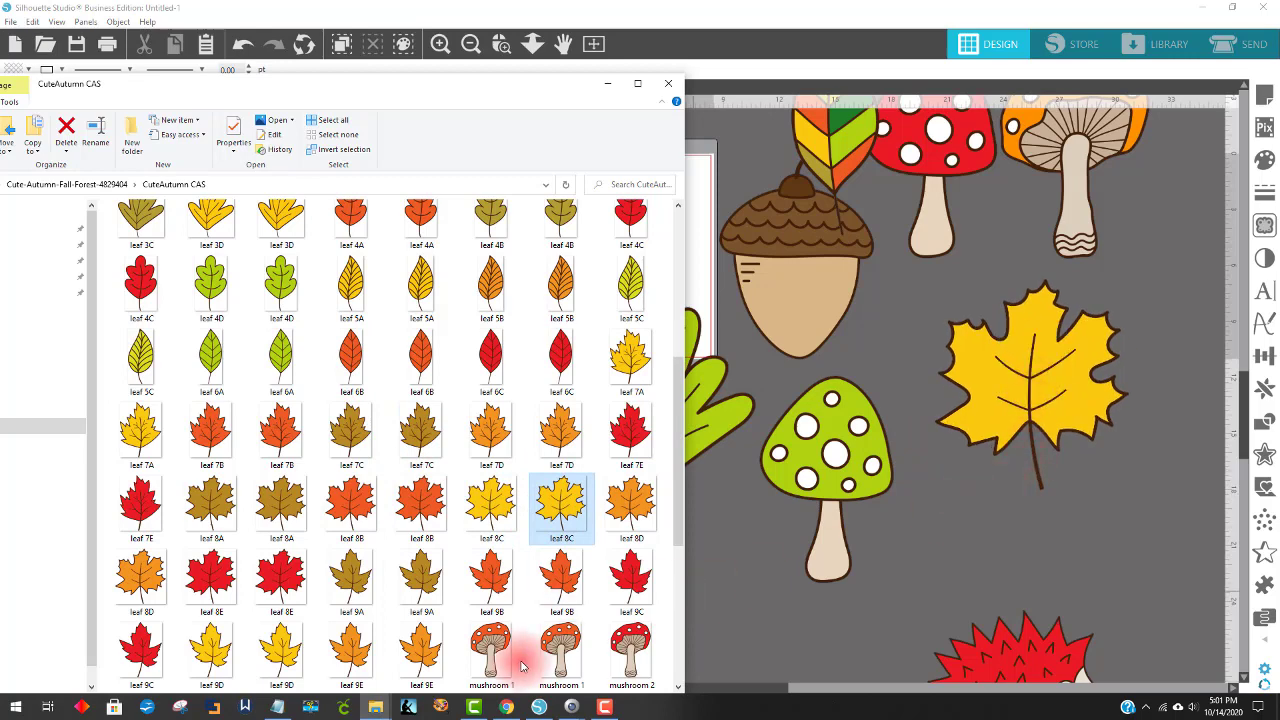
pyautogui.moveTo(630, 583)
pyautogui.mouseDown()
pyautogui.moveTo(789, 592)
pyautogui.moveTo(880, 560)
pyautogui.moveTo(730, 530)
pyautogui.moveTo(640, 610)
pyautogui.moveTo(631, 590)
pyautogui.mouseUp()
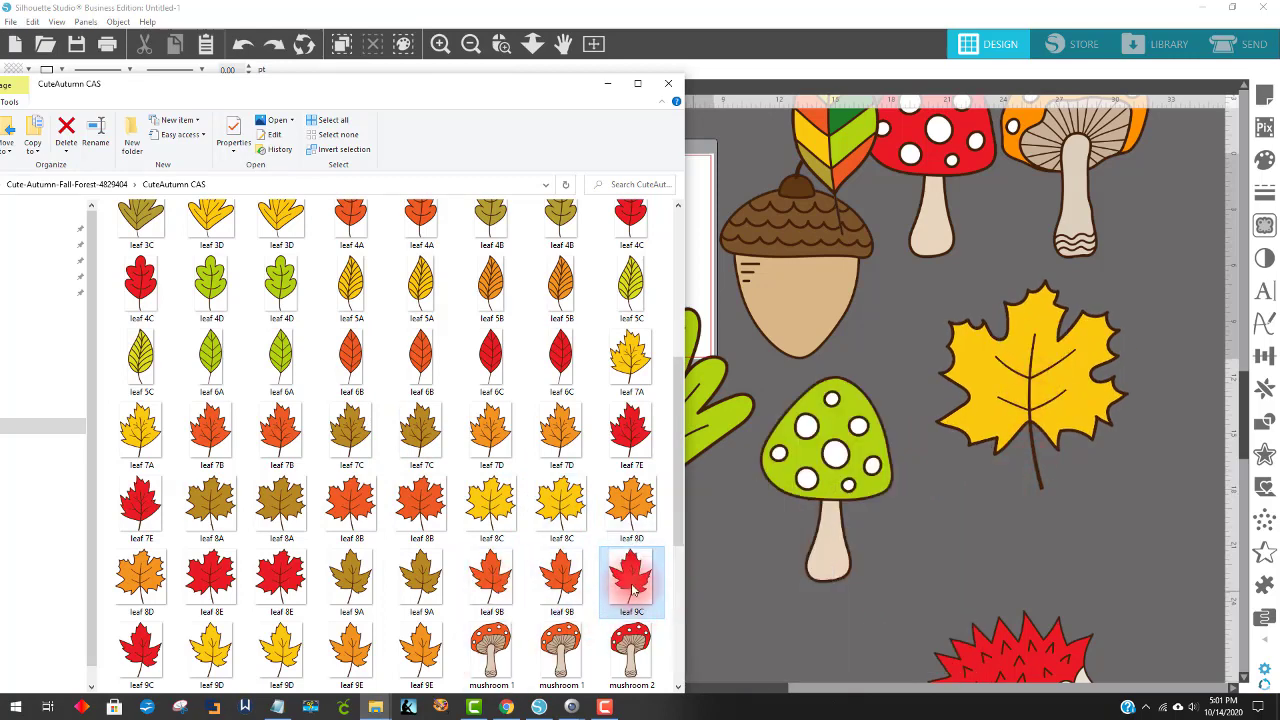
pyautogui.moveTo(133, 657); pyautogui.dragTo(912, 564)
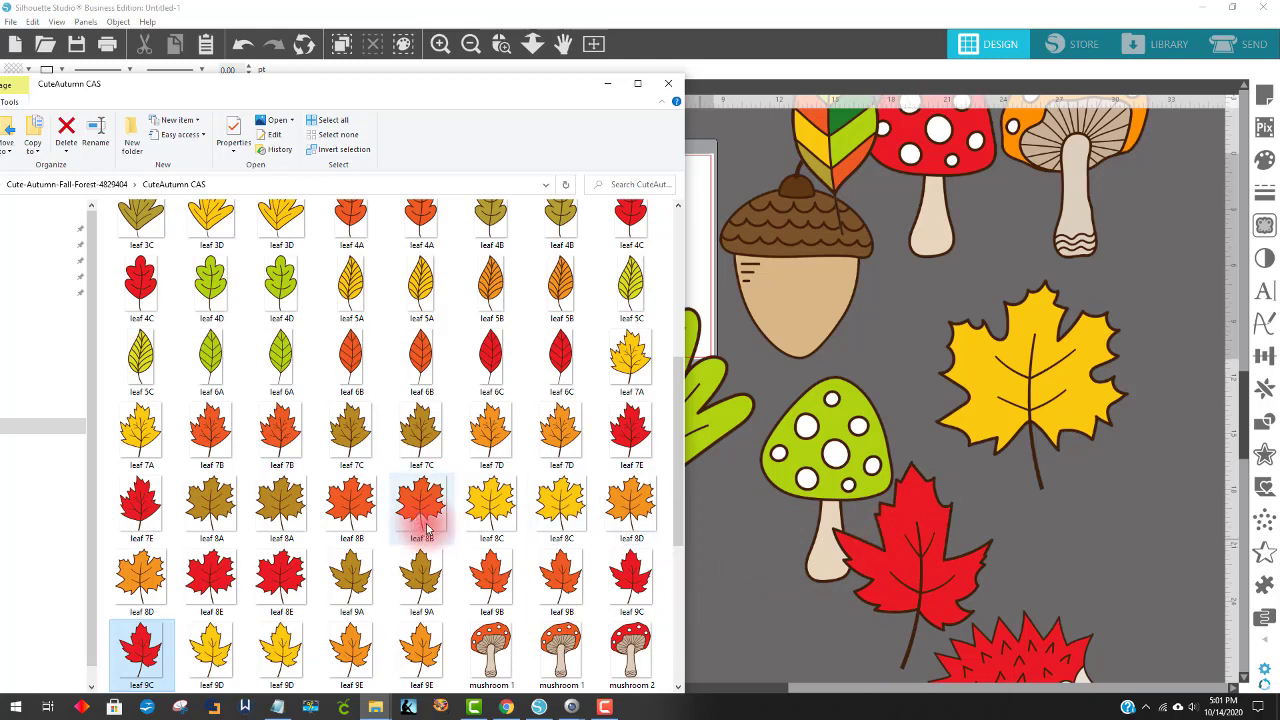
pyautogui.click(283, 365)
pyautogui.moveTo(283, 365); pyautogui.dragTo(1123, 520)
# Step: Import the mushroom 13 image below the green mushroom and the mushroom 12 image above the yellow leaf
pyautogui.scroll(-3, 330, 423)
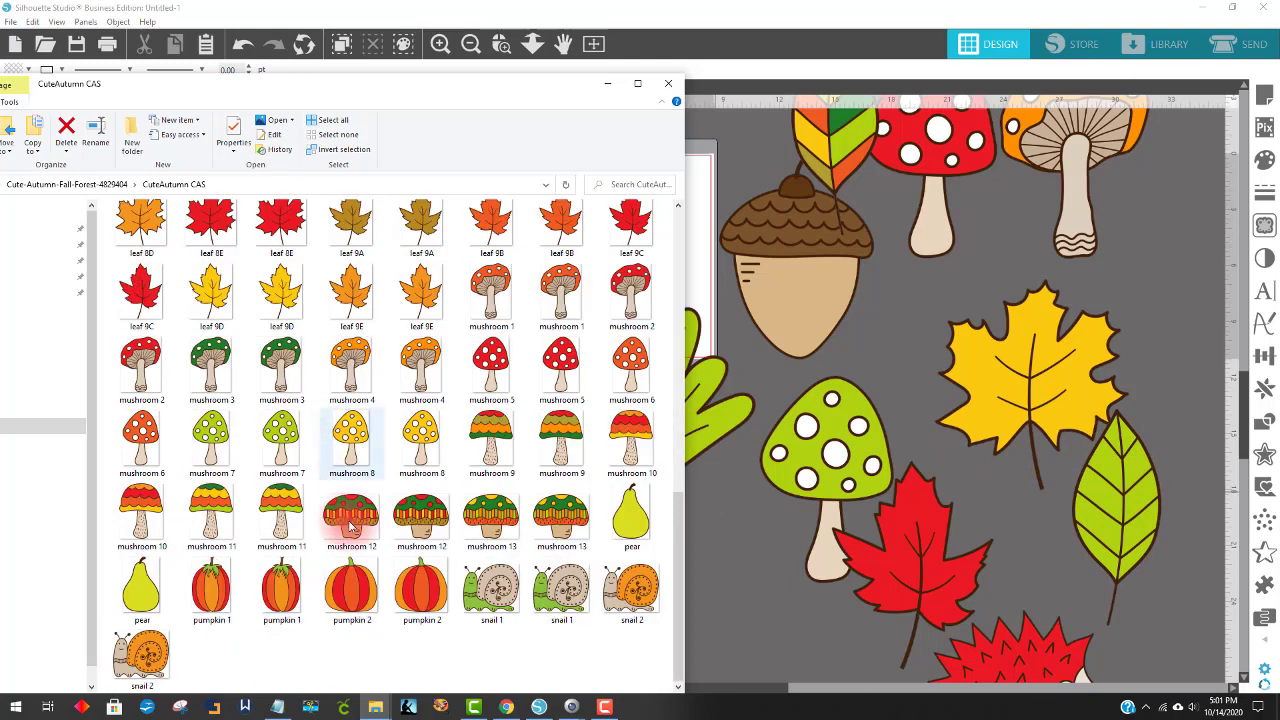
pyautogui.moveTo(560, 512); pyautogui.dragTo(761, 650)
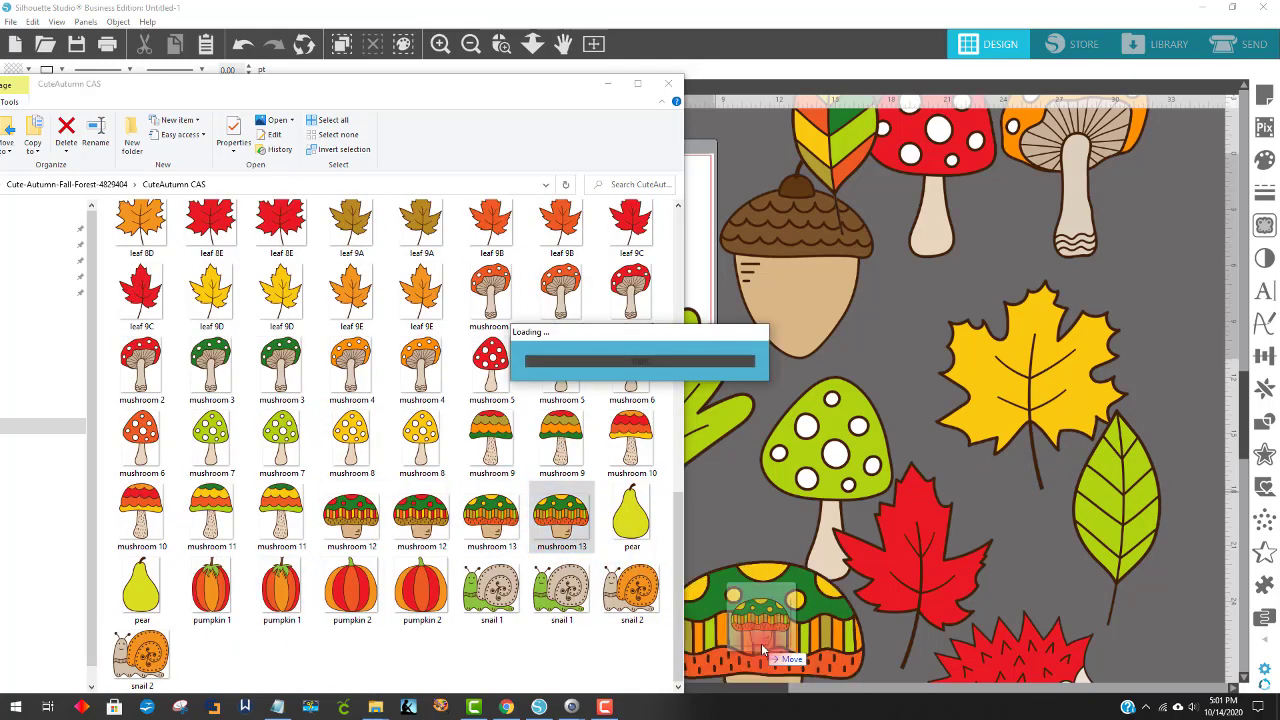
pyautogui.click(415, 525)
pyautogui.moveTo(415, 525); pyautogui.dragTo(1152, 266)
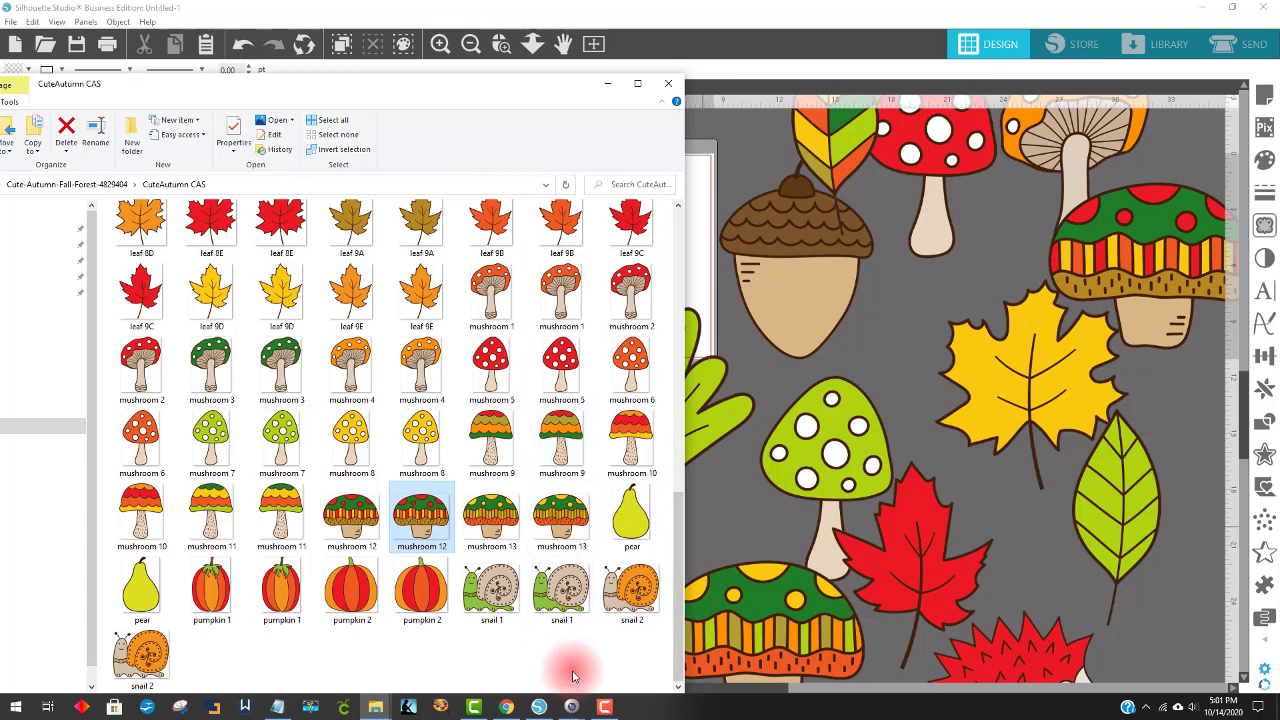
# Step: Import the snail 2 image beside the red hedgehog and snail 1 above the green mushroom, and close the image folder
pyautogui.moveTo(140, 665); pyautogui.dragTo(1095, 615)
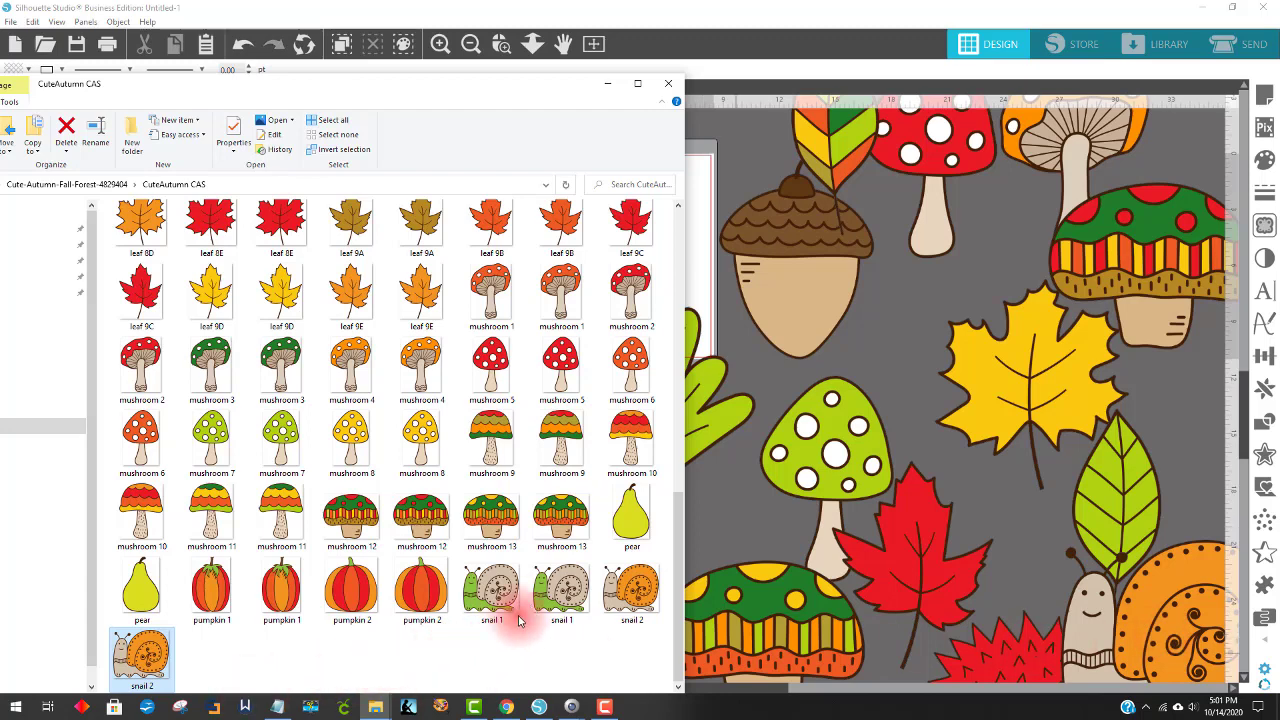
pyautogui.moveTo(560, 594); pyautogui.dragTo(874, 406)
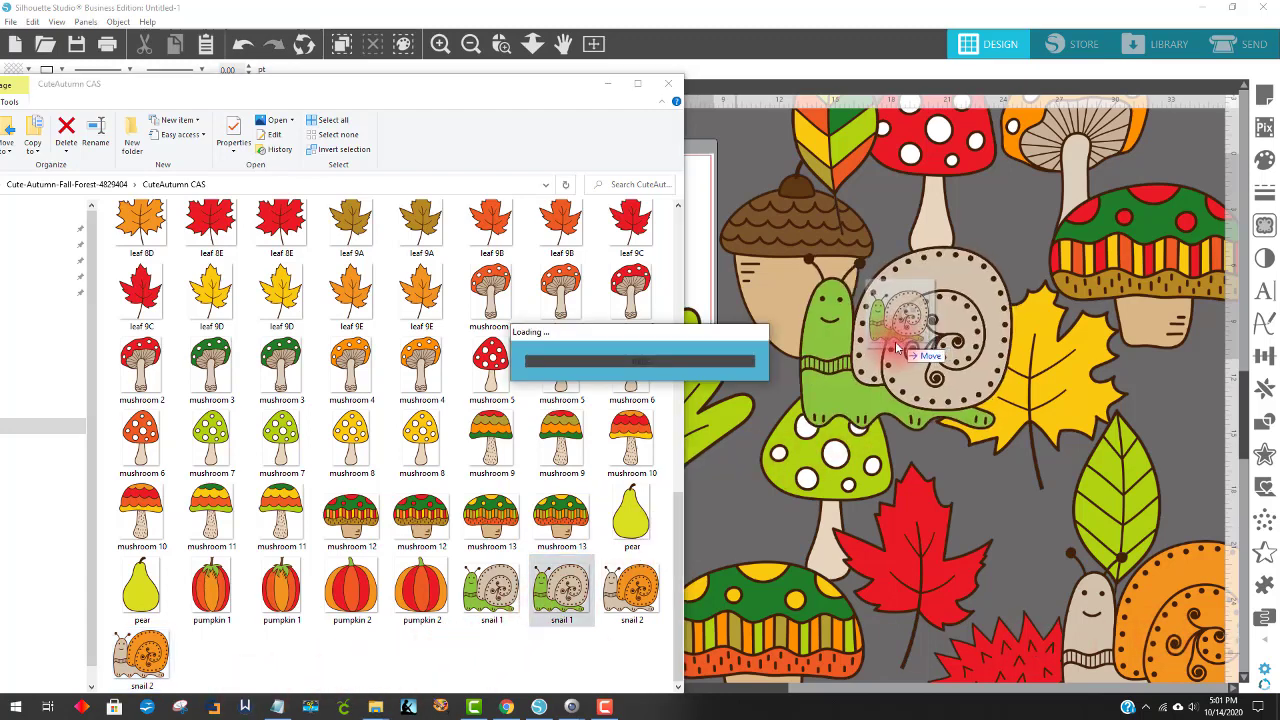
pyautogui.click(669, 85)
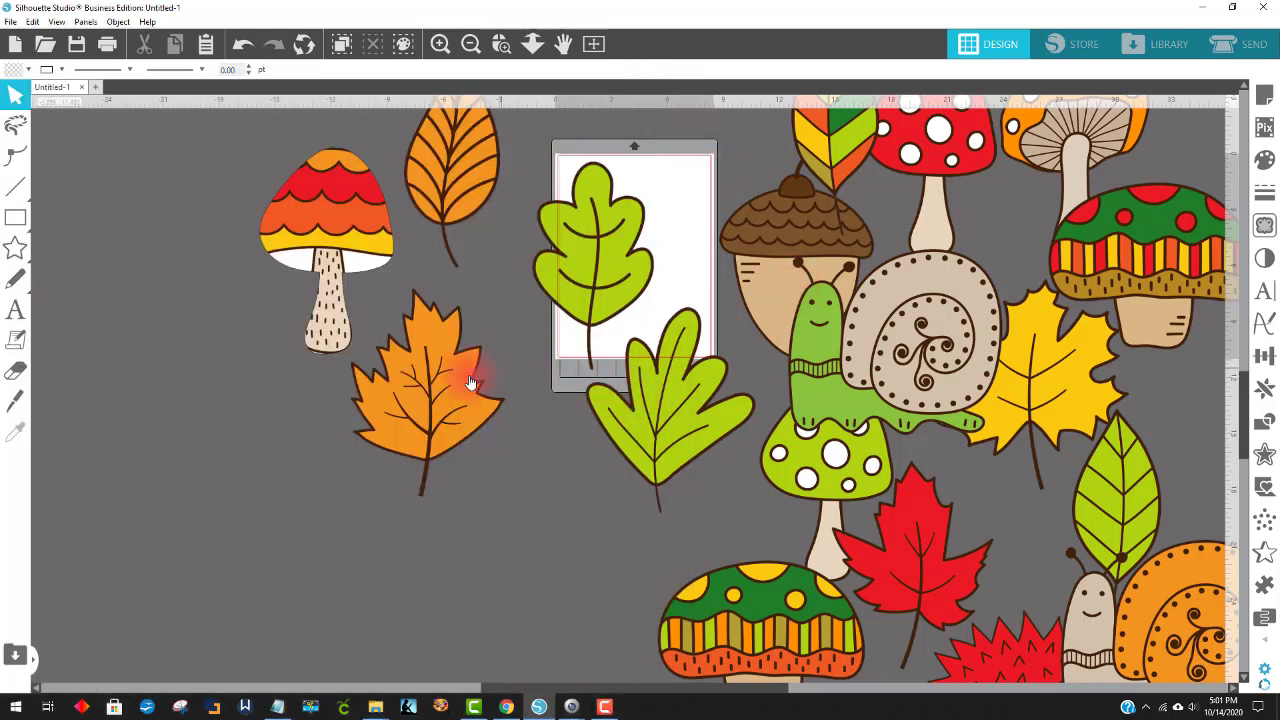
# Step: Spread out the orange mushroom, the mushroom 12 image, the yellow maple leaf and the green snail so they no longer overlap other images
pyautogui.click(469, 46)
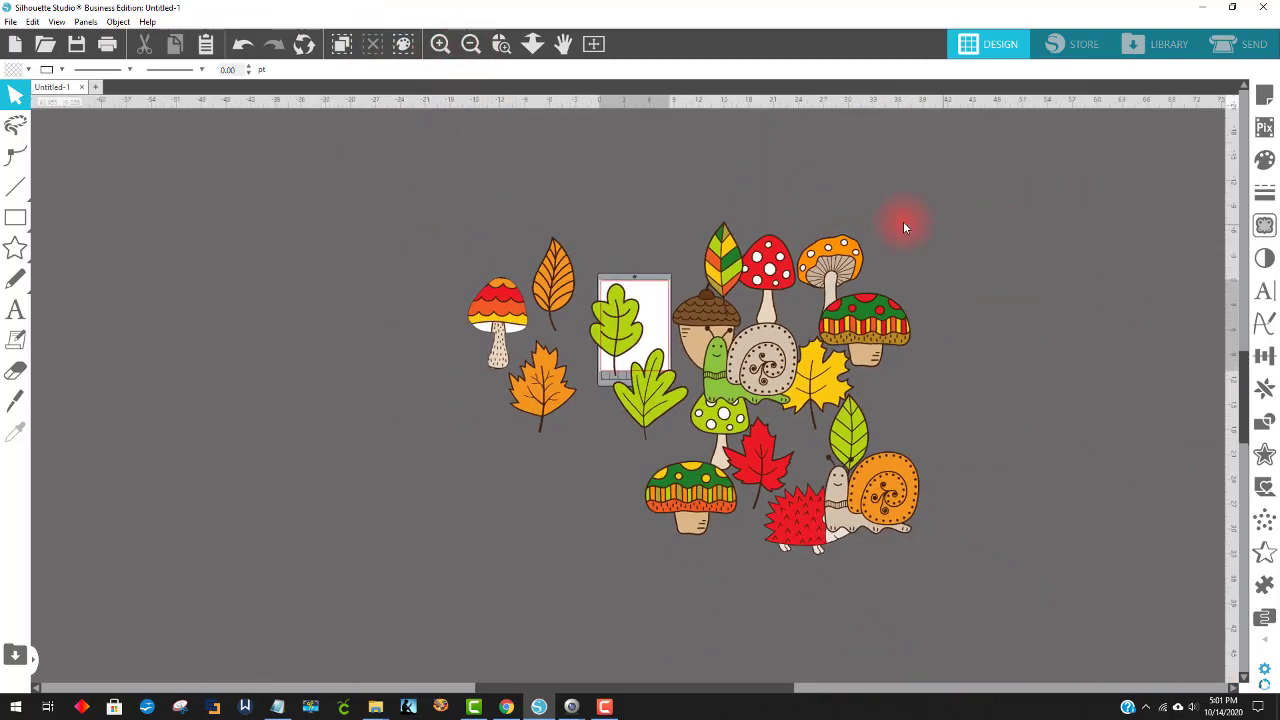
pyautogui.moveTo(853, 243); pyautogui.dragTo(967, 190)
pyautogui.moveTo(860, 322); pyautogui.dragTo(966, 309)
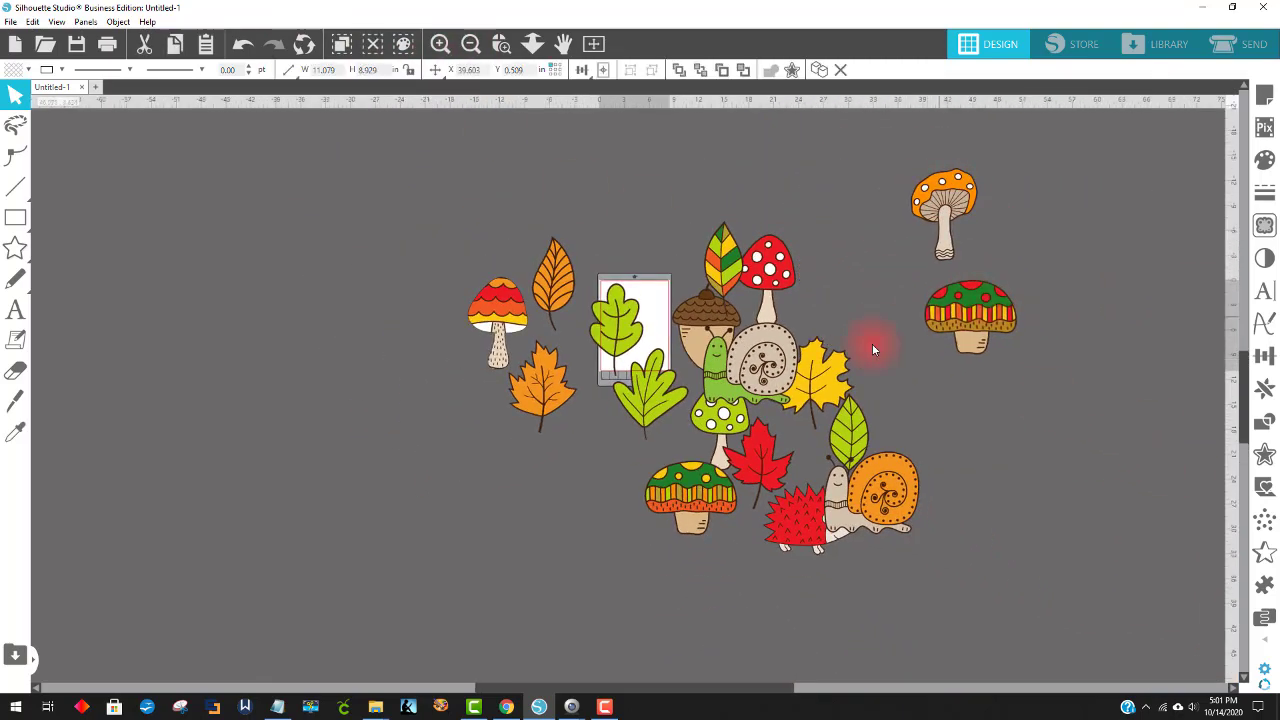
pyautogui.moveTo(828, 338); pyautogui.dragTo(843, 146)
pyautogui.moveTo(814, 363); pyautogui.dragTo(894, 308)
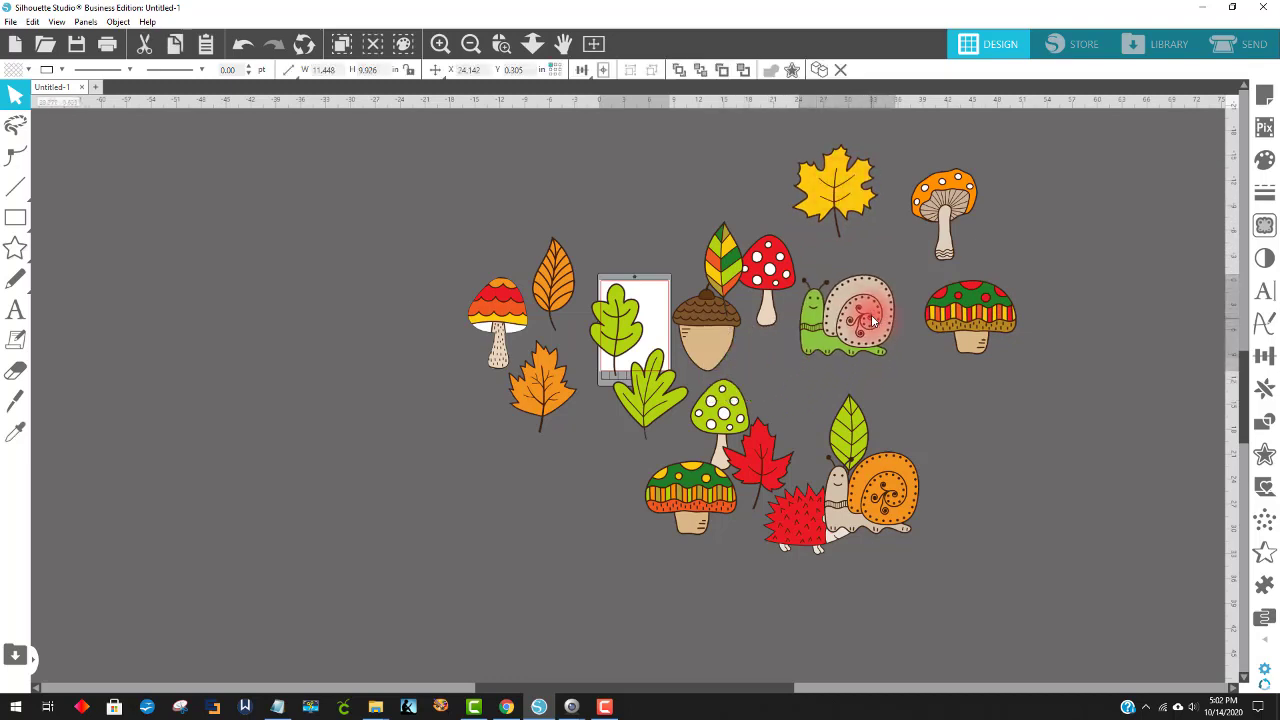
# Step: Separate the orange snail, green leaf 6A, red maple leaf and mushroom 13 from the images they overlap around the red hedgehog
pyautogui.click(890, 488)
pyautogui.moveTo(890, 488); pyautogui.dragTo(1012, 484)
pyautogui.moveTo(870, 412); pyautogui.dragTo(899, 400)
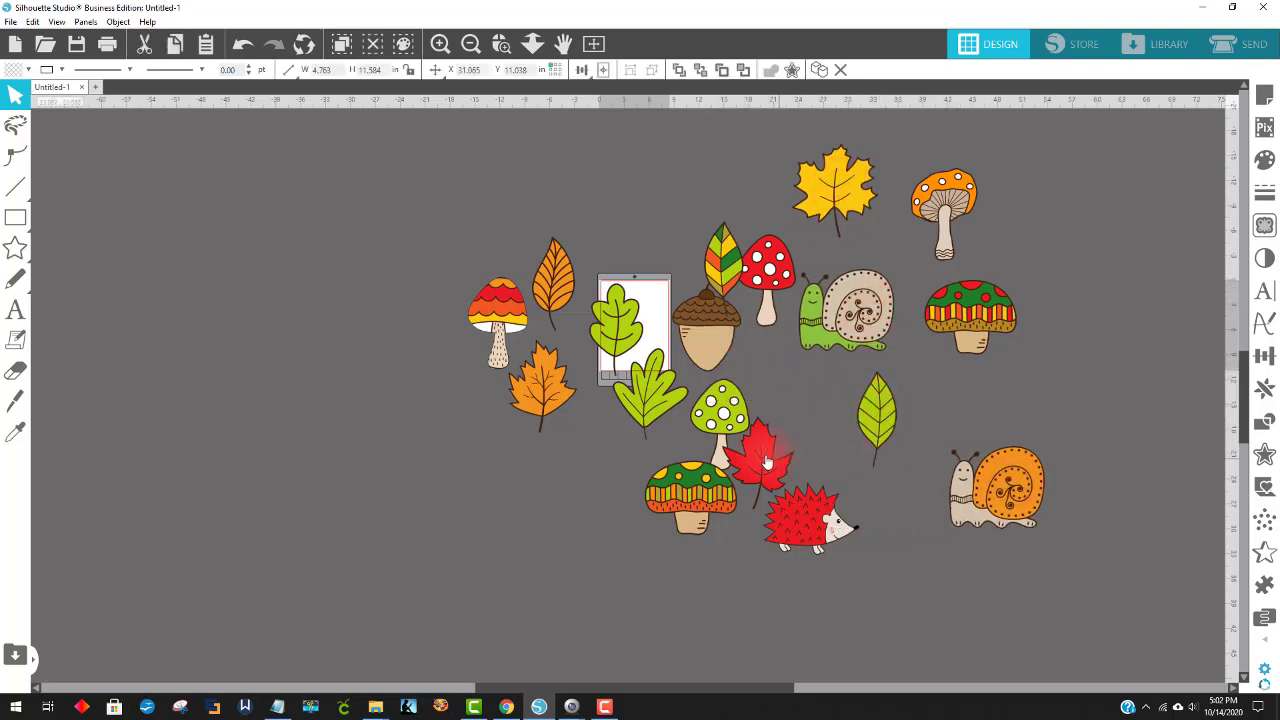
pyautogui.moveTo(755, 456); pyautogui.dragTo(793, 414)
pyautogui.moveTo(700, 485); pyautogui.dragTo(698, 512)
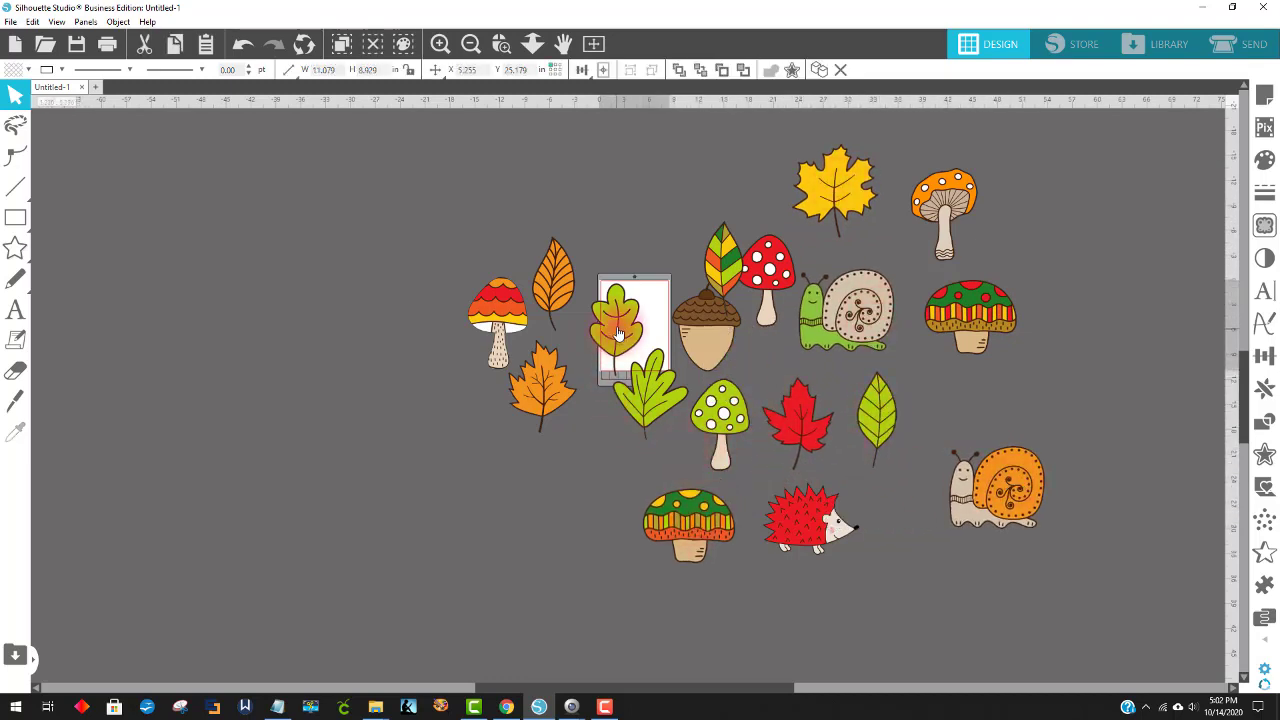
# Step: Move the green leaf 4D off the page to the space above it and delete the green leaf 3A
pyautogui.moveTo(618, 333); pyautogui.dragTo(630, 427)
pyautogui.press('Delete')
pyautogui.click(566, 355)
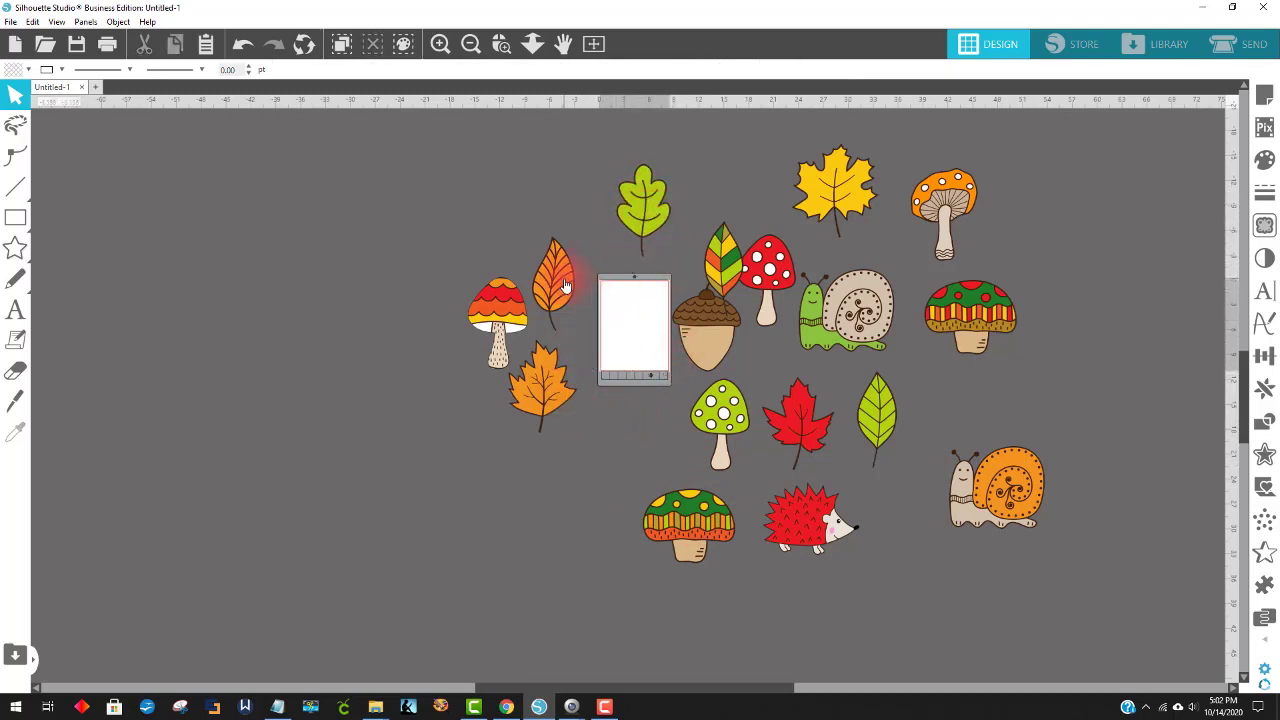
# Step: Move the narrow orange leaf beside green leaf 6A, and bring the orange maple leaf and striped mushroom closer to the page
pyautogui.moveTo(566, 287); pyautogui.dragTo(943, 405)
pyautogui.click(497, 403)
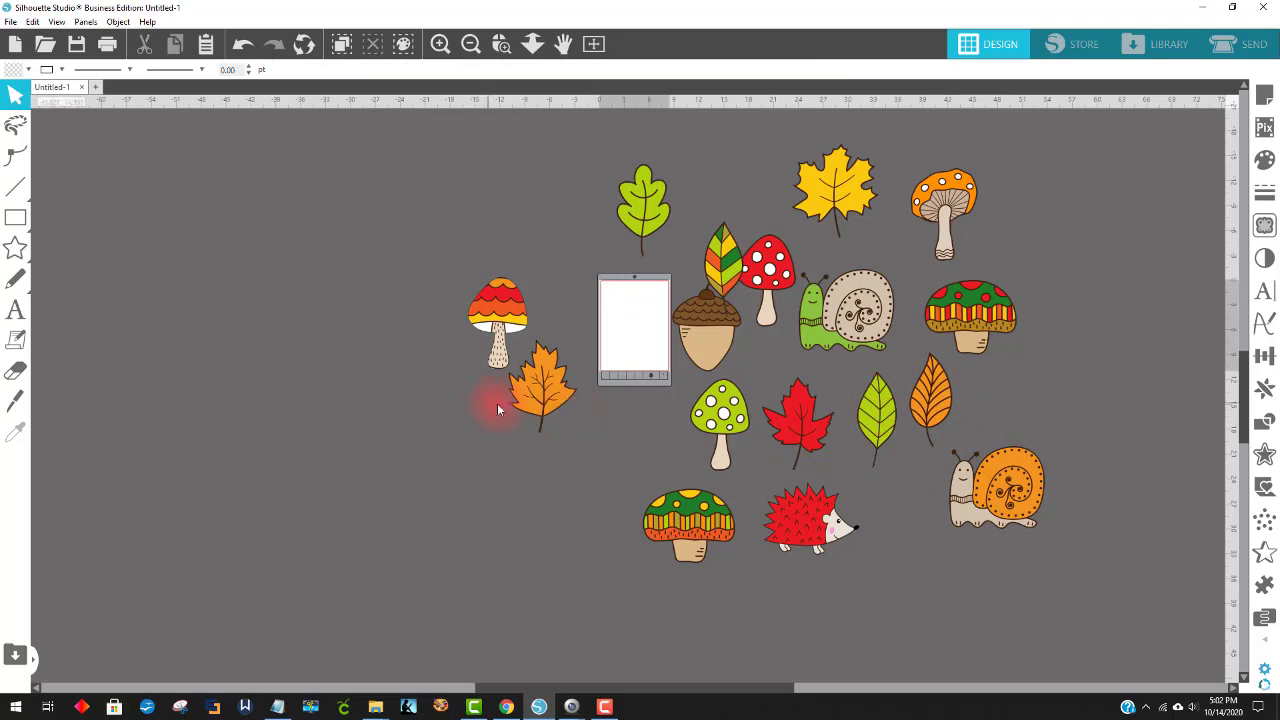
pyautogui.moveTo(540, 408); pyautogui.dragTo(617, 463)
pyautogui.click(531, 403)
pyautogui.moveTo(532, 313); pyautogui.dragTo(586, 325)
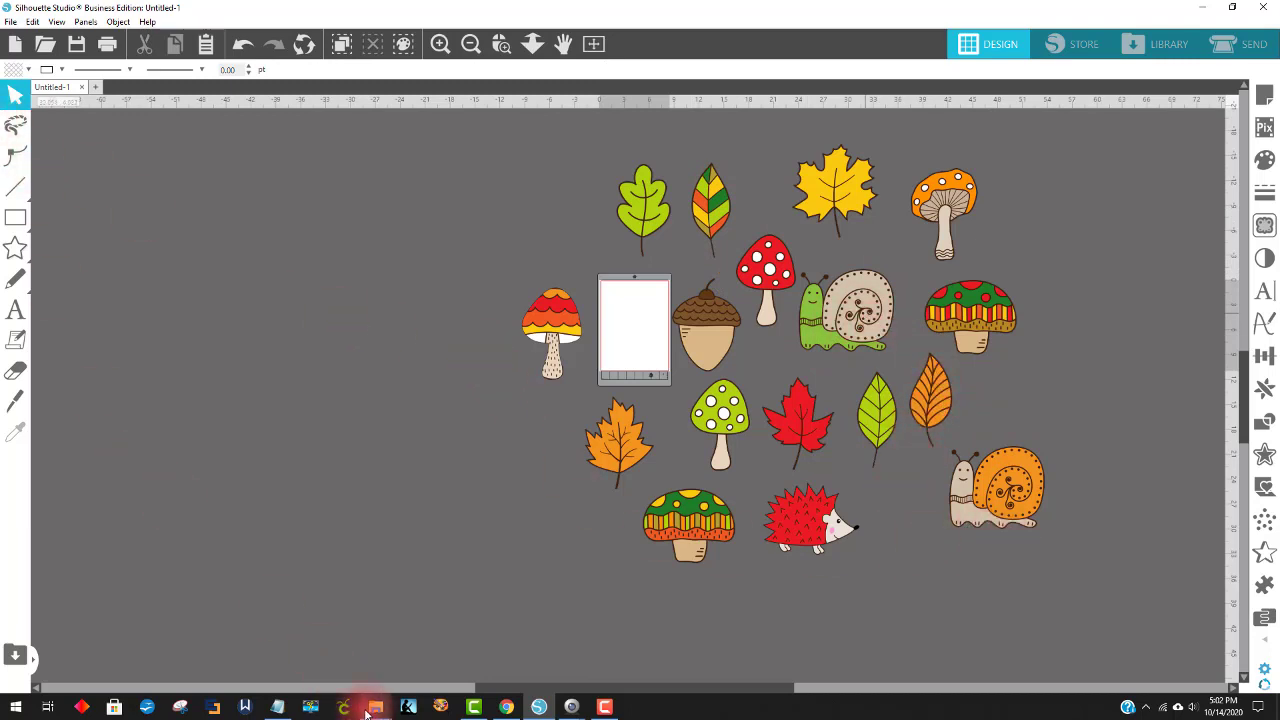
# Step: Open the CuteAutumn CAS folder inside the extracted Cute-Autumn-Fall-Forest-4829404 folder in Downloads
pyautogui.moveTo(370, 708)
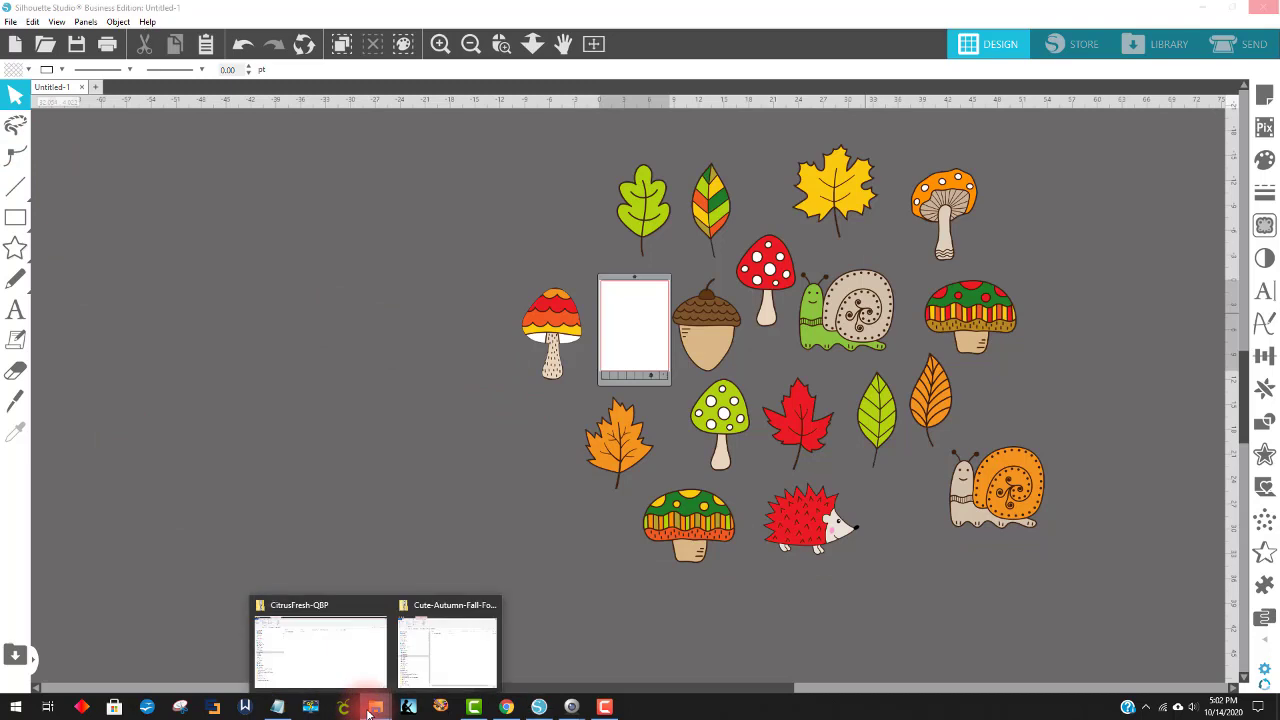
pyautogui.click(425, 662)
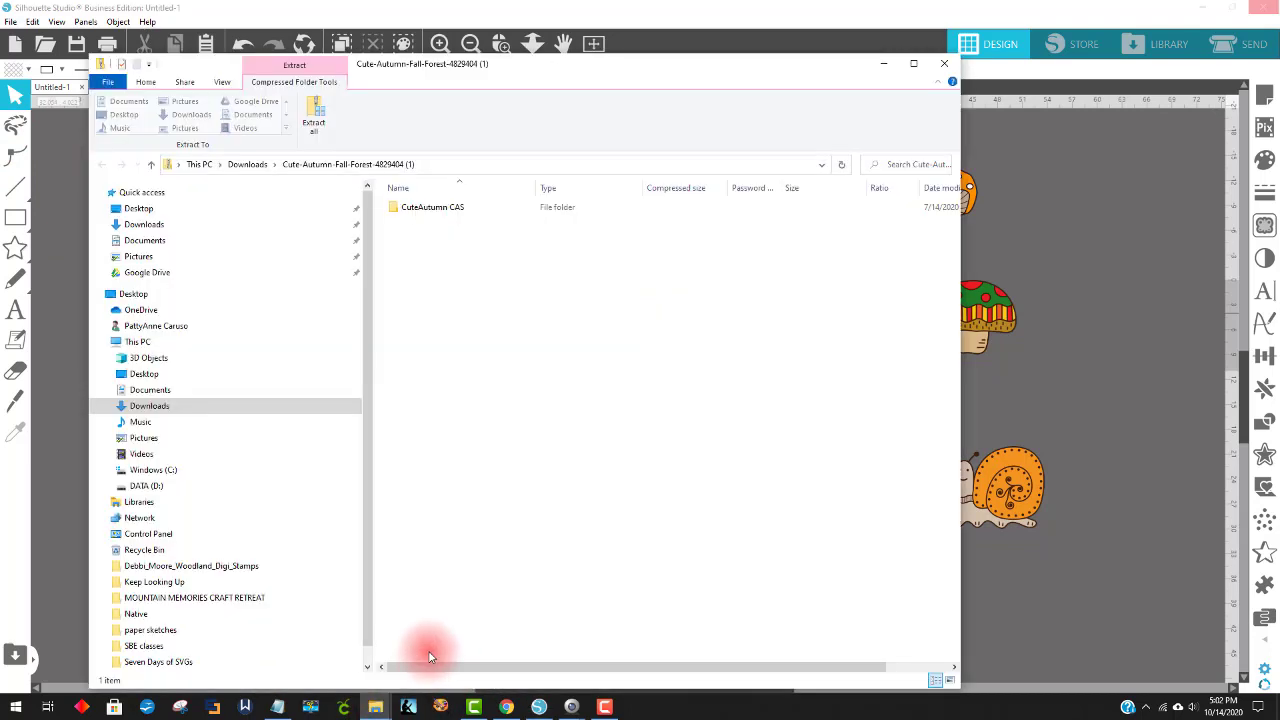
pyautogui.click(152, 168)
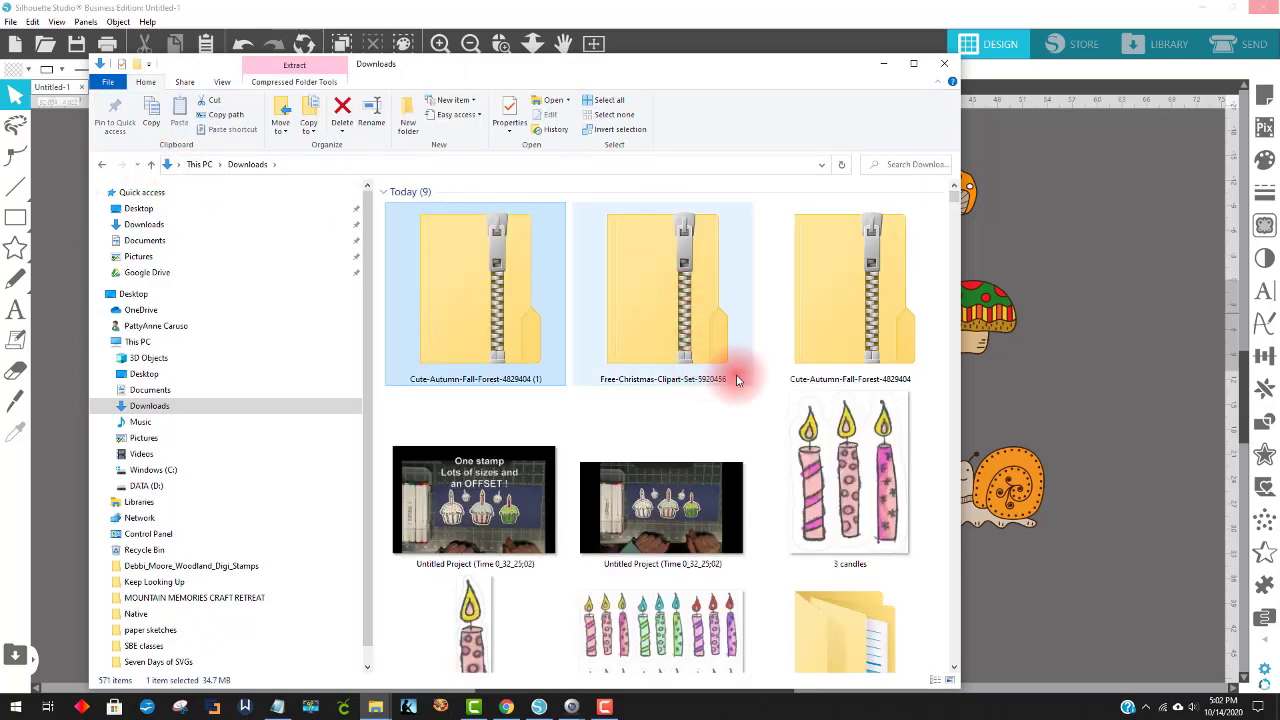
pyautogui.scroll(-1, 760, 390)
pyautogui.doubleClick(852, 584)
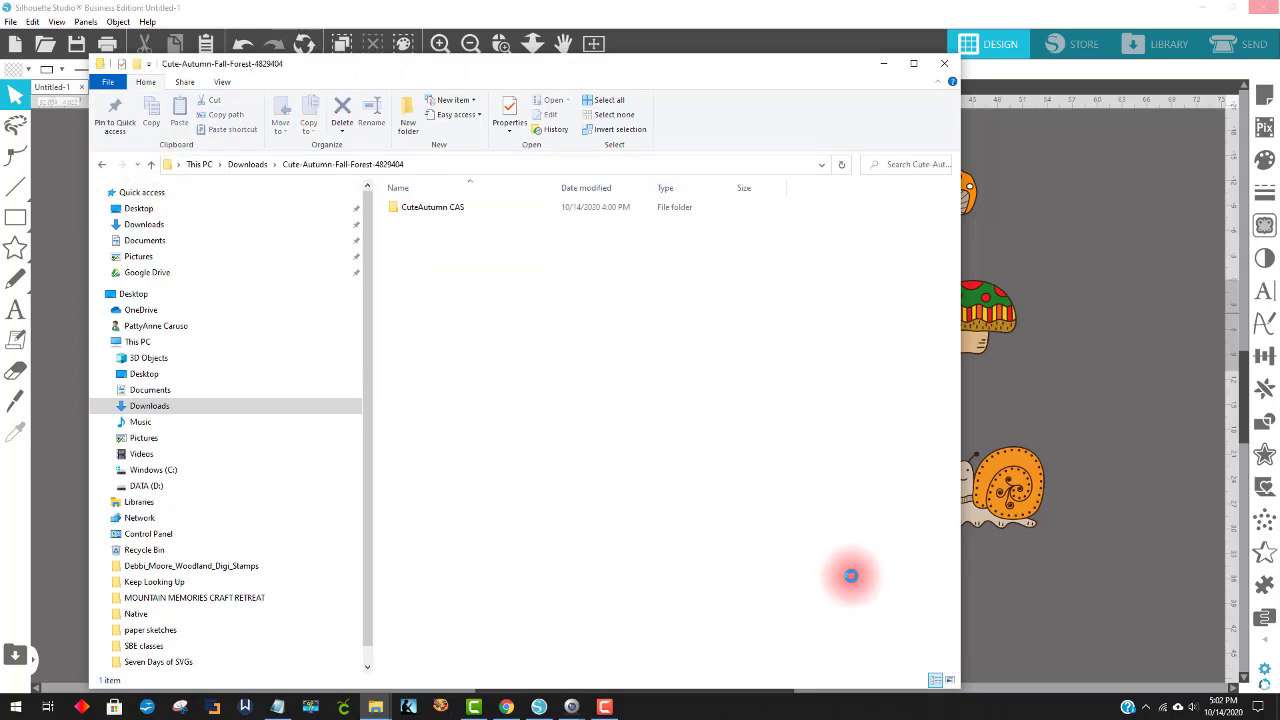
pyautogui.click(438, 212)
pyautogui.doubleClick(438, 212)
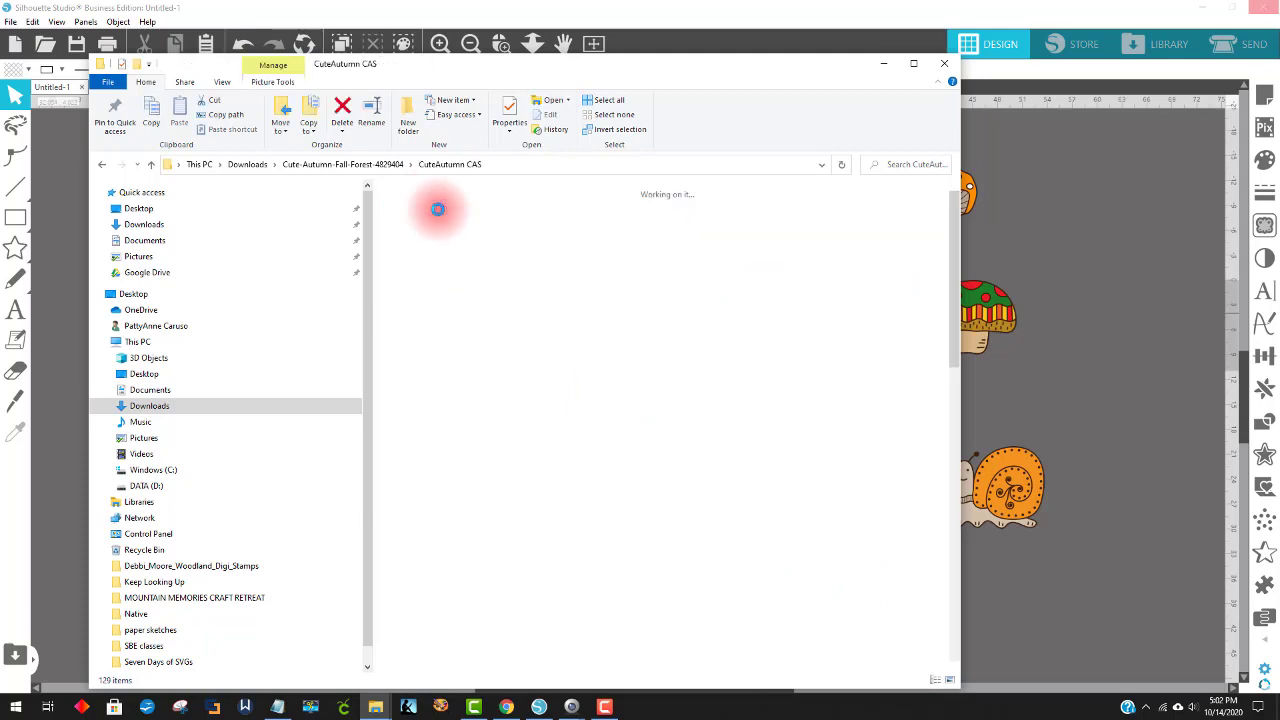
# Step: Import the hedhog 2 and hedhog 1 images into the empty area right of the mushrooms and return to the design
pyautogui.scroll(-3, 700, 480)
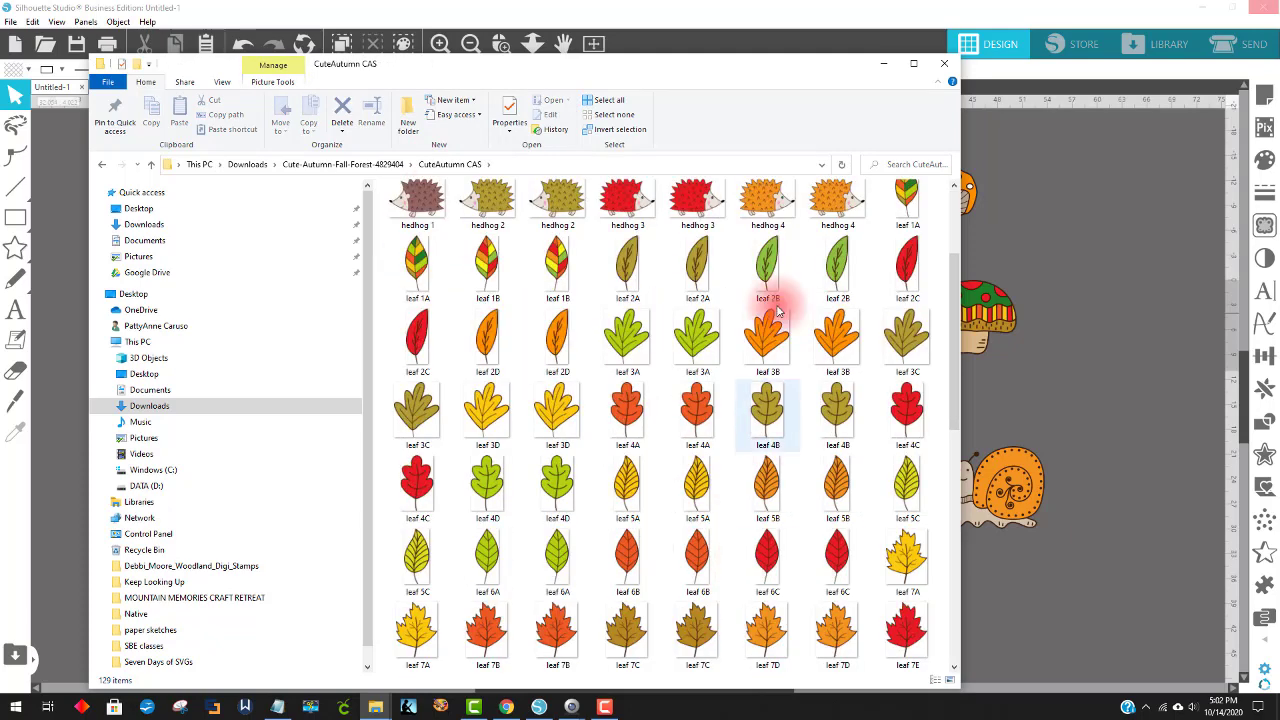
pyautogui.scroll(-6, 700, 400)
pyautogui.scroll(-3, 680, 428)
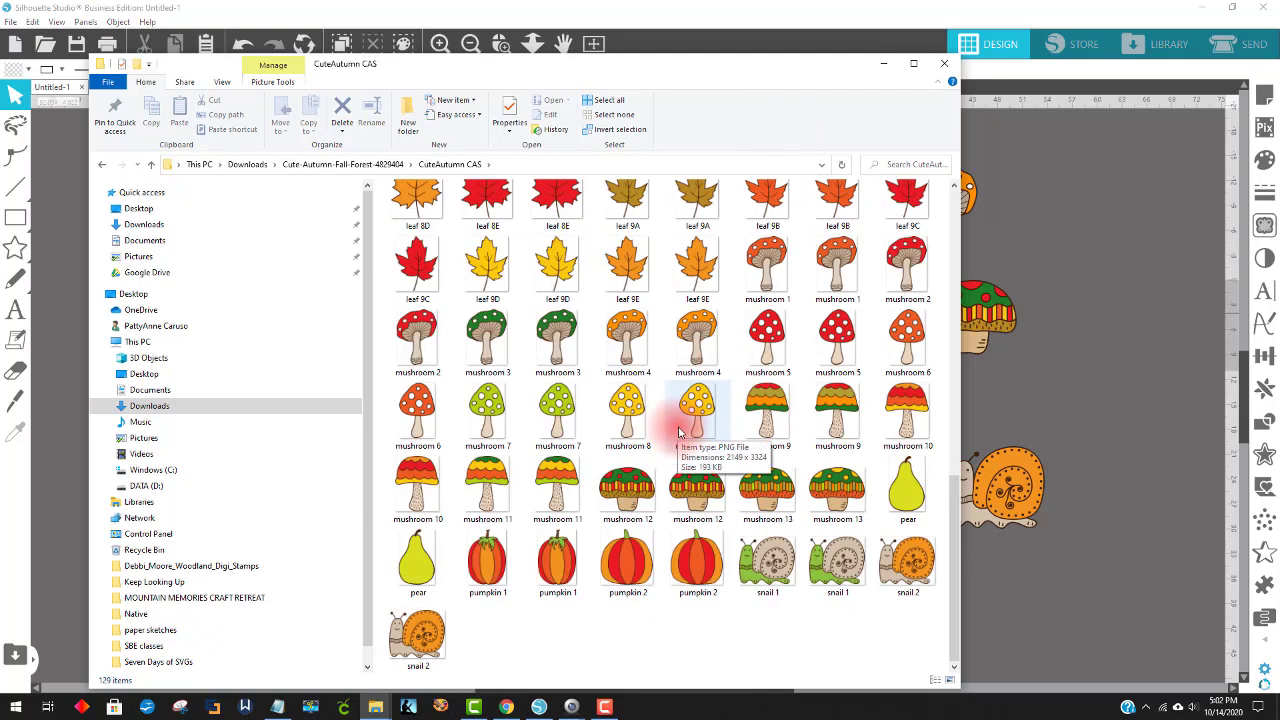
pyautogui.scroll(10, 680, 428)
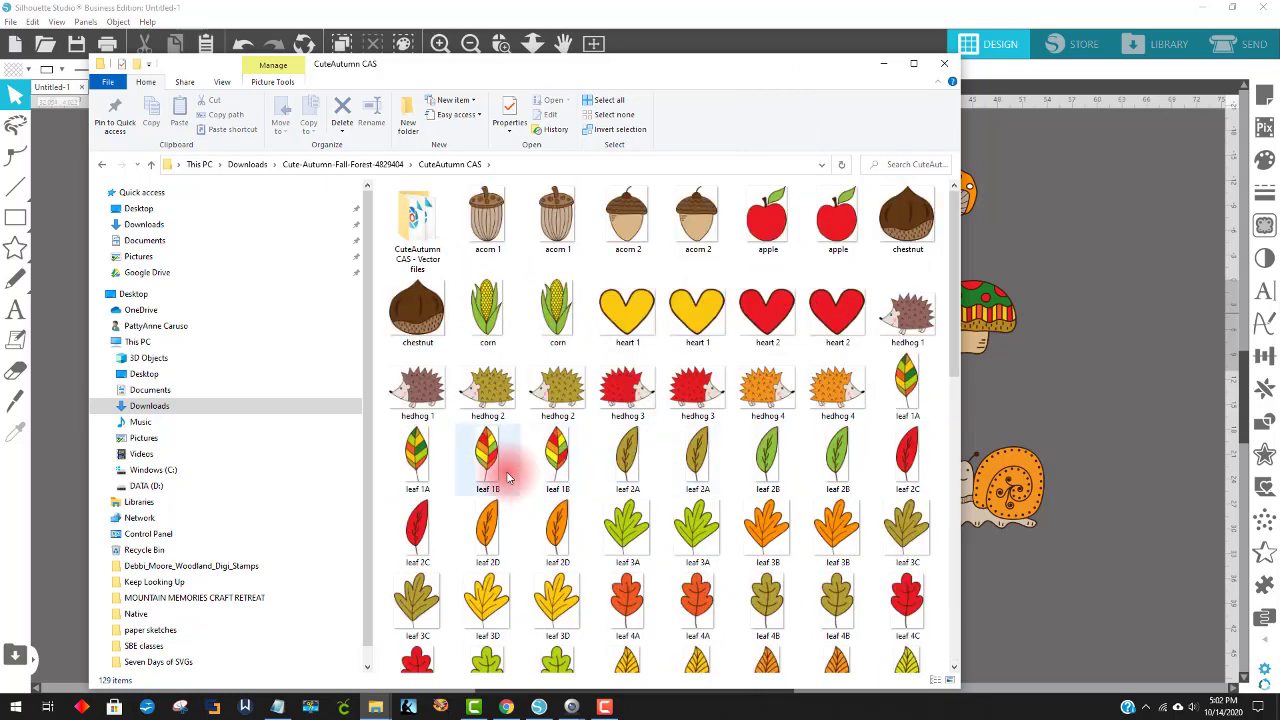
pyautogui.click(556, 393)
pyautogui.moveTo(1122, 252); pyautogui.dragTo(1122, 252)
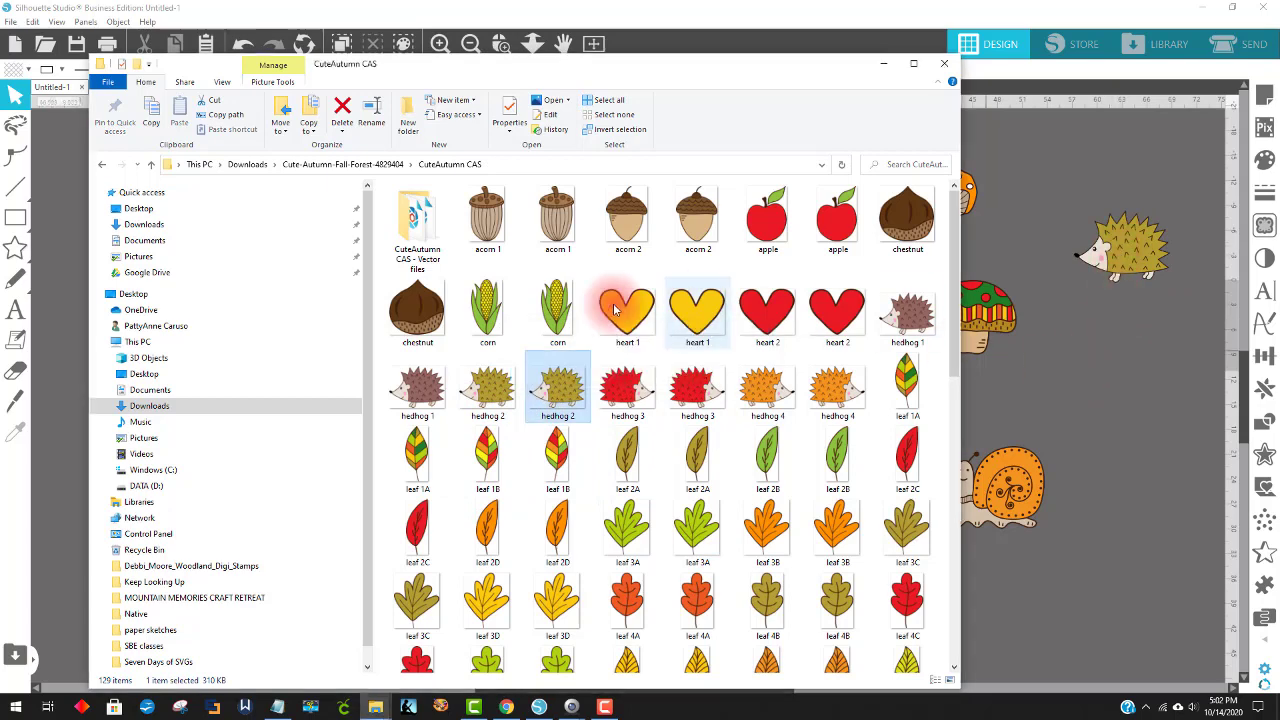
pyautogui.moveTo(425, 395); pyautogui.dragTo(1108, 390)
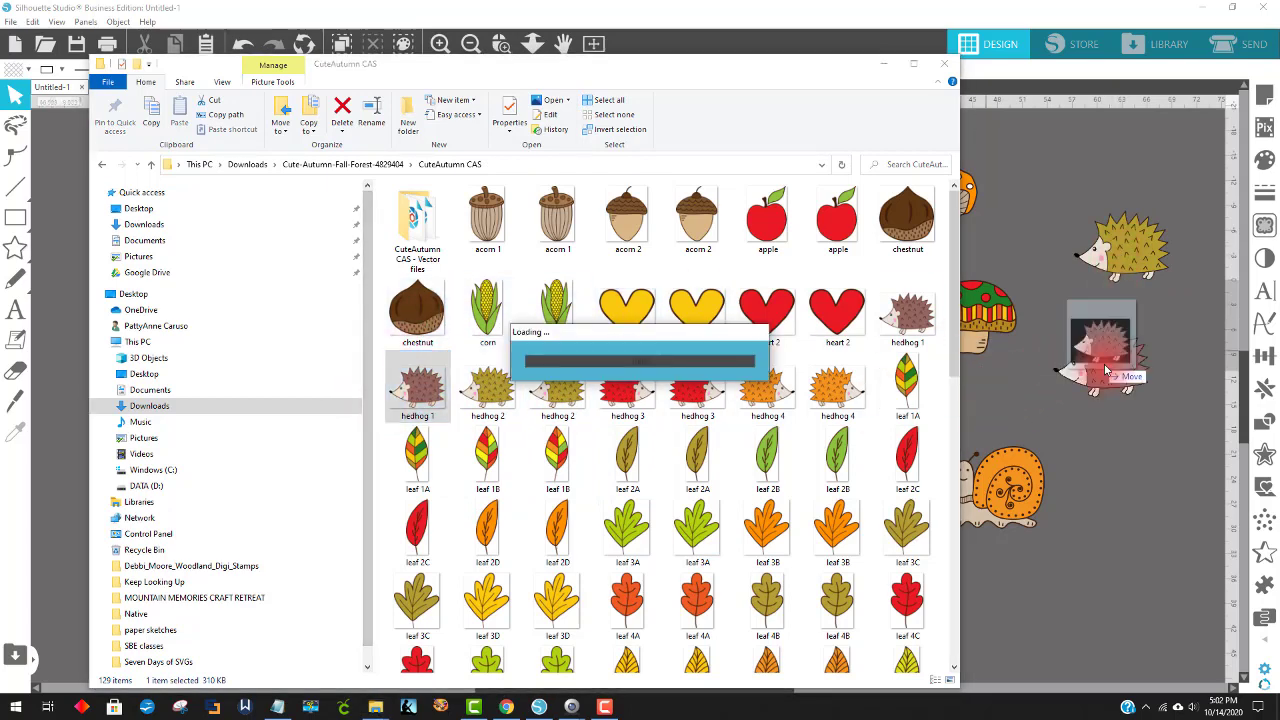
pyautogui.click(1136, 469)
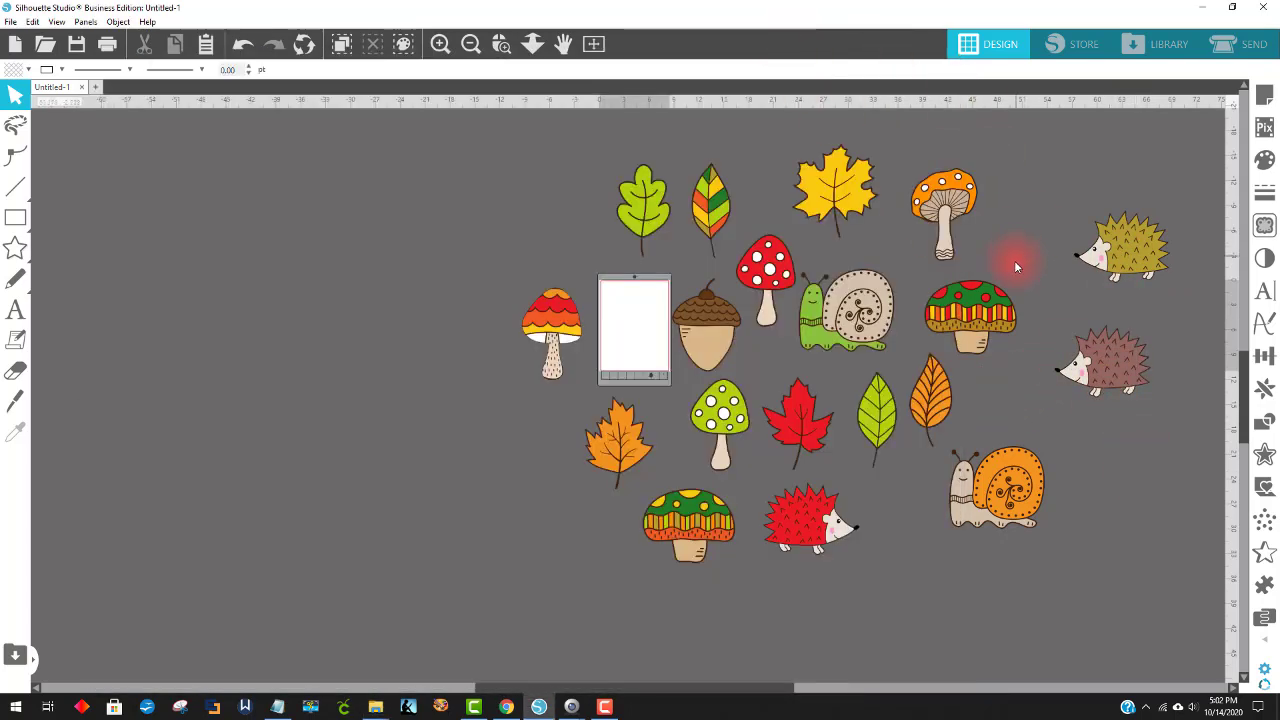
# Step: Scale the green snail down to about 8.2 in wide and the orange snail to about 7.9 in wide
pyautogui.click(868, 320)
pyautogui.moveTo(894, 357); pyautogui.dragTo(867, 337)
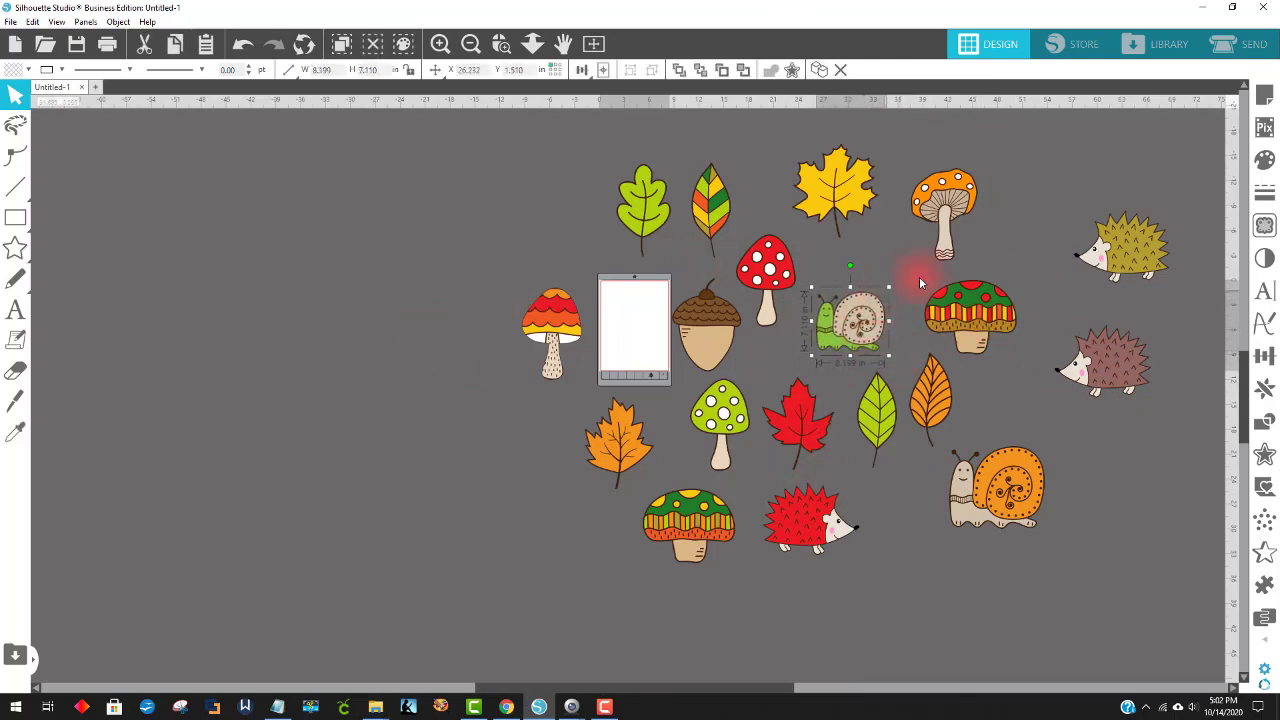
pyautogui.click(1021, 507)
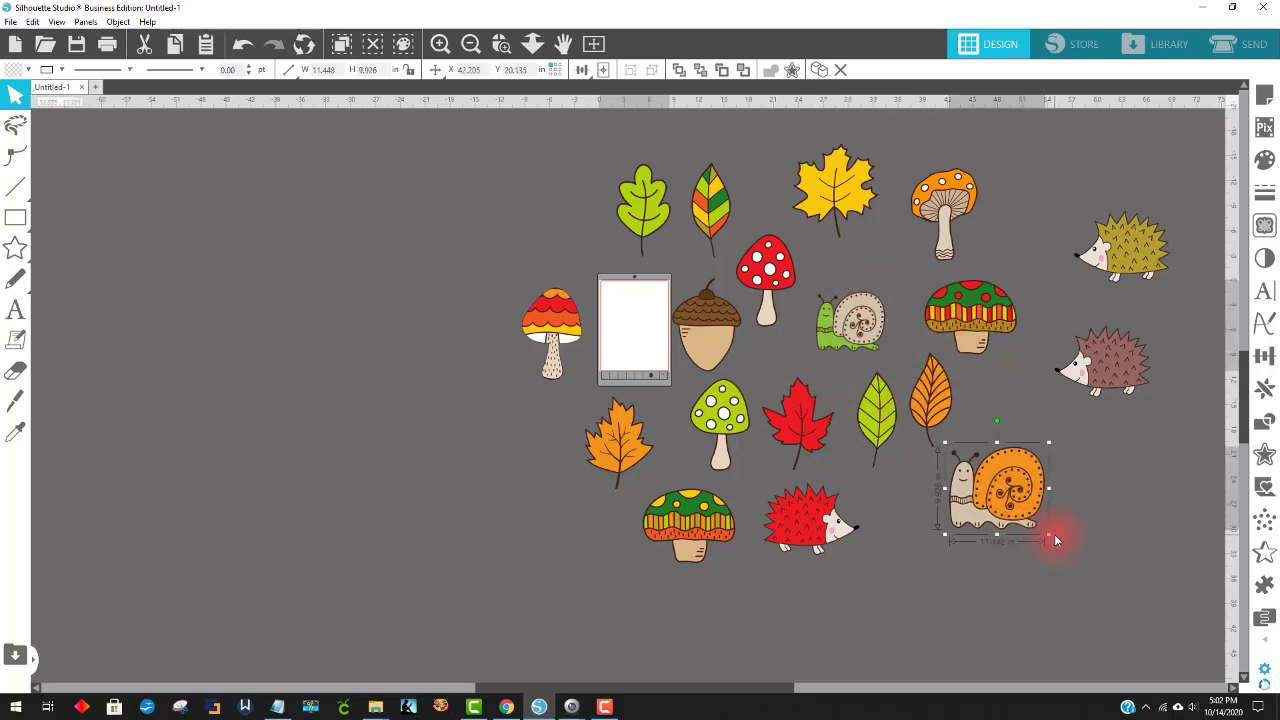
pyautogui.moveTo(1054, 537); pyautogui.dragTo(1020, 513)
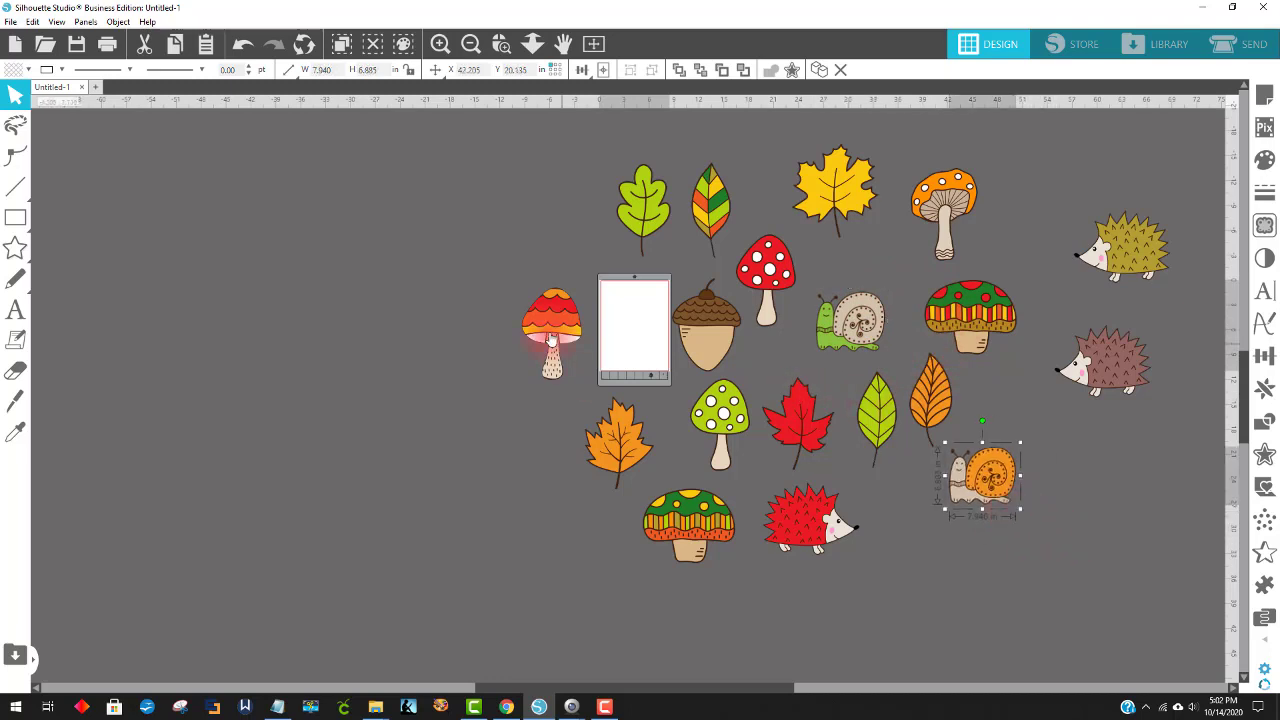
# Step: Scale all the imported images together down to about 15.3 in wide overall and place the group over the page
pyautogui.moveTo(690, 100); pyautogui.dragTo(1122, 99)
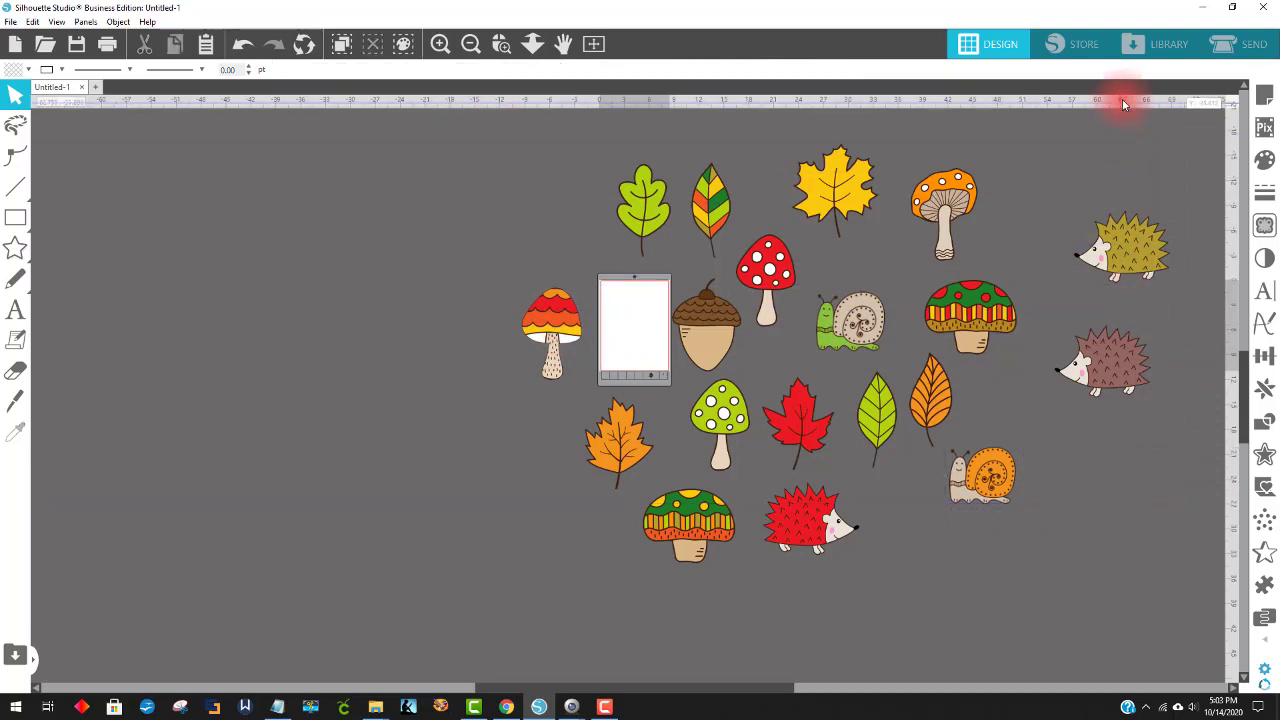
pyautogui.moveTo(1170, 607); pyautogui.dragTo(324, 176)
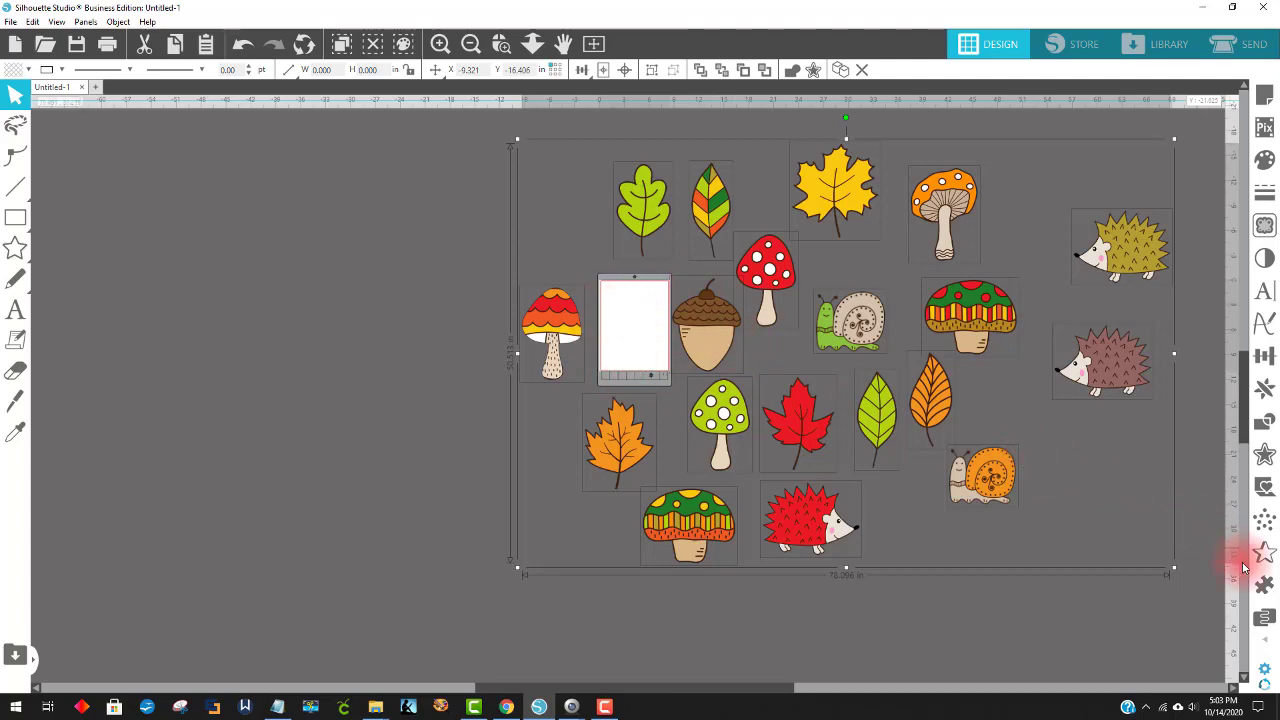
pyautogui.moveTo(1176, 571); pyautogui.dragTo(645, 247)
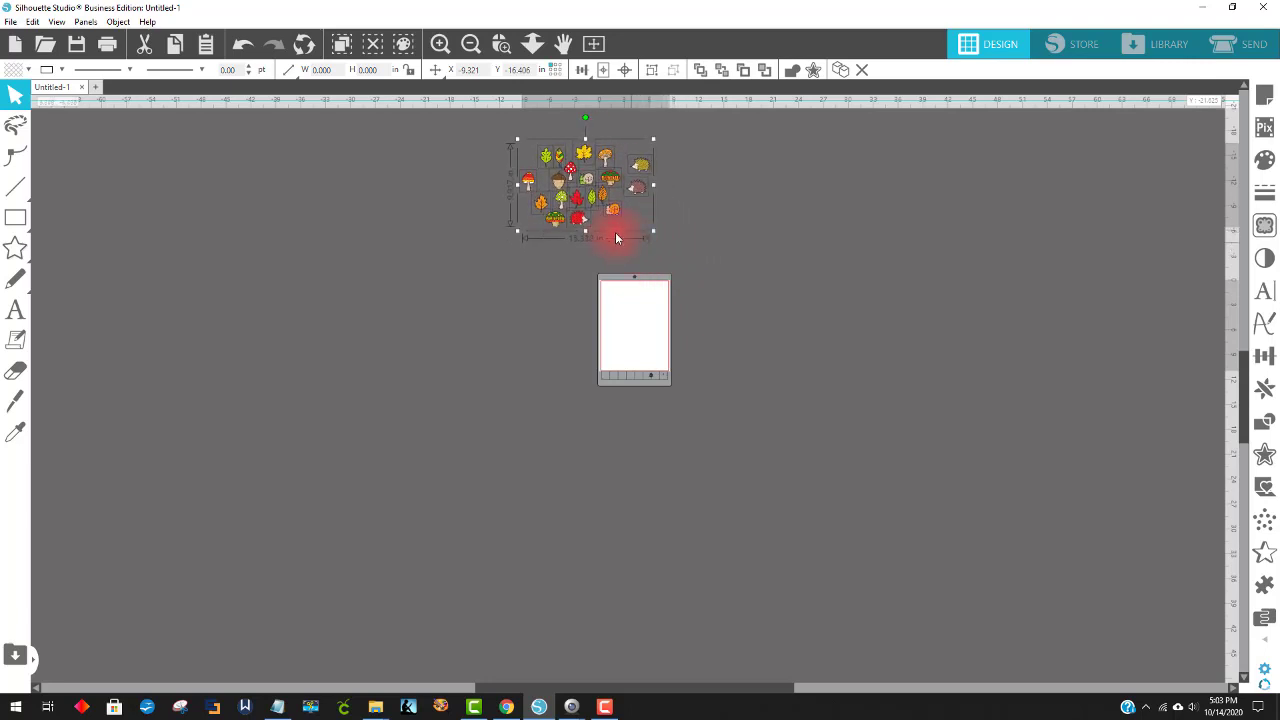
pyautogui.moveTo(601, 208); pyautogui.dragTo(647, 330)
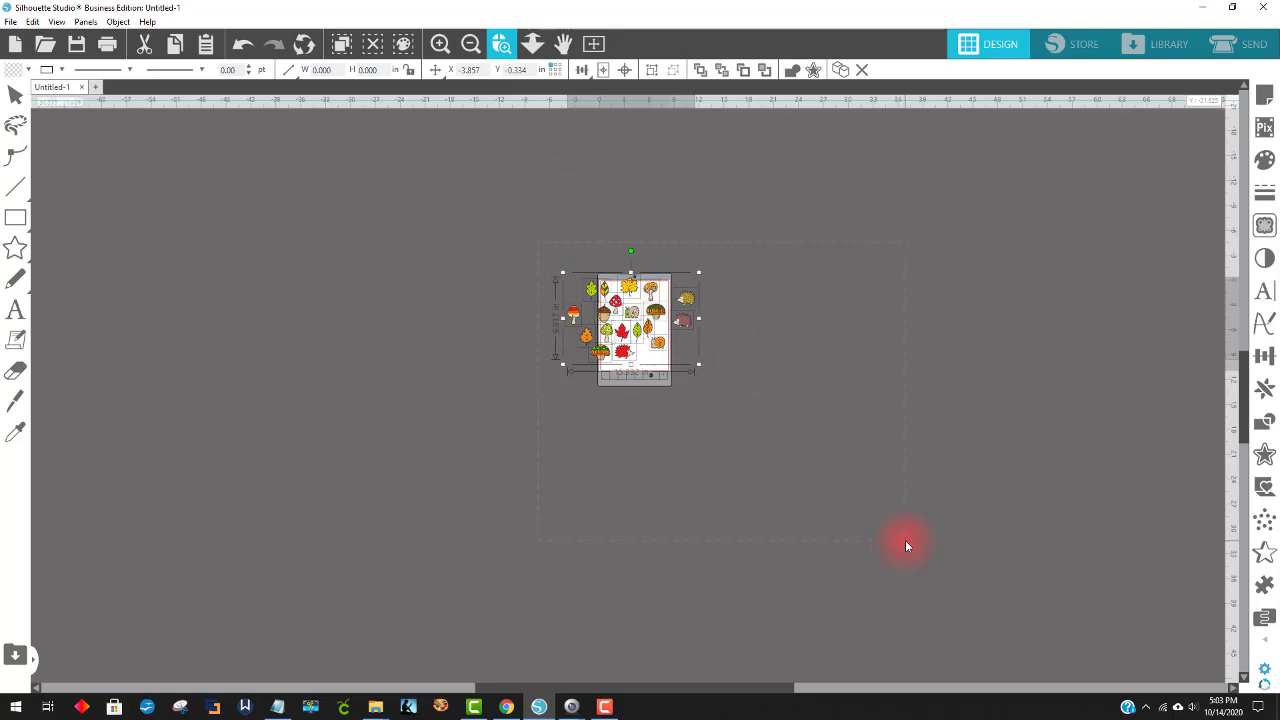
# Step: Deselect the group and move the green oak leaf and the orange striped mushroom farther out from the page's left edge
pyautogui.moveTo(905, 545); pyautogui.dragTo(905, 543)
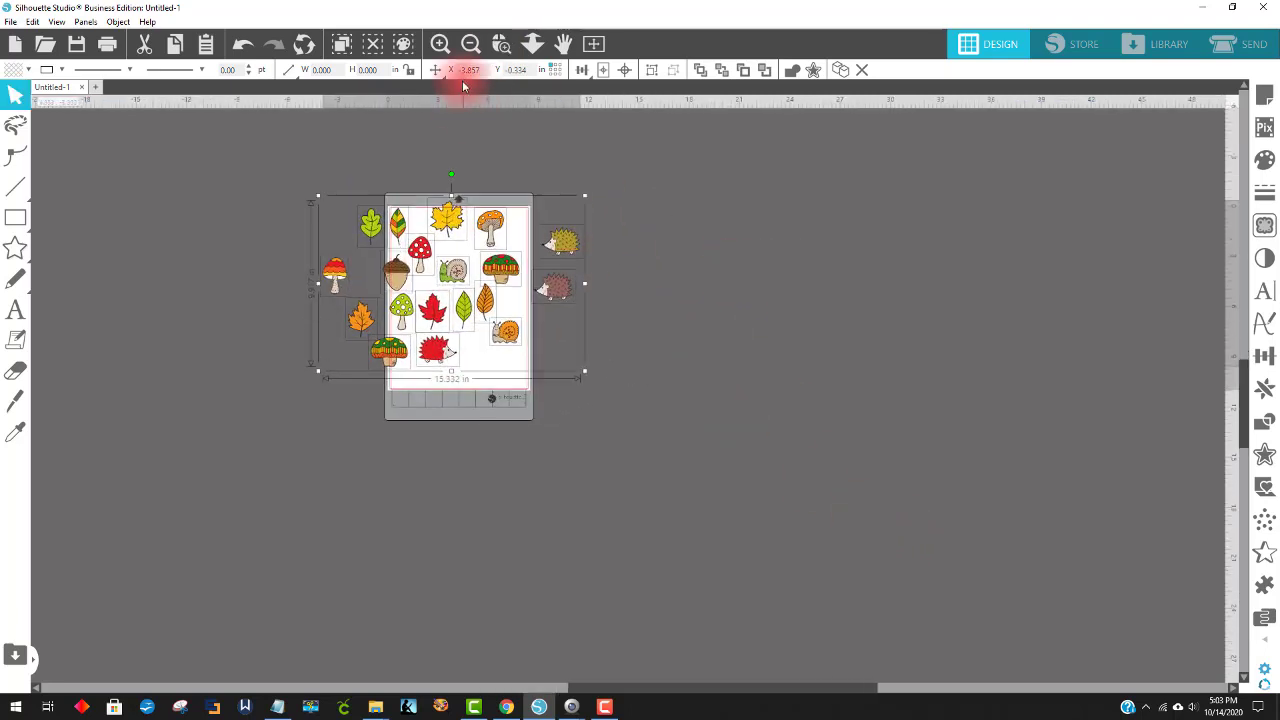
pyautogui.click(1105, 525)
pyautogui.moveTo(848, 698); pyautogui.dragTo(725, 687)
pyautogui.scroll(1, 820, 597)
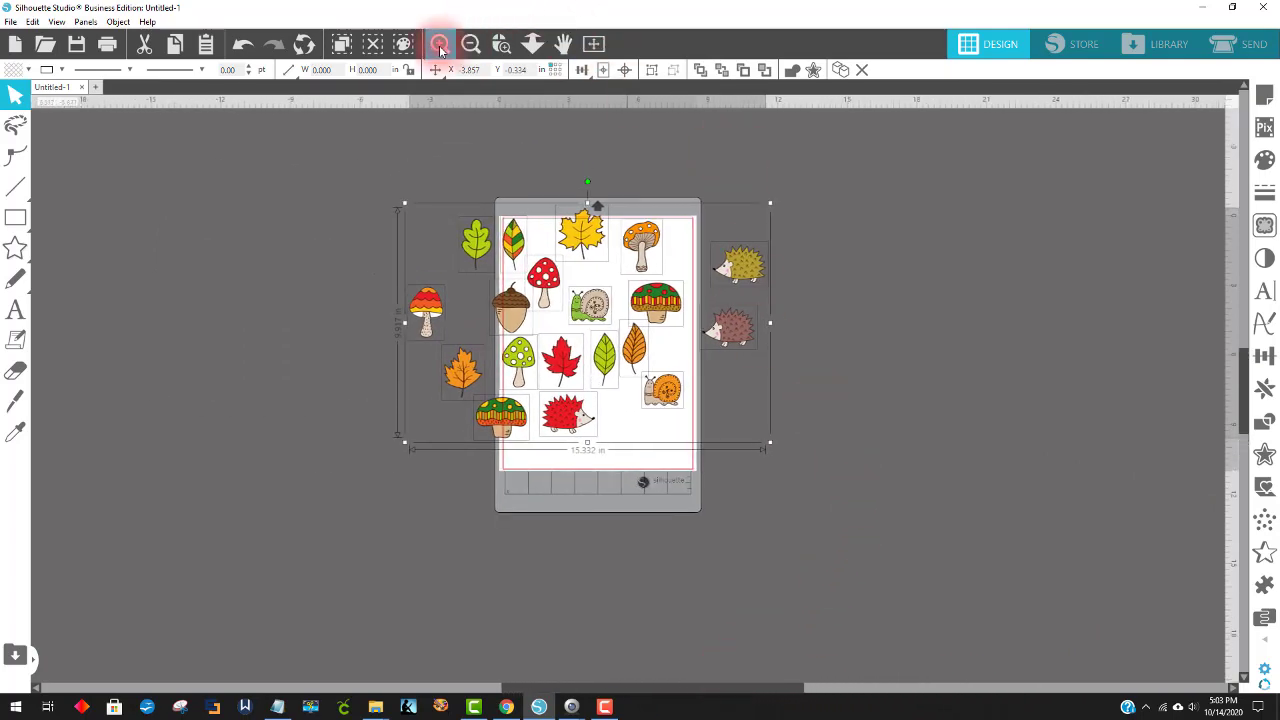
pyautogui.click(440, 43)
pyautogui.scroll(1, 851, 585)
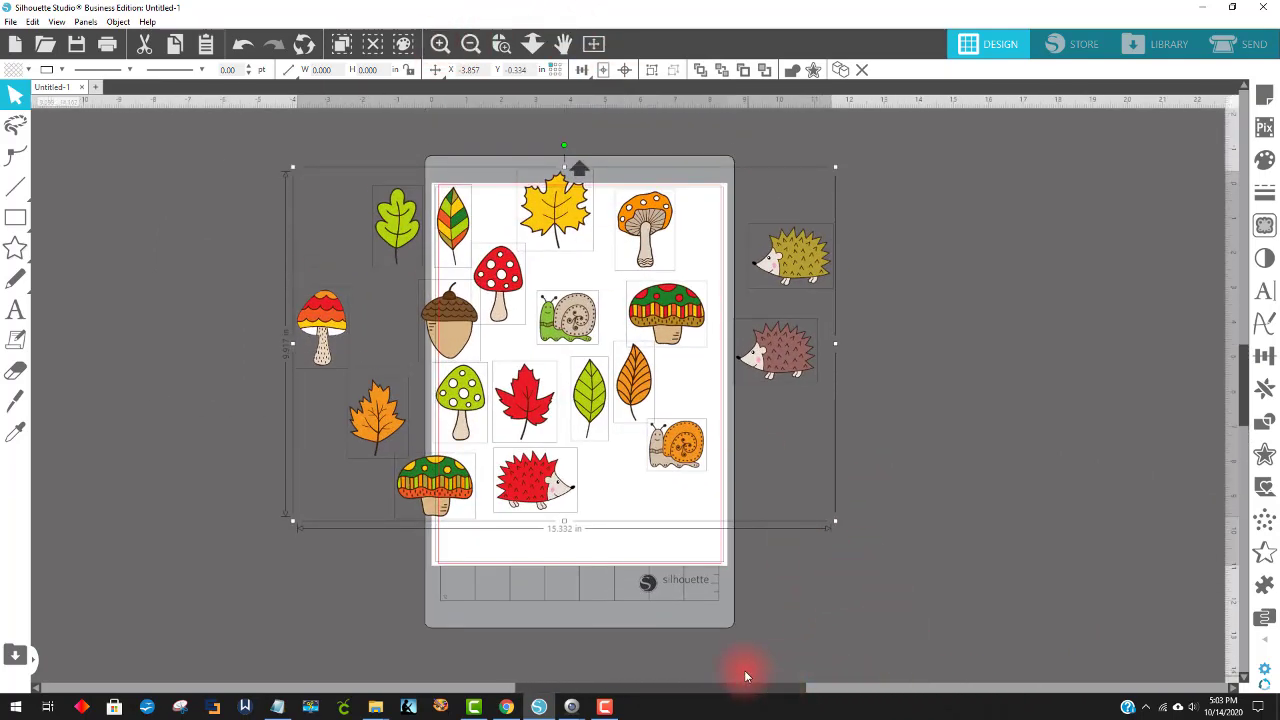
pyautogui.moveTo(748, 692); pyautogui.dragTo(694, 689)
pyautogui.click(1023, 537)
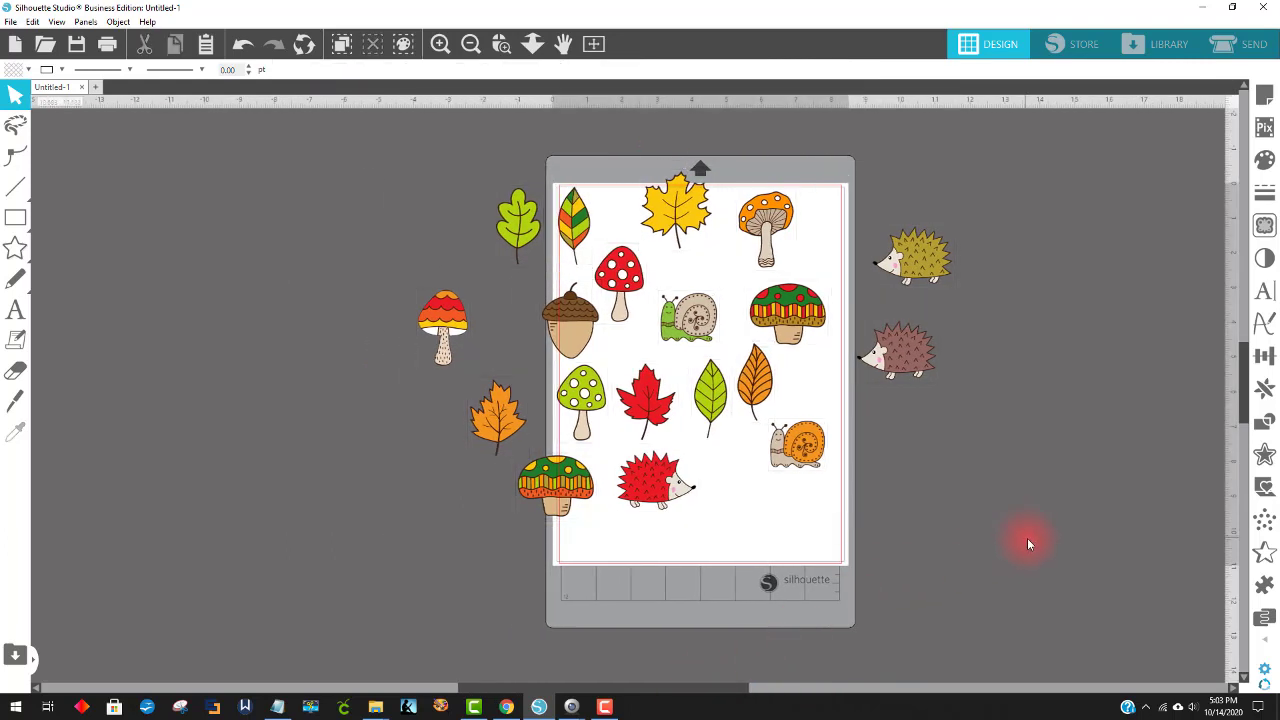
pyautogui.moveTo(503, 222)
pyautogui.mouseDown()
pyautogui.moveTo(480, 214)
pyautogui.moveTo(480, 226)
pyautogui.mouseUp()
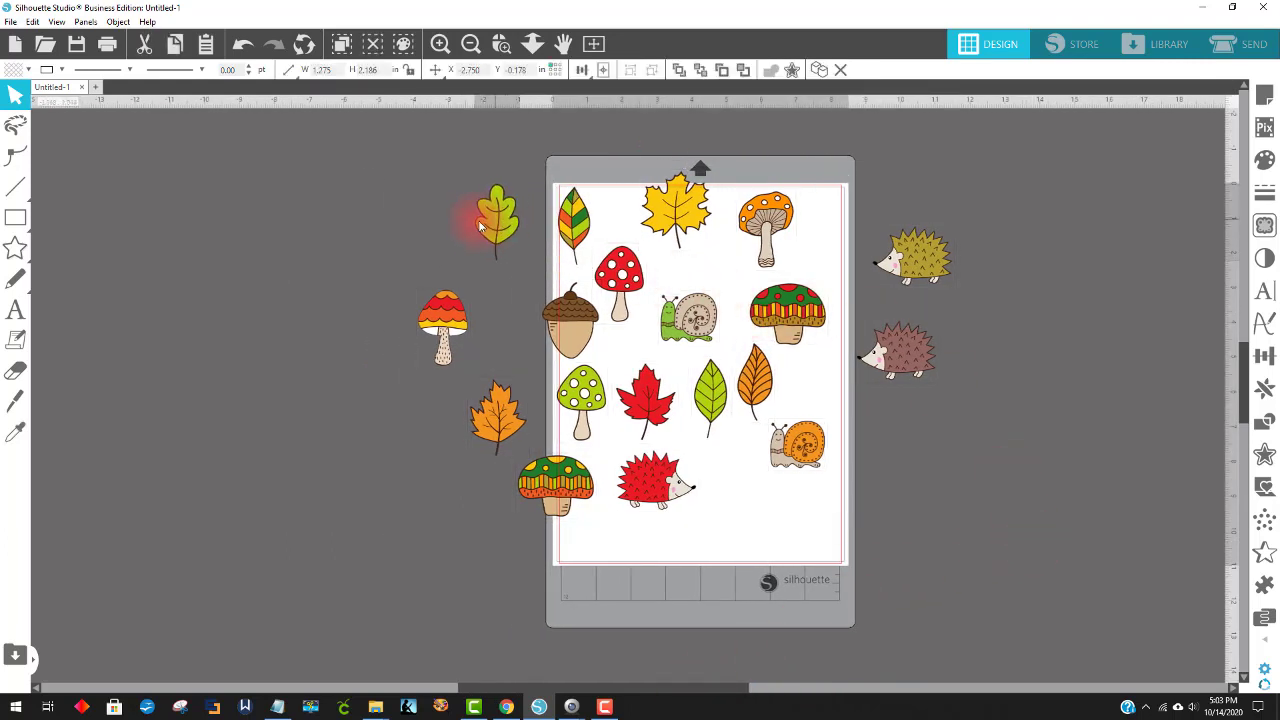
pyautogui.moveTo(438, 305); pyautogui.dragTo(406, 281)
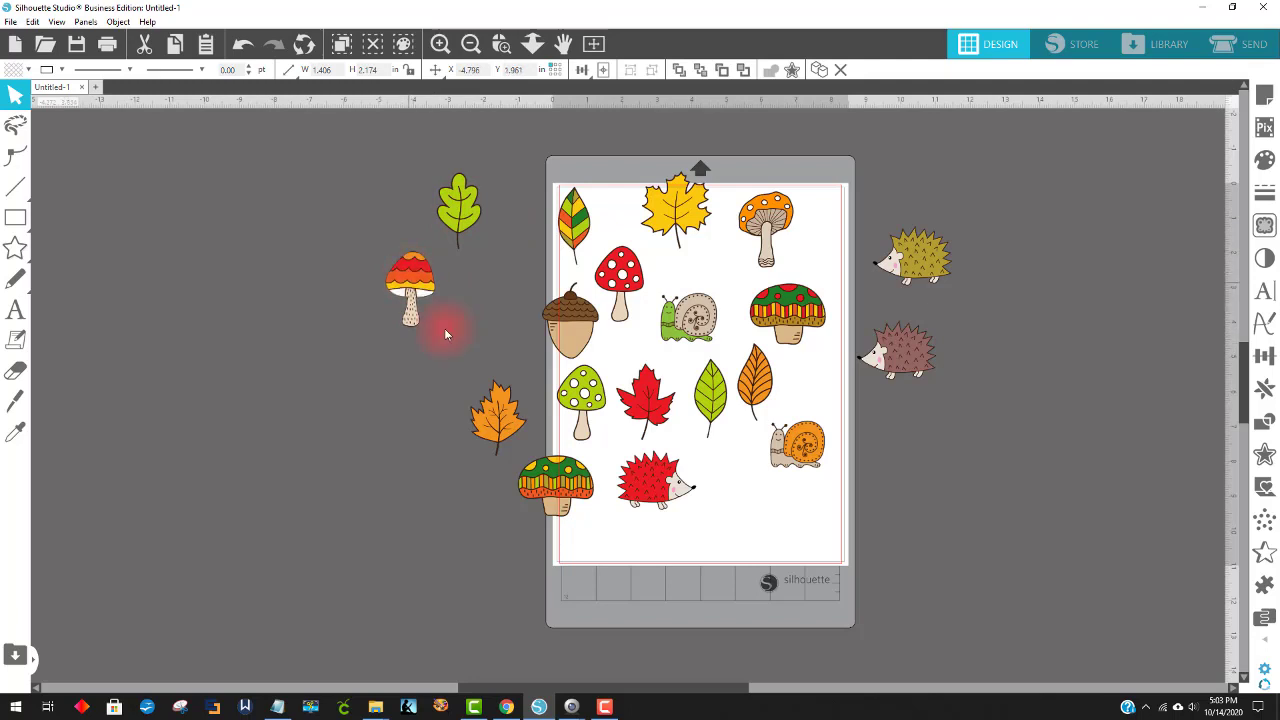
# Step: Move the orange maple leaf beside the striped mushroom, and place the acorn, green dotted mushroom and wide green-capped mushroom below them
pyautogui.moveTo(497, 437); pyautogui.dragTo(466, 317)
pyautogui.moveTo(568, 345); pyautogui.dragTo(415, 408)
pyautogui.moveTo(575, 402); pyautogui.dragTo(475, 410)
pyautogui.moveTo(516, 457); pyautogui.dragTo(401, 477)
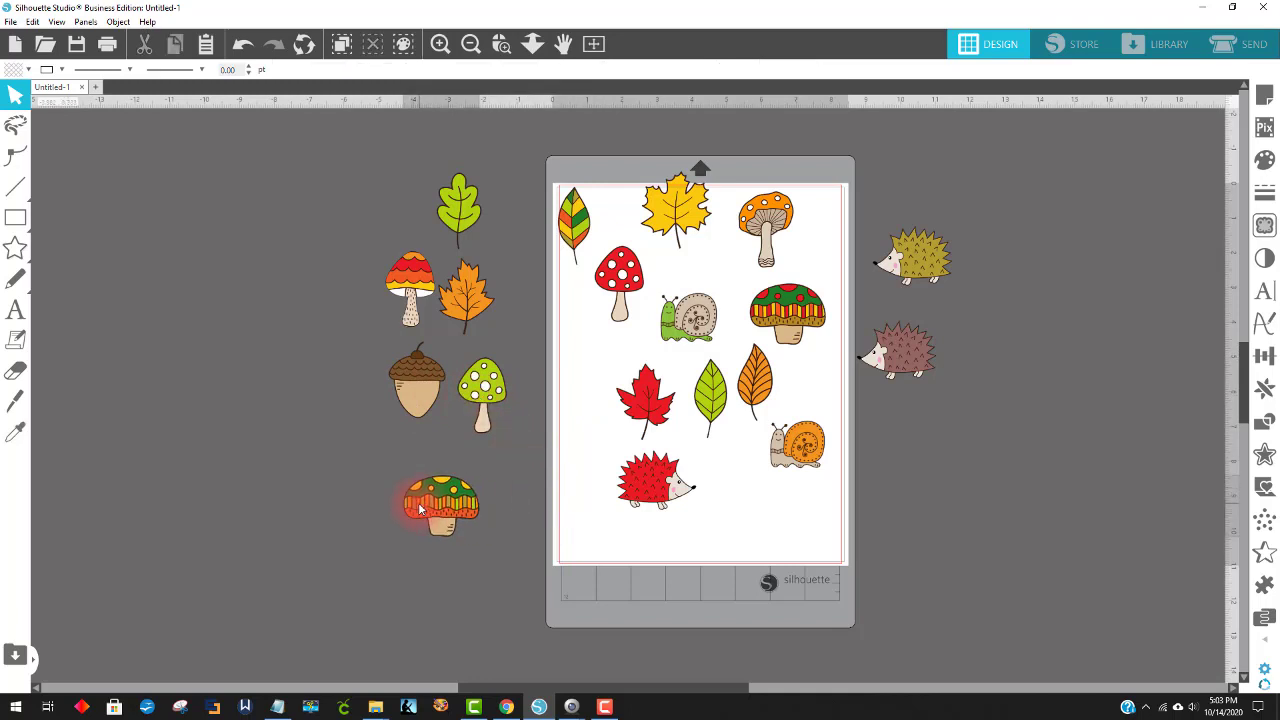
# Step: Move the multicolored leaf, red dotted mushroom, yellow maple leaf and olive hedgehog into the collection beside the page
pyautogui.moveTo(583, 218); pyautogui.dragTo(403, 196)
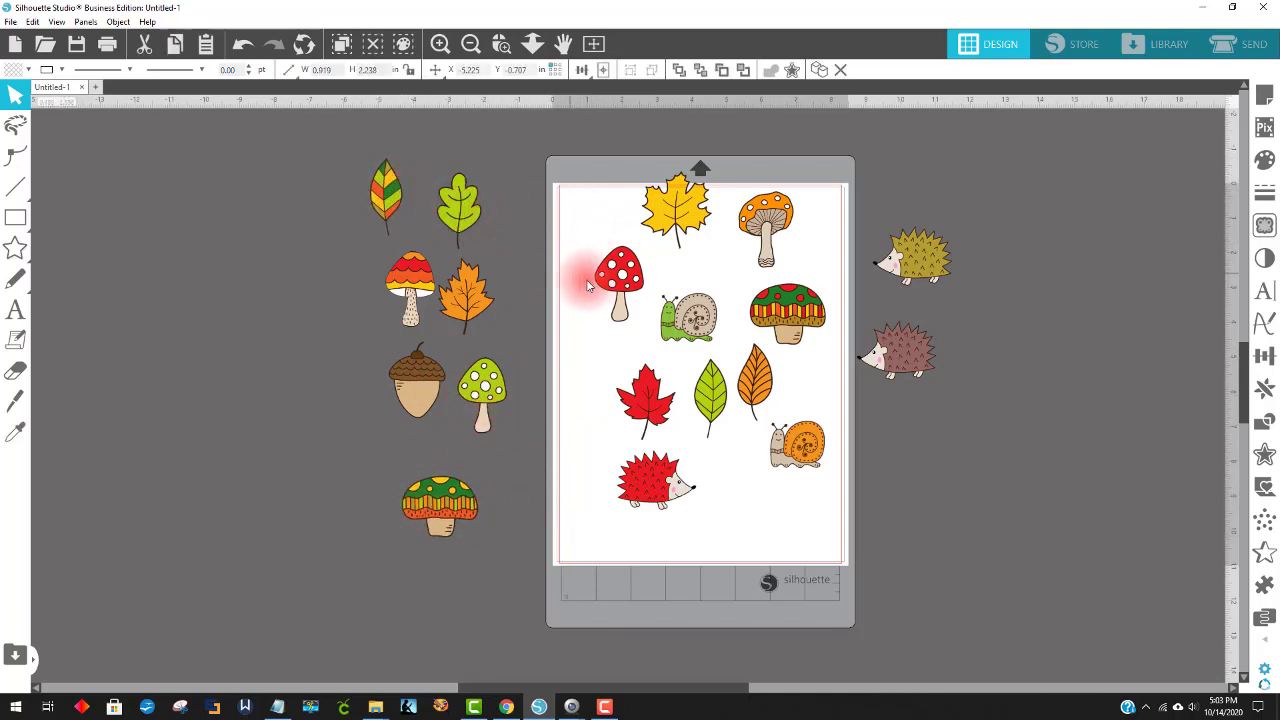
pyautogui.moveTo(609, 269); pyautogui.dragTo(496, 222)
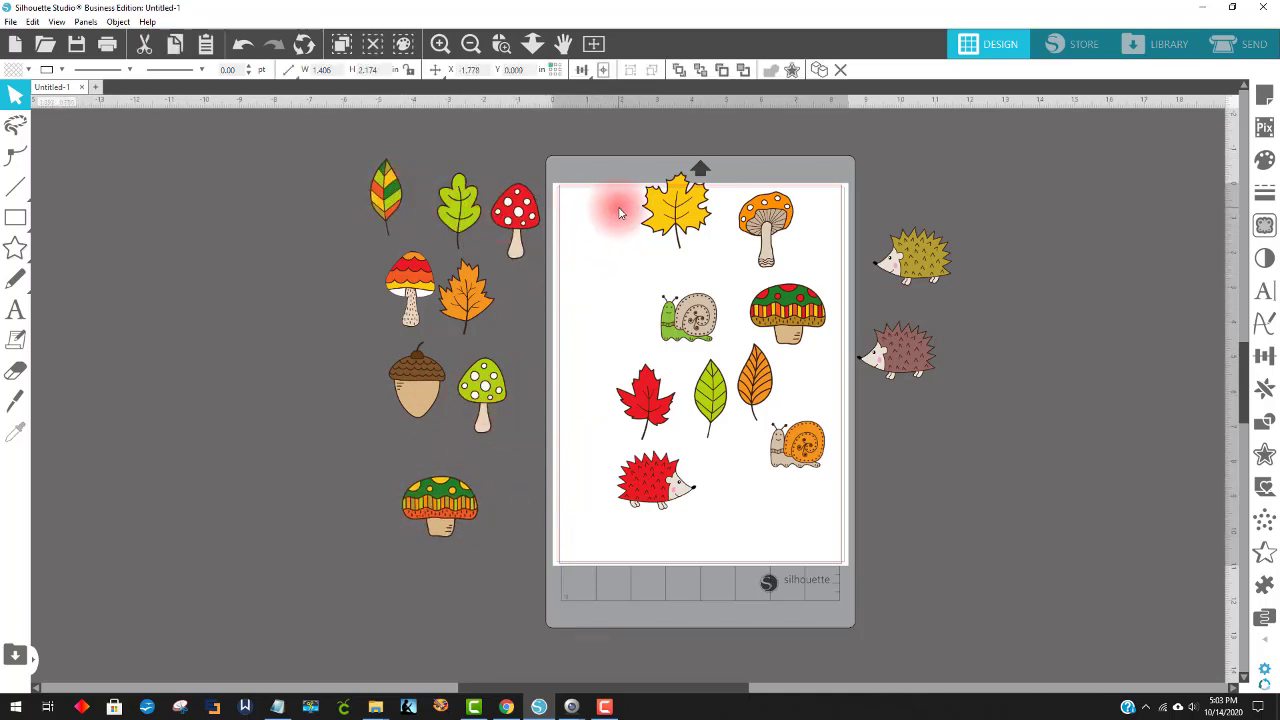
pyautogui.moveTo(653, 216); pyautogui.dragTo(310, 284)
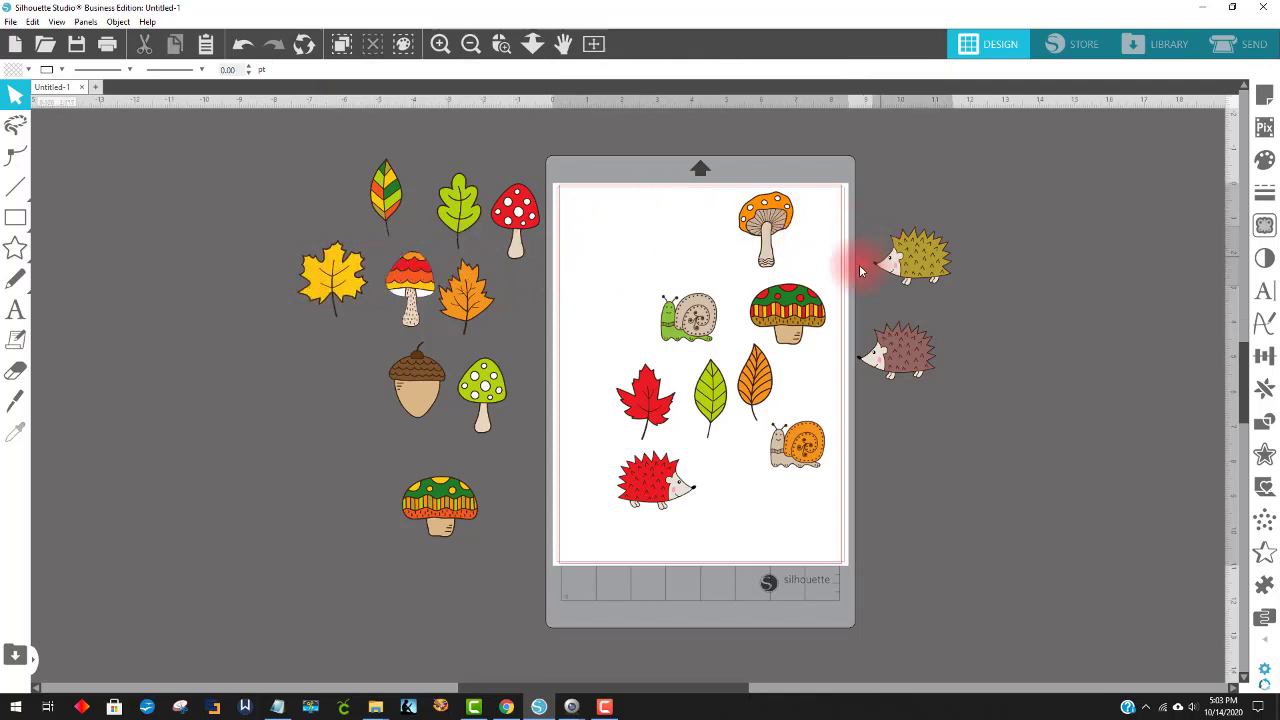
pyautogui.moveTo(870, 262); pyautogui.dragTo(340, 390)
# Step: Adjust the positions of the leaves and dotted mushrooms so the images beside the page form an evenly spaced three-column grid
pyautogui.moveTo(481, 398); pyautogui.dragTo(502, 398)
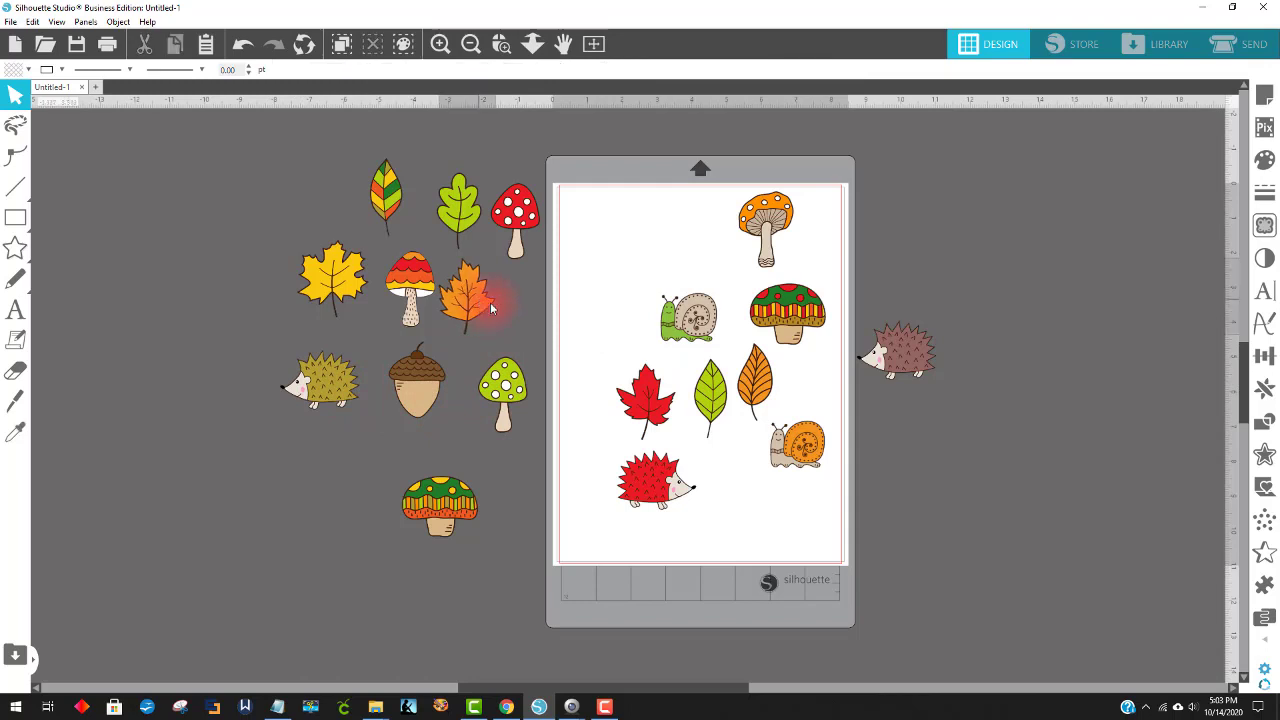
pyautogui.moveTo(350, 275); pyautogui.dragTo(332, 275)
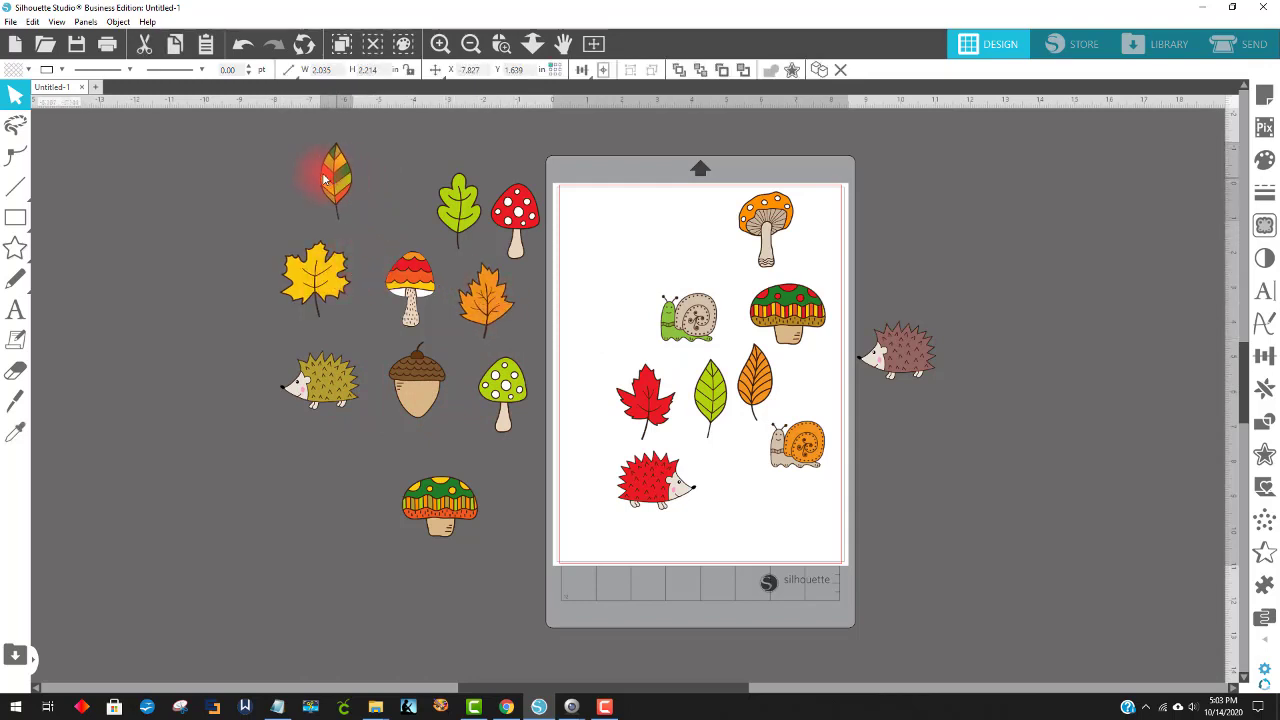
pyautogui.moveTo(432, 207); pyautogui.dragTo(443, 190)
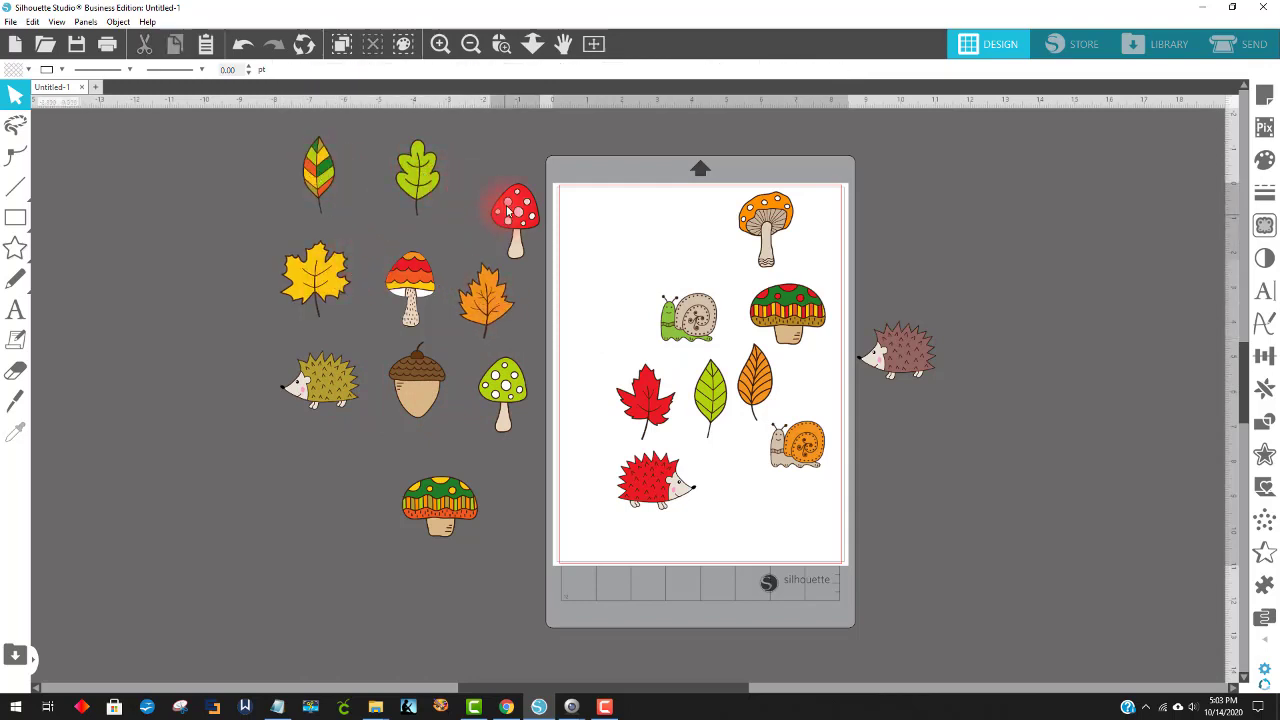
pyautogui.moveTo(515, 210); pyautogui.dragTo(507, 173)
pyautogui.moveTo(513, 281); pyautogui.dragTo(518, 281)
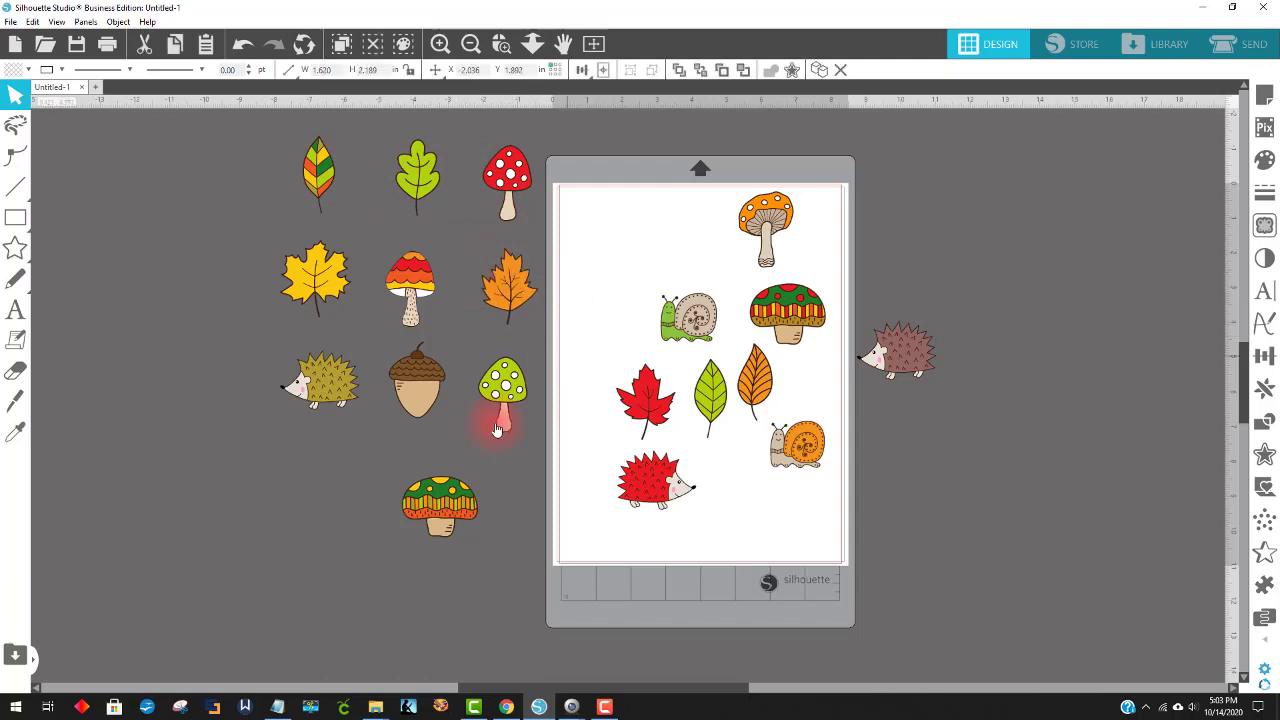
# Step: Form a fourth row from the wide yellow-dotted mushroom, the green snail and the red hedgehog
pyautogui.moveTo(445, 505); pyautogui.dragTo(317, 503)
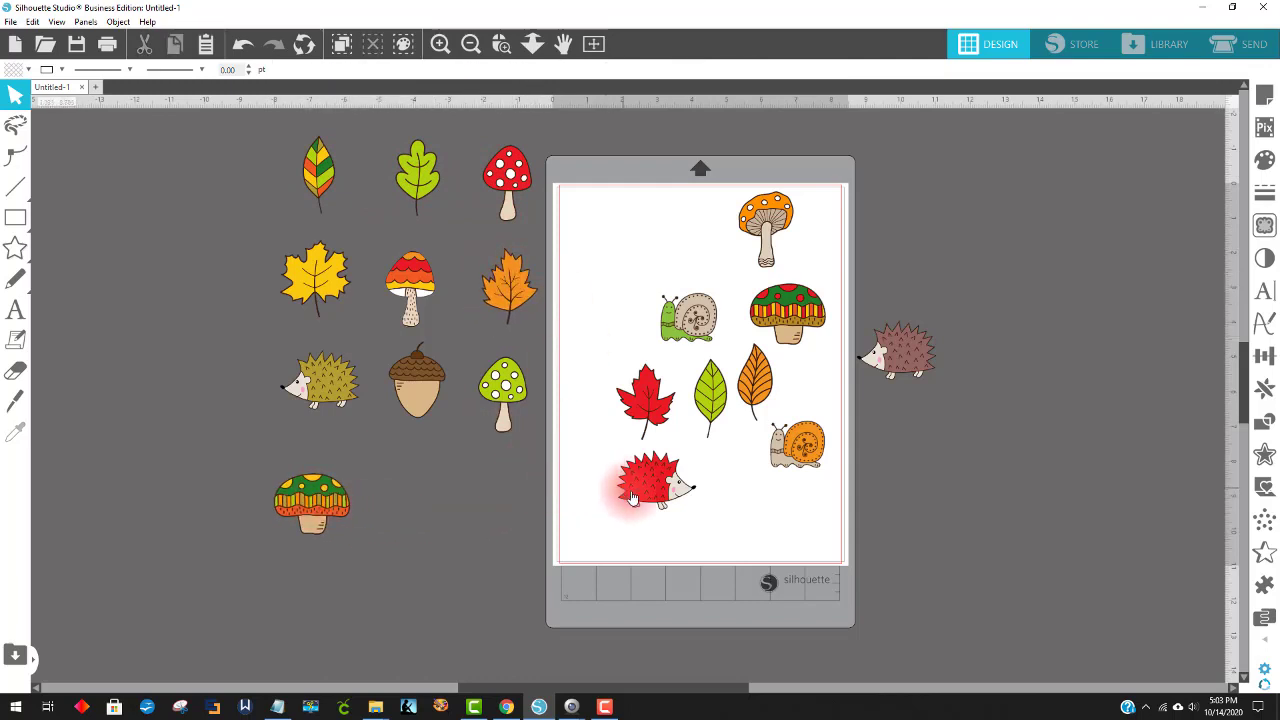
pyautogui.moveTo(620, 488); pyautogui.dragTo(487, 523)
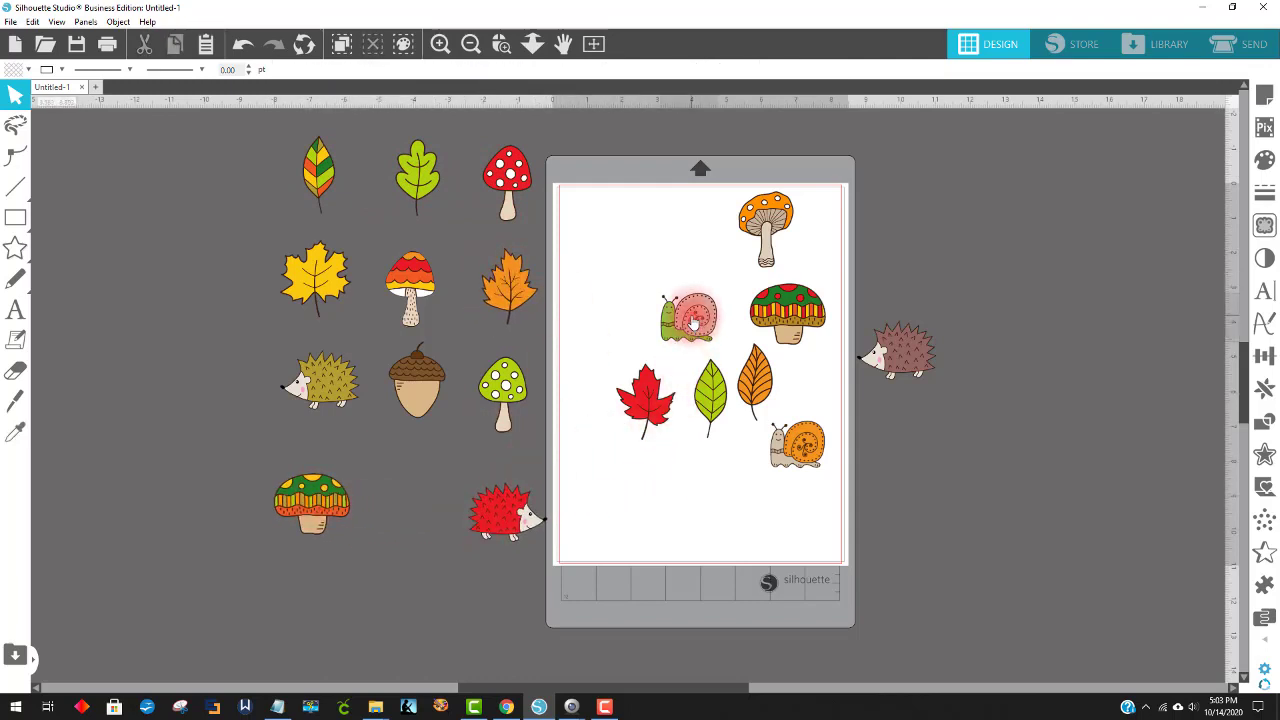
pyautogui.moveTo(695, 338); pyautogui.dragTo(408, 508)
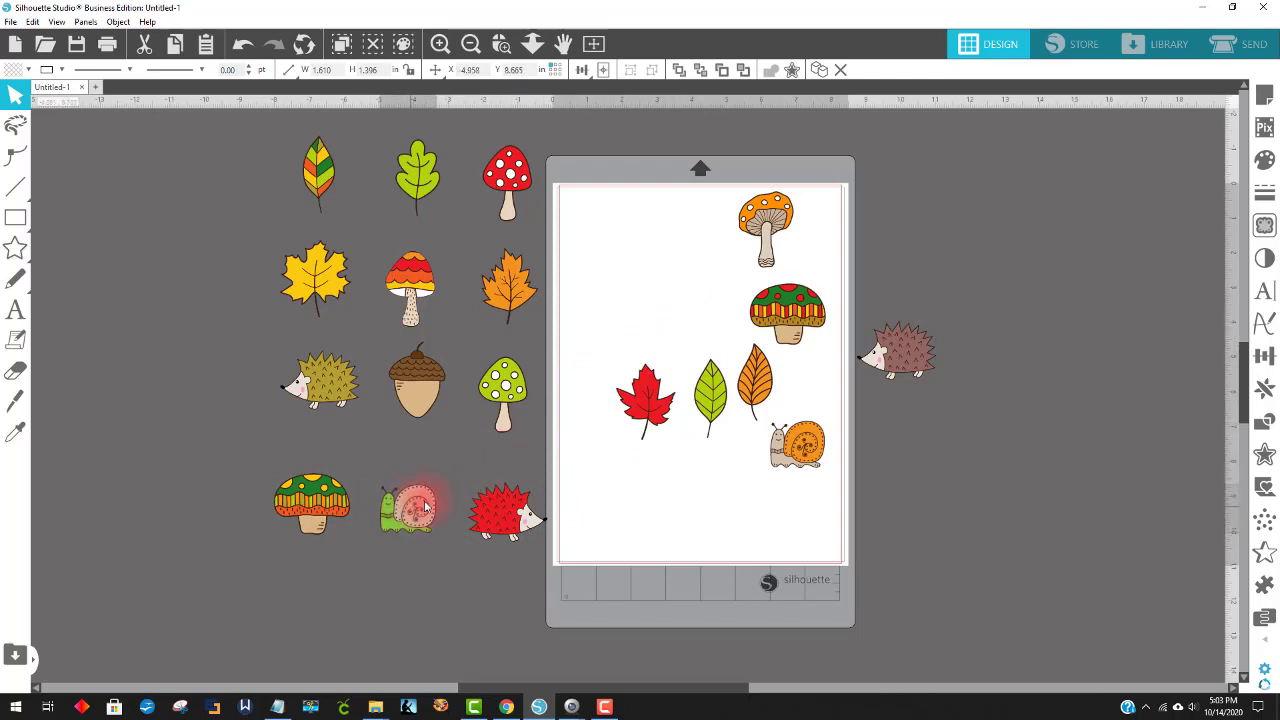
# Step: Form a fifth row from the orange snail, the narrow orange leaf and the wide red-dotted mushroom
pyautogui.moveTo(756, 390); pyautogui.dragTo(400, 614)
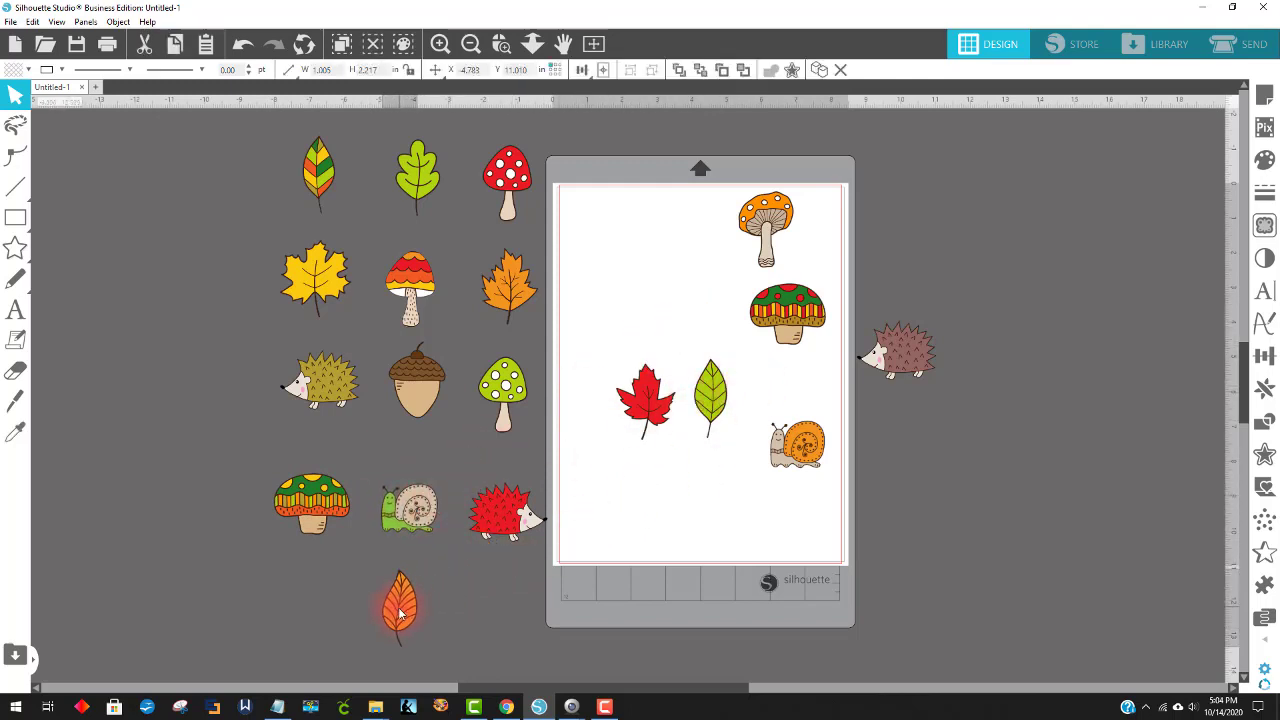
pyautogui.moveTo(797, 316); pyautogui.dragTo(502, 610)
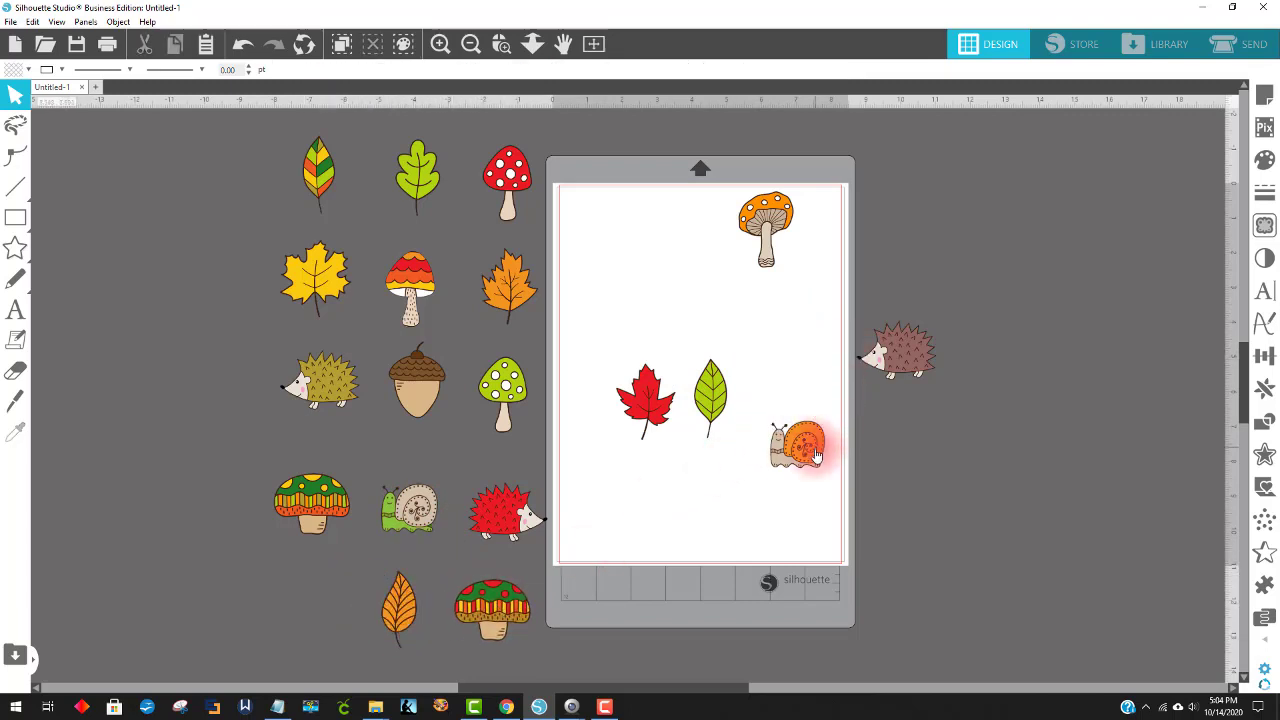
pyautogui.moveTo(812, 453); pyautogui.dragTo(320, 608)
# Step: Add an outer column to the grid with the orange mushroom, red maple leaf, narrow green leaf and brown hedgehog
pyautogui.moveTo(722, 206); pyautogui.dragTo(210, 172)
pyautogui.moveTo(640, 394); pyautogui.dragTo(220, 288)
pyautogui.moveTo(700, 394); pyautogui.dragTo(198, 390)
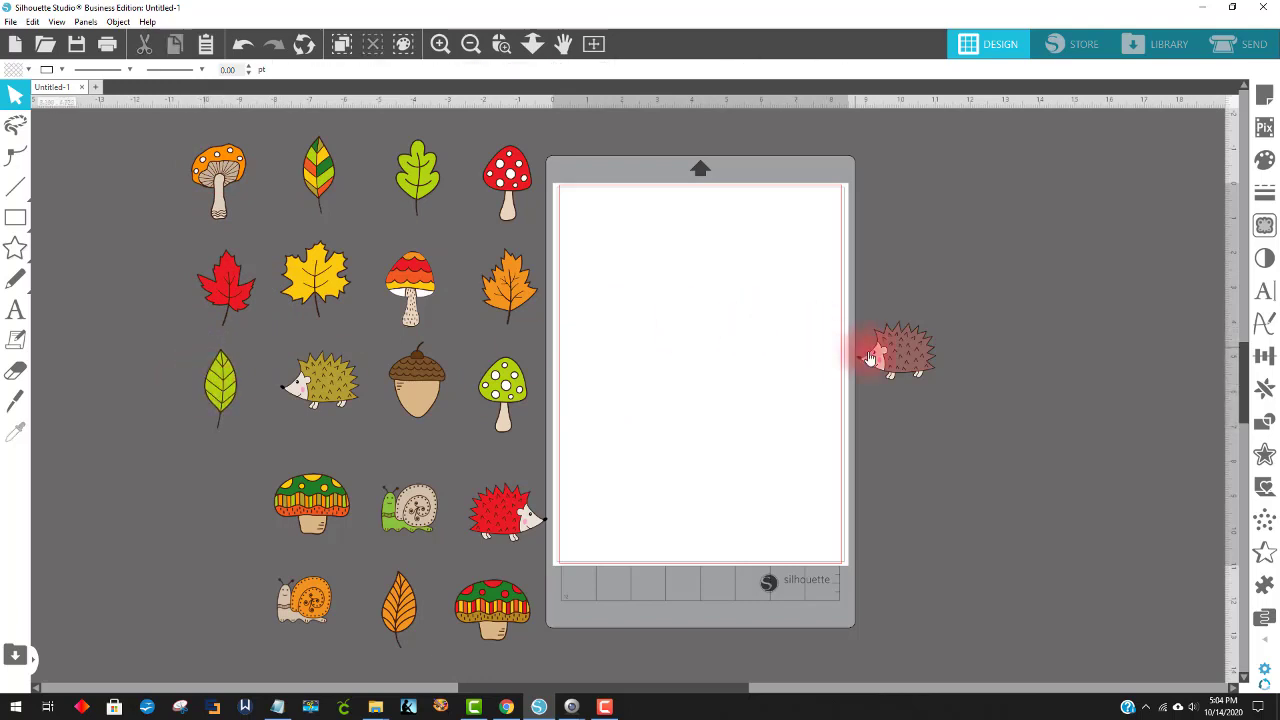
pyautogui.moveTo(877, 349); pyautogui.dragTo(193, 503)
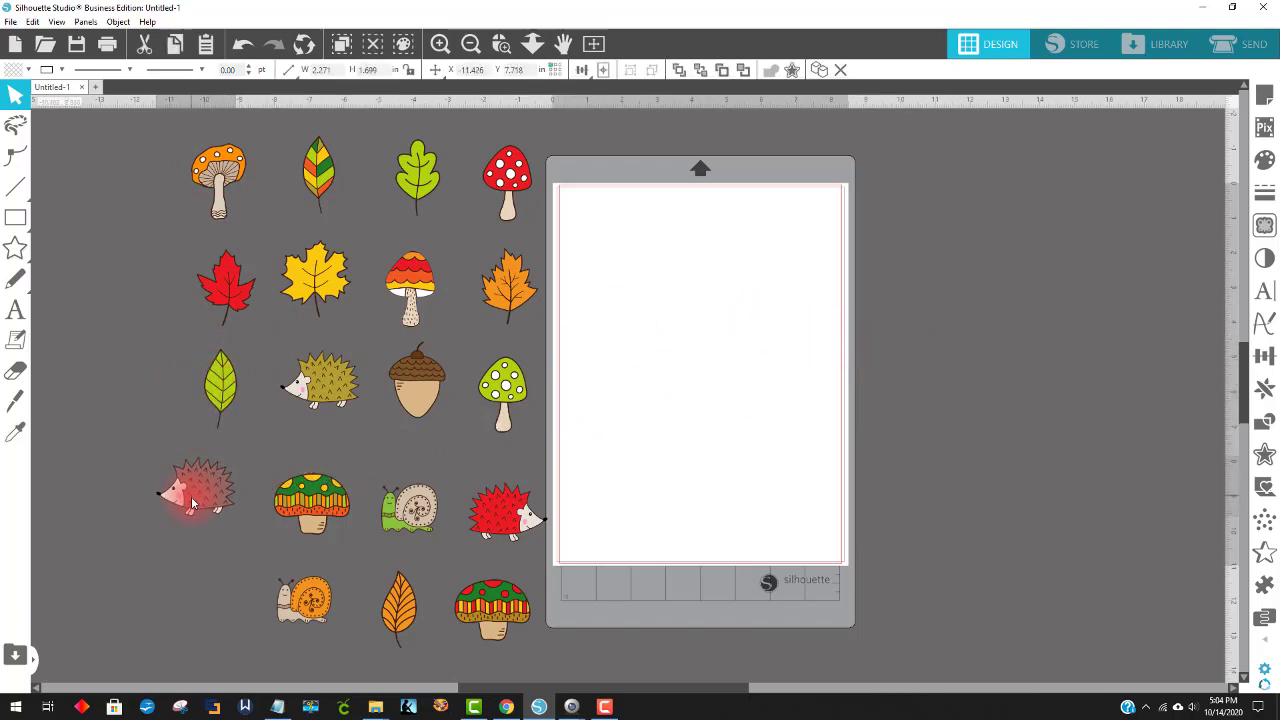
pyautogui.click(488, 451)
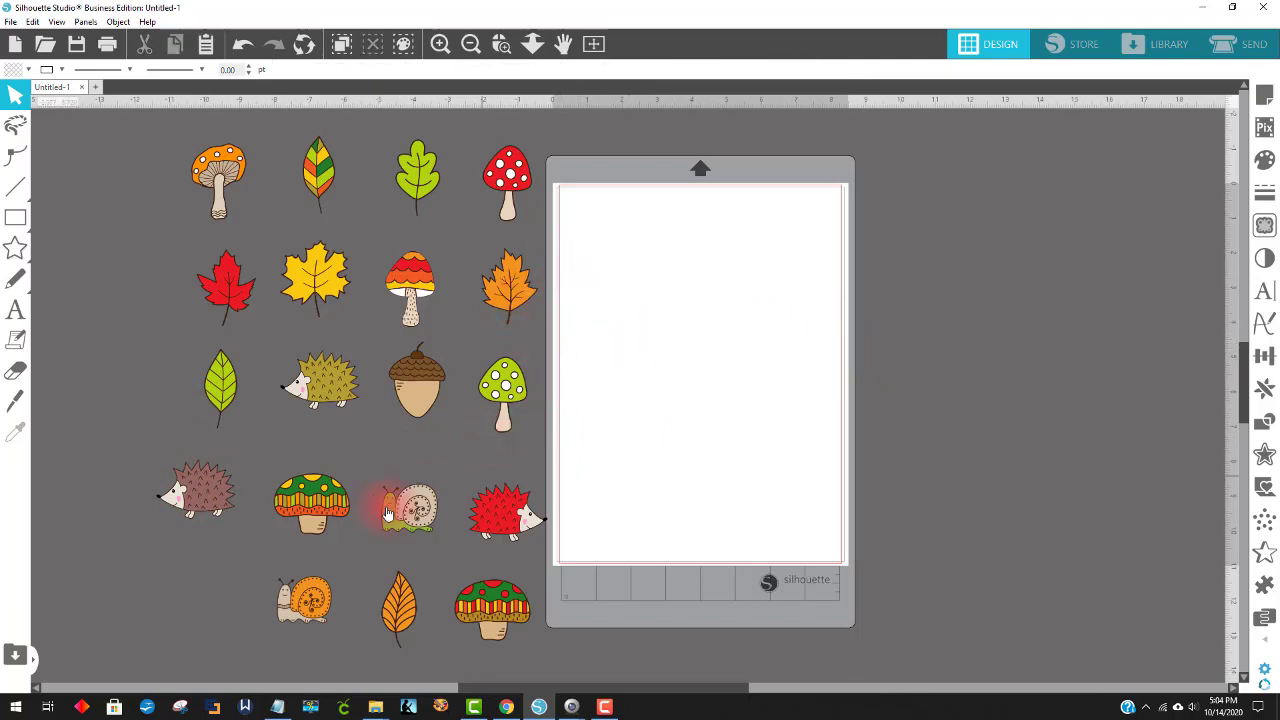
pyautogui.moveTo(227, 497); pyautogui.dragTo(237, 500)
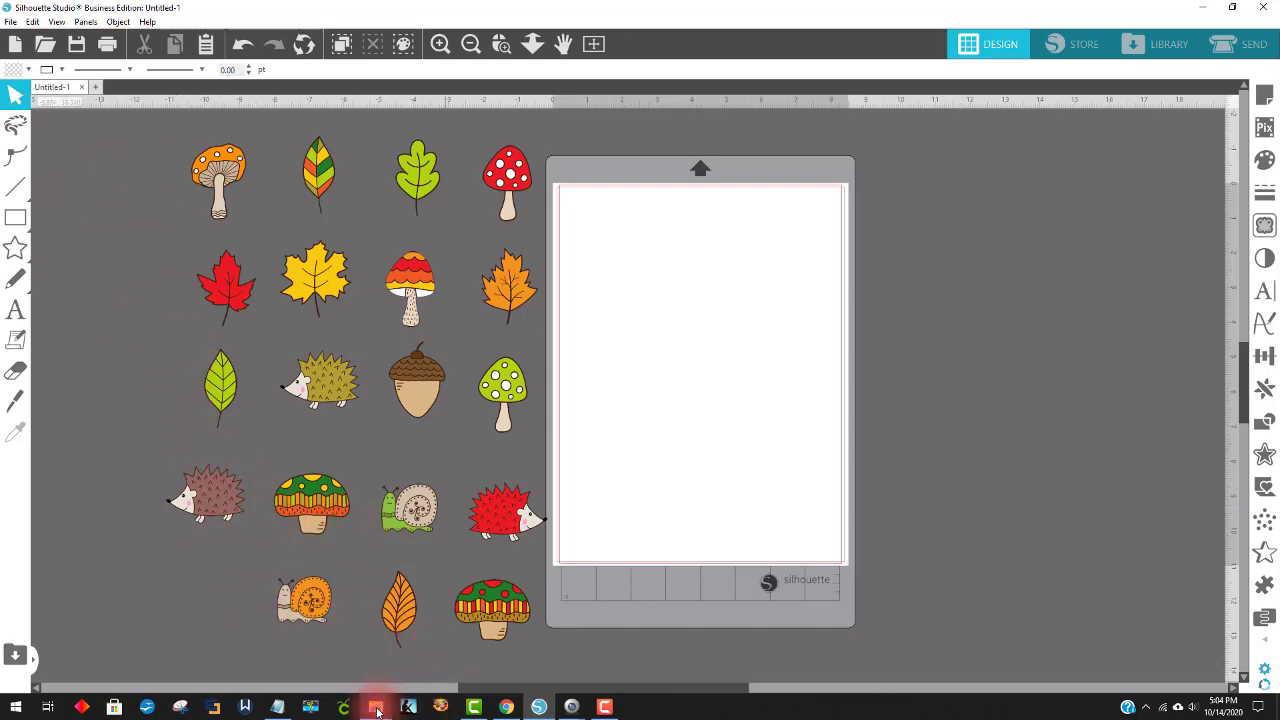
# Step: Import the mushroom 3 image from the CuteAutumn CAS folder into the design near the outer column of images
pyautogui.moveTo(377, 710)
pyautogui.click(455, 640)
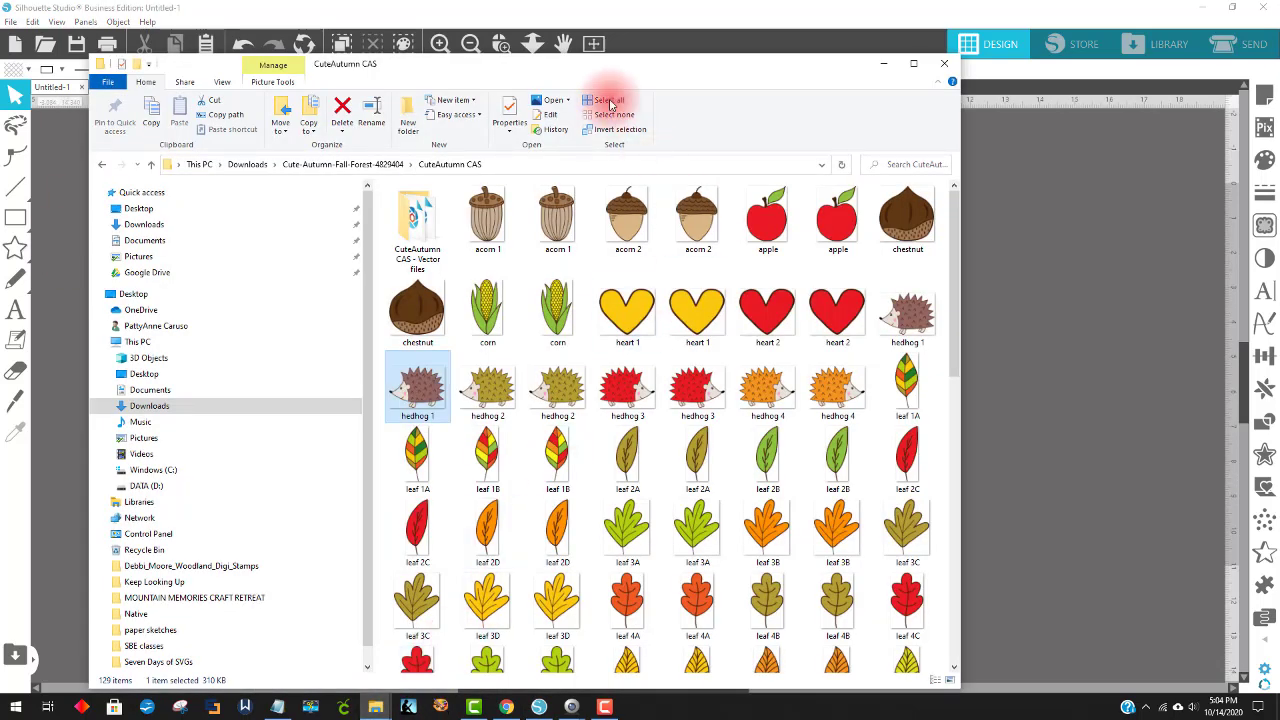
pyautogui.moveTo(570, 70); pyautogui.dragTo(1258, 72)
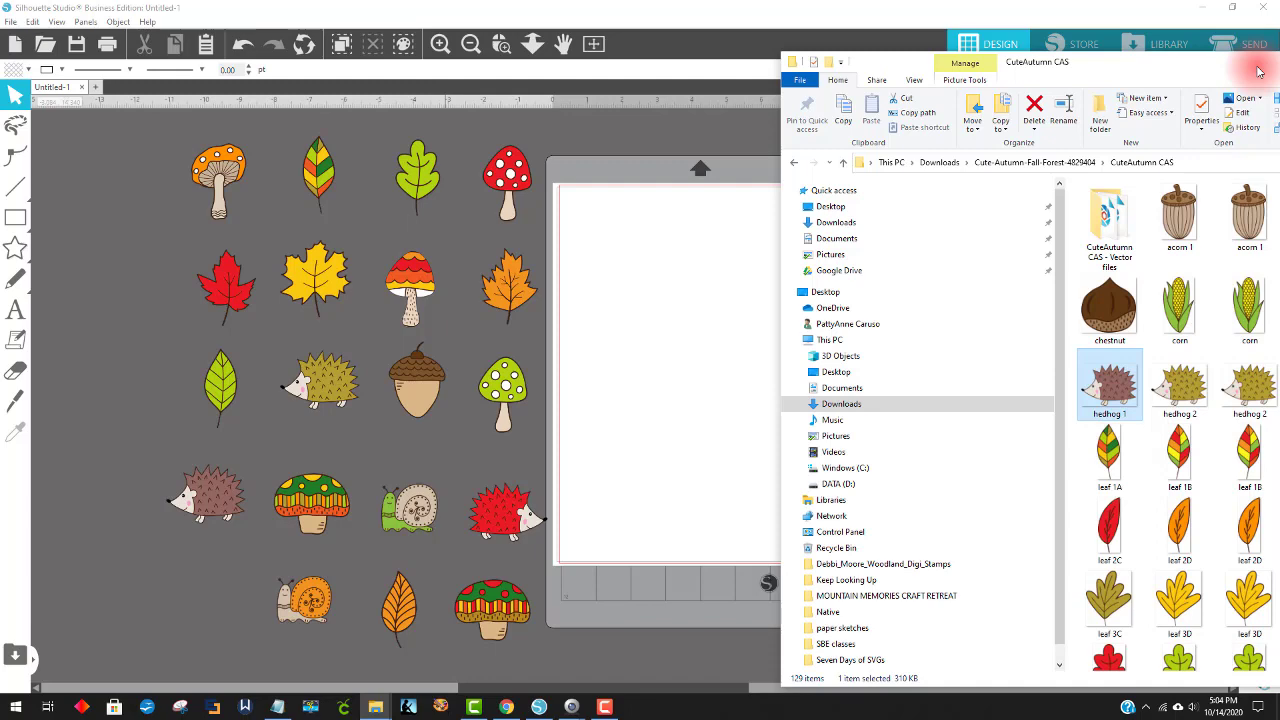
pyautogui.moveTo(1258, 72); pyautogui.dragTo(1064, 58)
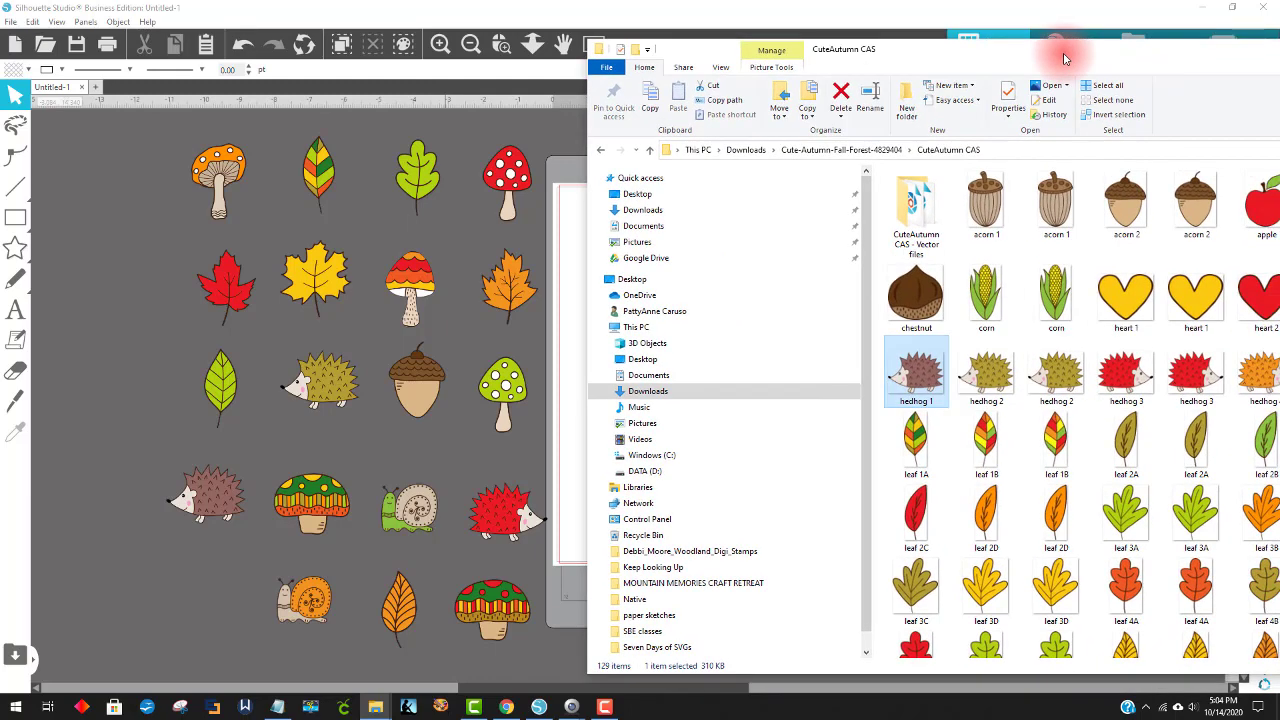
pyautogui.moveTo(1064, 58); pyautogui.dragTo(814, 47)
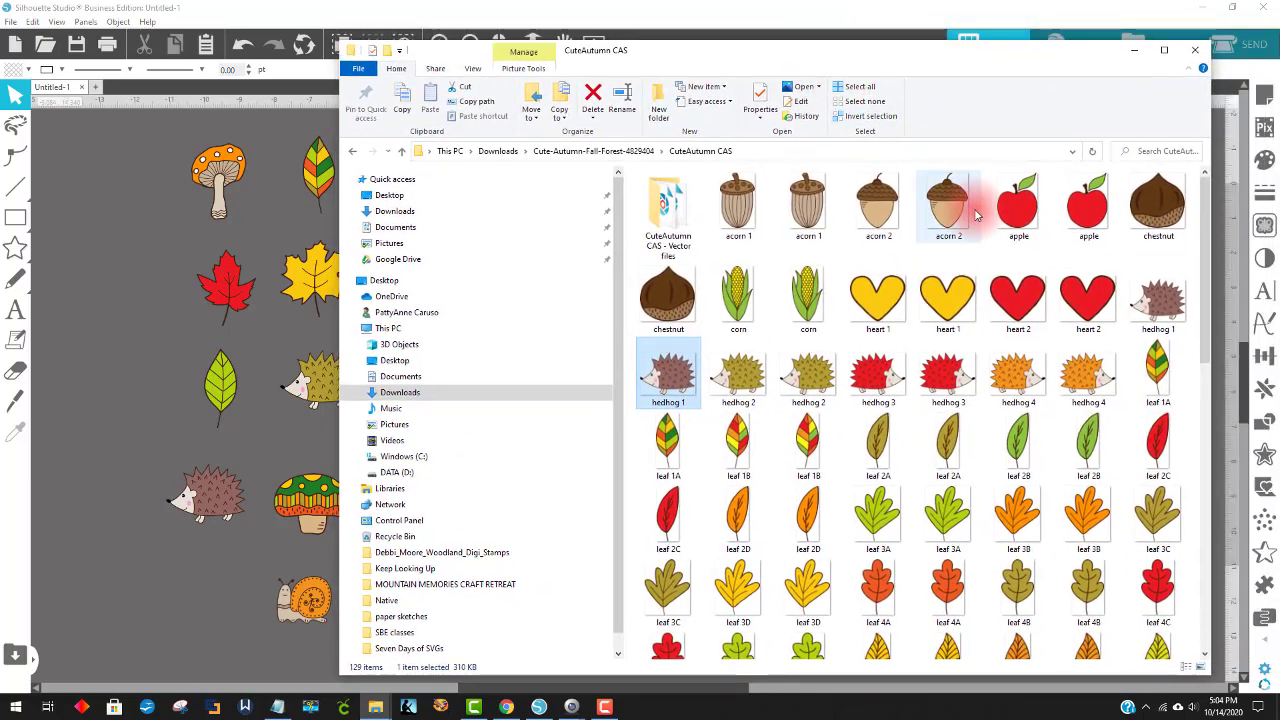
pyautogui.scroll(-5, 1015, 280)
pyautogui.scroll(-4, 1015, 280)
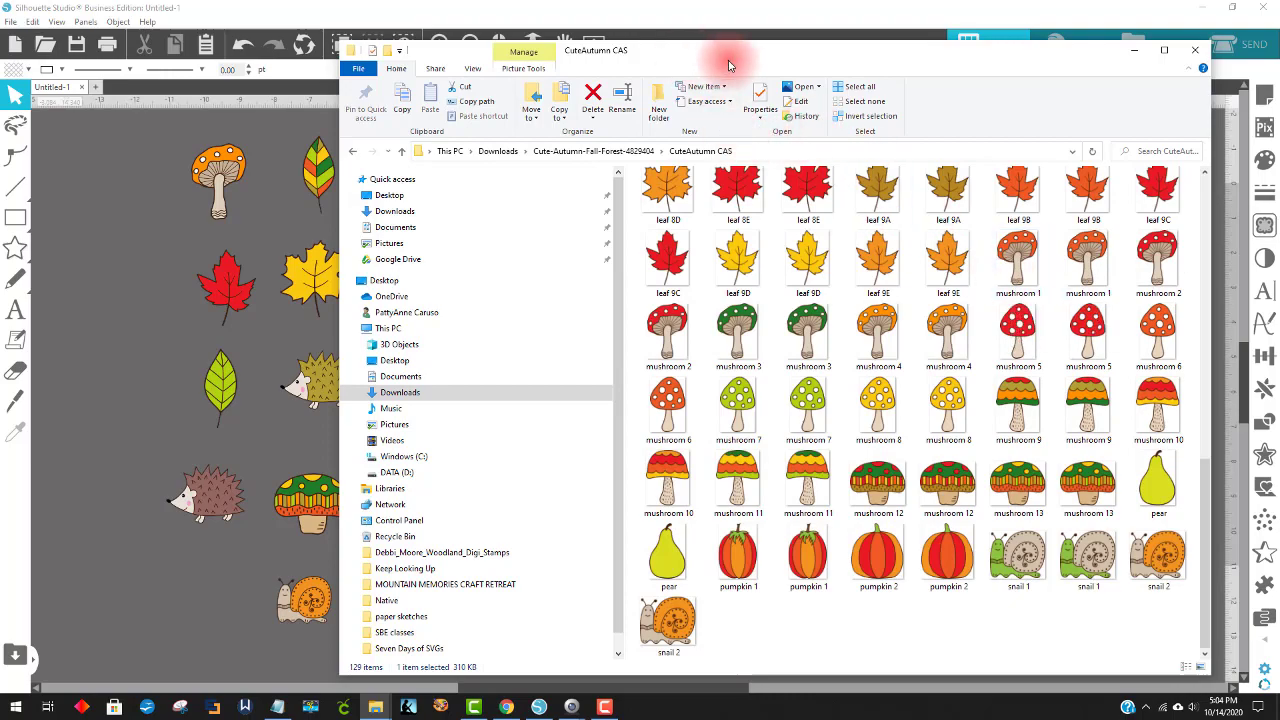
pyautogui.moveTo(728, 60); pyautogui.dragTo(808, 57)
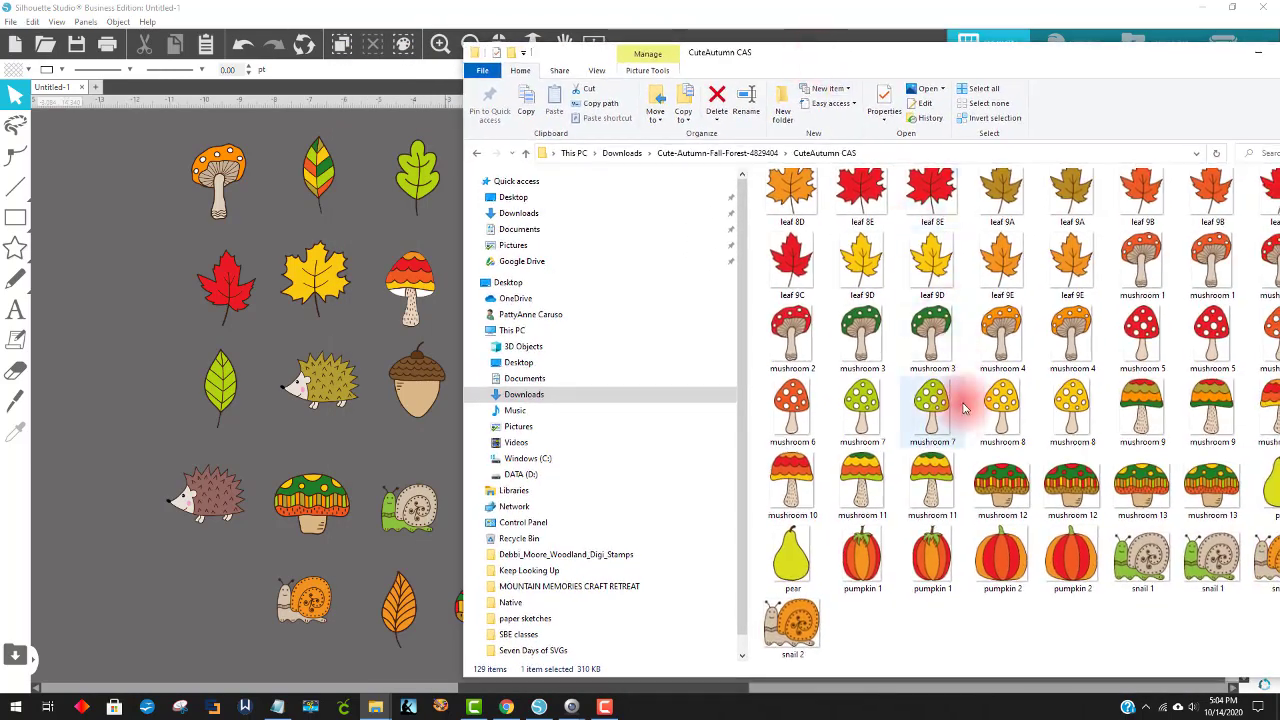
pyautogui.moveTo(860, 333); pyautogui.dragTo(183, 624)
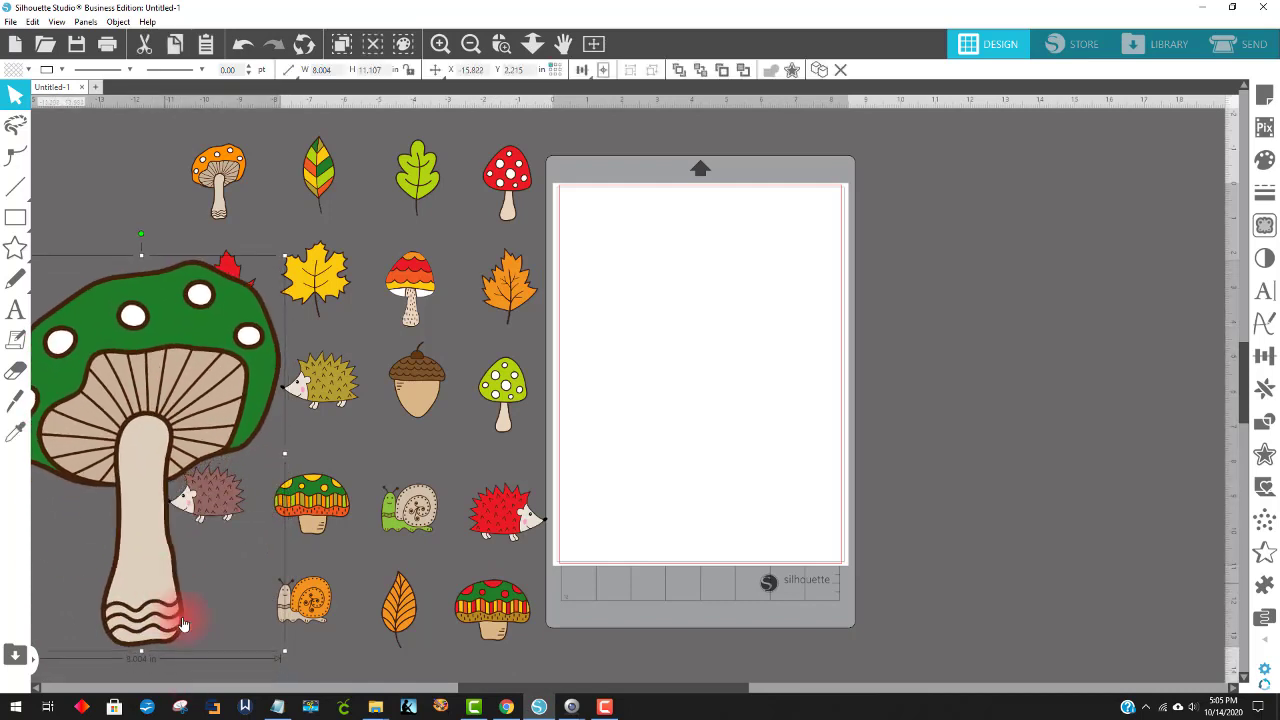
# Step: Scale the green mushroom down to about 1.58 in wide and place it in the outer column beside the orange snail
pyautogui.moveTo(286, 655); pyautogui.dragTo(104, 455)
pyautogui.moveTo(87, 397); pyautogui.dragTo(100, 325)
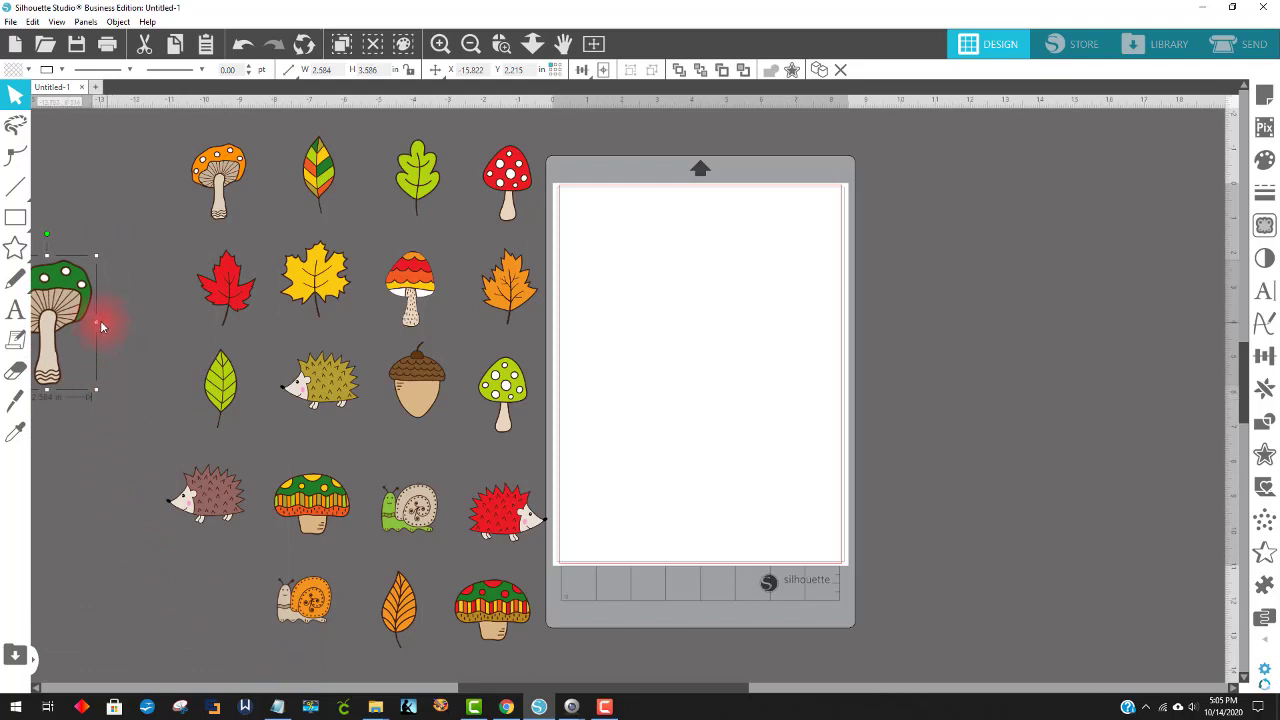
pyautogui.moveTo(92, 393); pyautogui.dragTo(240, 600)
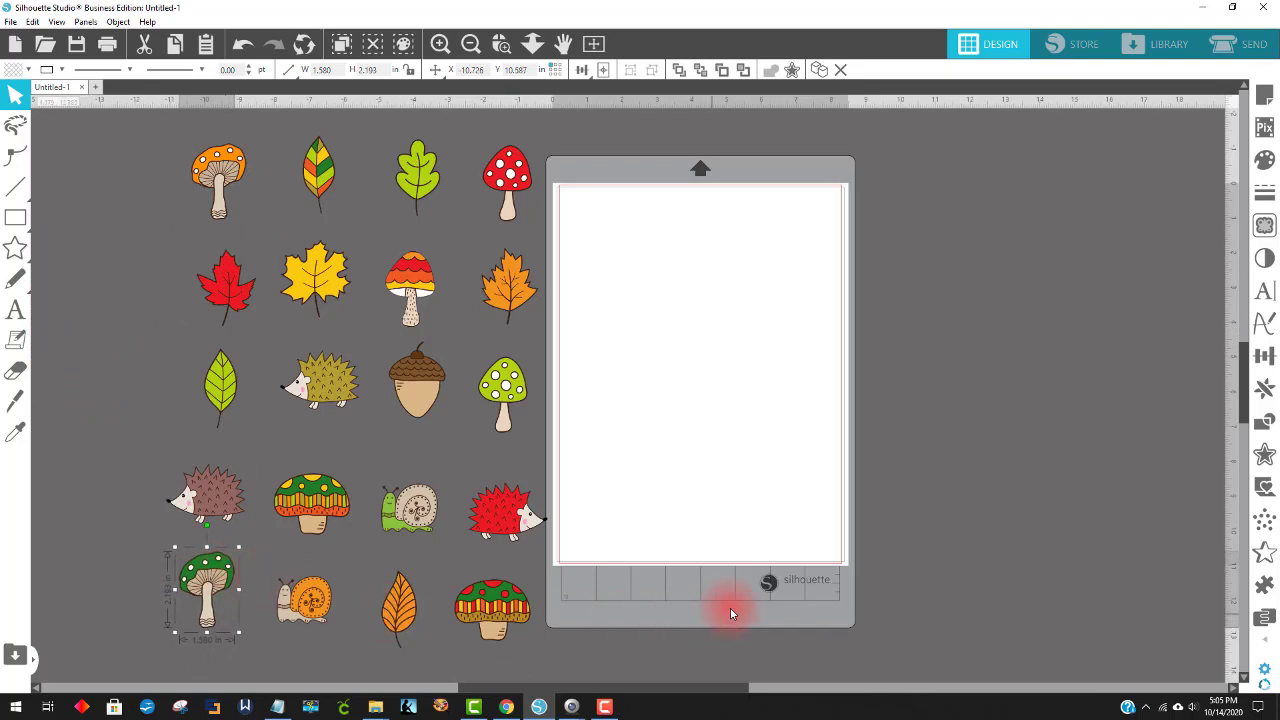
pyautogui.click(730, 612)
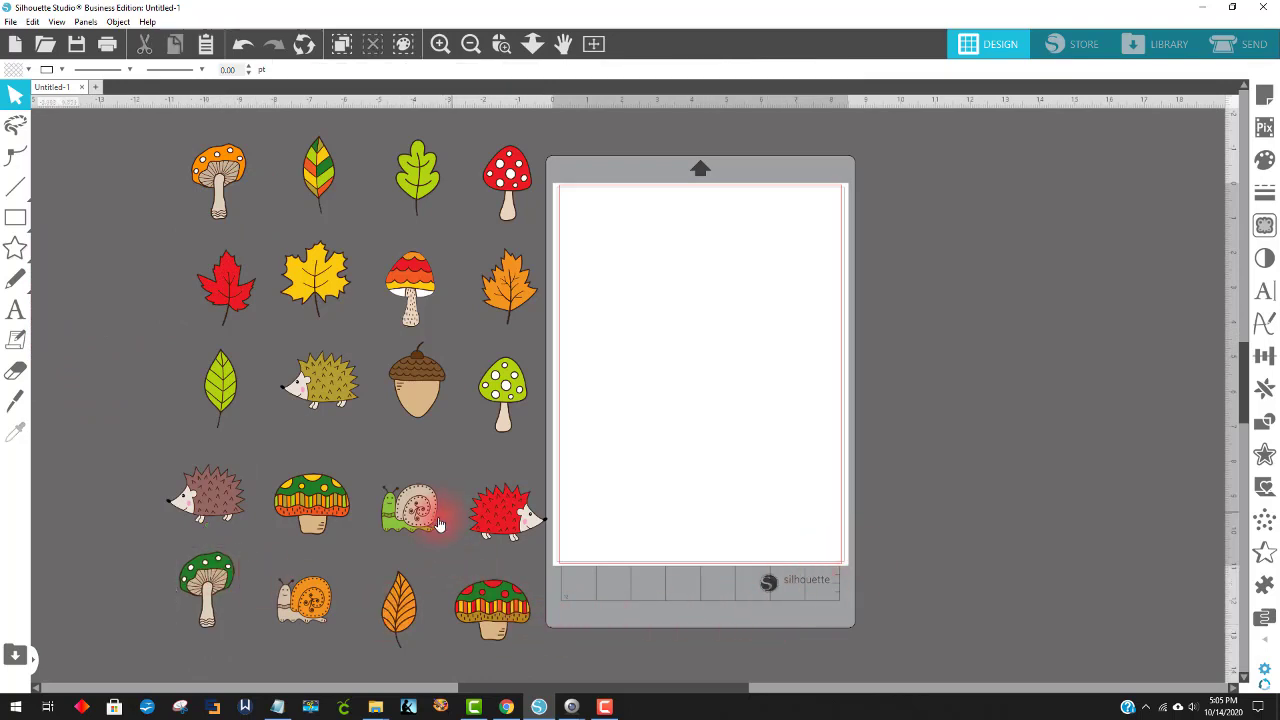
# Step: Realign the fourth row by nudging the green snail, the wide yellow-dotted mushroom and the red hedgehog
pyautogui.moveTo(432, 519); pyautogui.dragTo(438, 509)
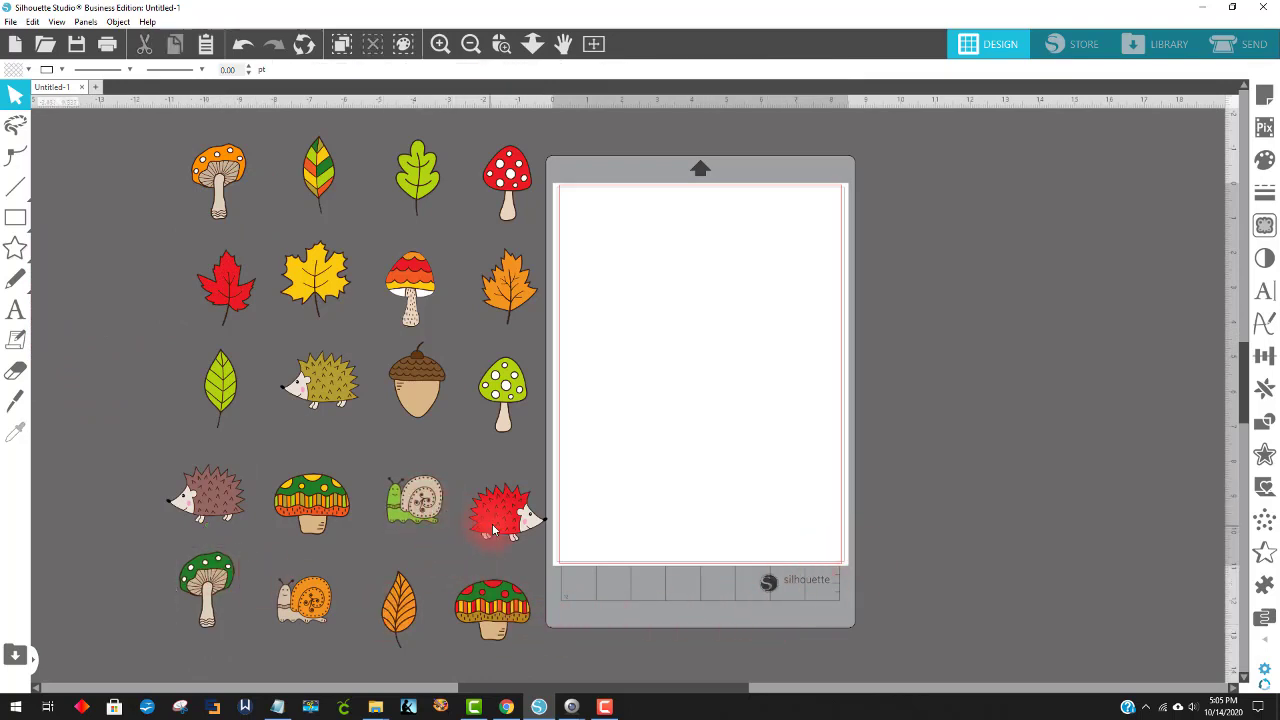
pyautogui.moveTo(330, 513); pyautogui.dragTo(331, 507)
pyautogui.click(662, 582)
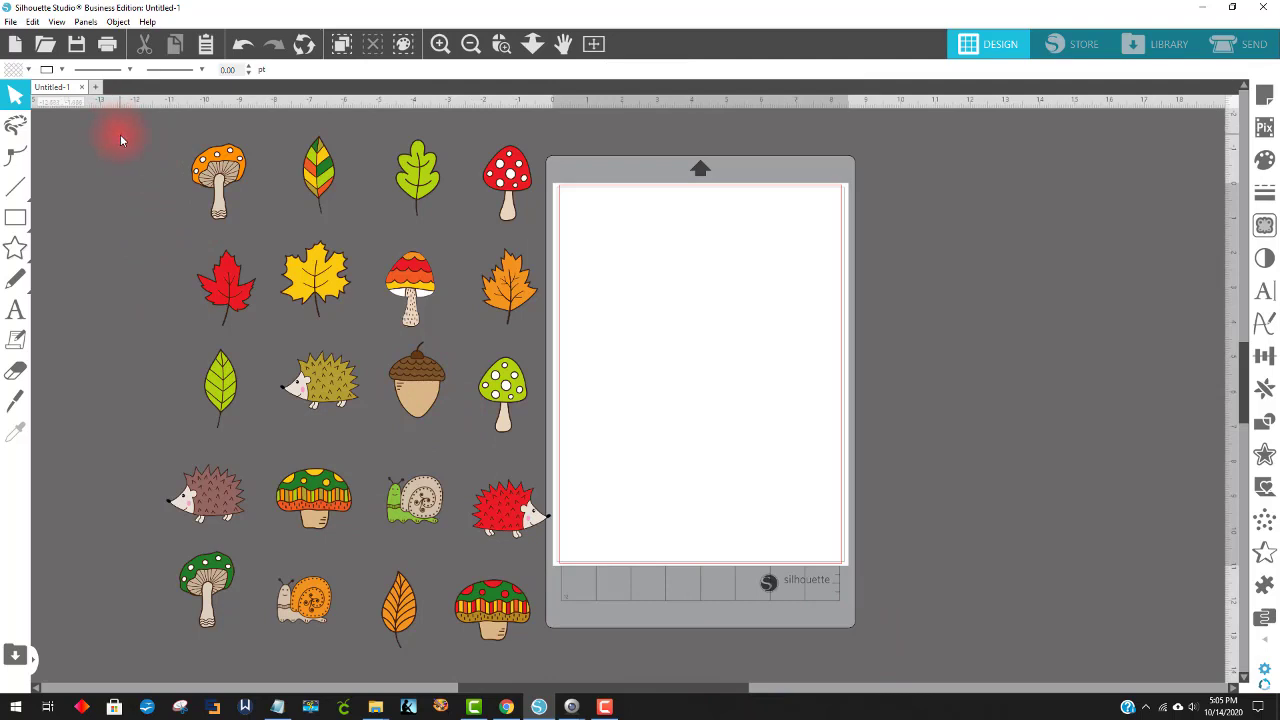
# Step: Offset all the clipart images by 0.125 in with rounded corners and fill the offset shapes with white
pyautogui.moveTo(114, 132); pyautogui.dragTo(559, 658)
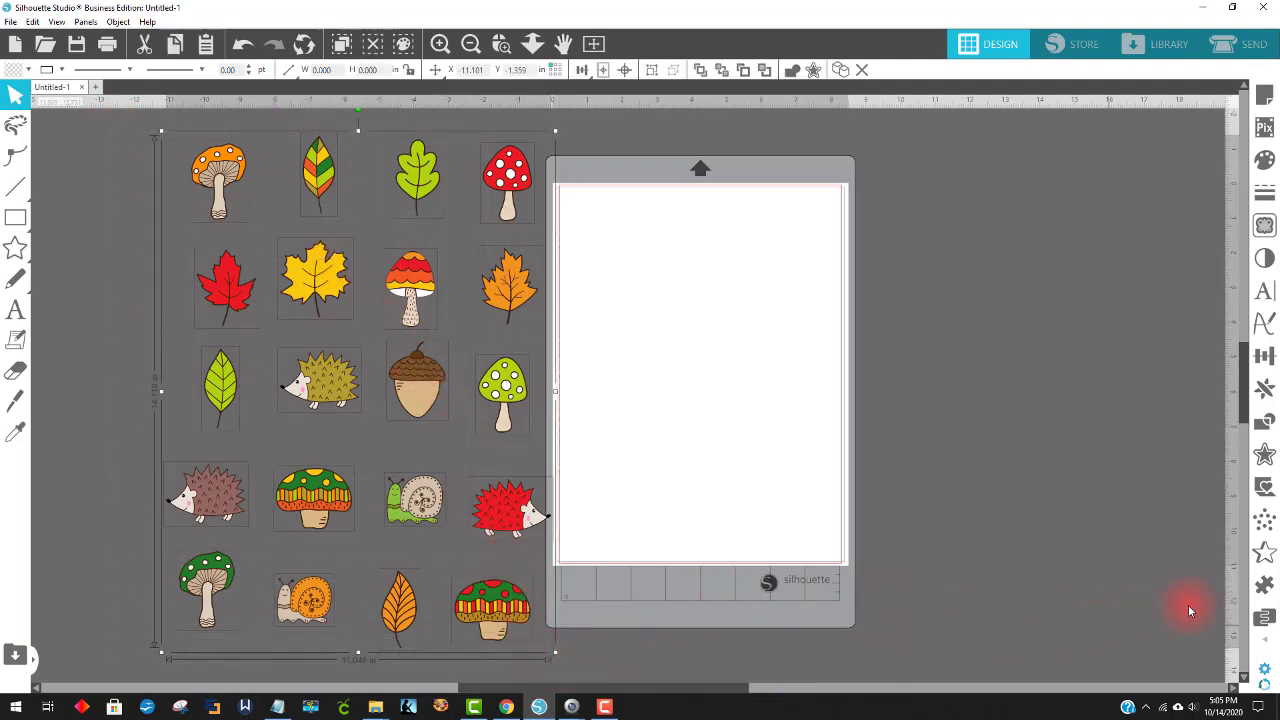
pyautogui.click(1267, 458)
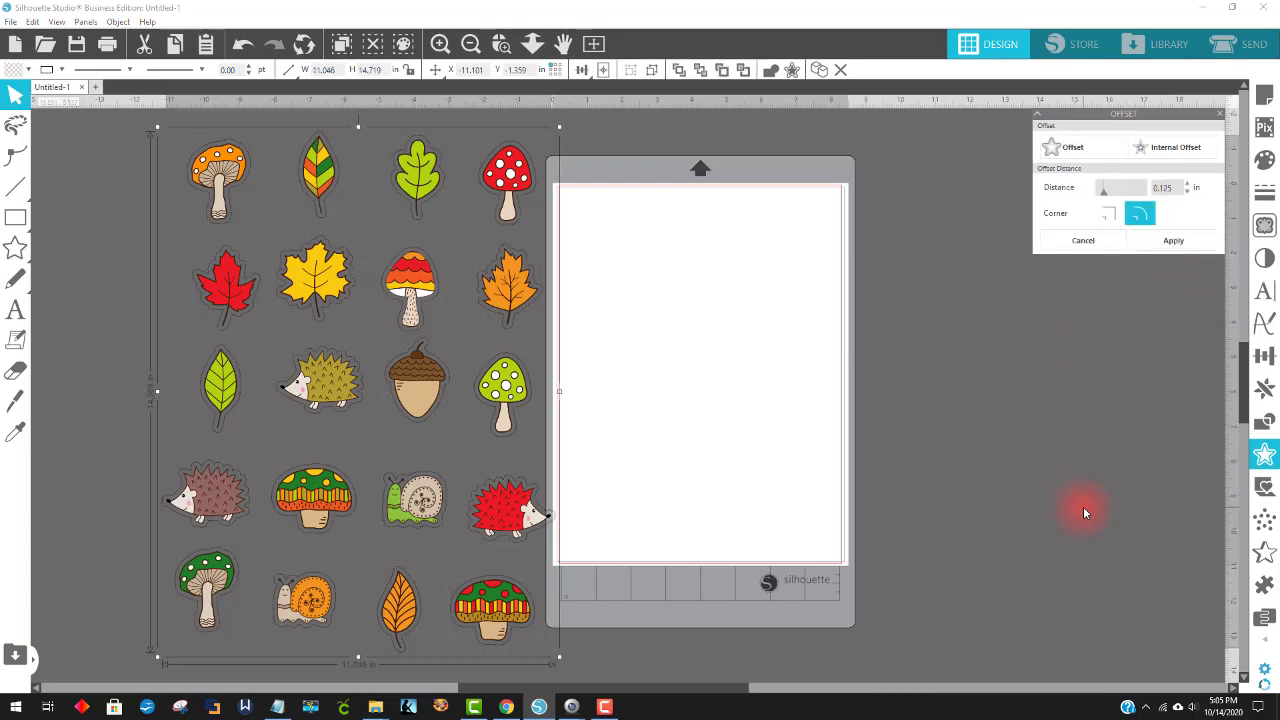
pyautogui.click(13, 71)
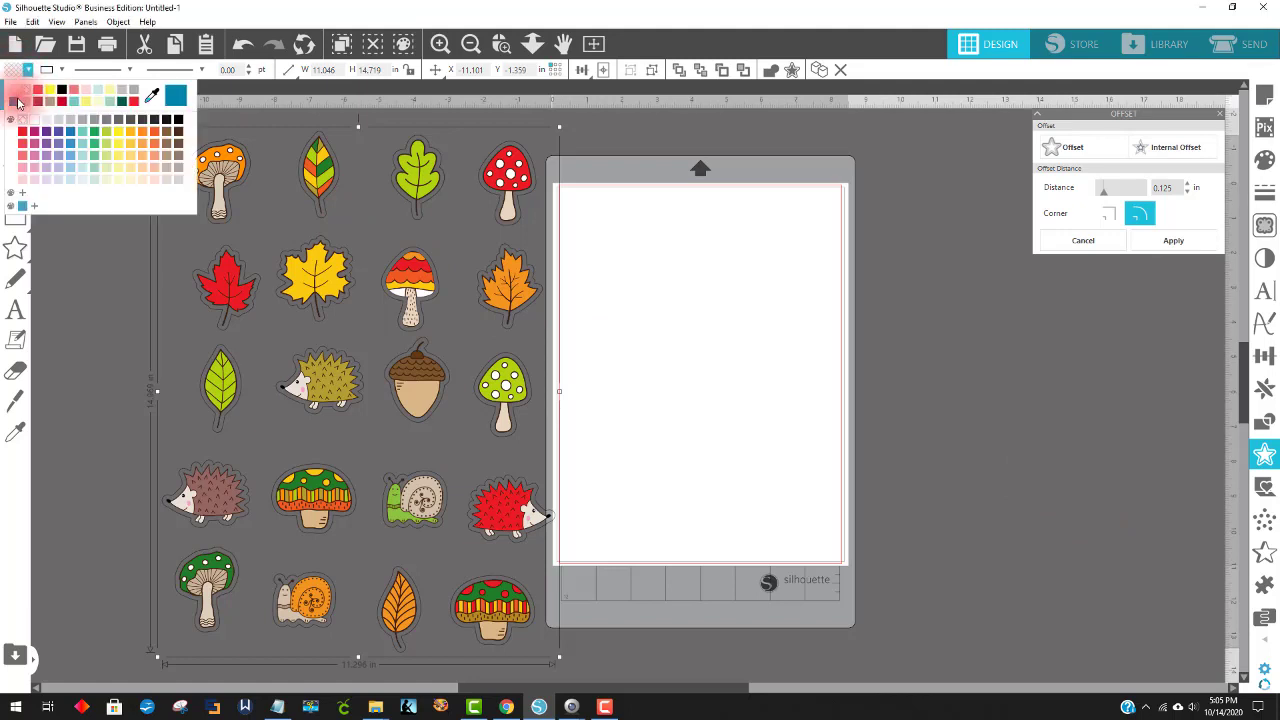
pyautogui.click(17, 91)
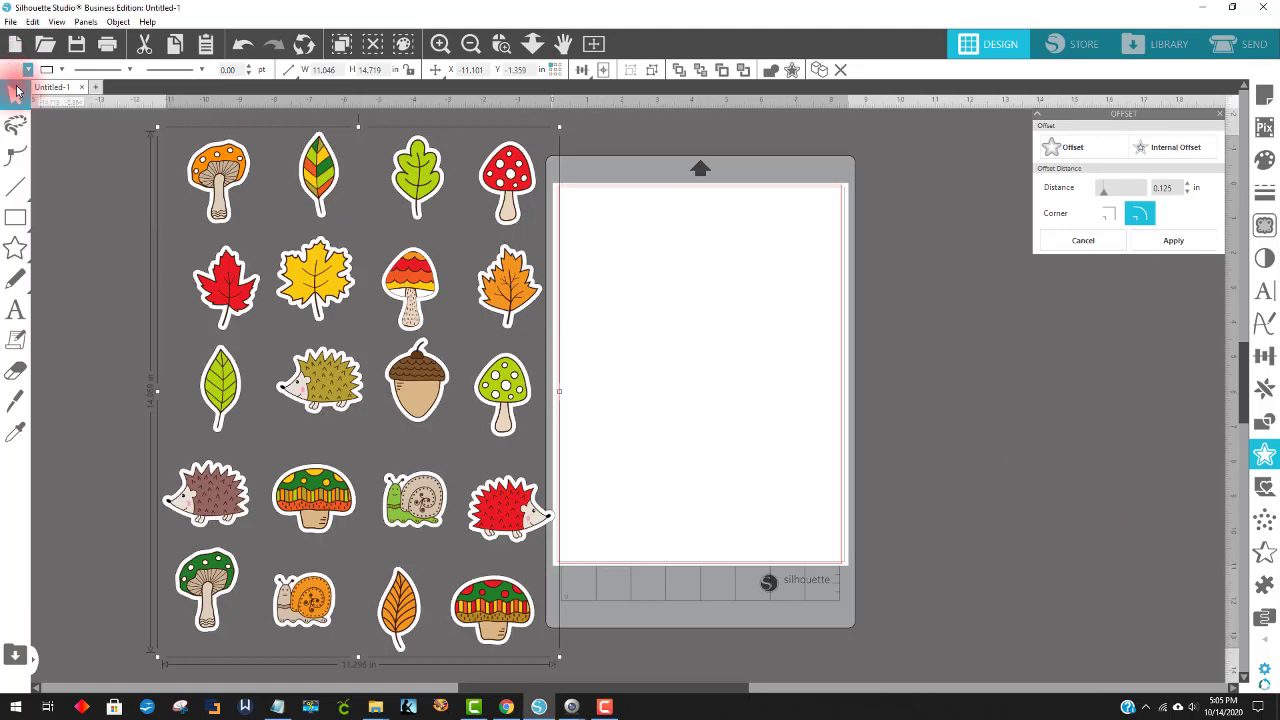
pyautogui.click(568, 527)
pyautogui.click(253, 567)
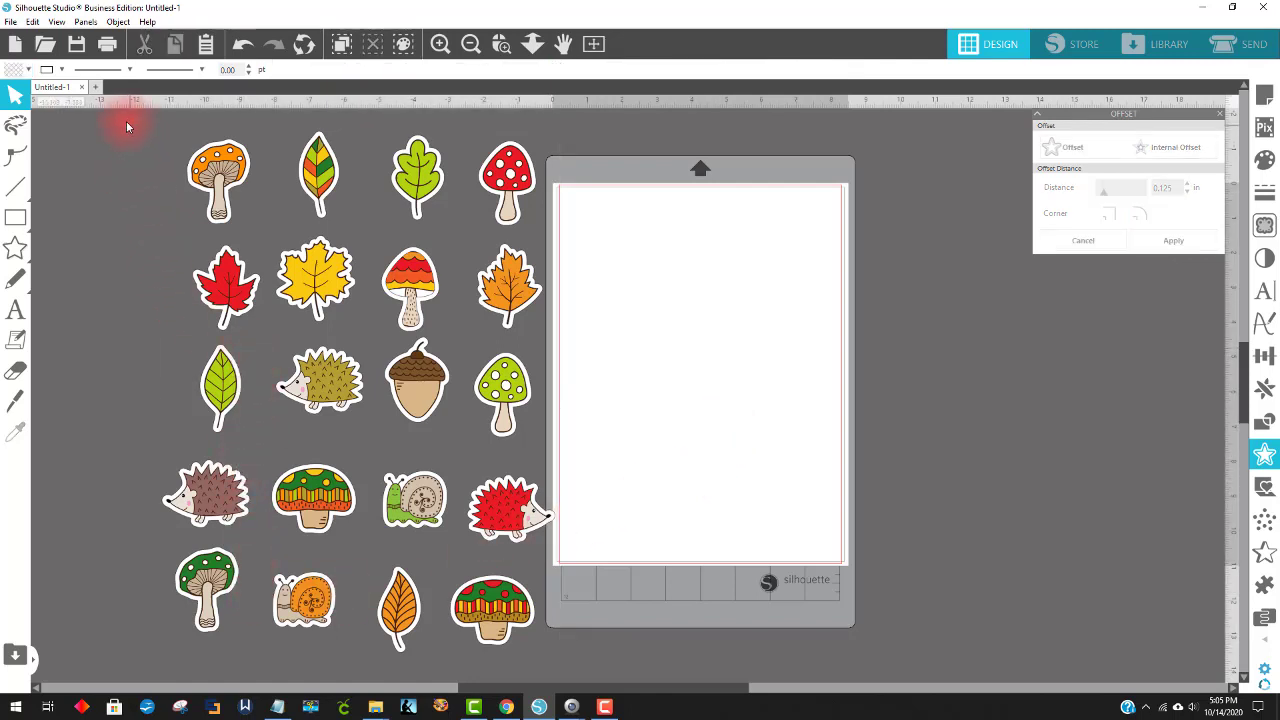
# Step: Set the line colour of all the images and their offsets to grey
pyautogui.moveTo(170, 128); pyautogui.dragTo(586, 694)
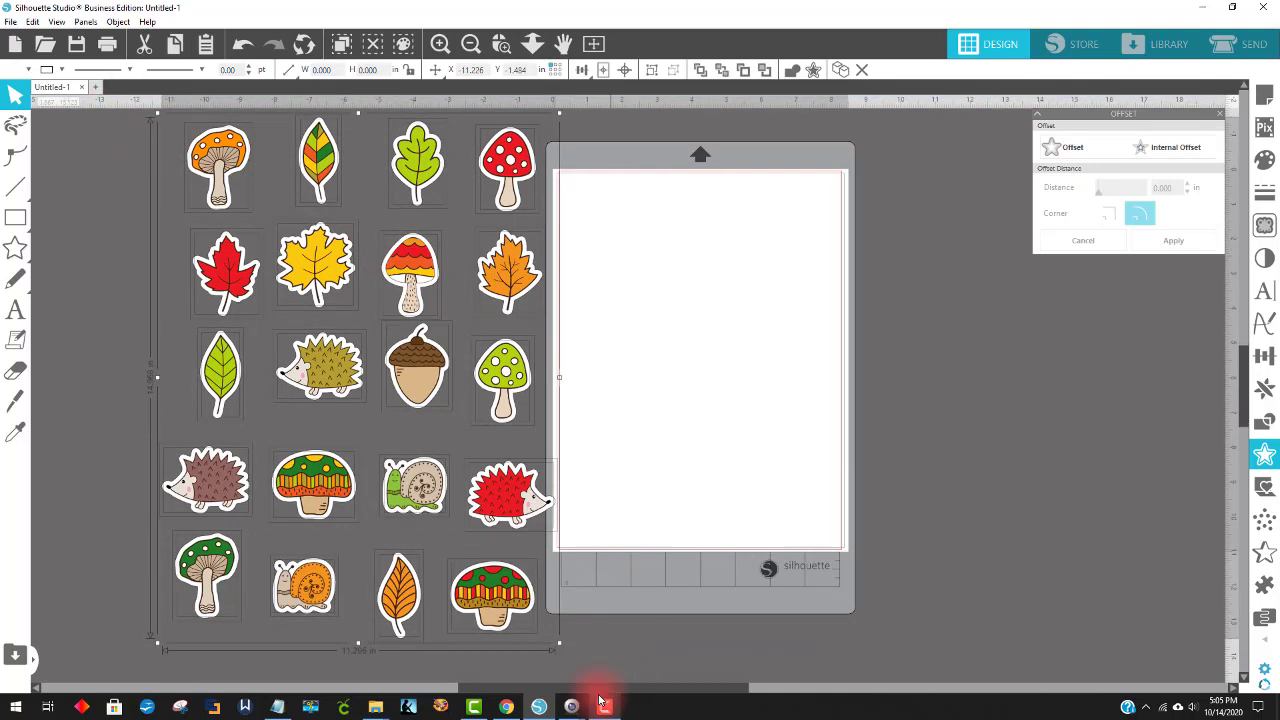
pyautogui.click(61, 70)
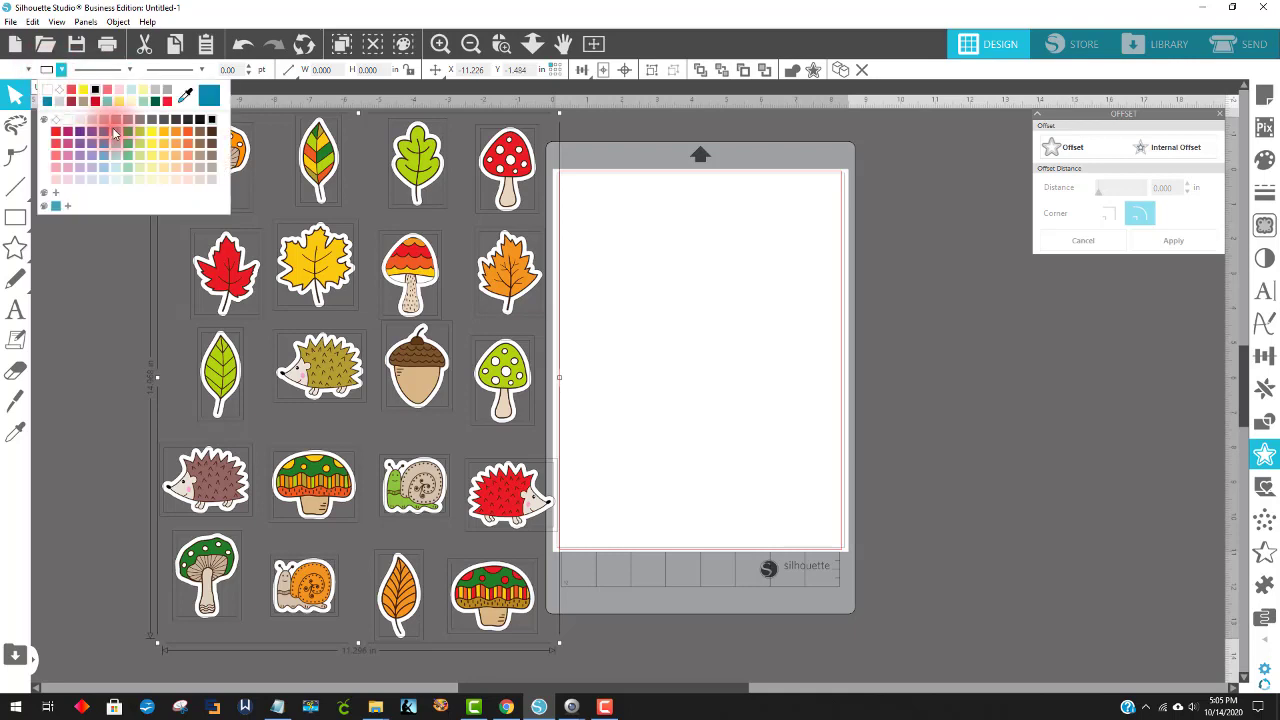
pyautogui.click(116, 122)
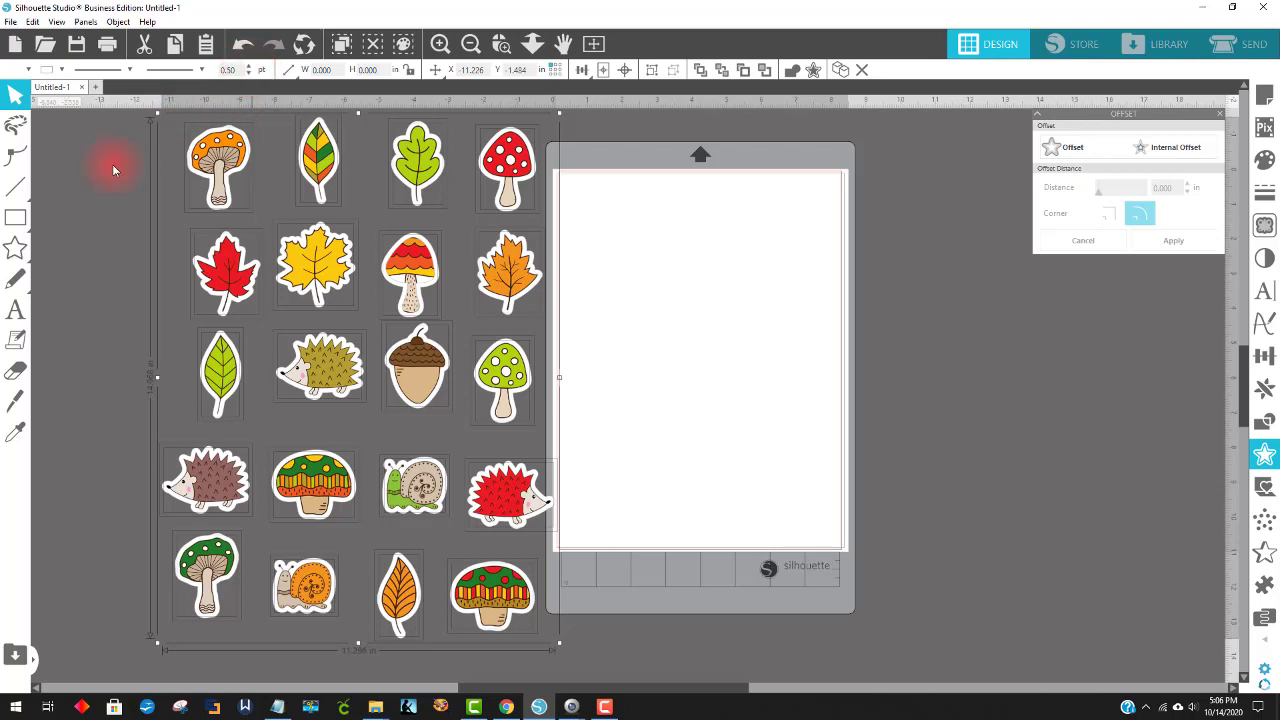
pyautogui.click(63, 422)
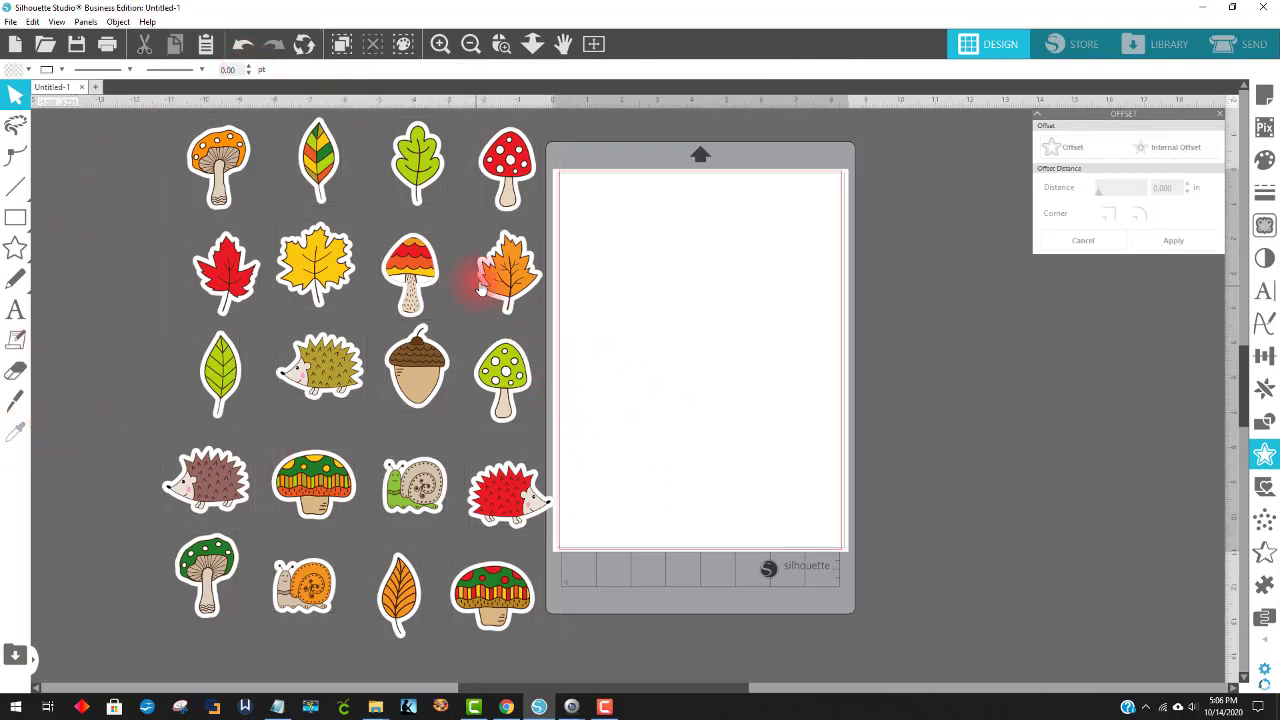
# Step: Group the orange mushroom with its white offset
pyautogui.click(225, 190)
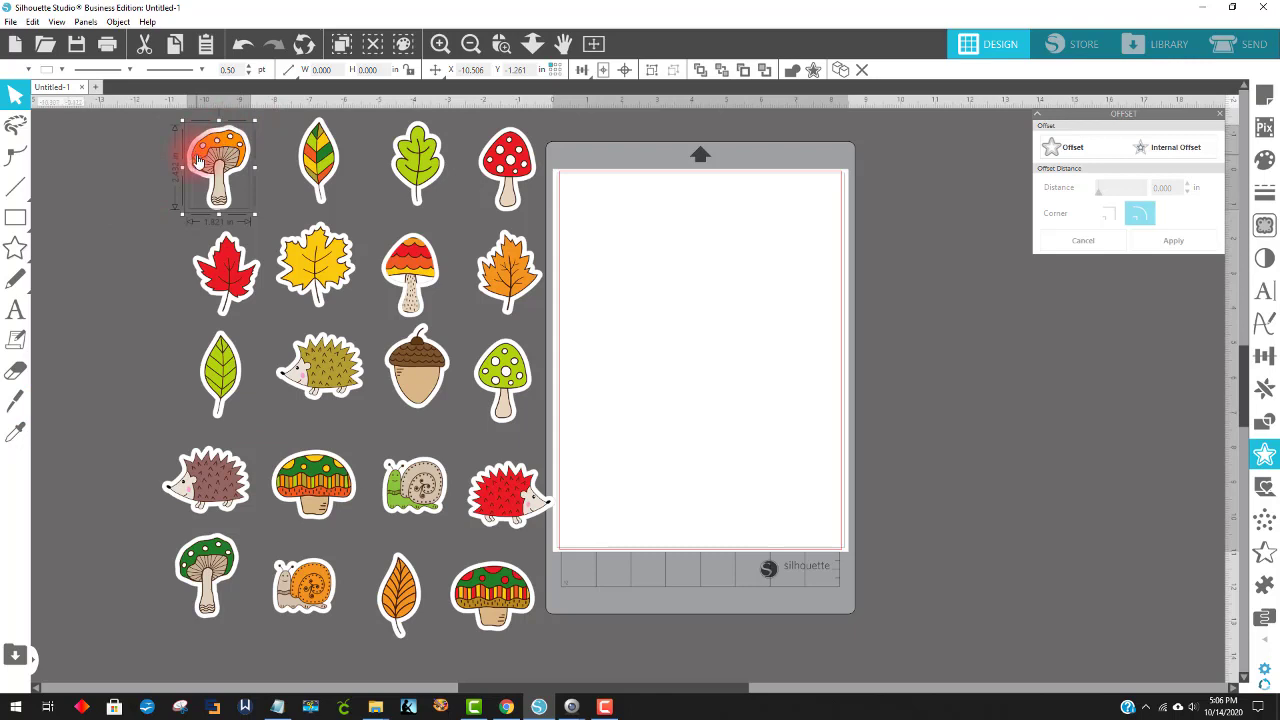
pyautogui.press('i')
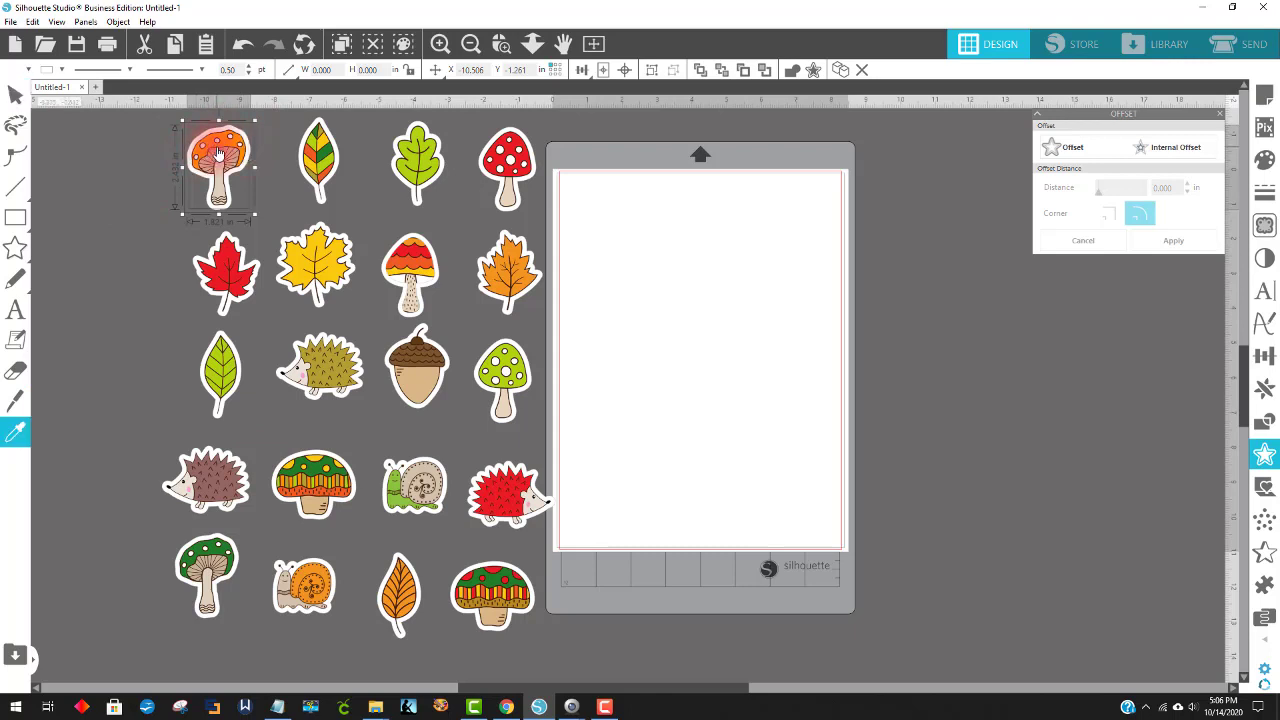
pyautogui.press('v')
pyautogui.click(149, 237)
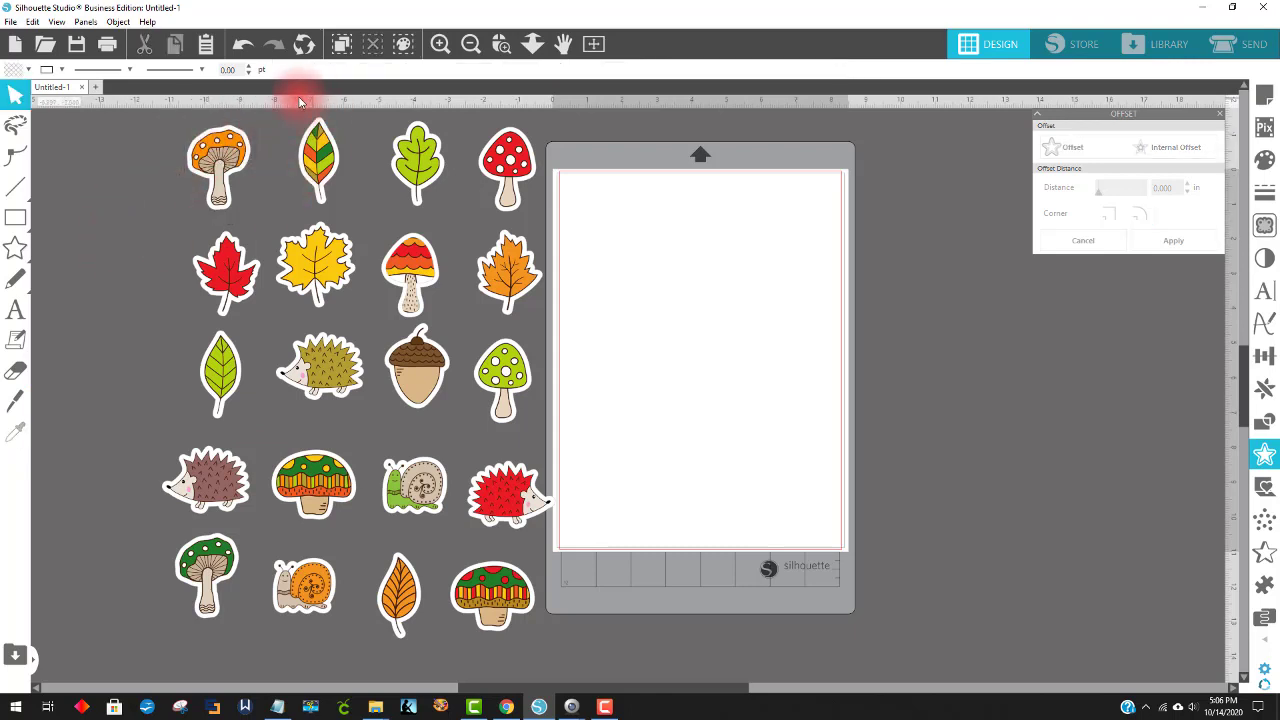
# Step: Group the multicoloured leaf in the first row with its white offset, undoing any accidental move of the leaf
pyautogui.click(318, 158)
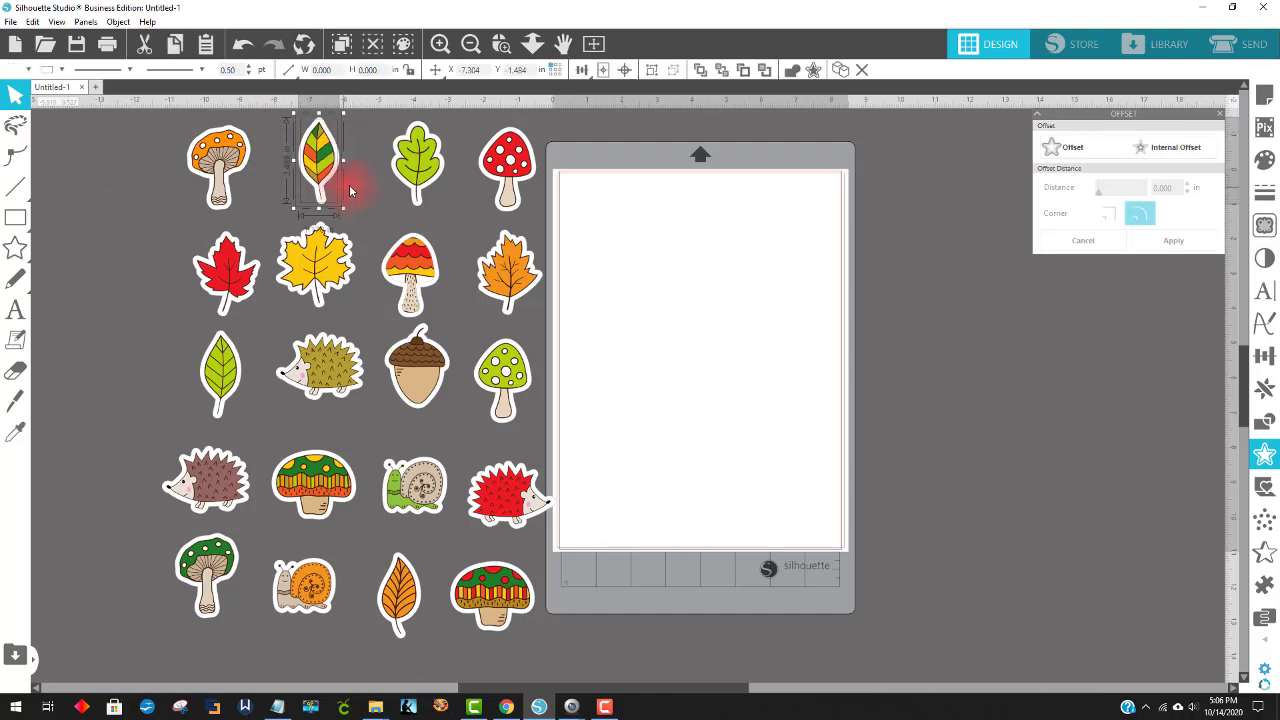
pyautogui.moveTo(323, 166); pyautogui.dragTo(300, 160)
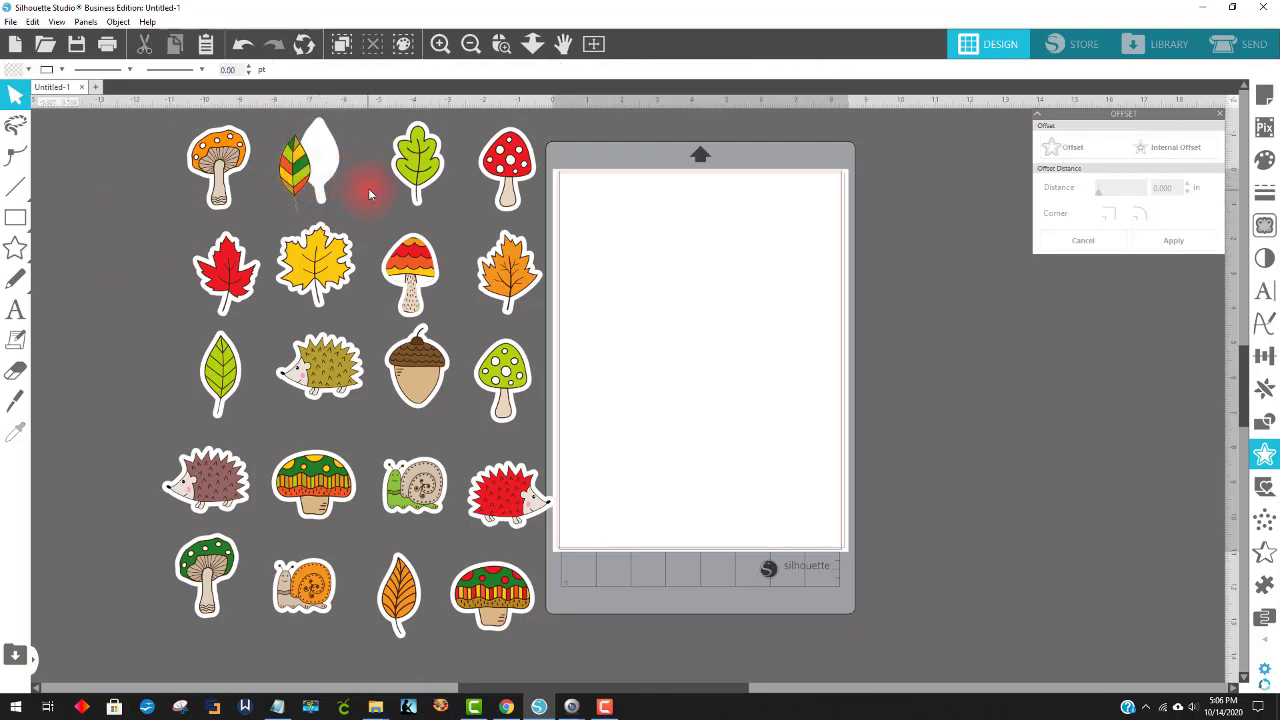
pyautogui.hotkey('ctrl', 'z')
pyautogui.click(306, 160)
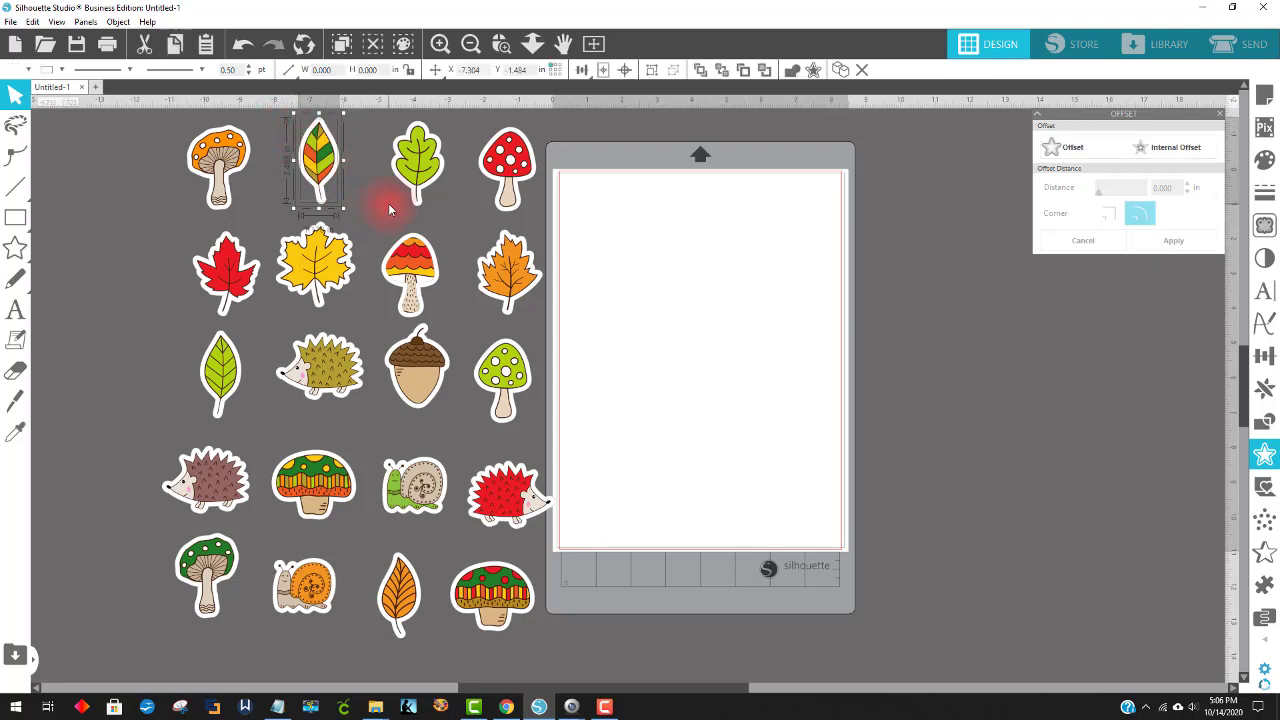
pyautogui.press('i')
pyautogui.press('Escape')
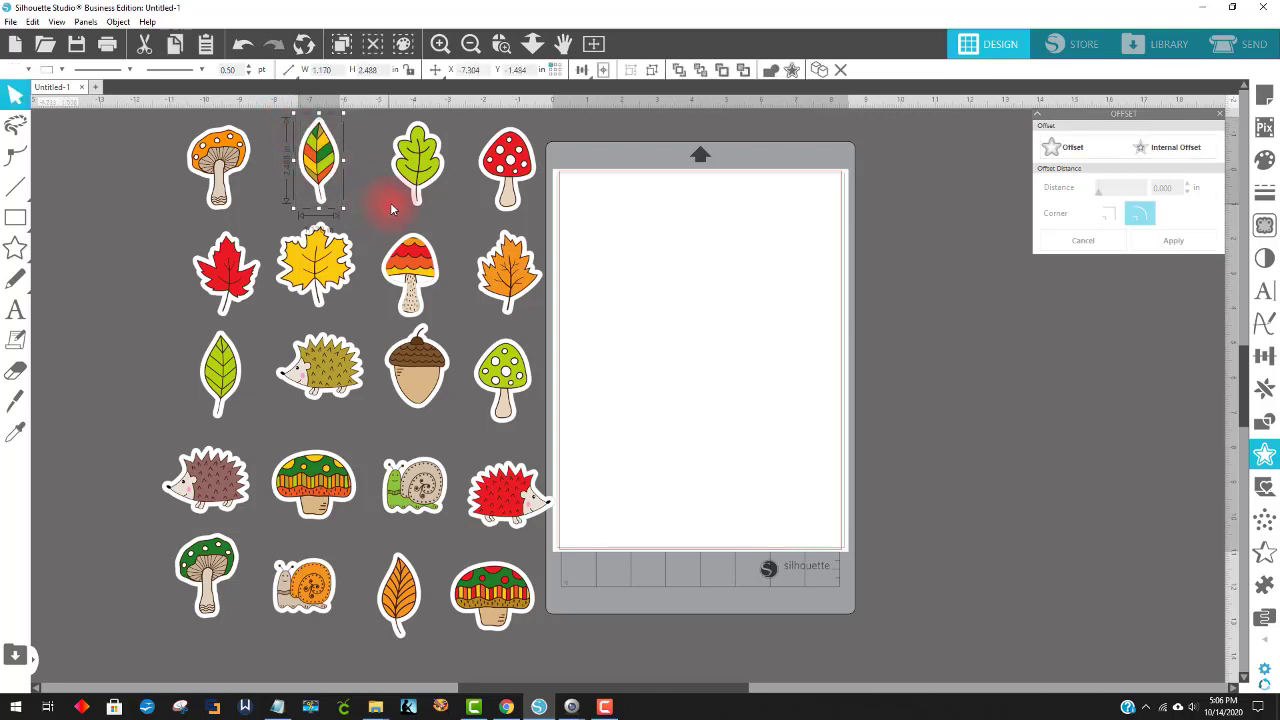
# Step: Group the green oak leaf and the red-dotted mushroom in the first row, each with its own white offset
pyautogui.click(370, 125)
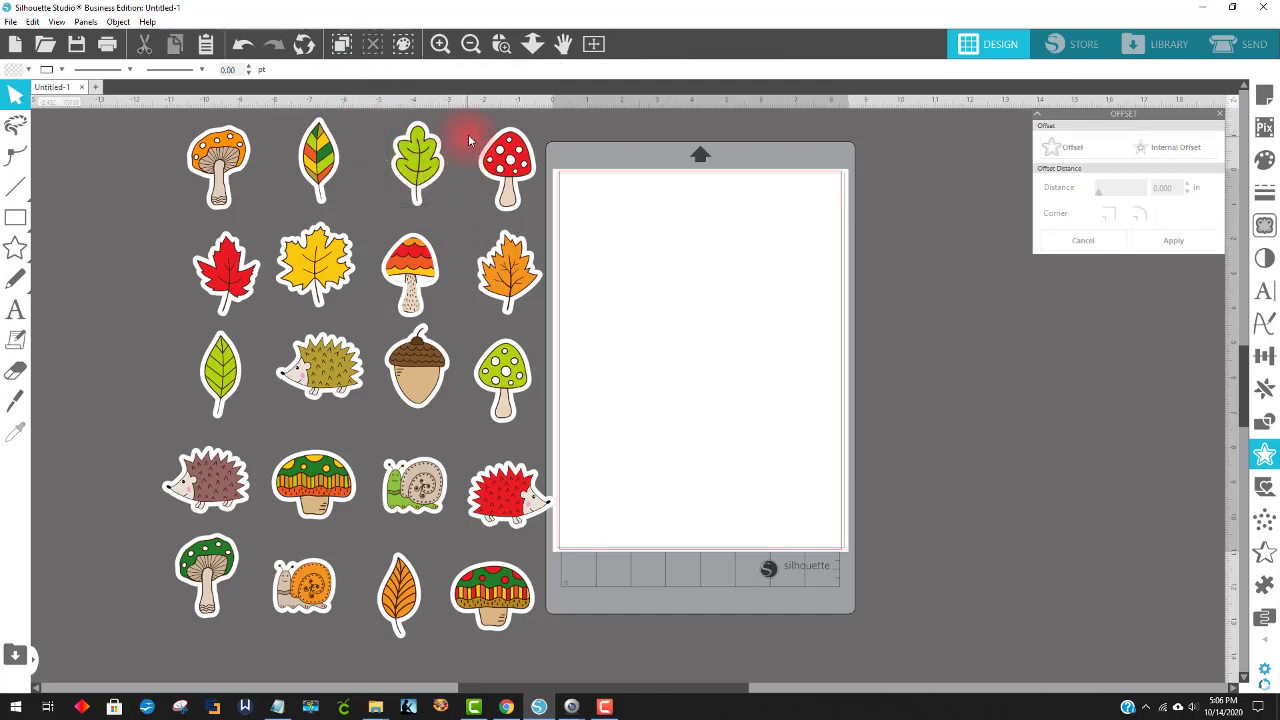
pyautogui.moveTo(470, 140); pyautogui.dragTo(547, 210)
pyautogui.press('i')
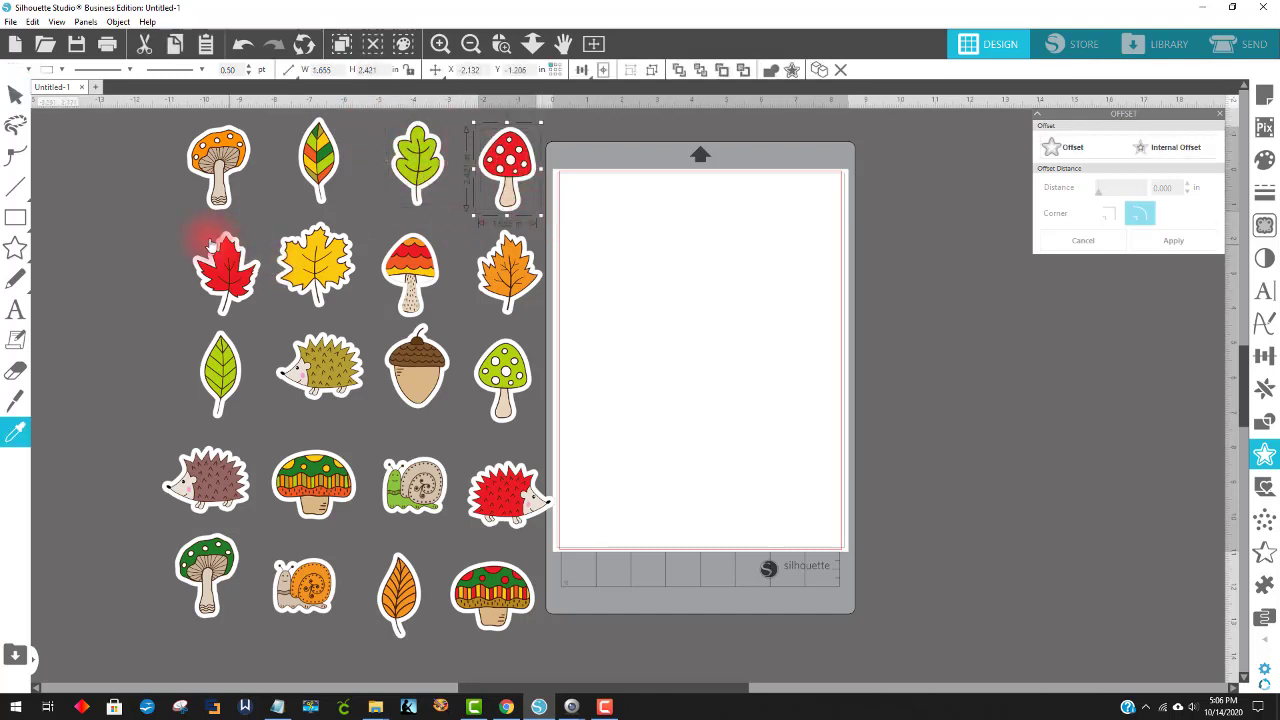
# Step: Group each second-row image with its own offset: red maple leaf, yellow maple leaf, striped mushroom and orange leaf
pyautogui.click(240, 272)
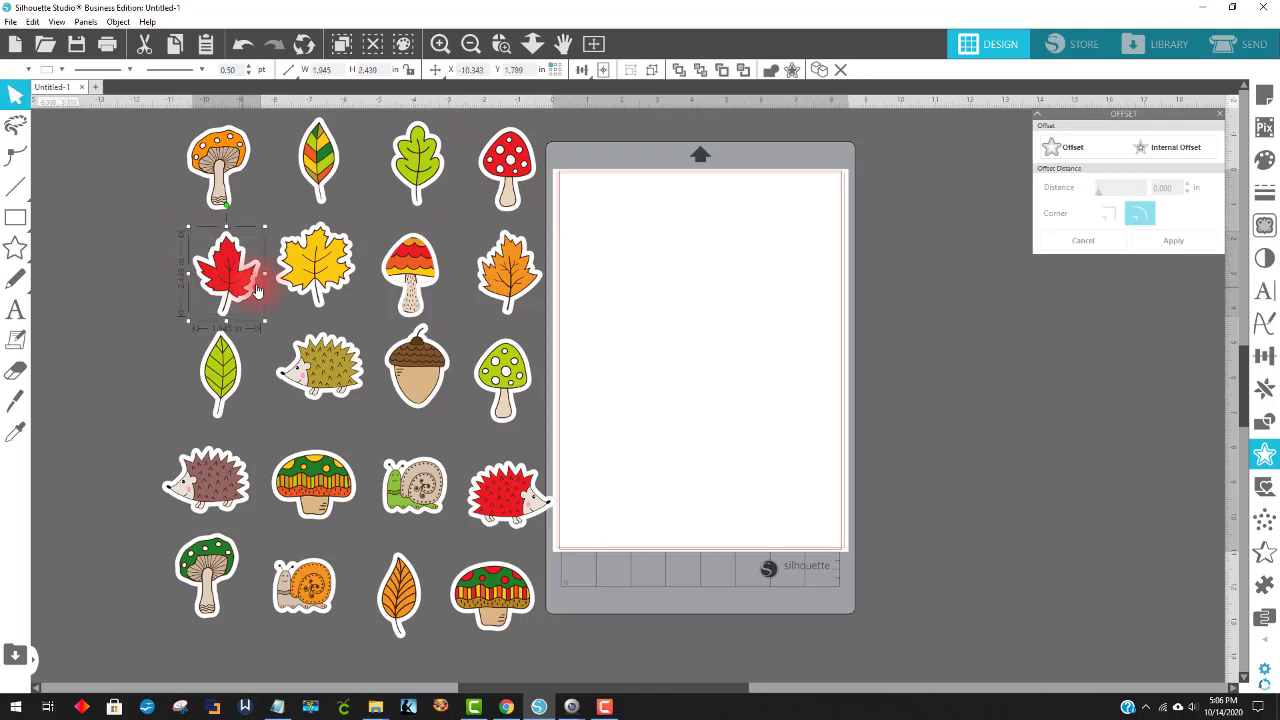
pyautogui.click(315, 270)
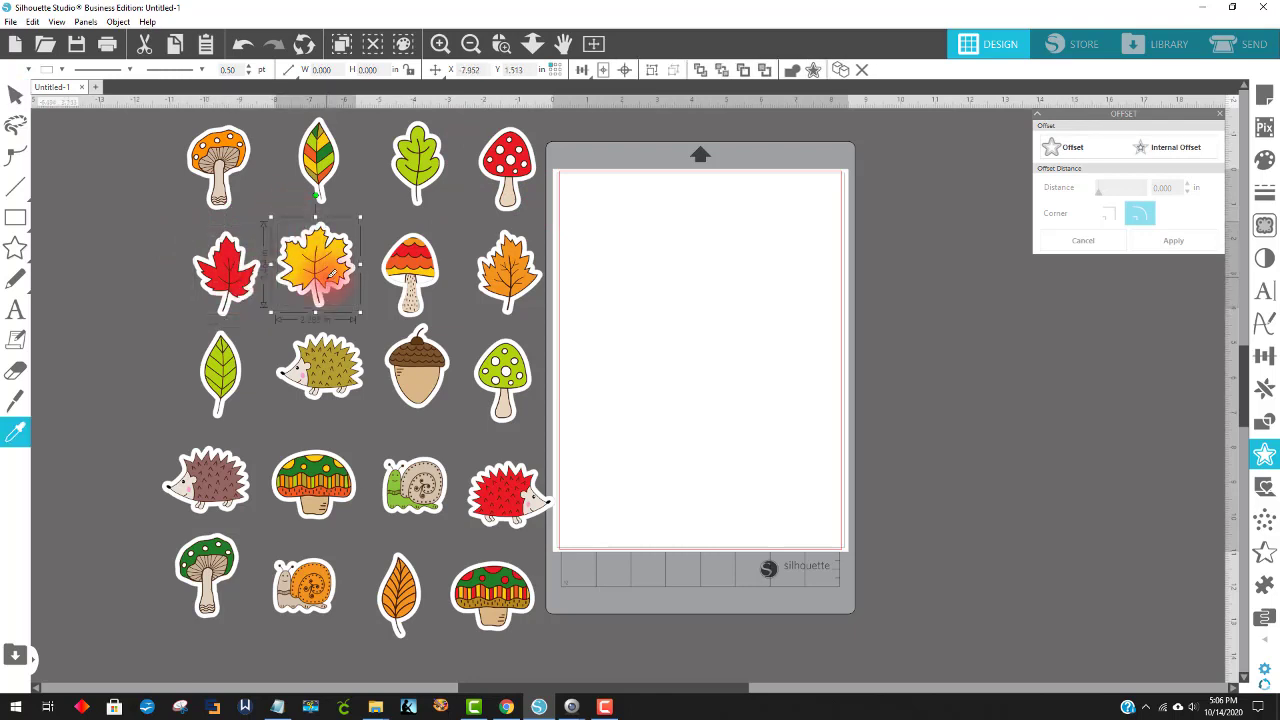
pyautogui.press('v')
pyautogui.click(426, 278)
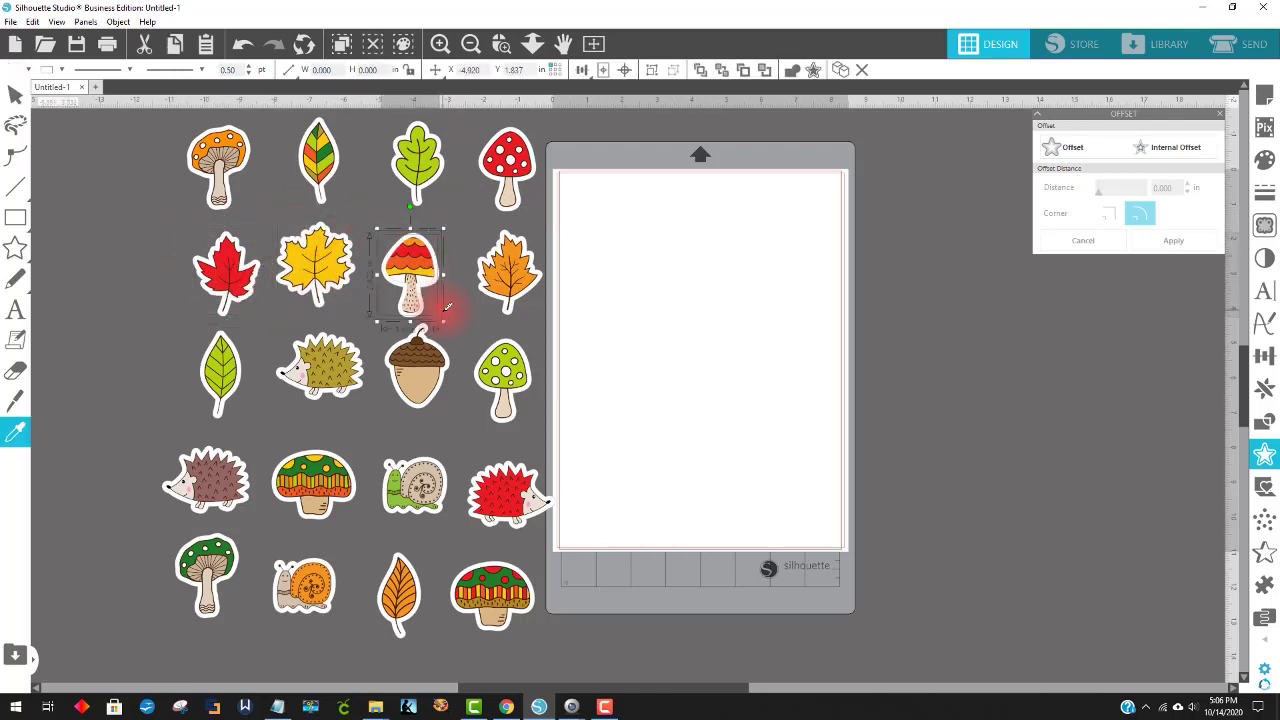
pyautogui.click(447, 288)
pyautogui.click(500, 284)
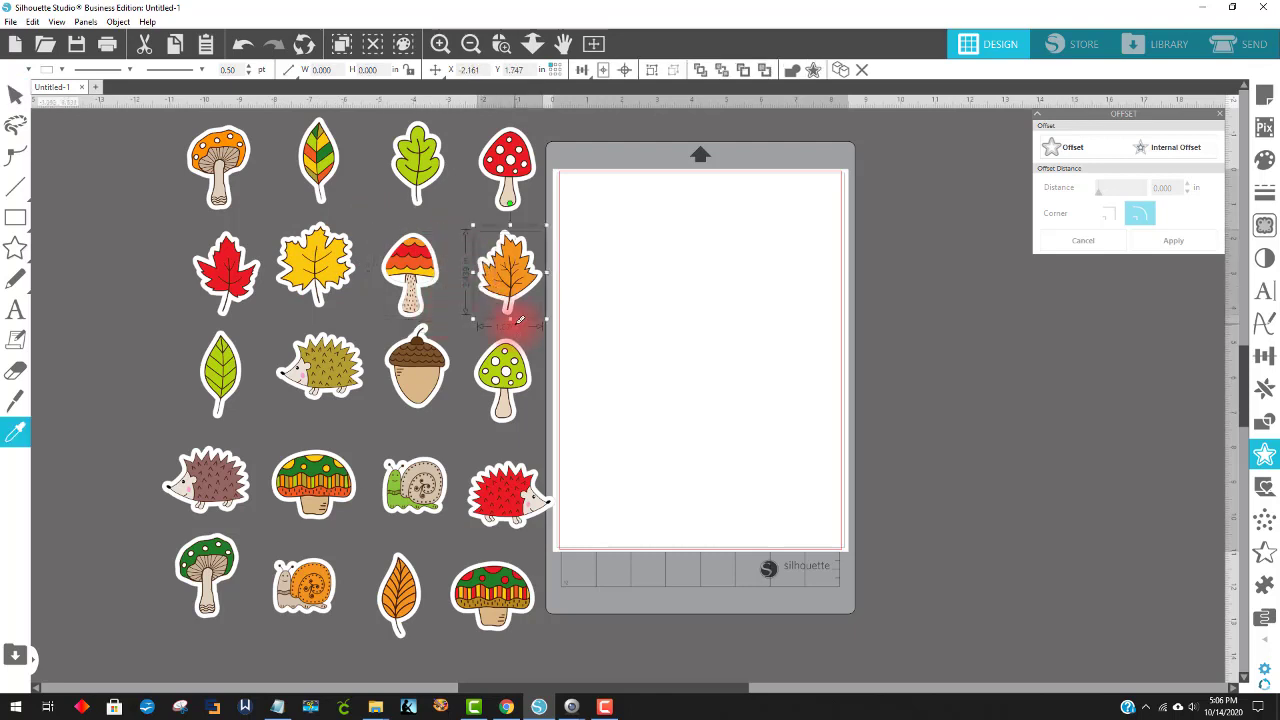
# Step: Group each third-row image with its own offset: narrow green leaf, olive hedgehog, acorn and green-dotted mushroom
pyautogui.click(218, 372)
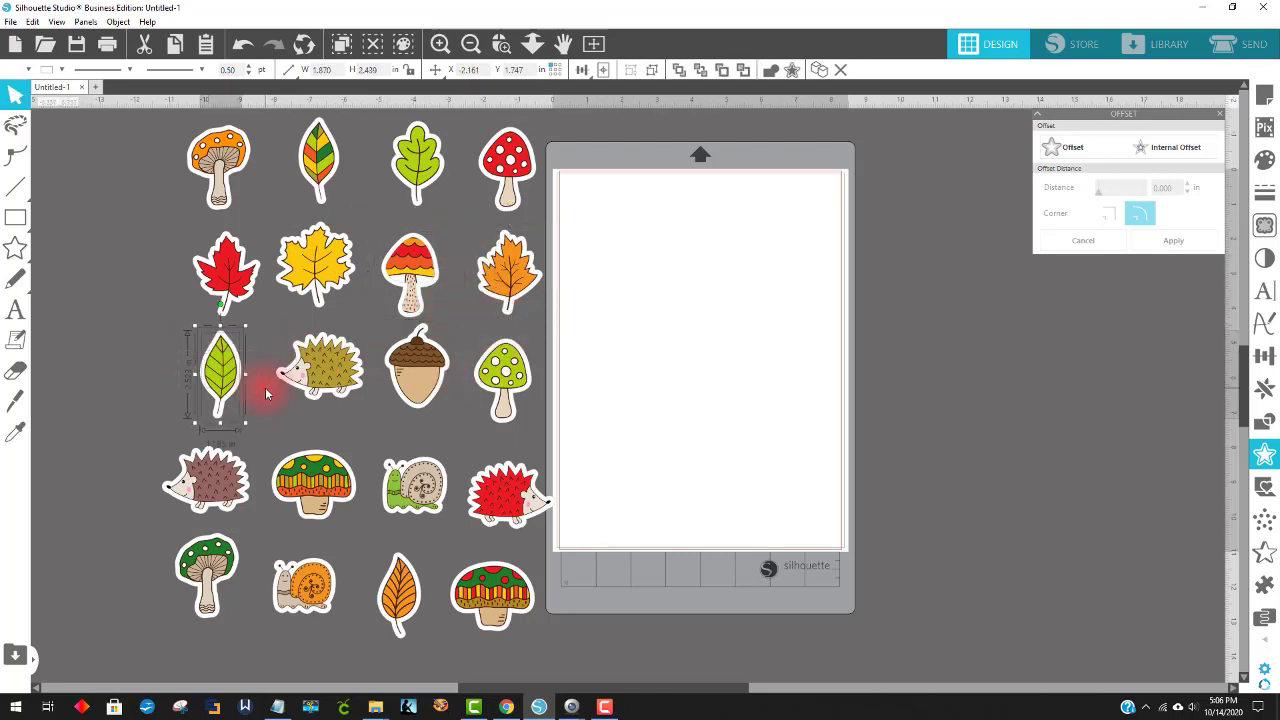
pyautogui.press('i')
pyautogui.click(322, 375)
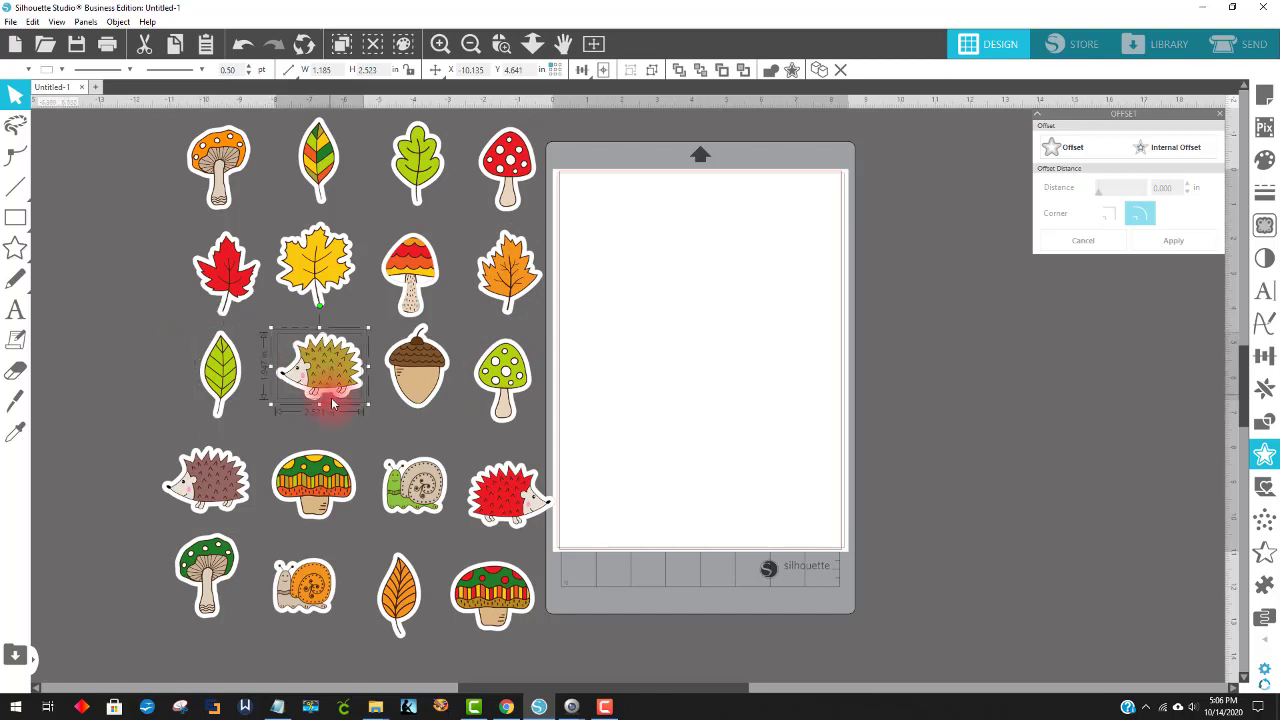
pyautogui.click(408, 362)
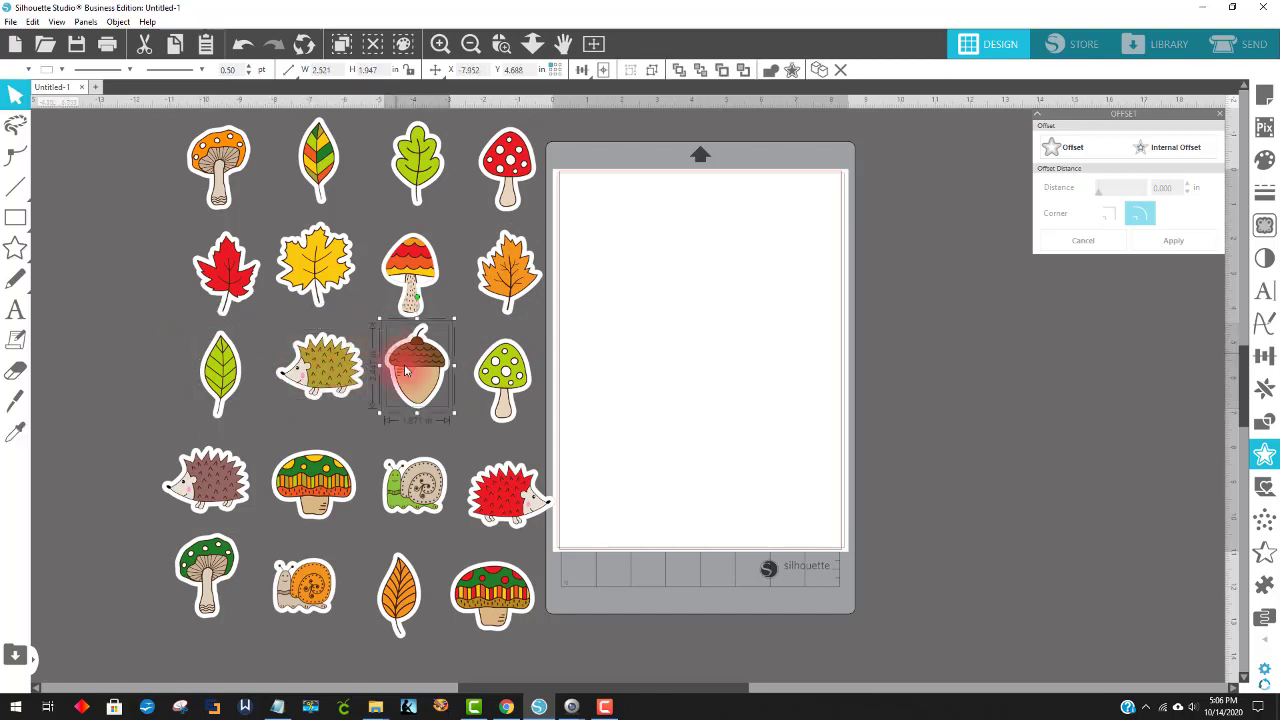
pyautogui.click(503, 375)
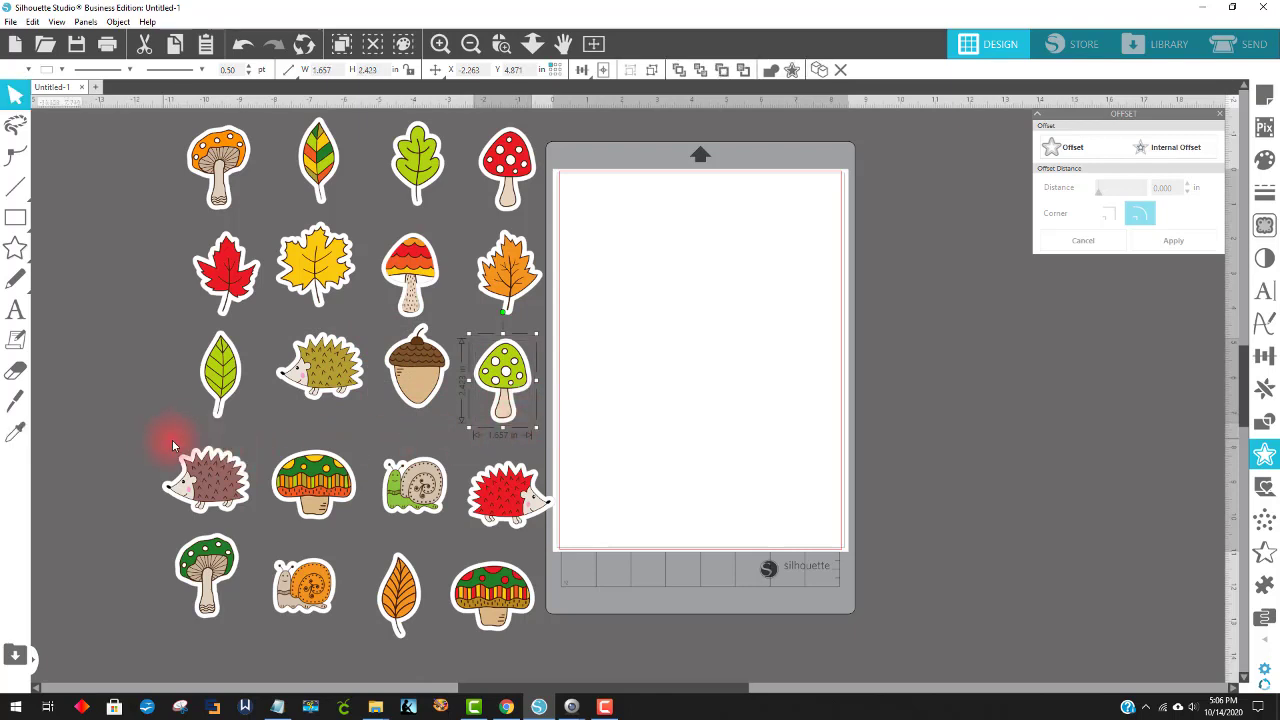
# Step: Group each fourth-row image with its own offset: brown hedgehog, yellow-dotted green mushroom, green snail and red hedgehog
pyautogui.click(200, 465)
pyautogui.press('v')
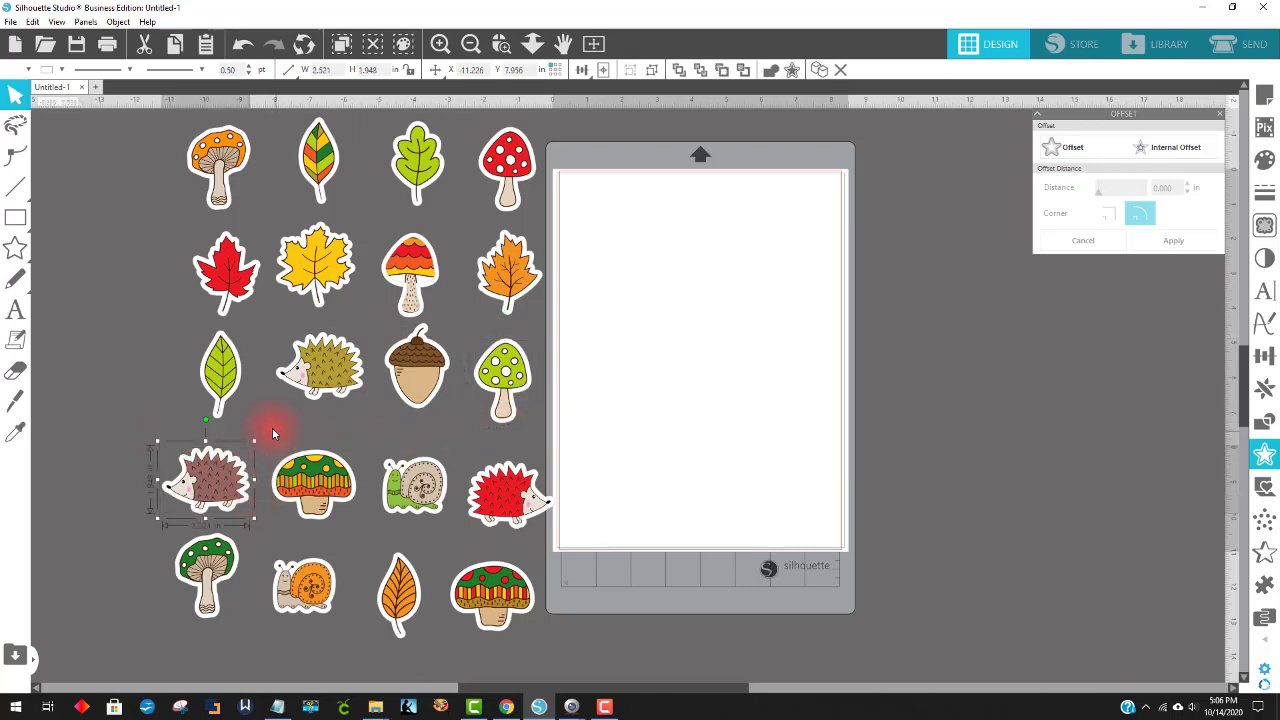
pyautogui.click(322, 498)
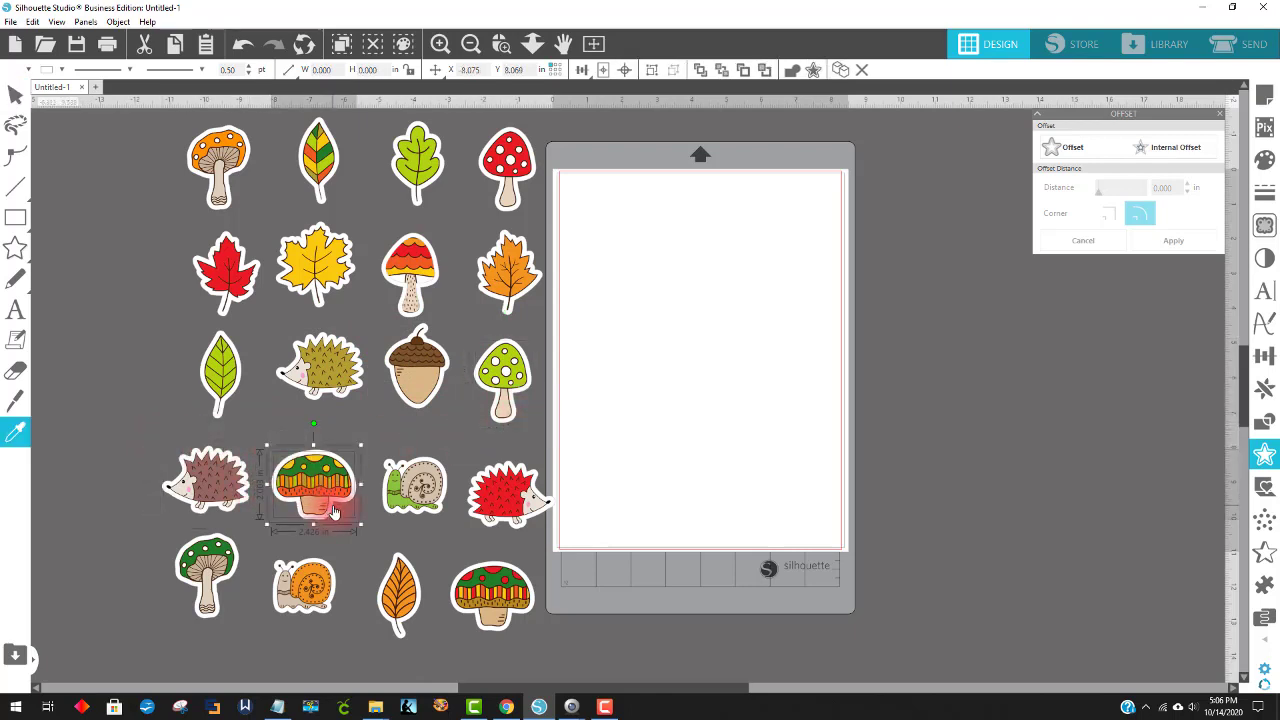
pyautogui.click(412, 470)
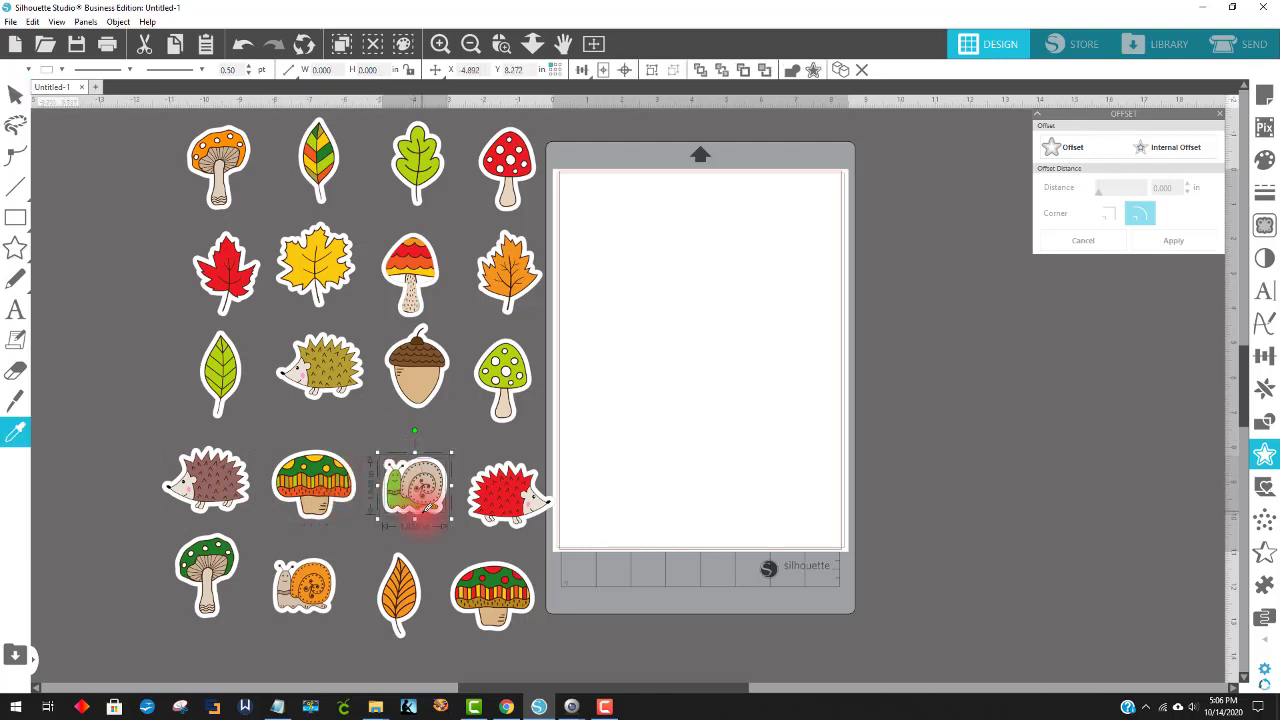
pyautogui.click(488, 497)
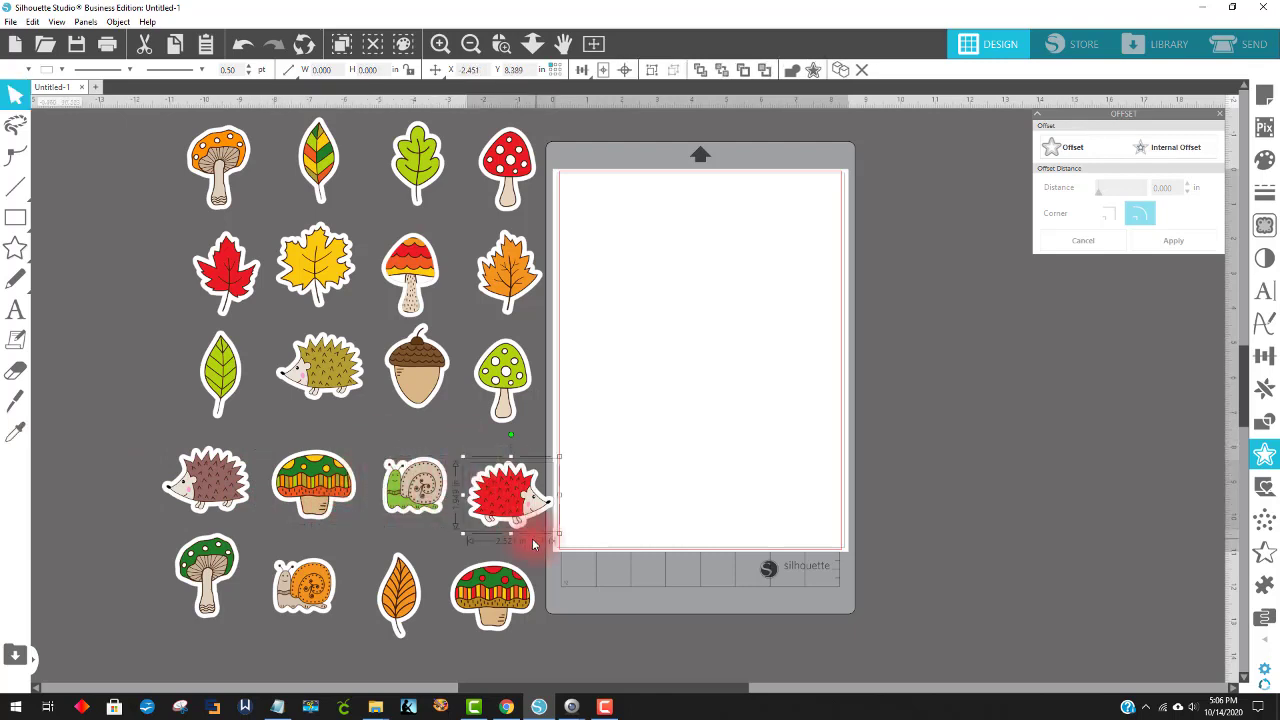
pyautogui.press('i')
# Step: Group each fifth-row image with its own offset: white-dotted green mushroom, orange snail, narrow orange leaf and red-dotted green mushroom
pyautogui.click(207, 578)
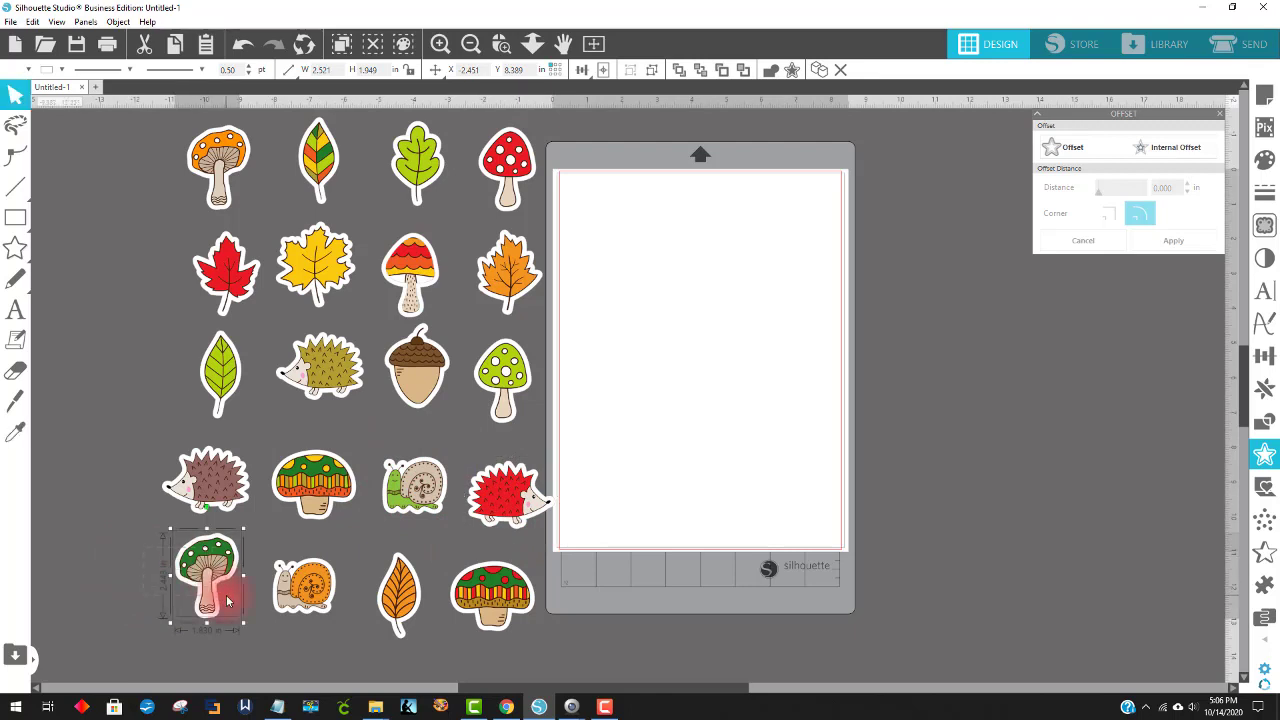
pyautogui.click(290, 575)
pyautogui.press('i')
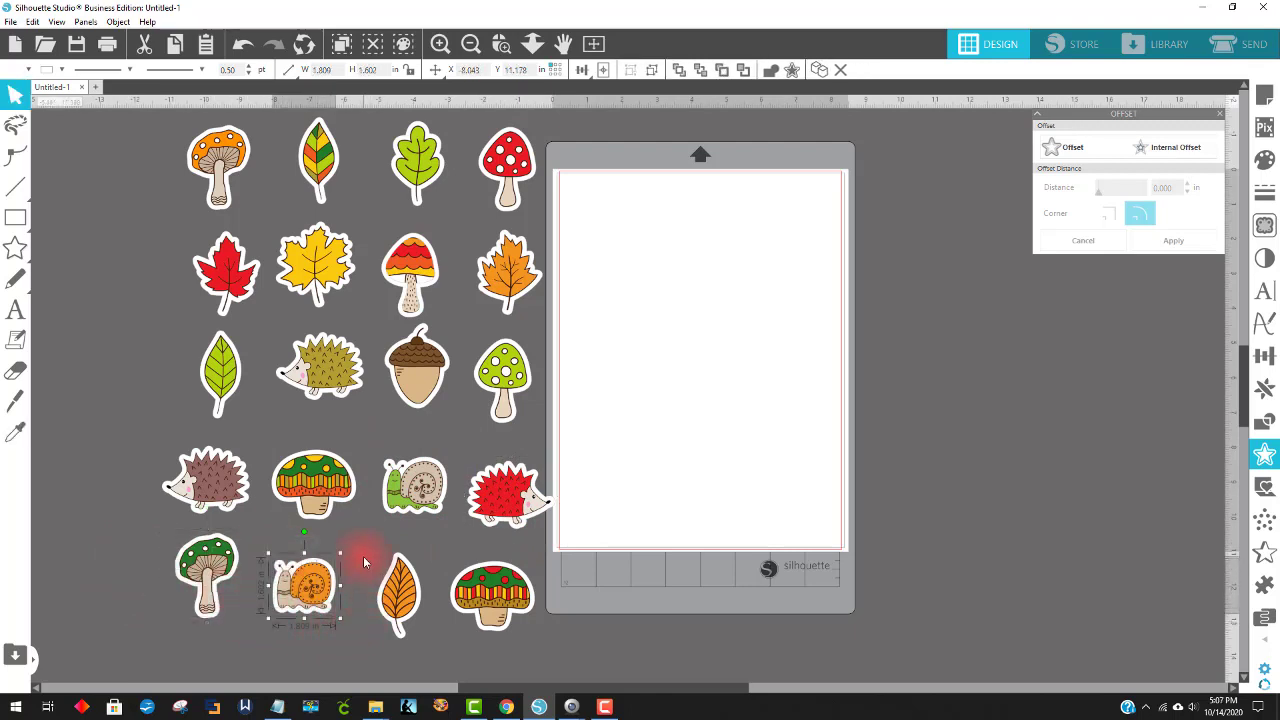
pyautogui.click(398, 625)
pyautogui.press('i')
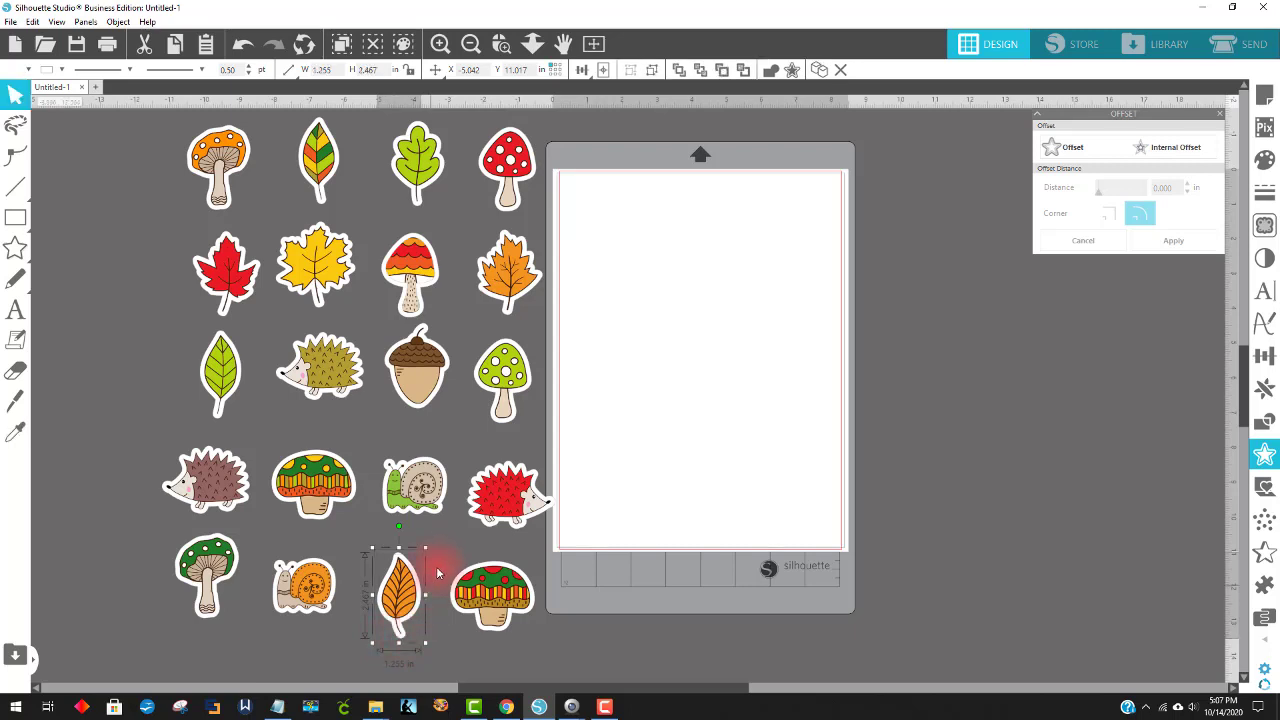
pyautogui.click(492, 612)
pyautogui.press('i')
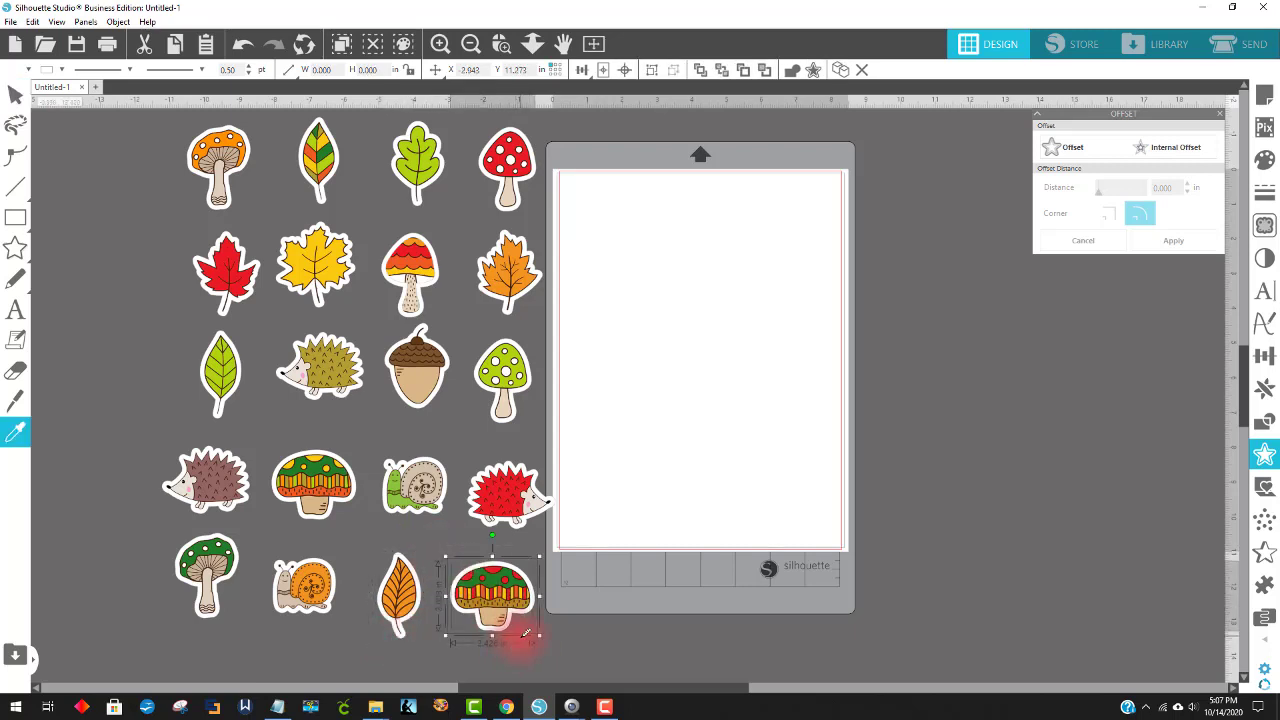
pyautogui.press('Escape')
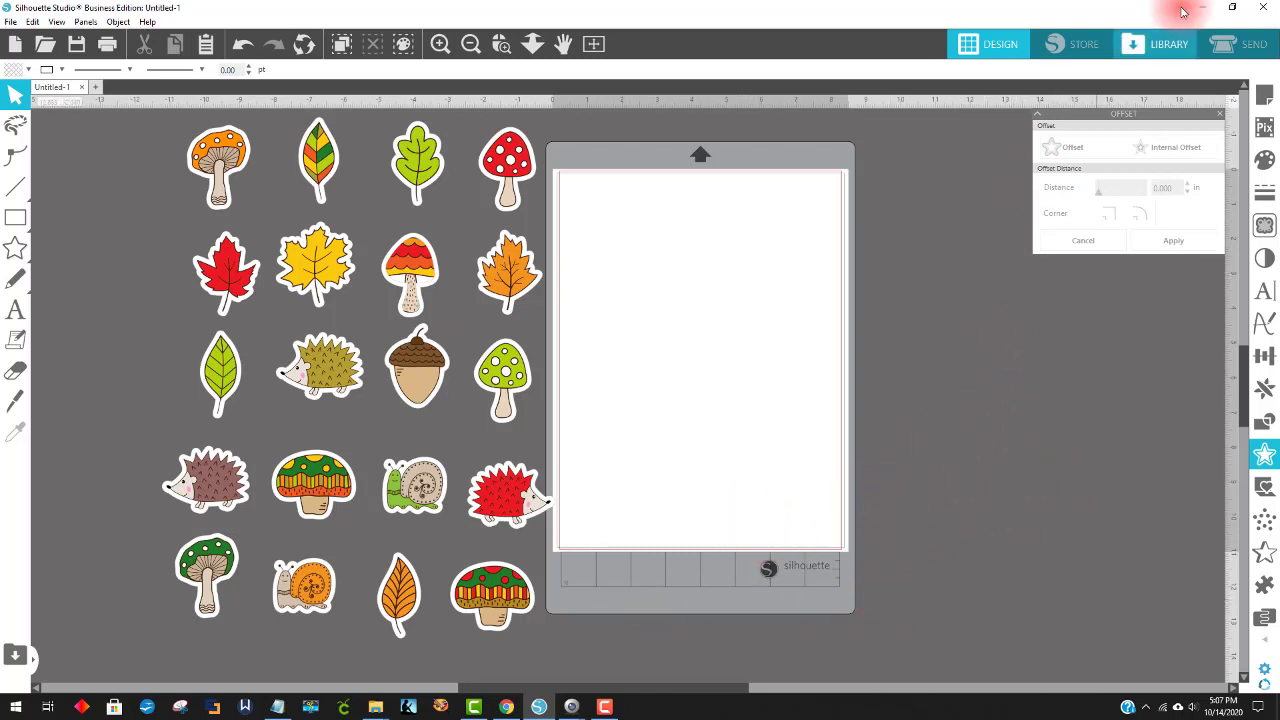
# Step: Set the machine and cutting mat to None in the page setup, keeping the Letter media size
pyautogui.click(1264, 98)
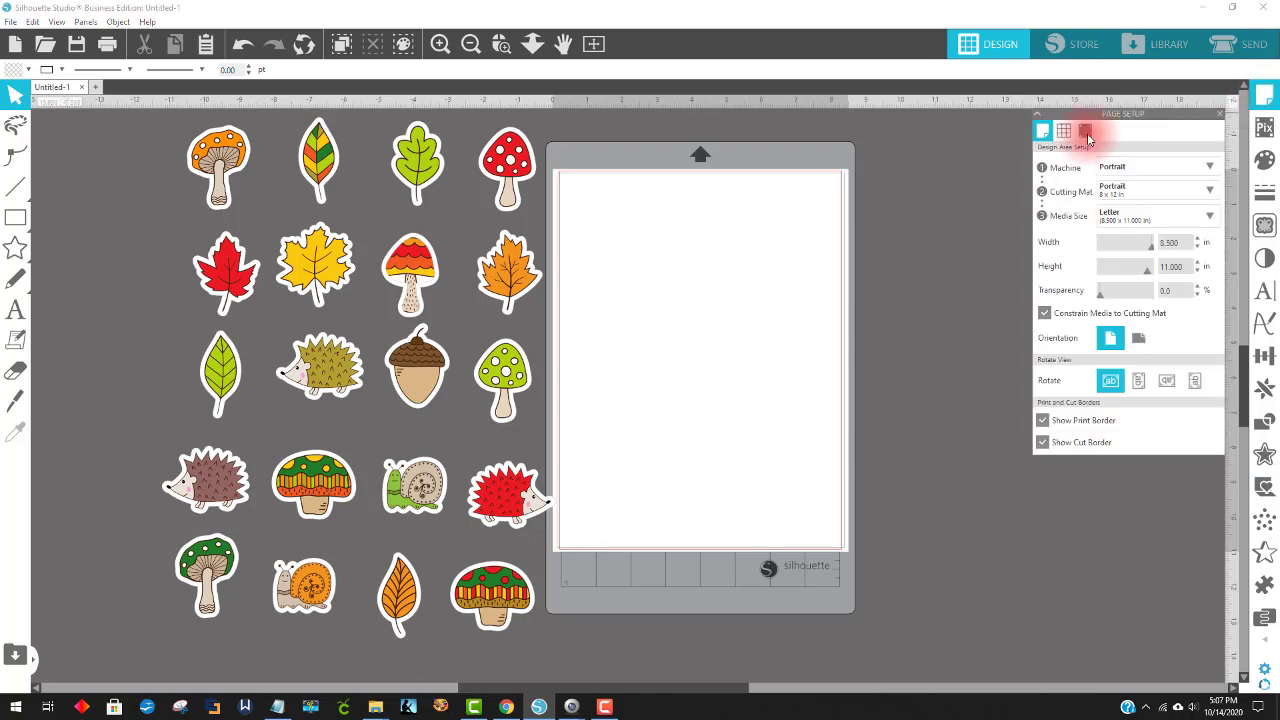
pyautogui.click(1176, 168)
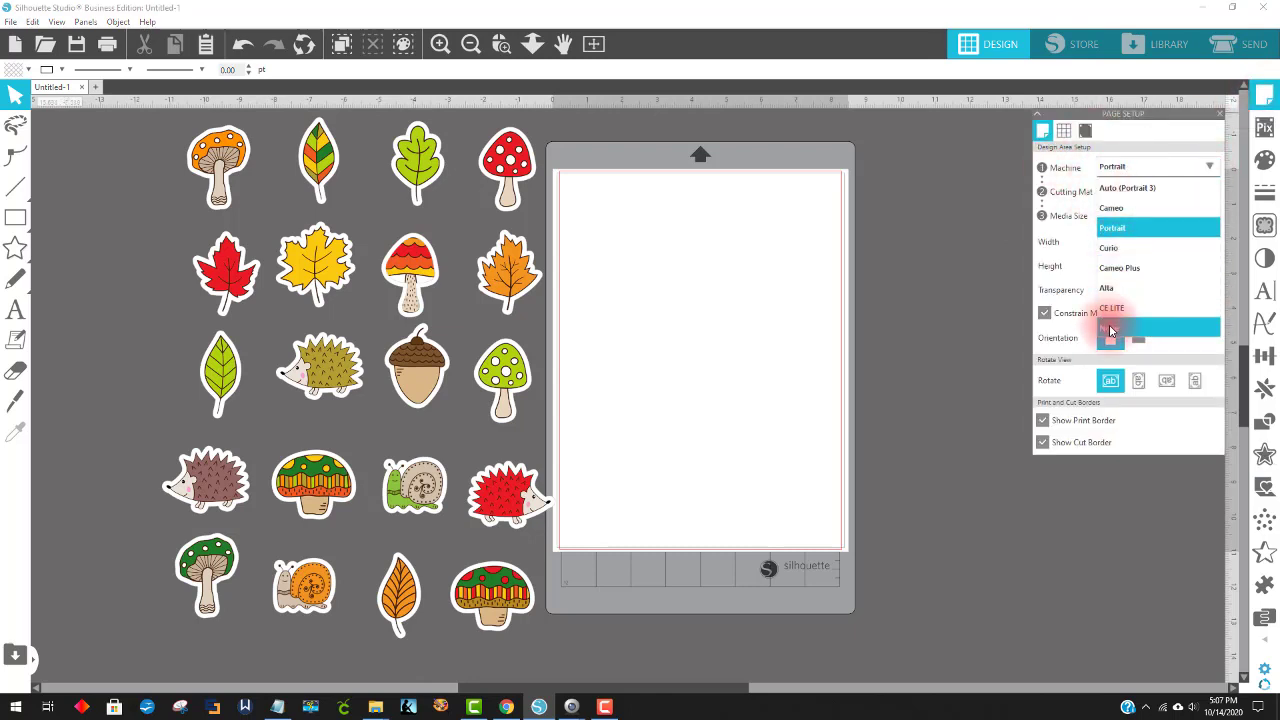
pyautogui.click(985, 190)
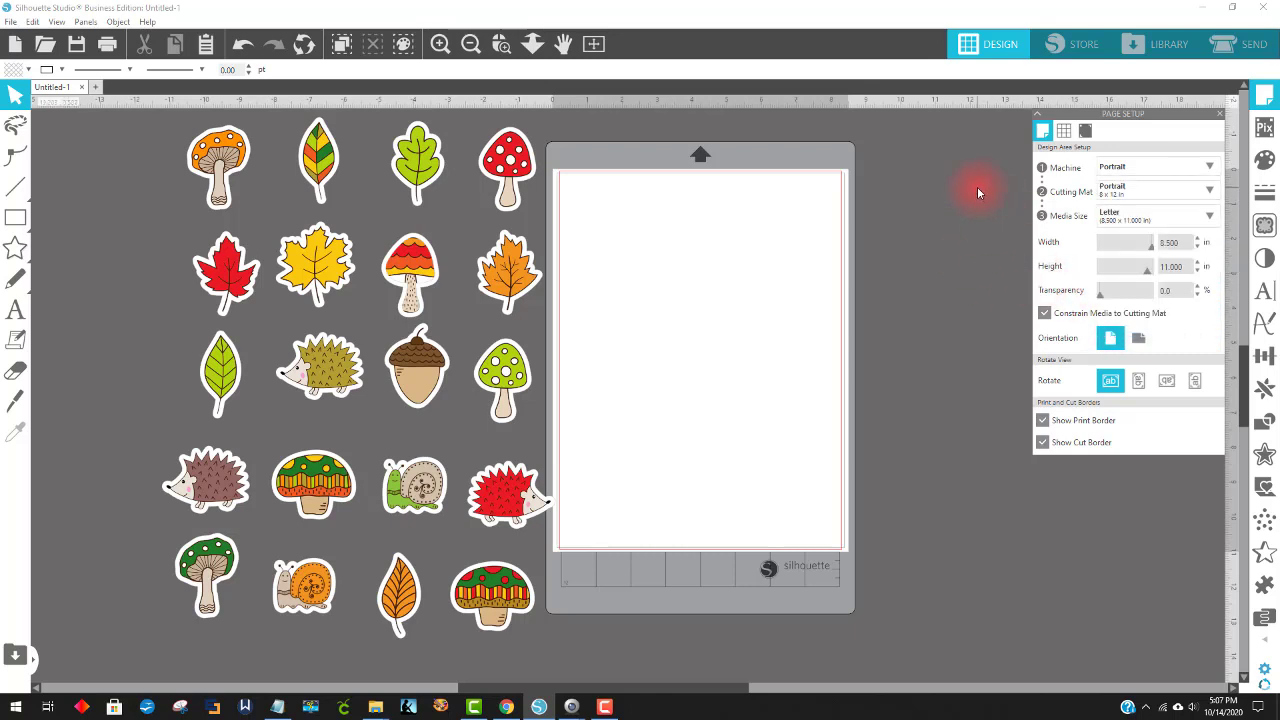
pyautogui.click(1150, 192)
pyautogui.click(1126, 330)
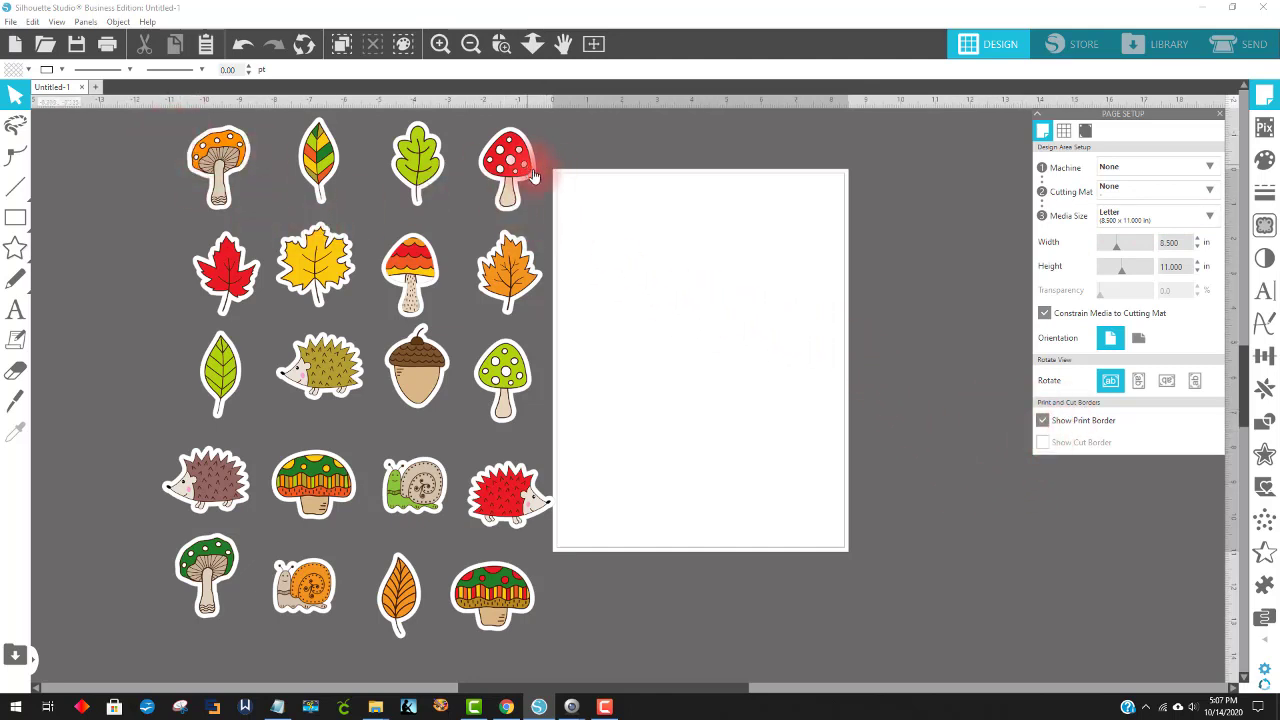
# Step: Move the red-dotted mushroom to the page's upper right corner and place the orange maple-shaped leaf beside it
pyautogui.moveTo(532, 160); pyautogui.dragTo(829, 222)
pyautogui.moveTo(530, 272); pyautogui.dragTo(745, 235)
# Step: Realign the green oak leaf with its white offset, group them, and place the group beside the orange leaf on the page
pyautogui.moveTo(420, 152); pyautogui.dragTo(425, 190)
pyautogui.click(623, 200)
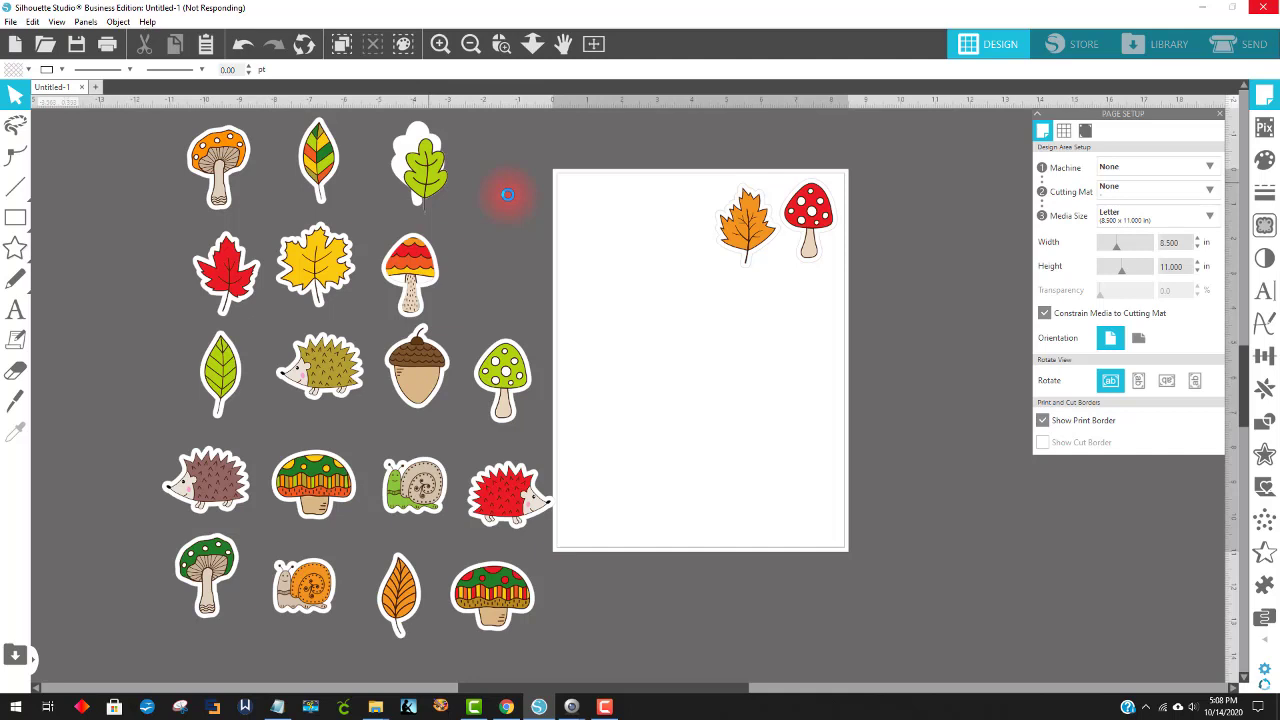
pyautogui.click(460, 194)
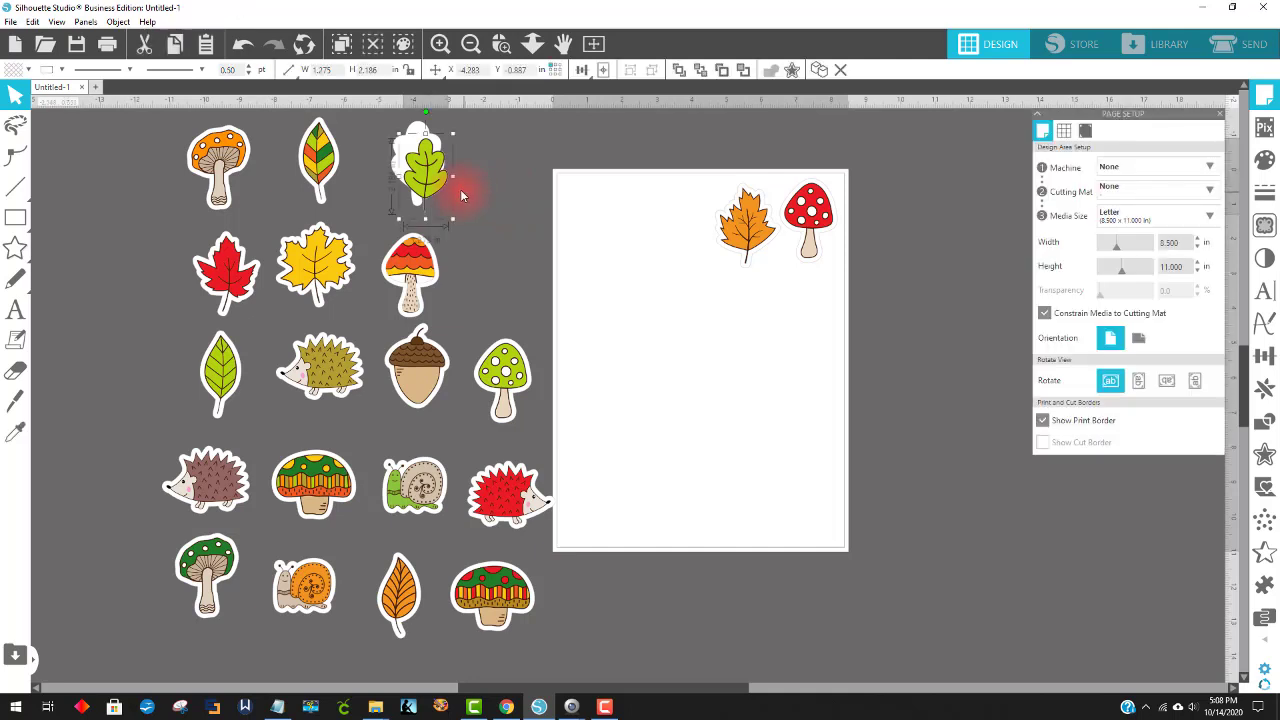
pyautogui.moveTo(430, 185); pyautogui.dragTo(398, 156)
pyautogui.click(466, 203)
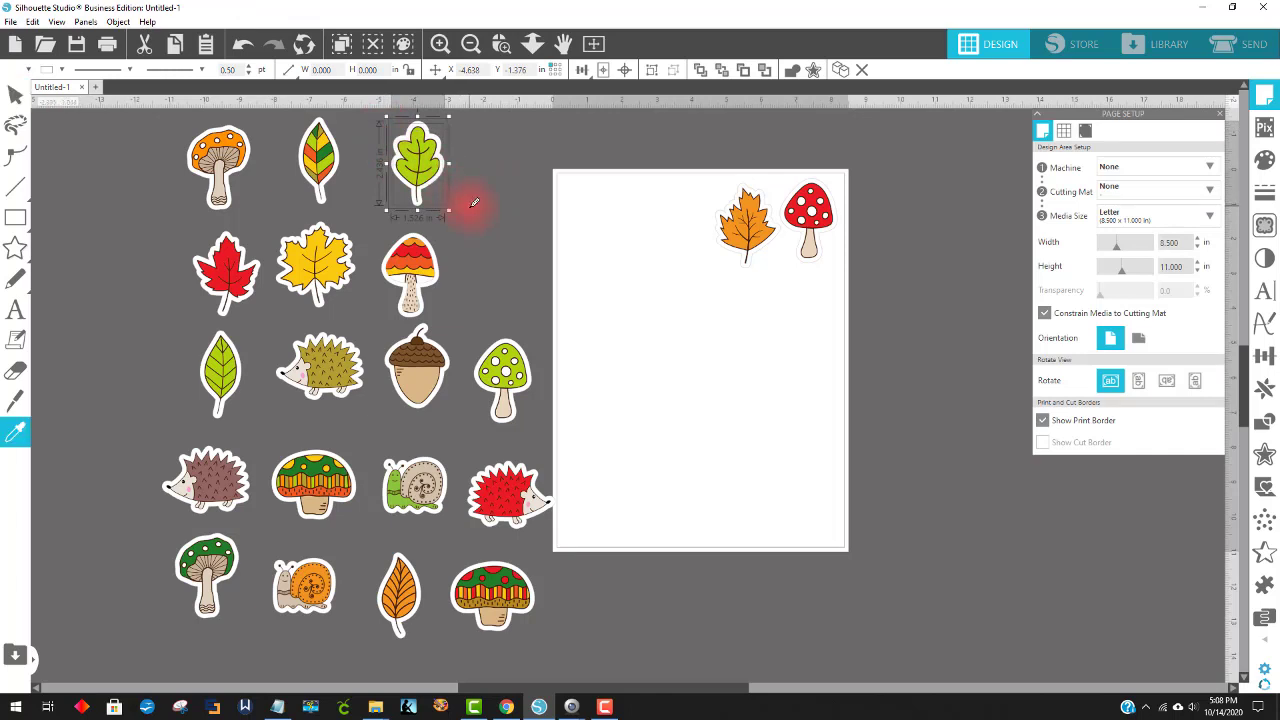
pyautogui.click(433, 202)
pyautogui.moveTo(433, 202); pyautogui.dragTo(689, 265)
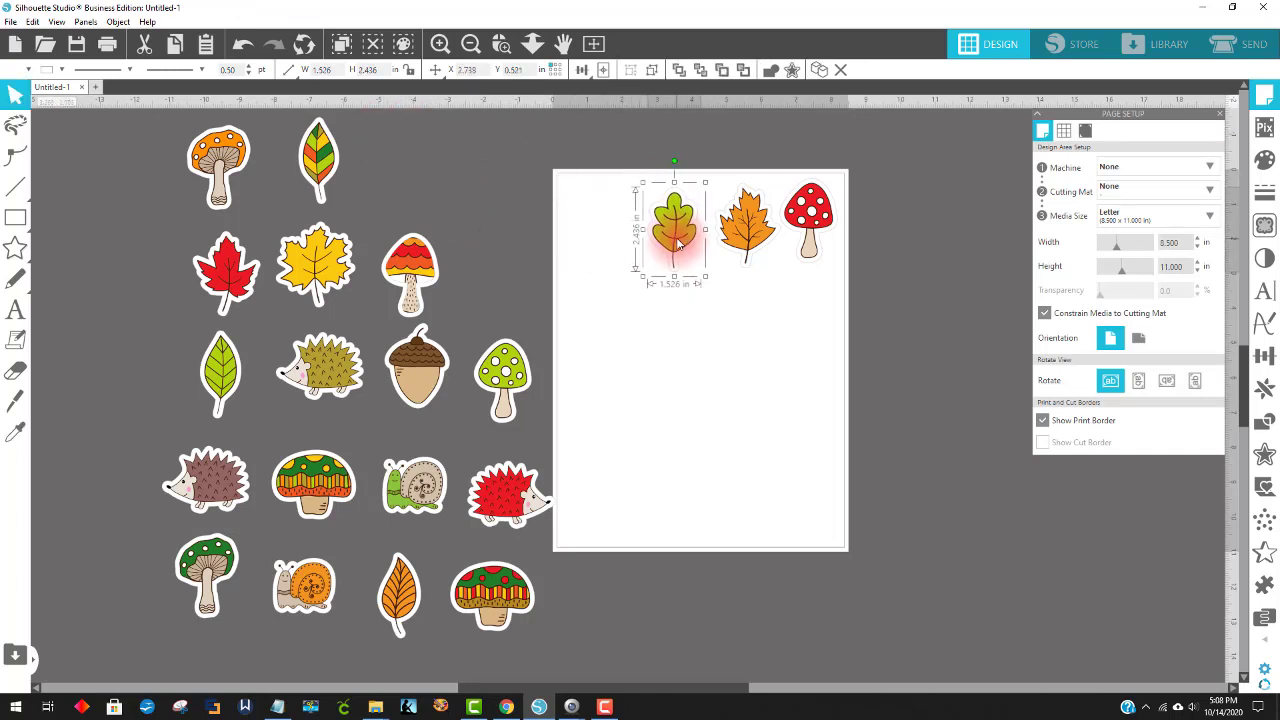
# Step: Add the multicoloured and narrow green leaves to the page's first row and place the orange mushroom below the orange leaf
pyautogui.moveTo(336, 150); pyautogui.dragTo(636, 211)
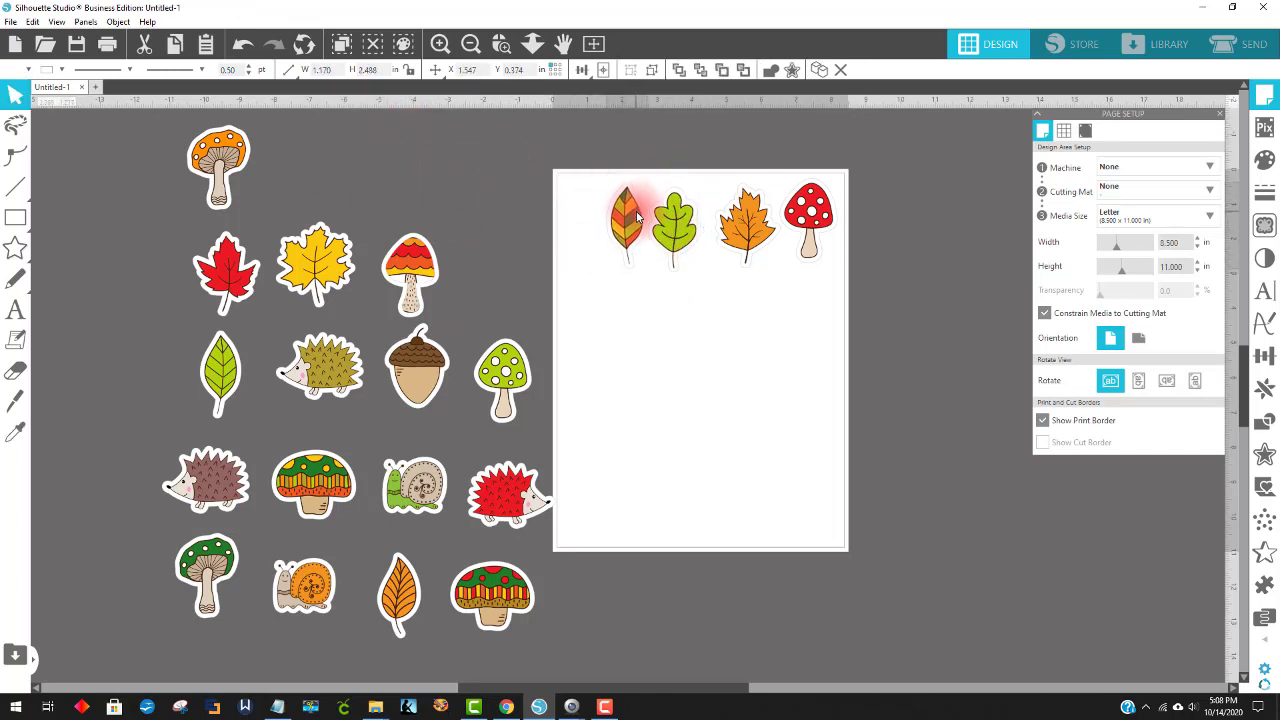
pyautogui.click(230, 155)
pyautogui.moveTo(230, 155); pyautogui.dragTo(779, 293)
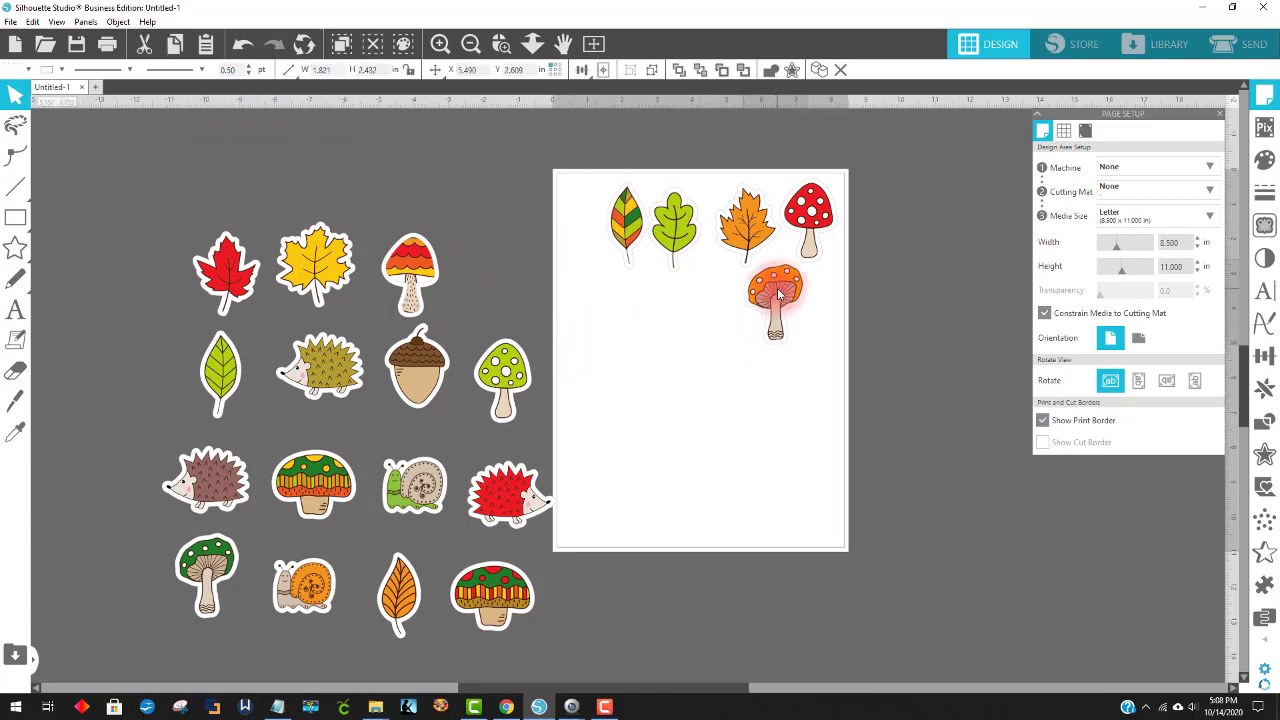
pyautogui.moveTo(226, 351); pyautogui.dragTo(585, 222)
# Step: Turn the acorn upside down and fit it beside the orange mushroom at the page's right edge, adjusting both images' spacing
pyautogui.moveTo(422, 373); pyautogui.dragTo(816, 430)
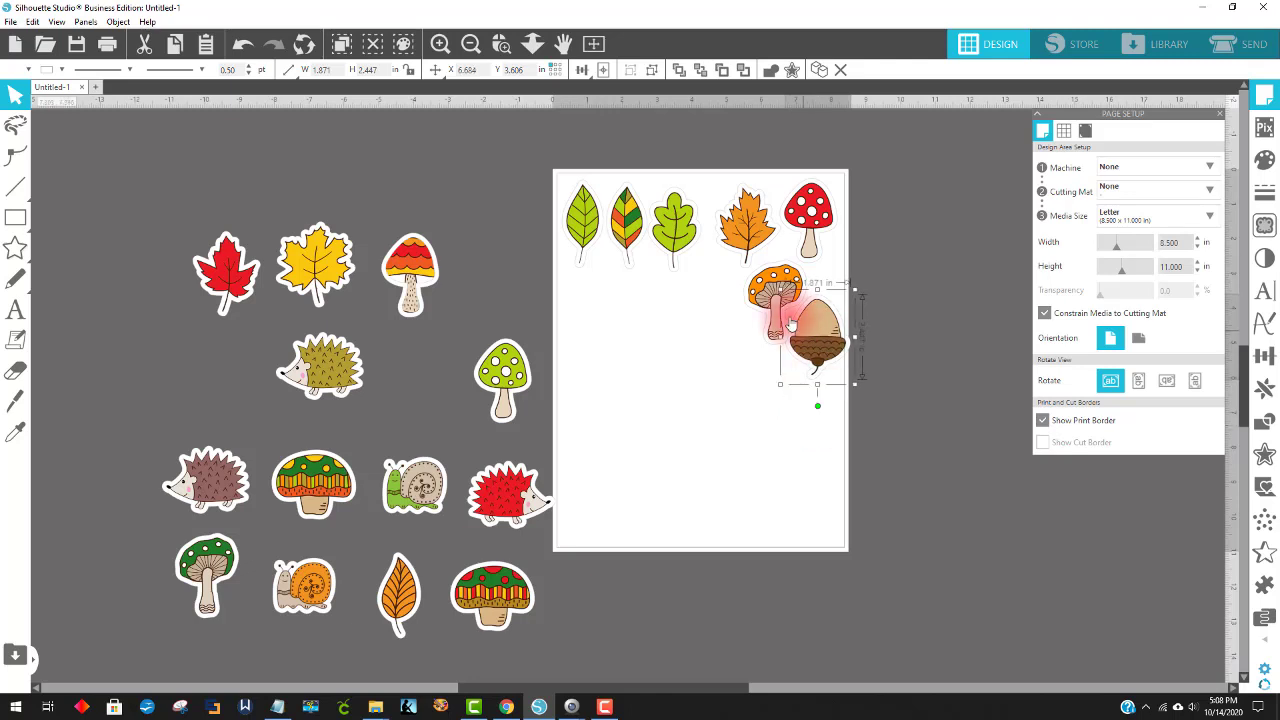
pyautogui.moveTo(788, 298); pyautogui.dragTo(778, 287)
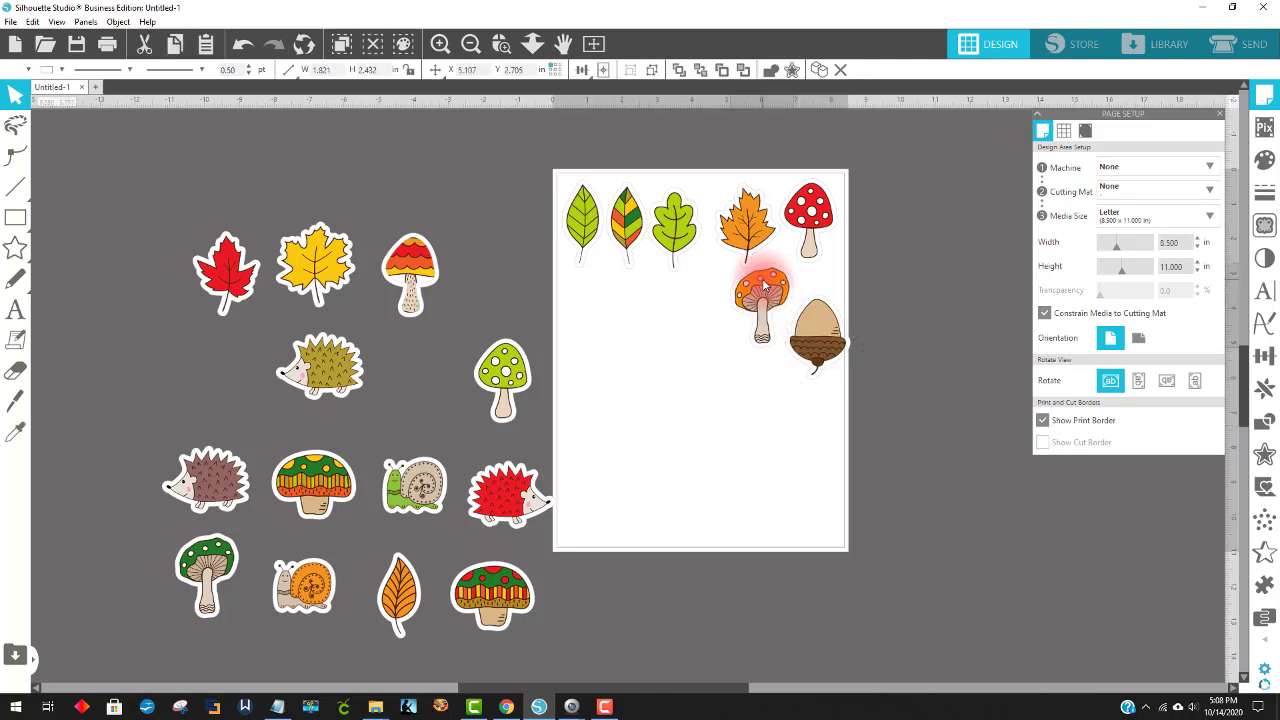
pyautogui.click(806, 332)
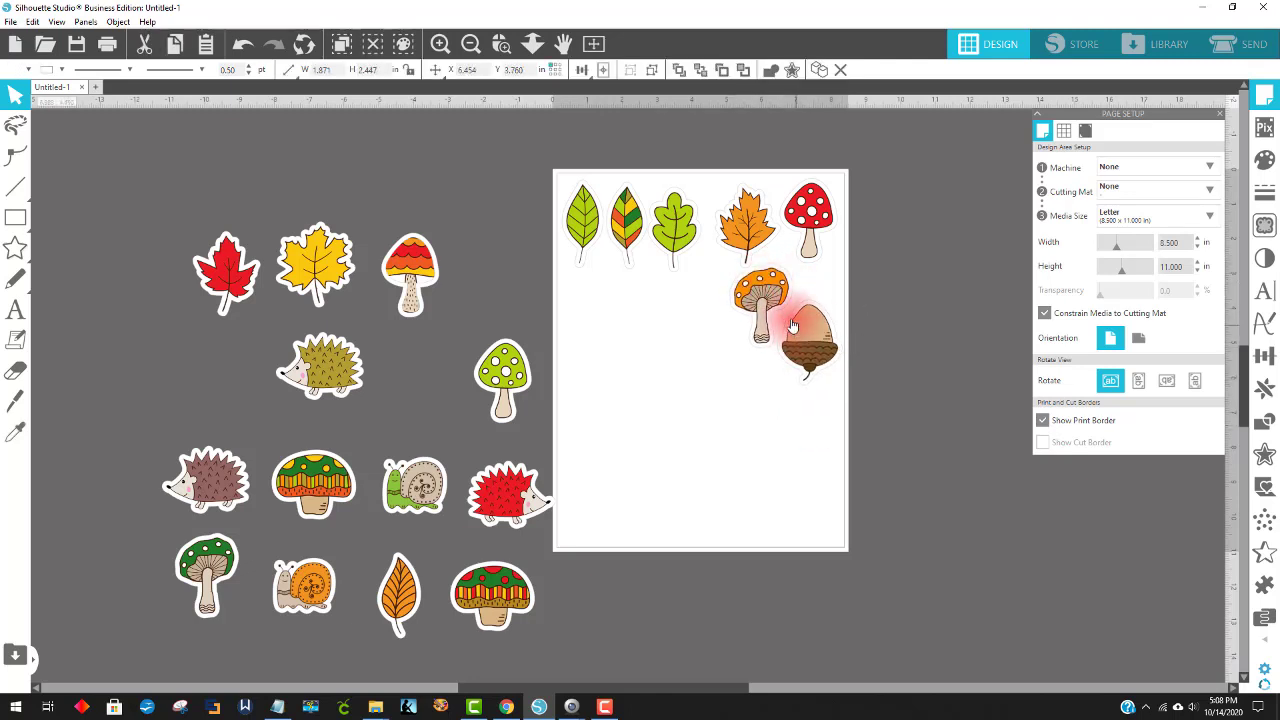
pyautogui.click(765, 290)
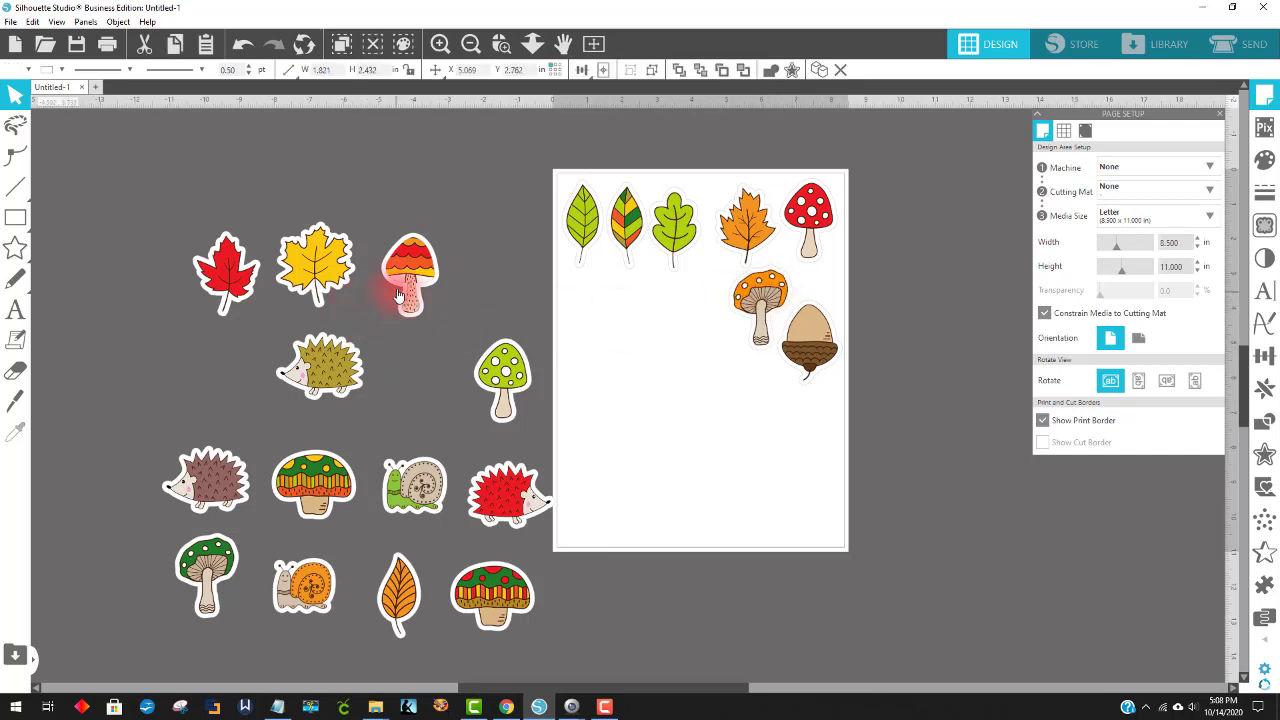
# Step: Place the striped mushroom and the red hedgehog in the page's second row, extending it from the orange mushroom
pyautogui.moveTo(398, 295); pyautogui.dragTo(681, 325)
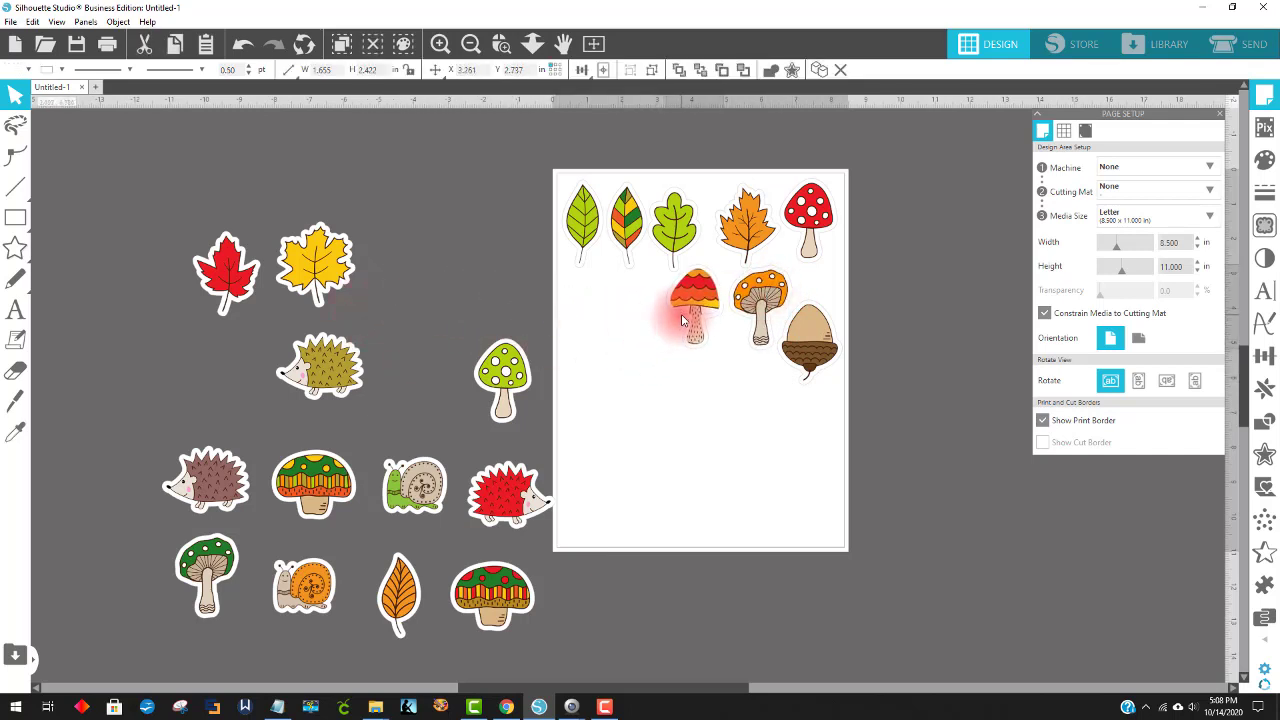
pyautogui.moveTo(488, 496); pyautogui.dragTo(598, 308)
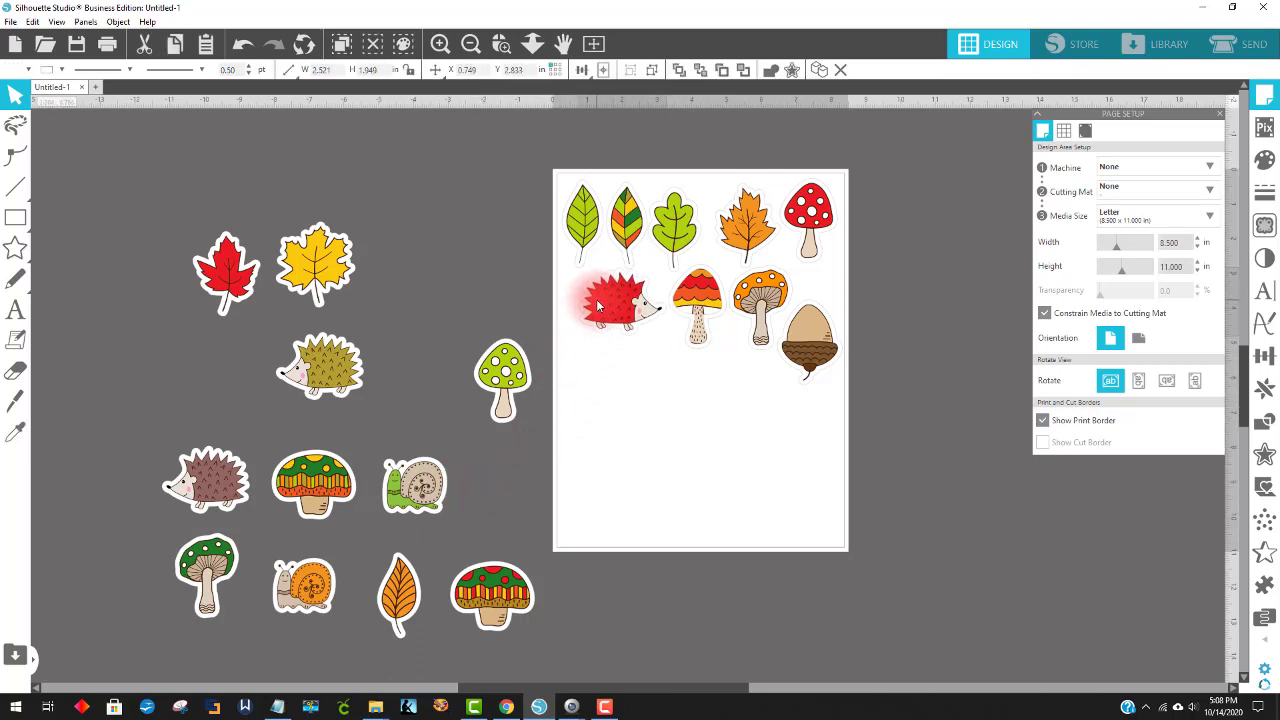
pyautogui.click(484, 291)
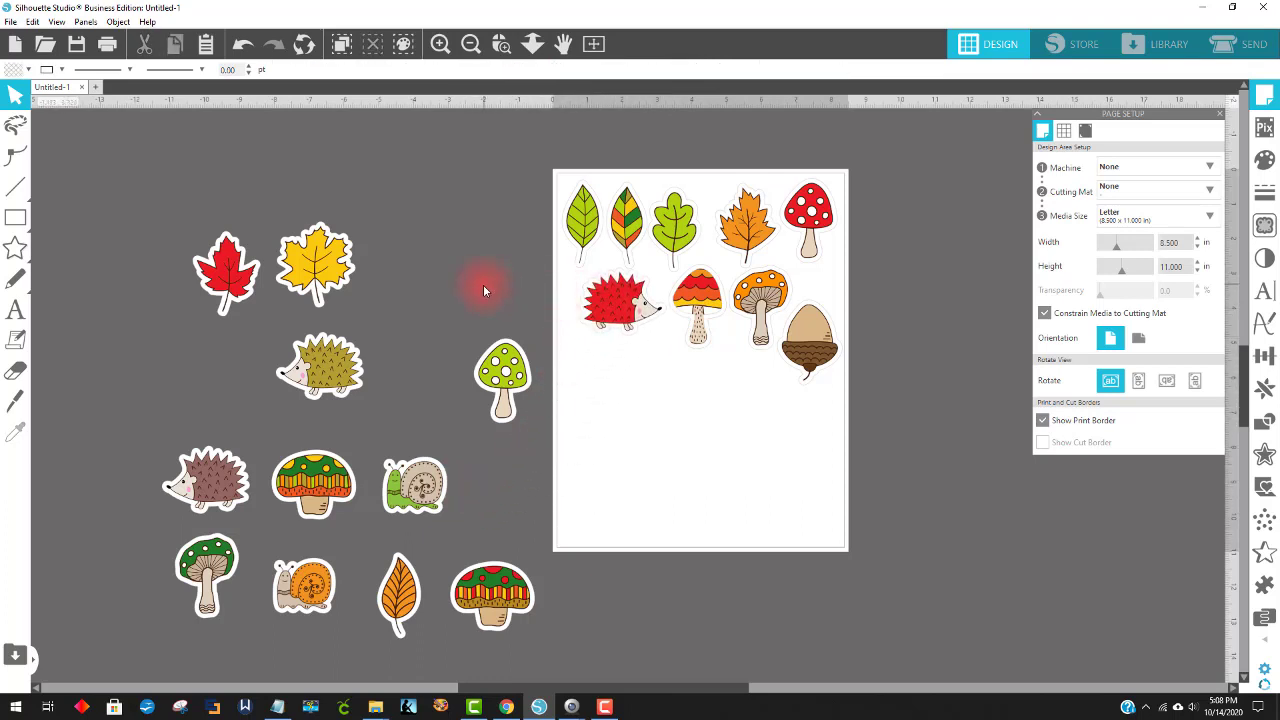
# Step: Rotate the red hedgehog nearly upright and place the narrow orange leaf beside it at the page's left edge
pyautogui.click(634, 294)
pyautogui.moveTo(625, 241); pyautogui.dragTo(622, 316)
pyautogui.moveTo(371, 597); pyautogui.dragTo(567, 313)
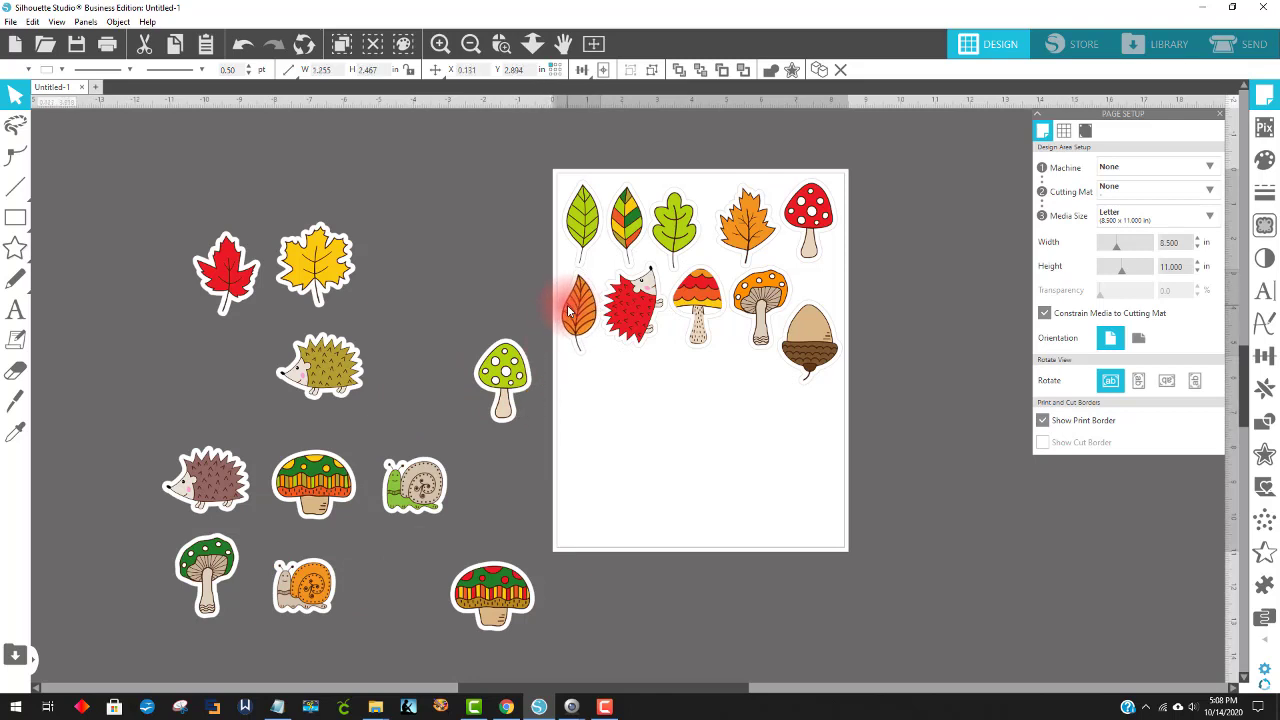
# Step: Tilt the orange mushroom slightly and shift the striped mushroom and red hedgehog to even out the second row's spacing
pyautogui.click(695, 318)
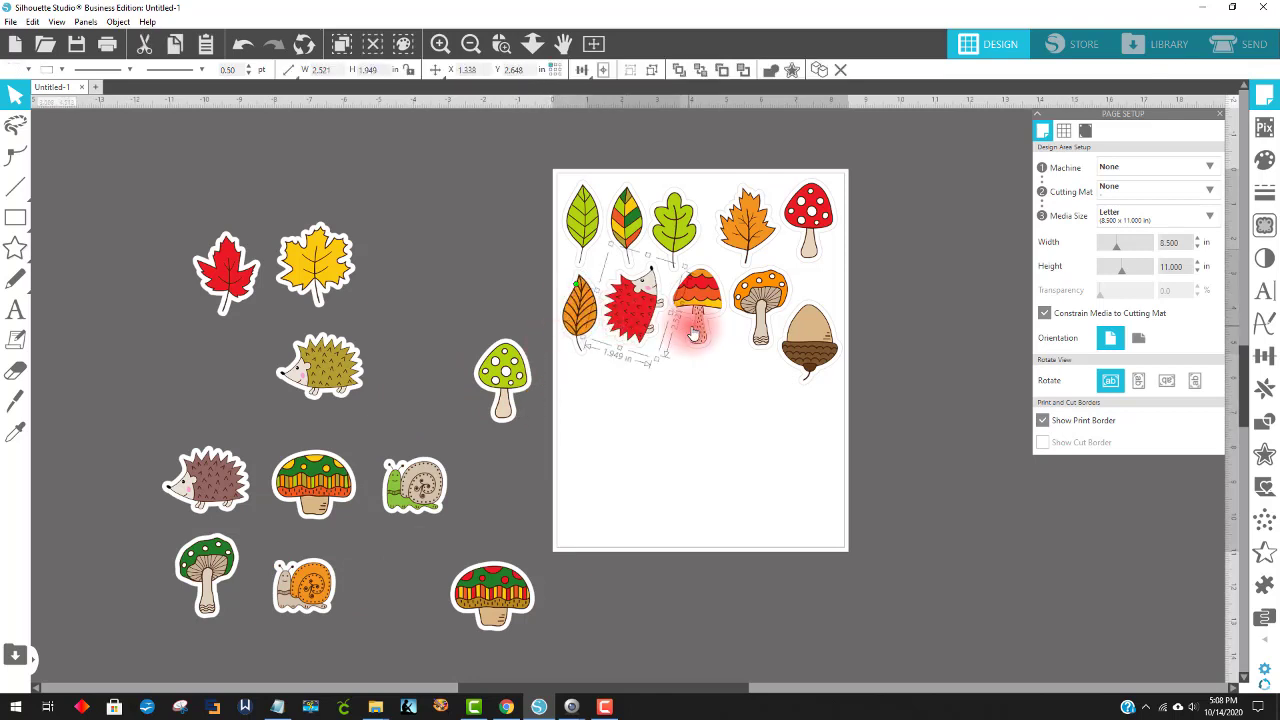
pyautogui.click(762, 302)
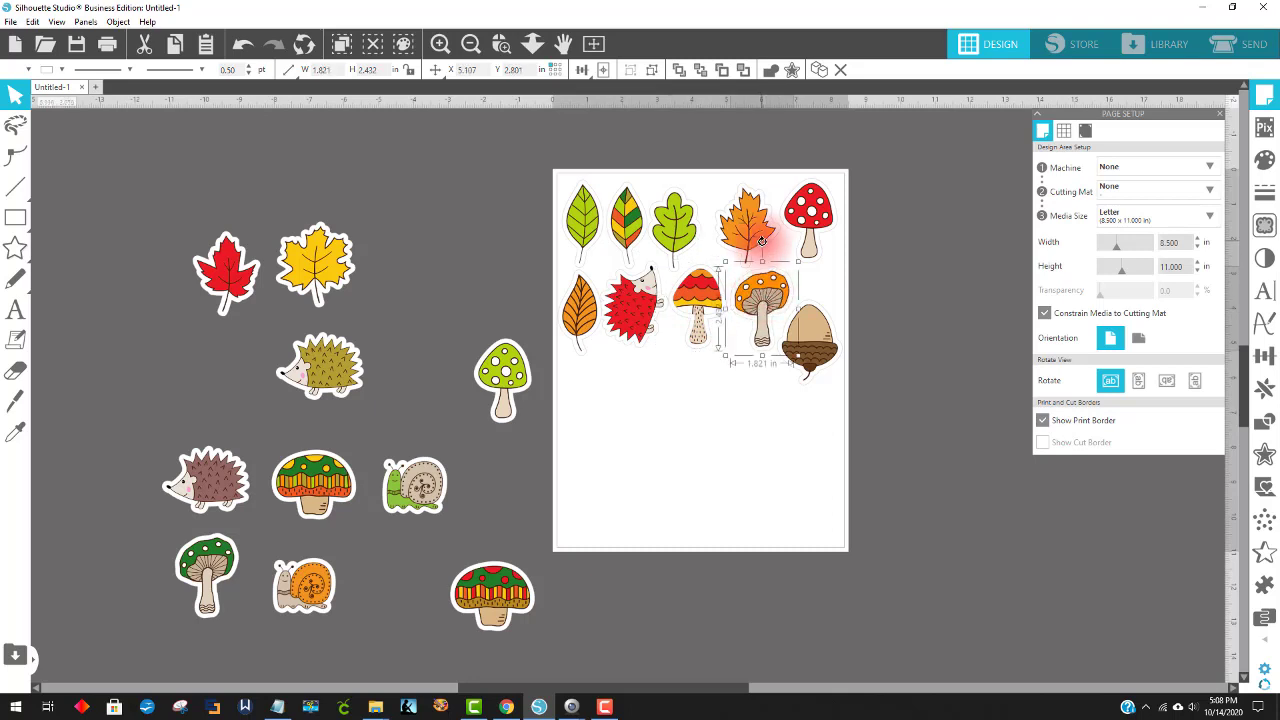
pyautogui.moveTo(762, 241); pyautogui.dragTo(735, 310)
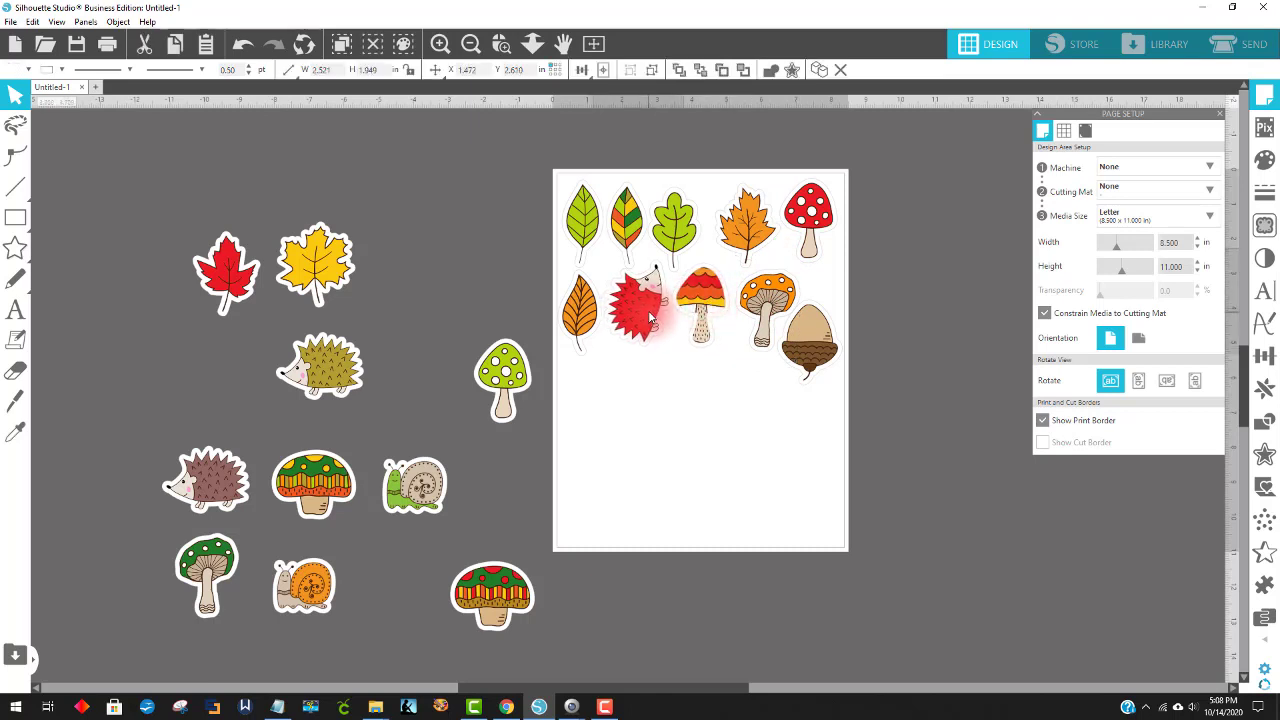
# Step: Place the red-dotted green mushroom, light green mushroom, green snail and yellow maple leaf in the page's lower right area
pyautogui.moveTo(452, 578); pyautogui.dragTo(760, 490)
pyautogui.moveTo(498, 373); pyautogui.dragTo(806, 409)
pyautogui.moveTo(414, 486); pyautogui.dragTo(725, 378)
pyautogui.moveTo(320, 268); pyautogui.dragTo(760, 455)
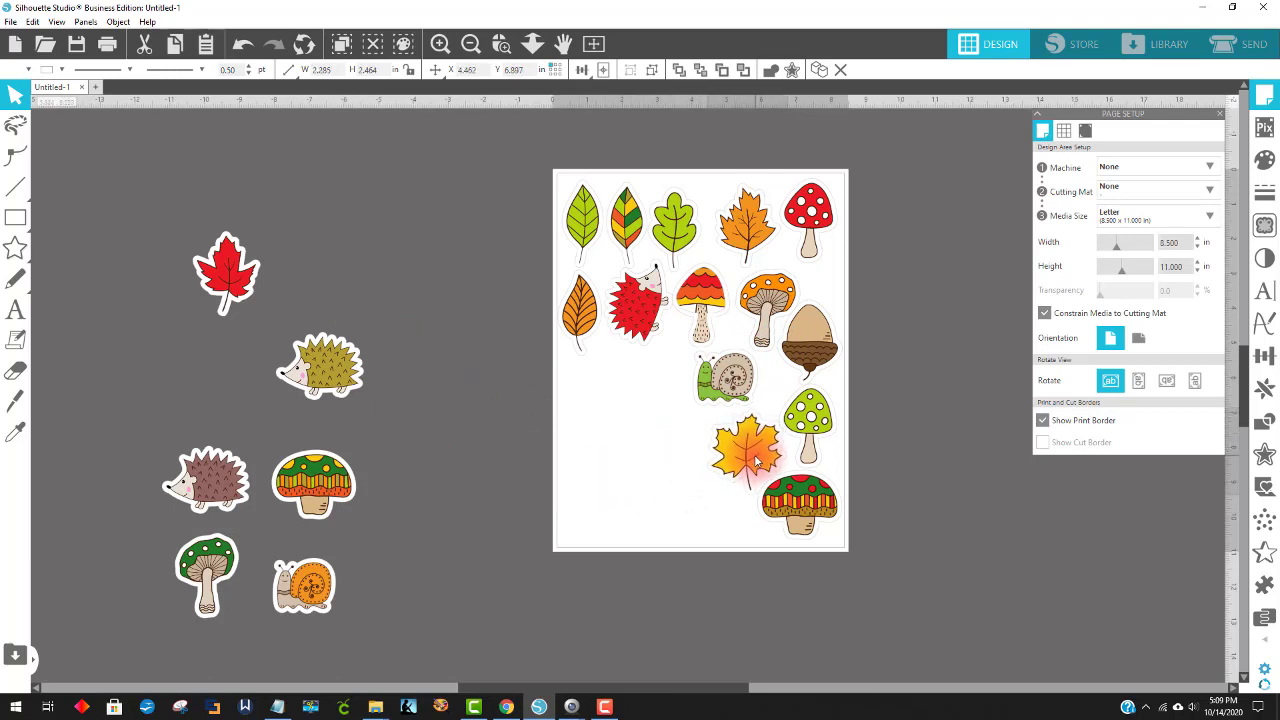
# Step: Place the olive hedgehog beside the green snail and the red maple leaf in the page's lower left corner
pyautogui.moveTo(325, 376); pyautogui.dragTo(643, 394)
pyautogui.moveTo(255, 273); pyautogui.dragTo(622, 502)
pyautogui.click(137, 528)
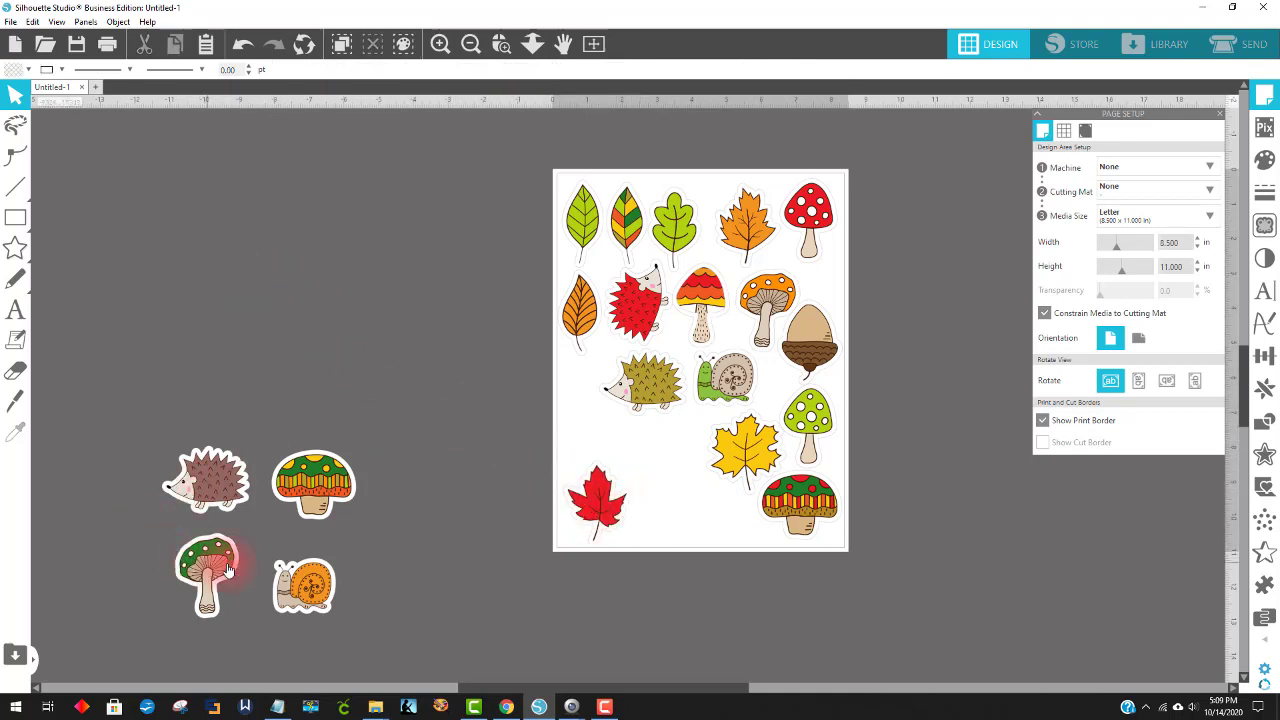
# Step: Turn the white-dotted green mushroom upside down above the red maple leaf and place the yellow-dotted mushroom below the olive hedgehog
pyautogui.moveTo(228, 570); pyautogui.dragTo(601, 466)
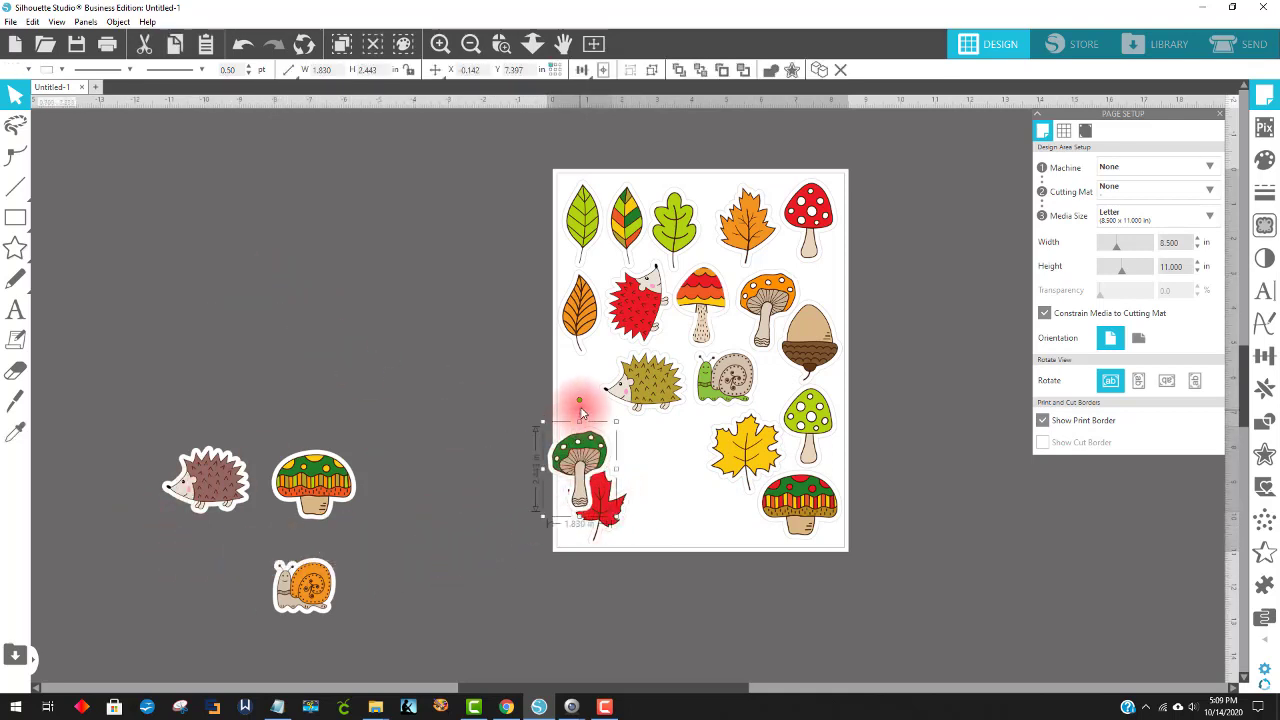
pyautogui.moveTo(579, 401)
pyautogui.mouseDown()
pyautogui.moveTo(535, 447)
pyautogui.moveTo(551, 512)
pyautogui.moveTo(578, 492)
pyautogui.moveTo(586, 380)
pyautogui.moveTo(580, 420)
pyautogui.mouseUp()
pyautogui.moveTo(576, 474); pyautogui.dragTo(589, 446)
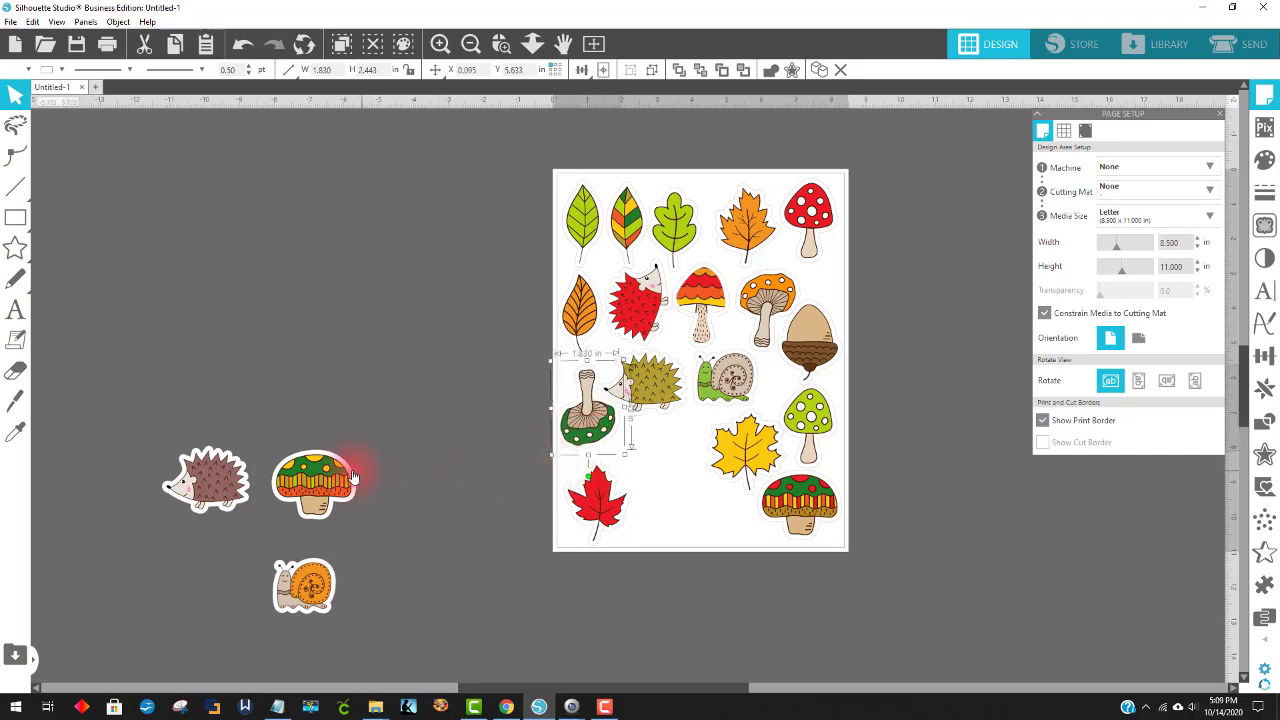
pyautogui.moveTo(352, 478); pyautogui.dragTo(693, 444)
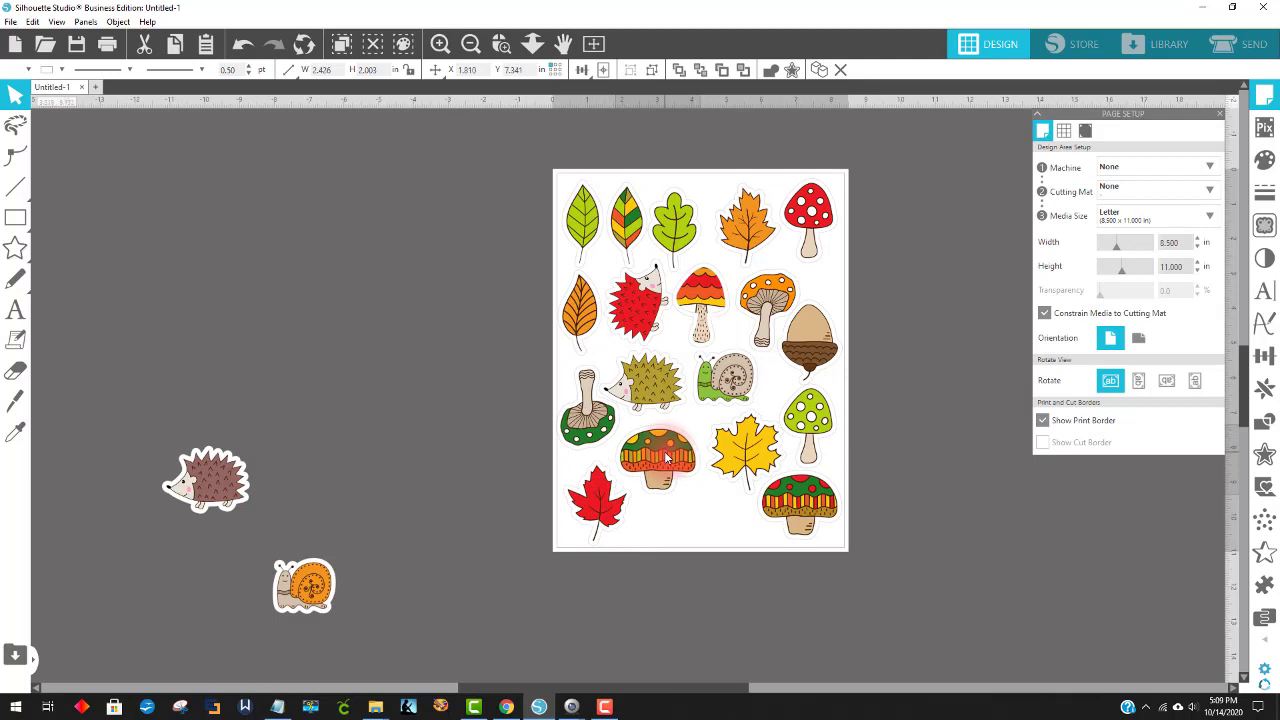
# Step: Place the orange snail at the page's bottom edge beside the red-dotted mushroom and shift the orange mushroom in the second row slightly left
pyautogui.click(463, 621)
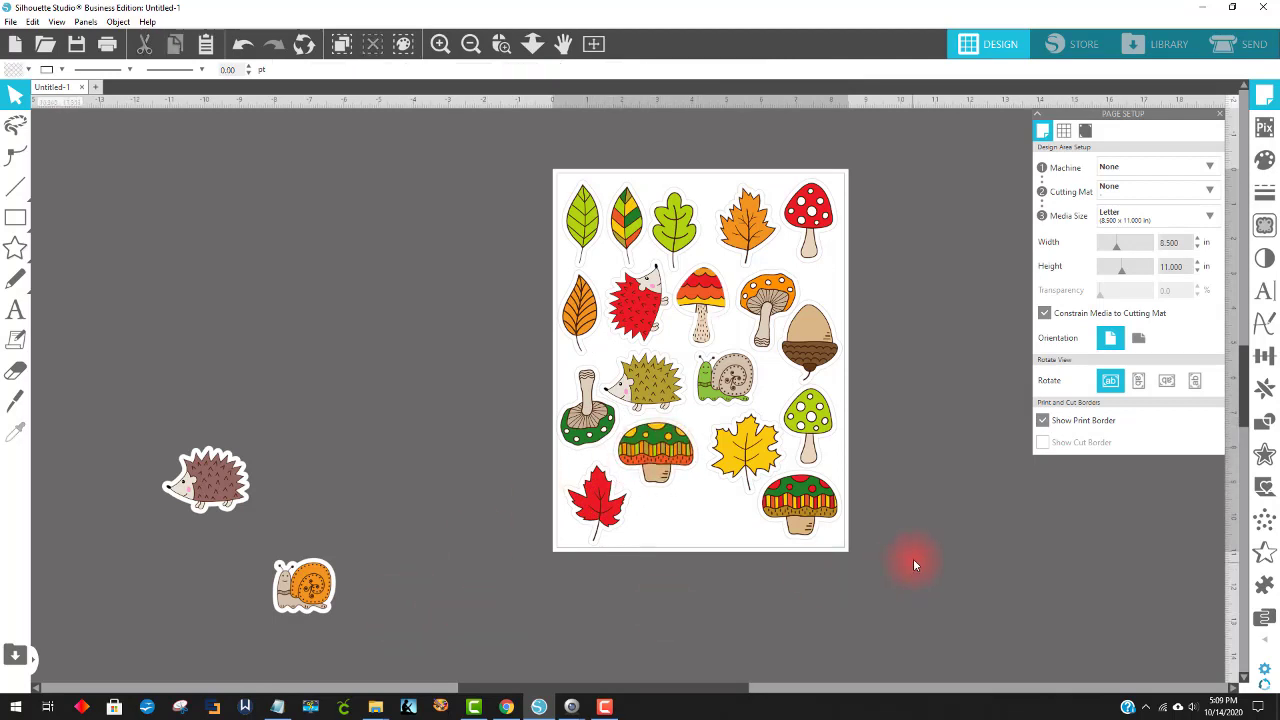
pyautogui.click(771, 290)
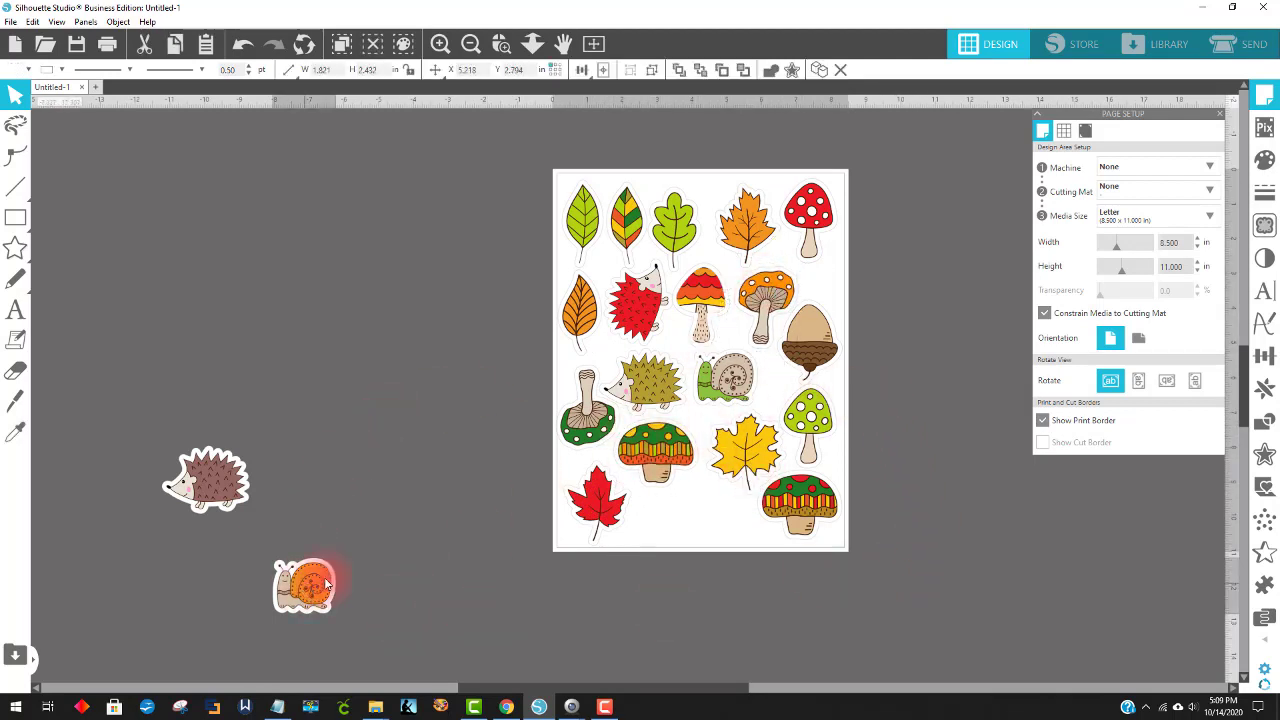
pyautogui.moveTo(296, 583); pyautogui.dragTo(735, 386)
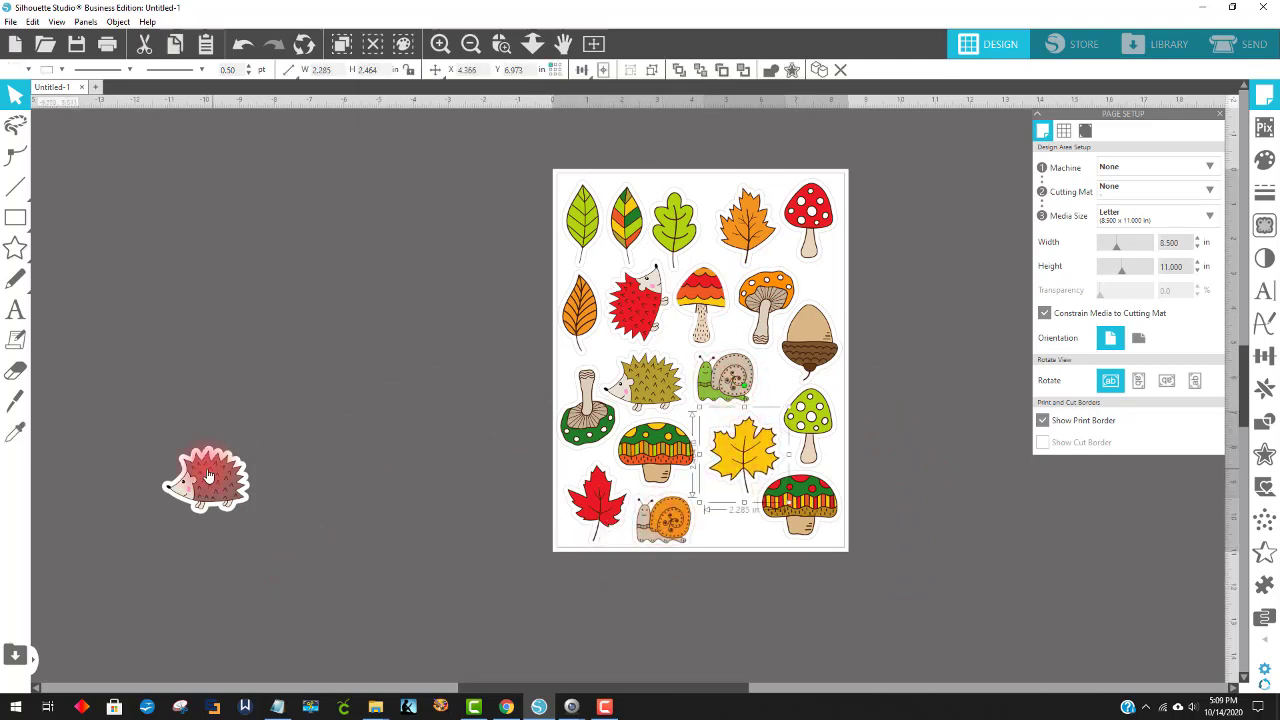
pyautogui.moveTo(196, 472); pyautogui.dragTo(405, 494)
pyautogui.moveTo(671, 520); pyautogui.dragTo(733, 520)
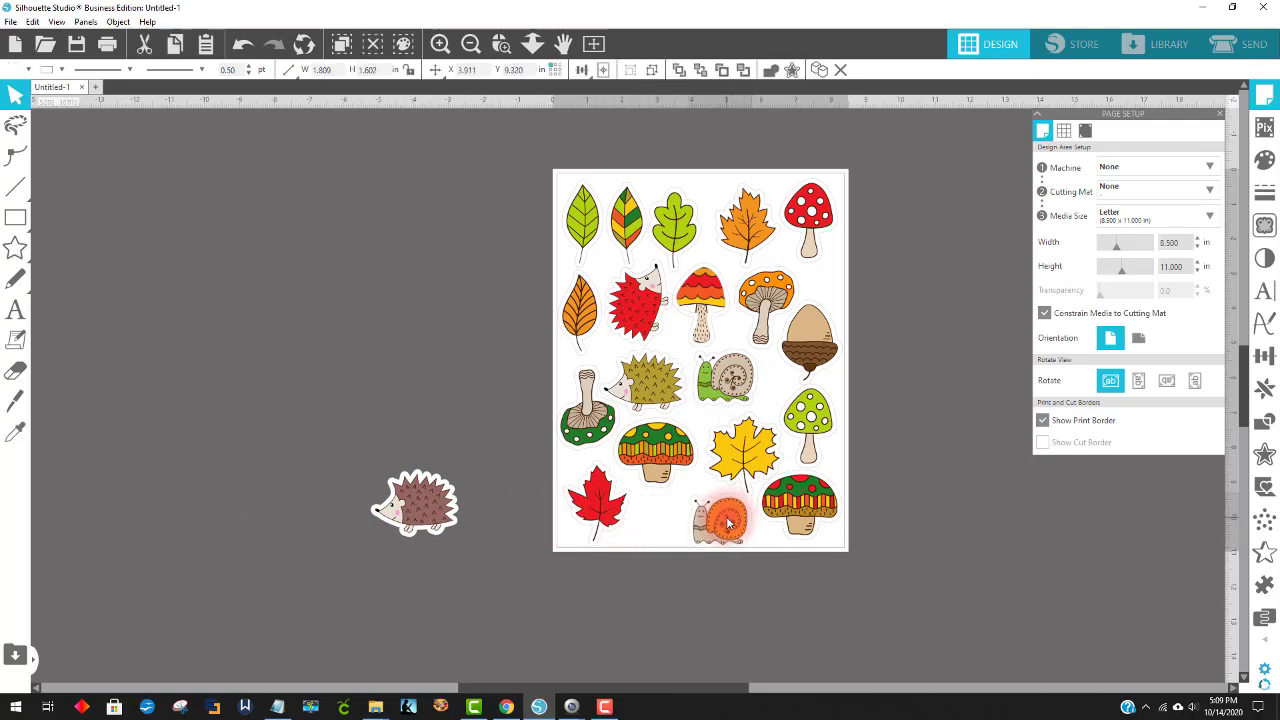
pyautogui.click(665, 518)
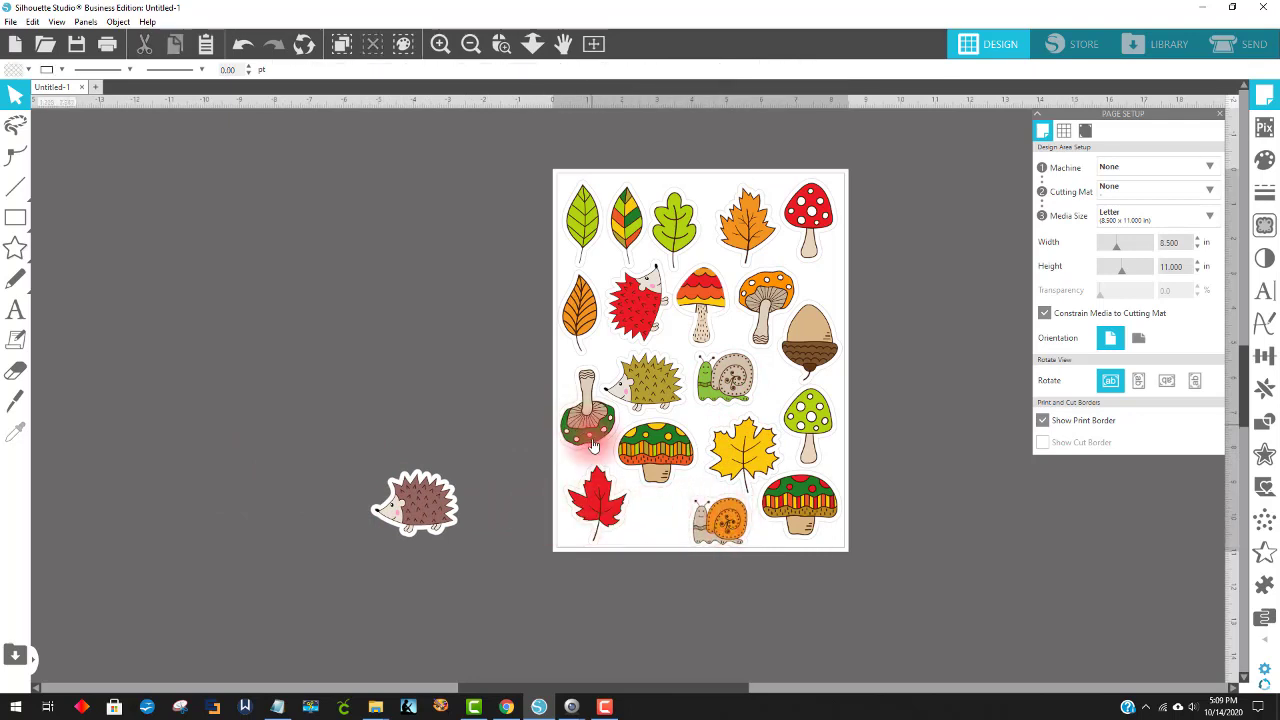
# Step: Move the red maple leaf beside the orange snail and stand the brown hedgehog upright in the page's lower left corner
pyautogui.moveTo(603, 505); pyautogui.dragTo(664, 520)
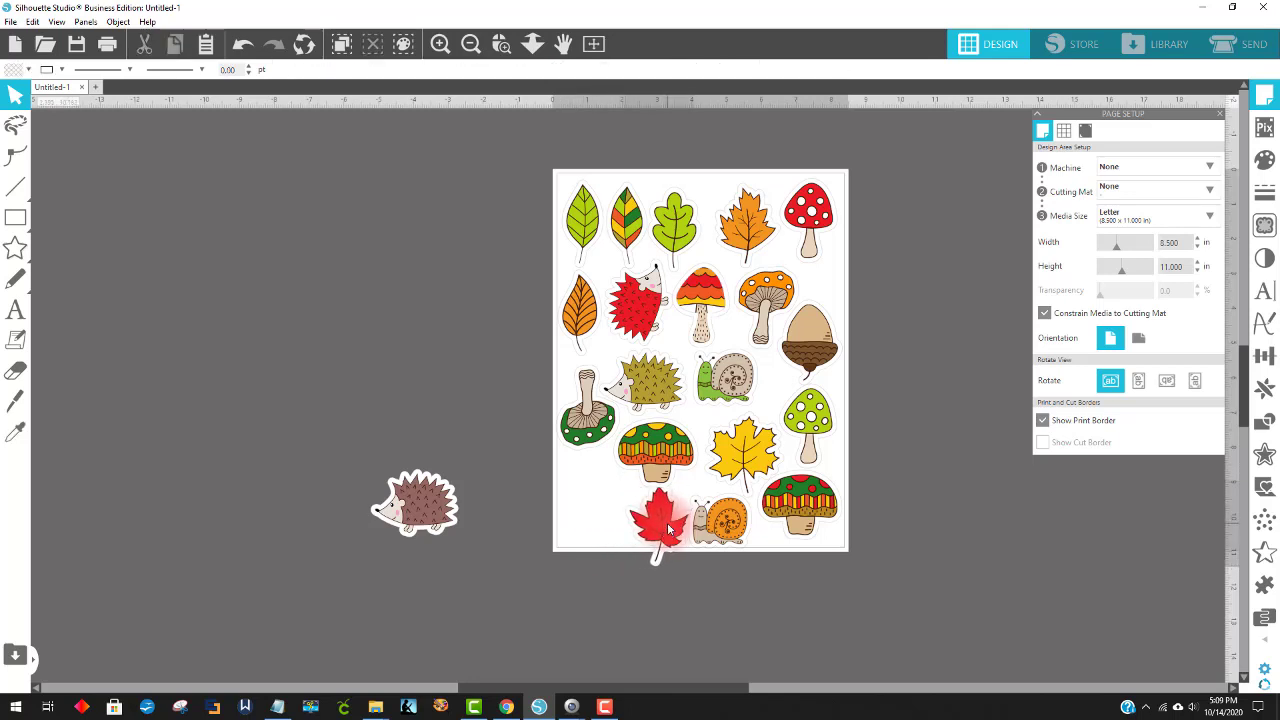
pyautogui.moveTo(459, 512); pyautogui.dragTo(610, 510)
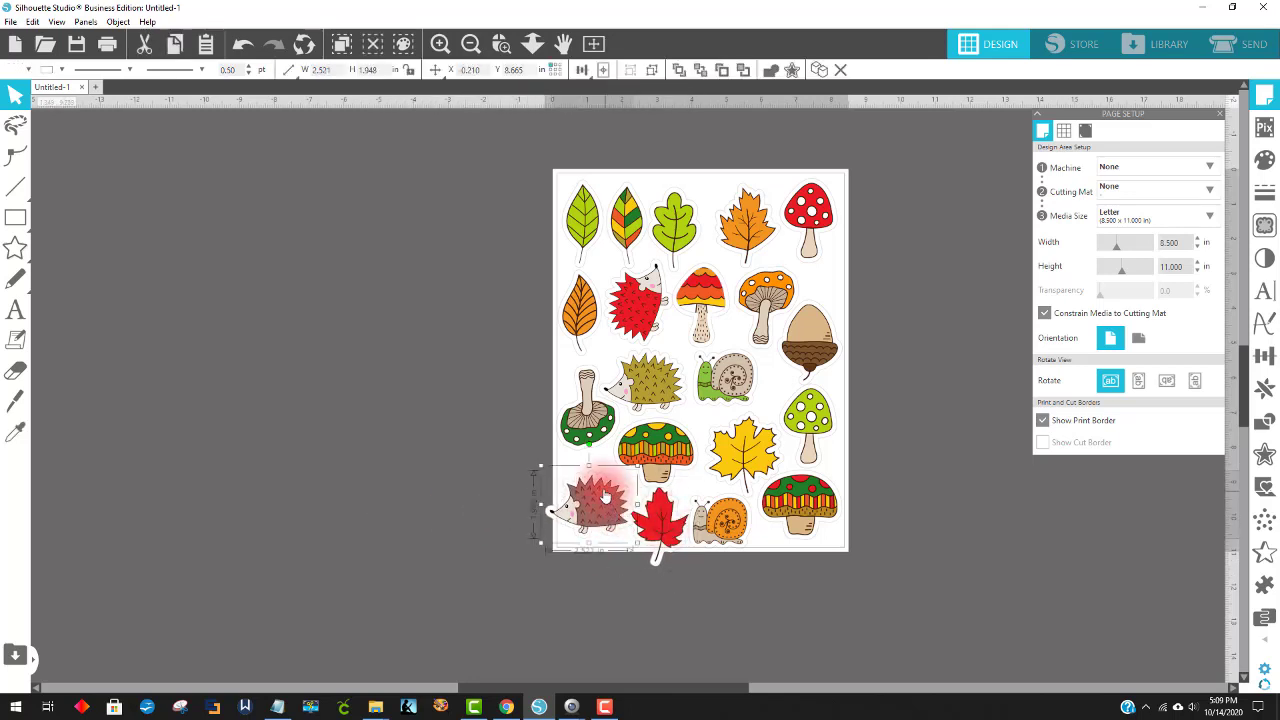
pyautogui.moveTo(589, 443); pyautogui.dragTo(611, 506)
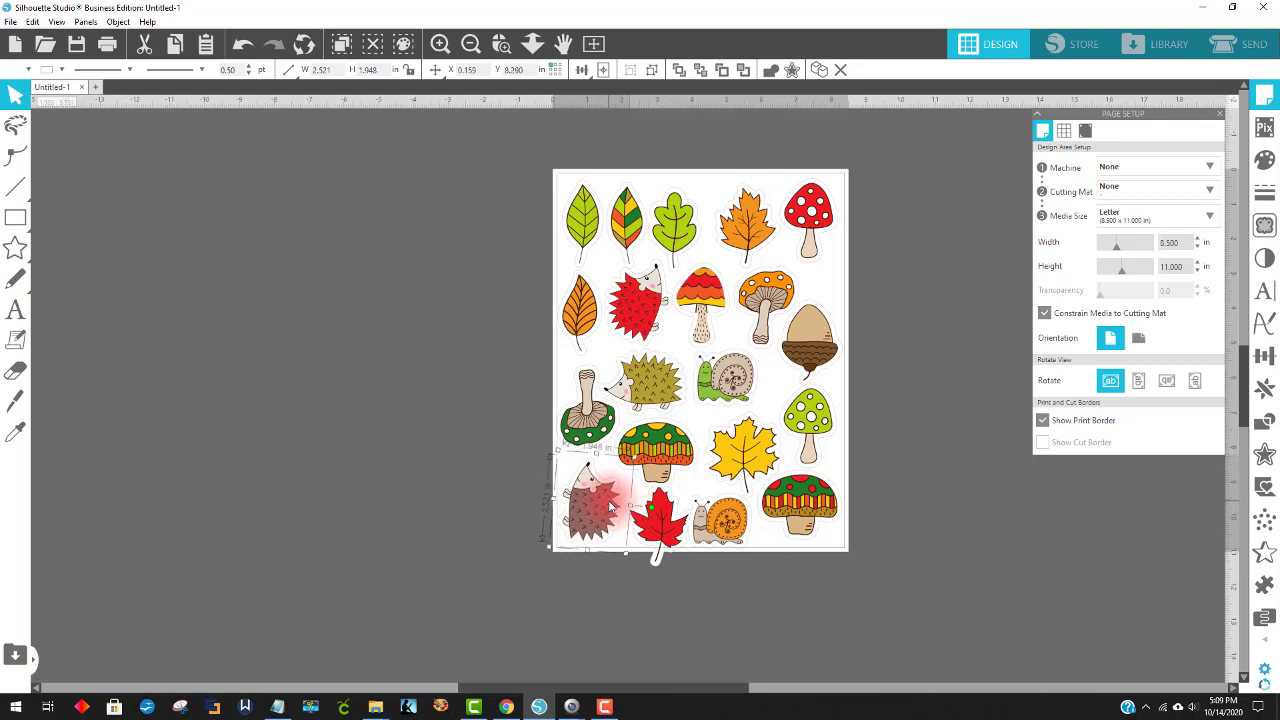
# Step: Shrink the yellow-dotted mushroom to about 1.72 in wide and fit the red maple leaf beneath it, tilted slightly counterclockwise
pyautogui.click(655, 458)
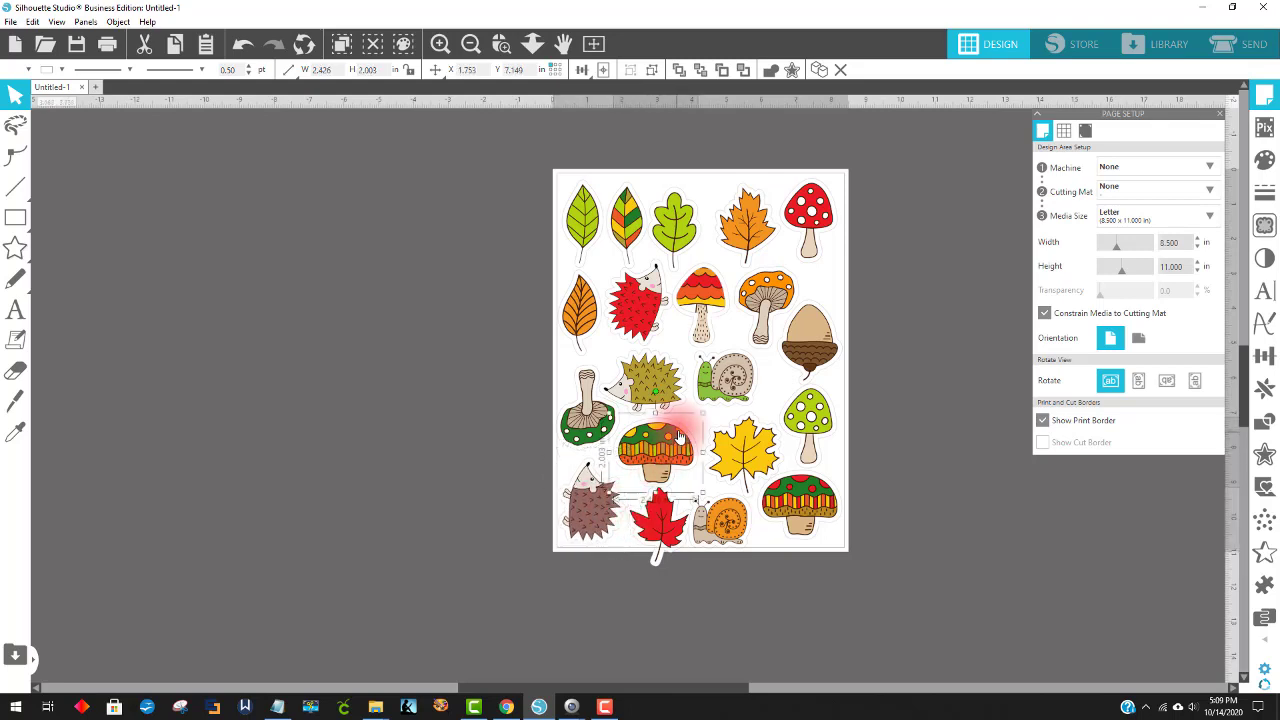
pyautogui.click(721, 500)
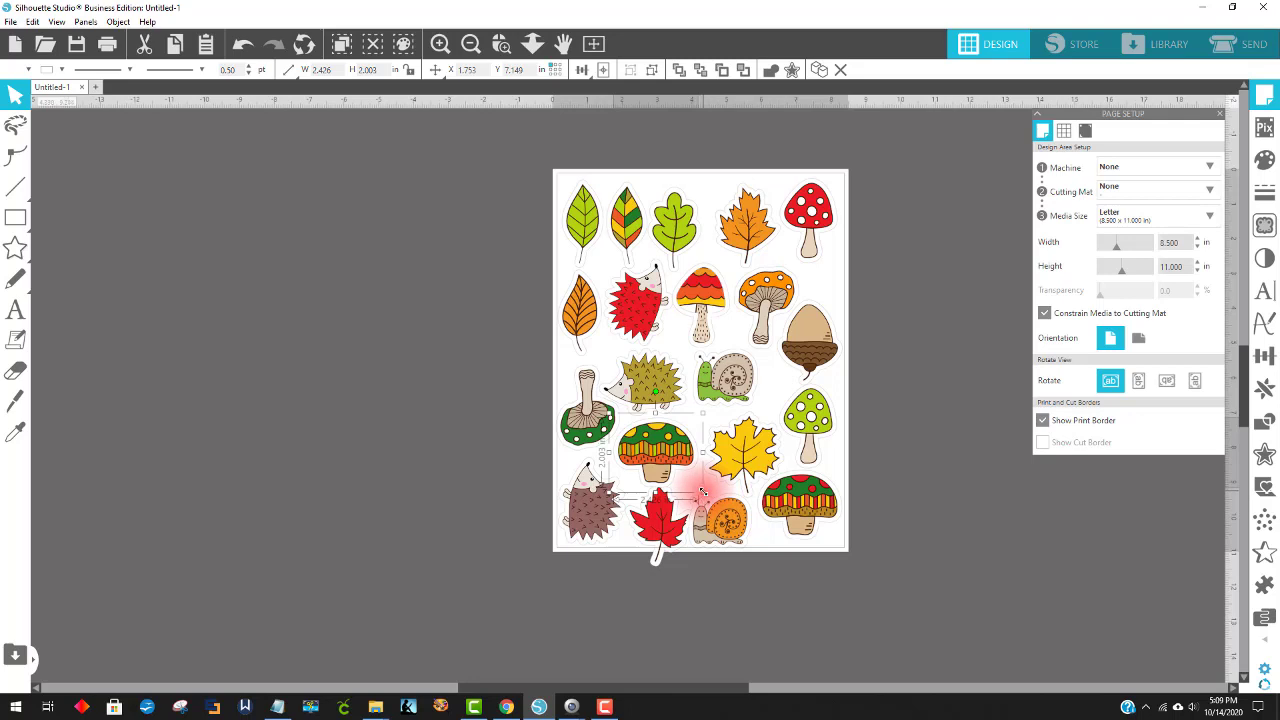
pyautogui.moveTo(700, 495); pyautogui.dragTo(660, 460)
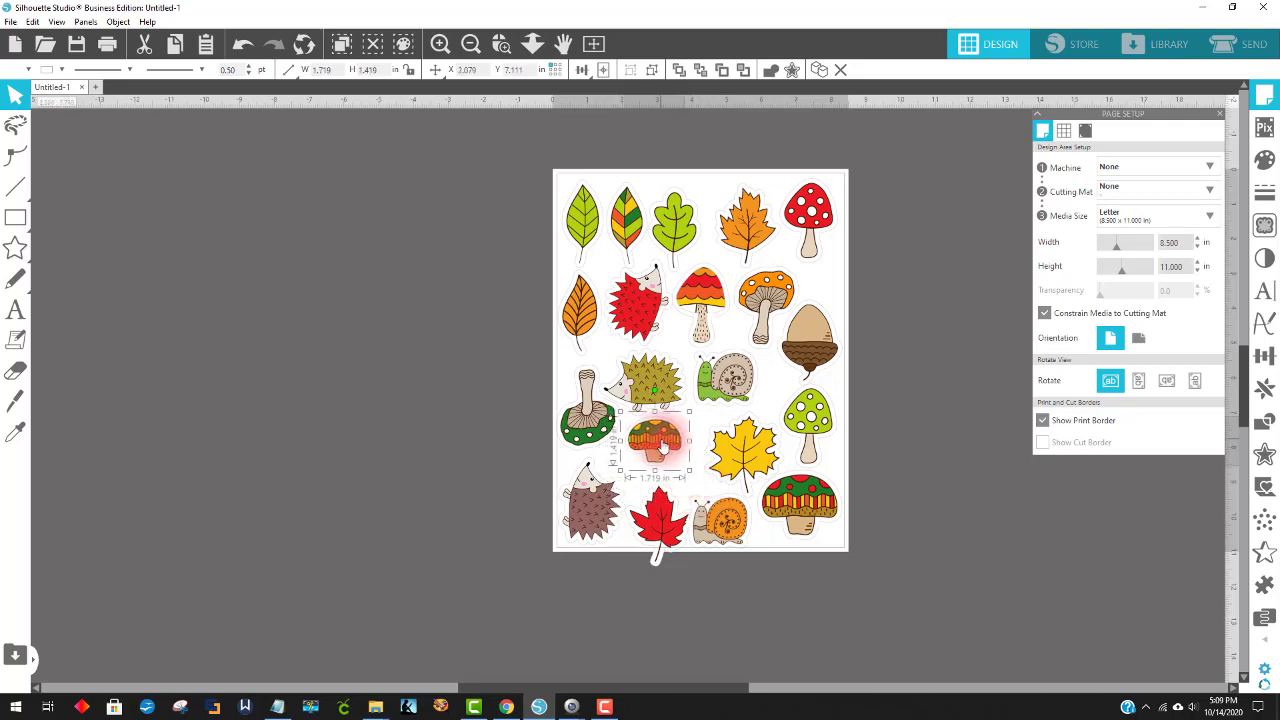
pyautogui.moveTo(661, 516); pyautogui.dragTo(664, 488)
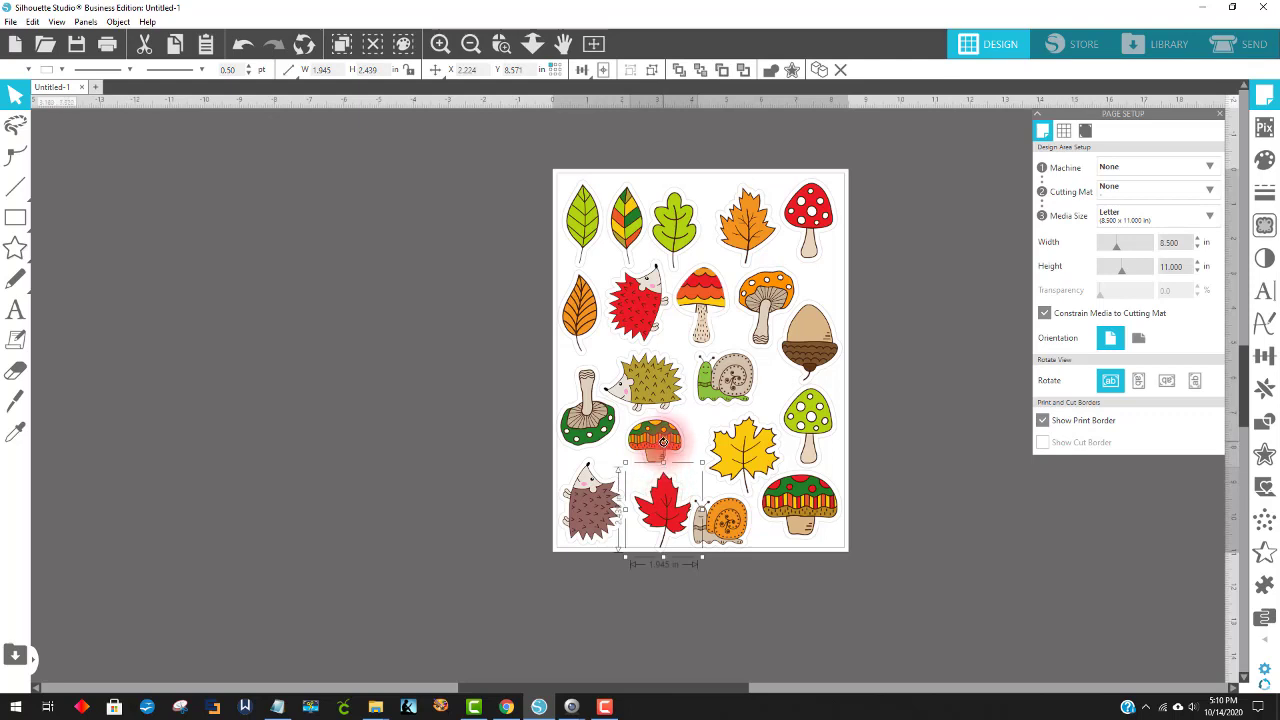
pyautogui.moveTo(663, 441); pyautogui.dragTo(660, 500)
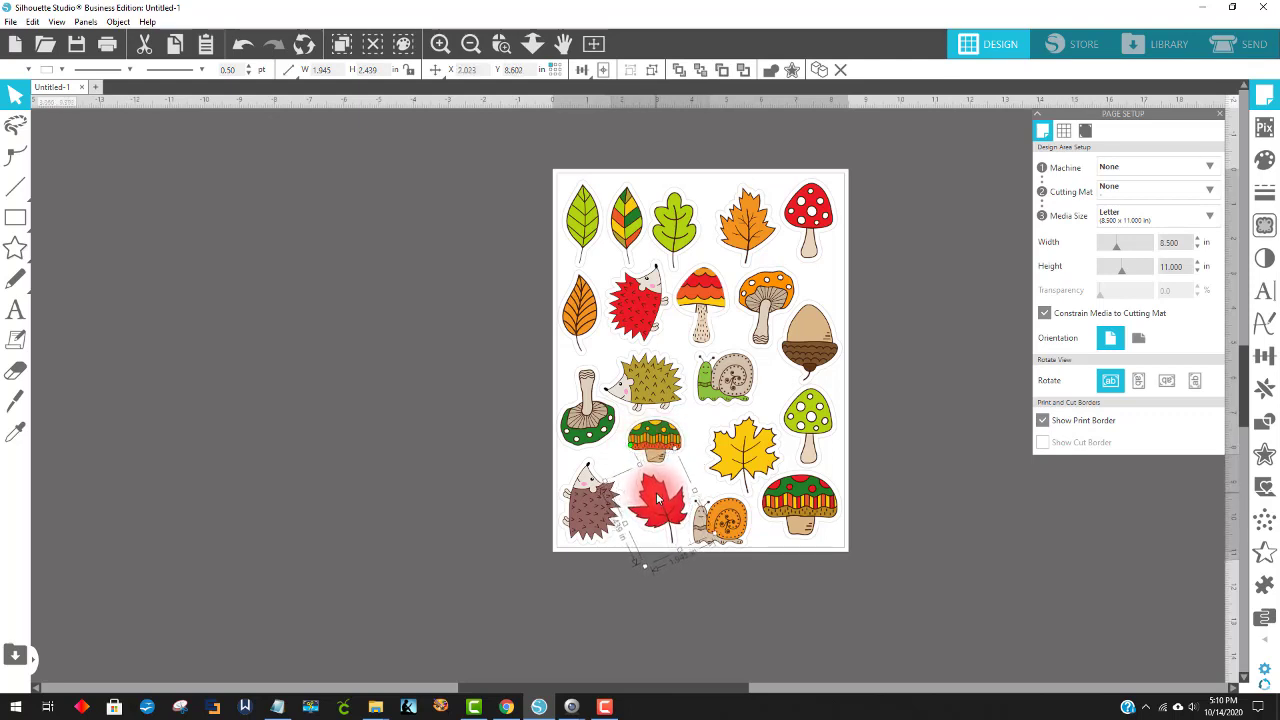
pyautogui.click(852, 435)
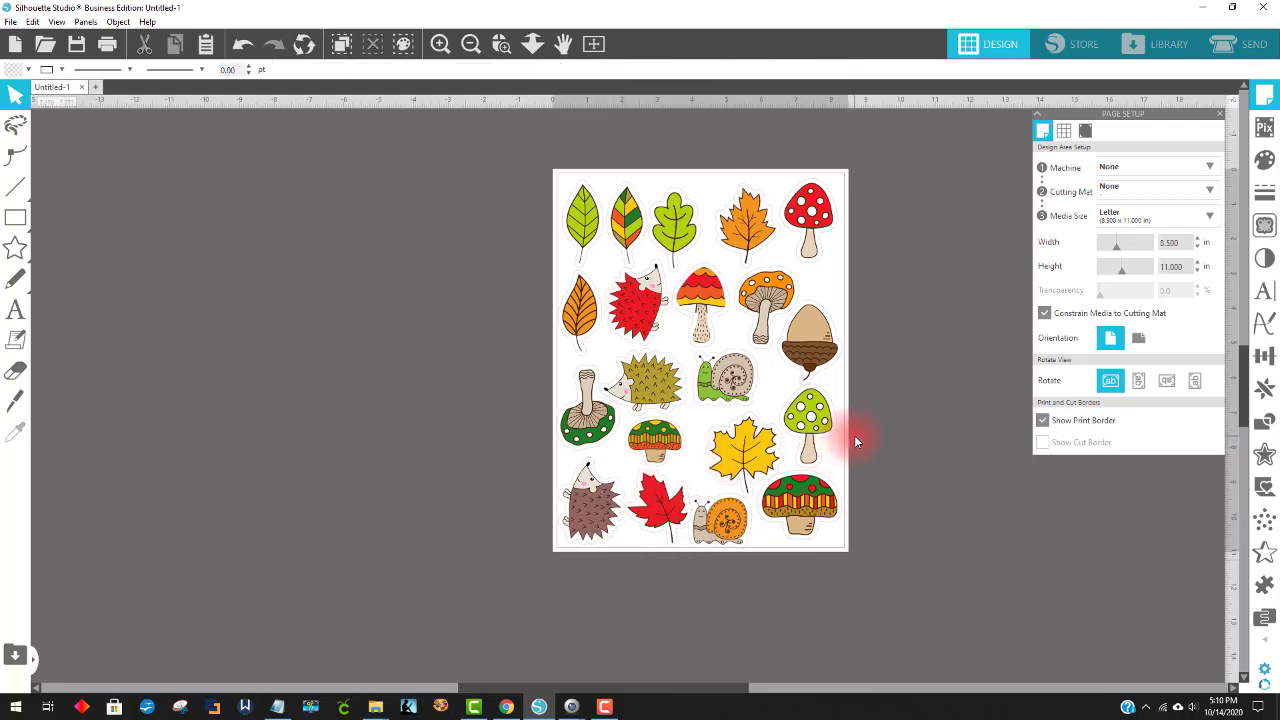
# Step: Shift the orange snail slightly right and the yellow maple leaf slightly up to even out their spacing
pyautogui.moveTo(728, 540); pyautogui.dragTo(733, 540)
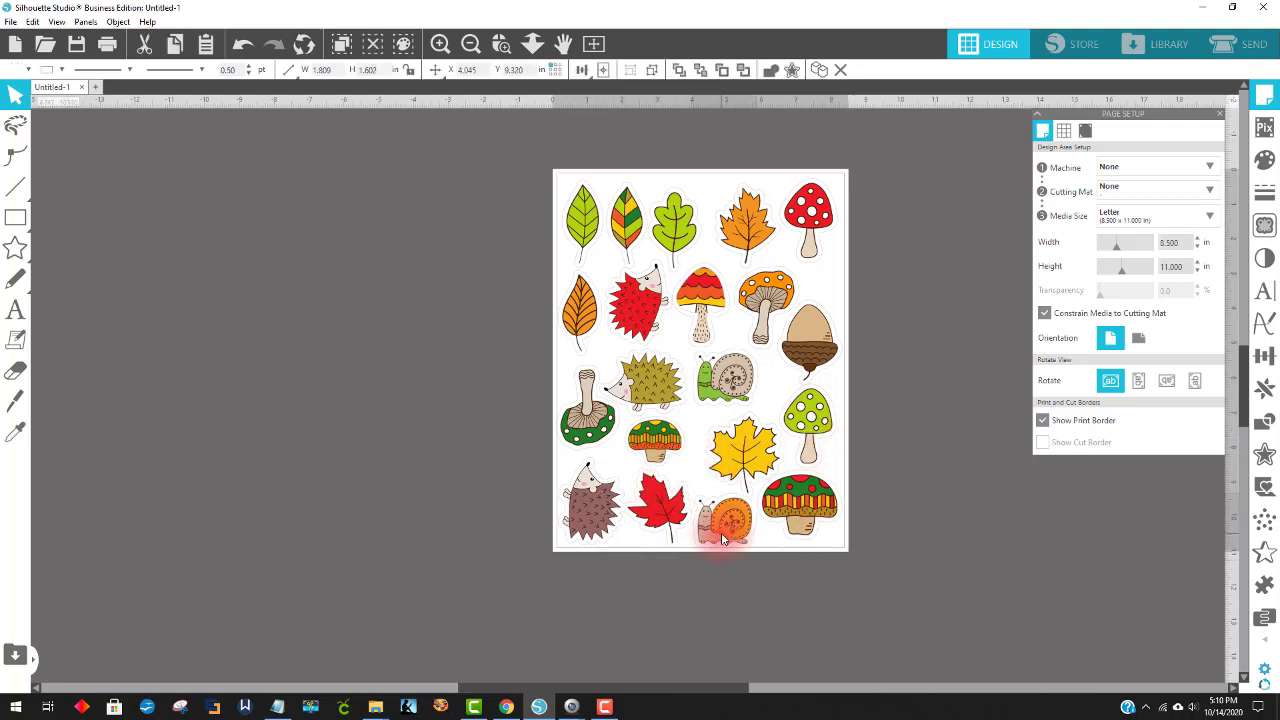
pyautogui.click(738, 462)
pyautogui.click(894, 457)
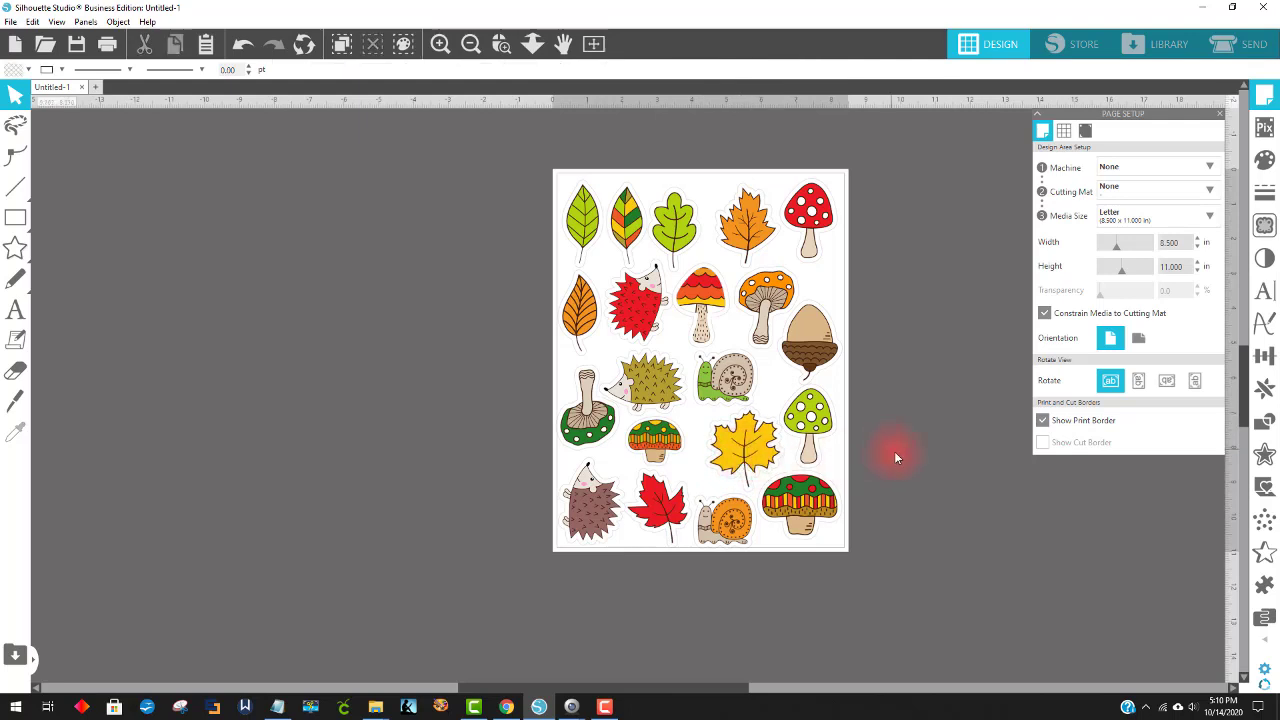
pyautogui.click(633, 311)
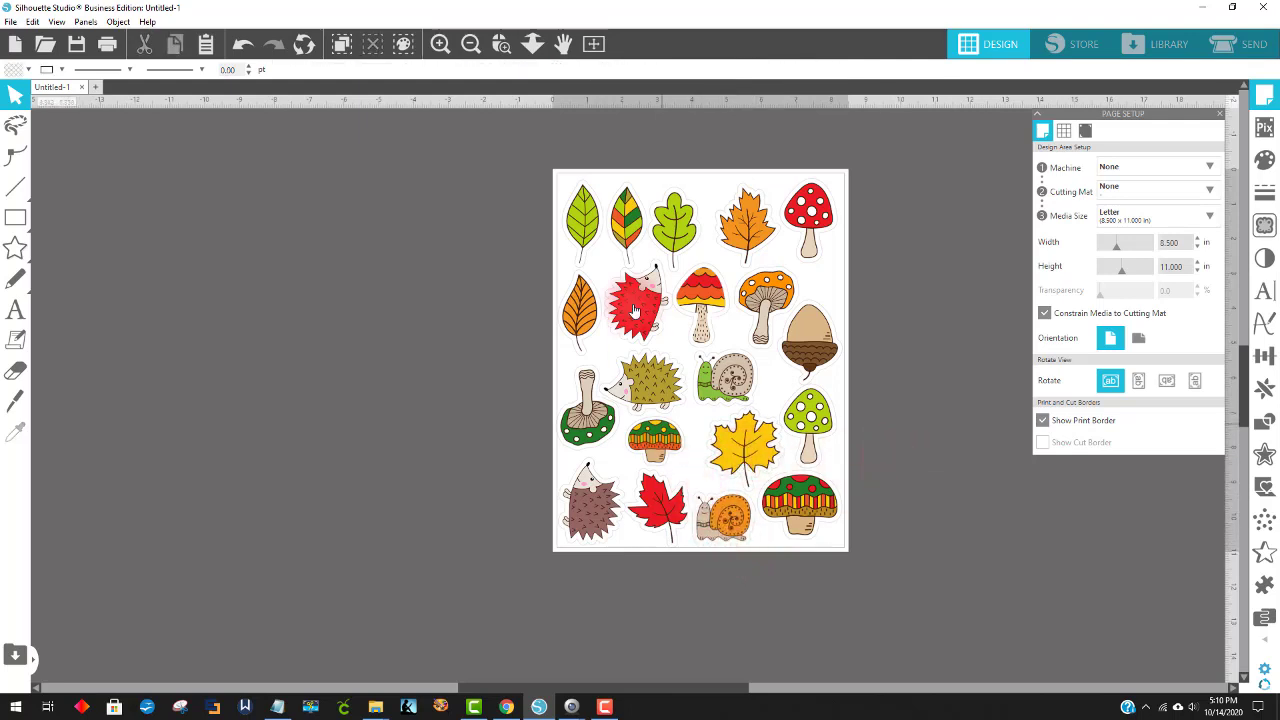
# Step: Raise the multicolored leaf in the top row slightly to clear the red hedgehog below it
pyautogui.click(503, 45)
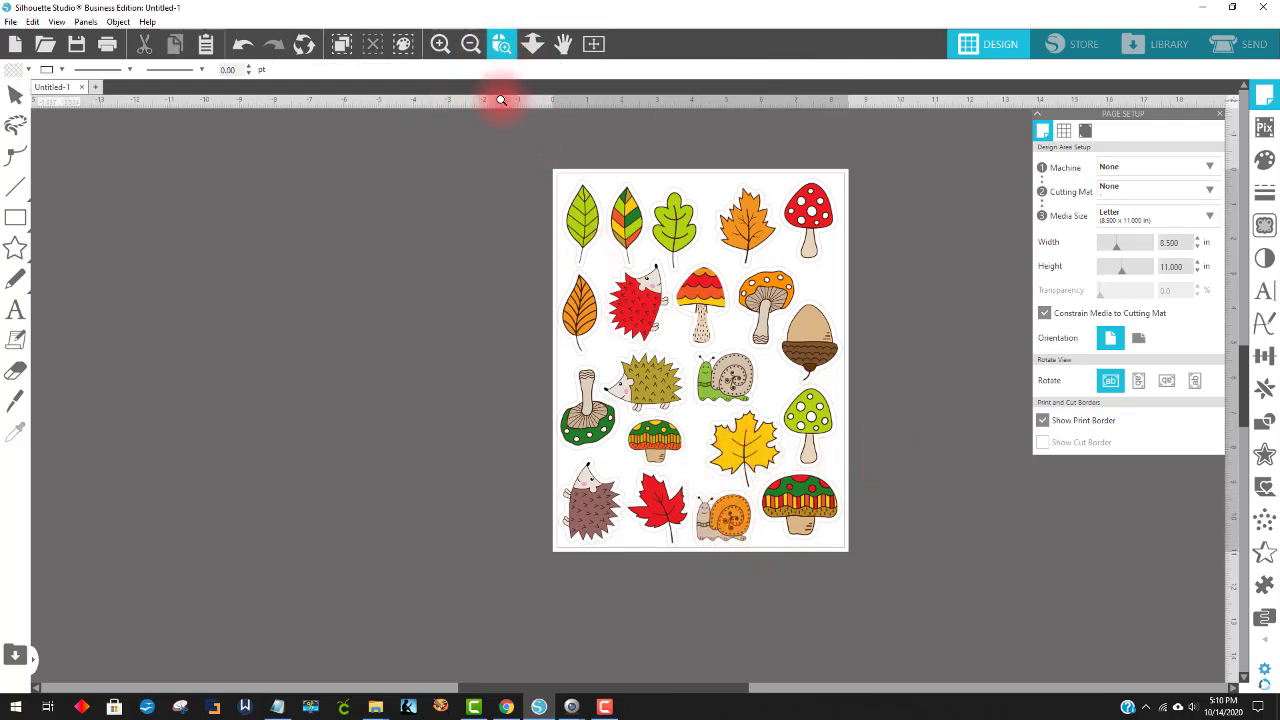
pyautogui.moveTo(502, 92); pyautogui.dragTo(844, 556)
pyautogui.click(625, 213)
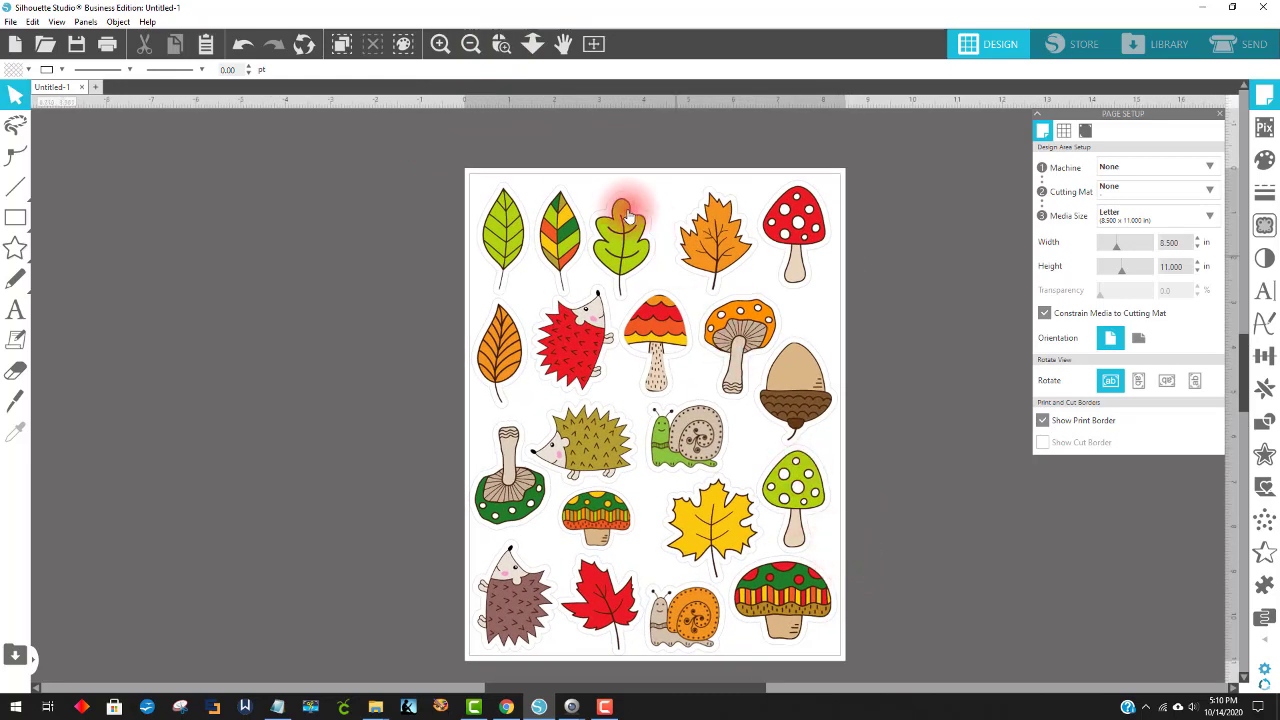
pyautogui.click(903, 344)
pyautogui.click(815, 271)
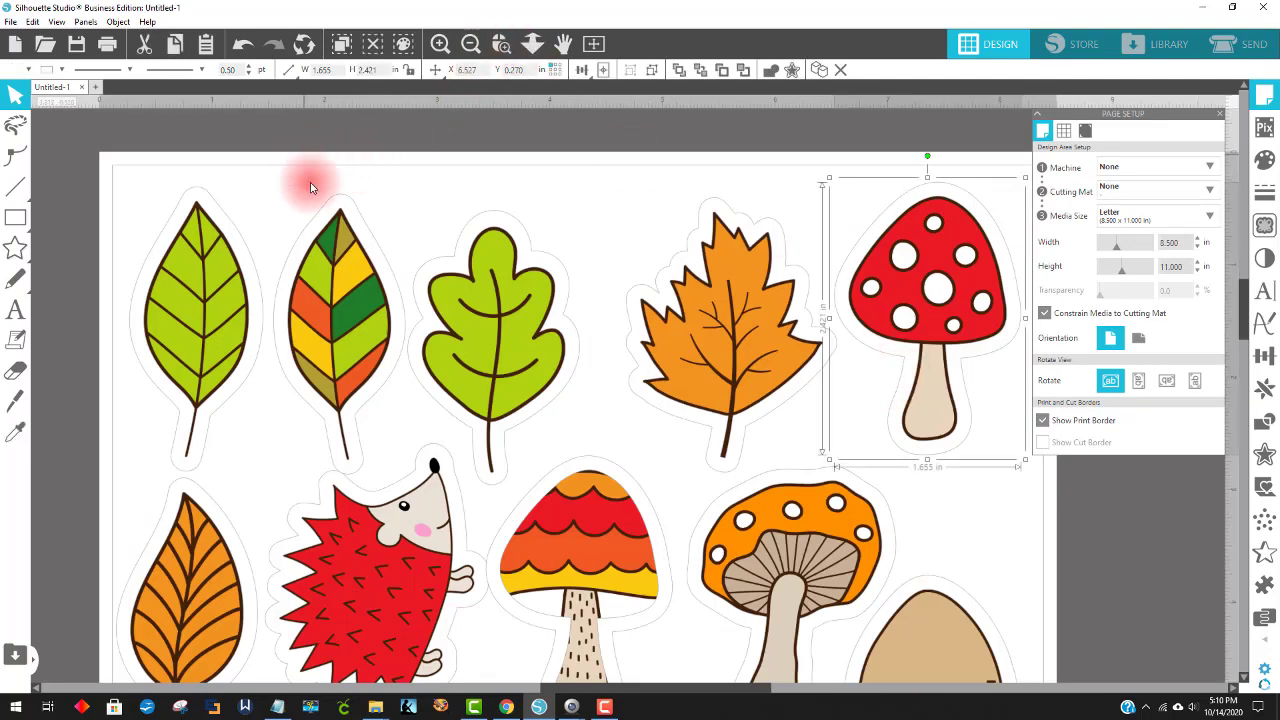
pyautogui.click(336, 265)
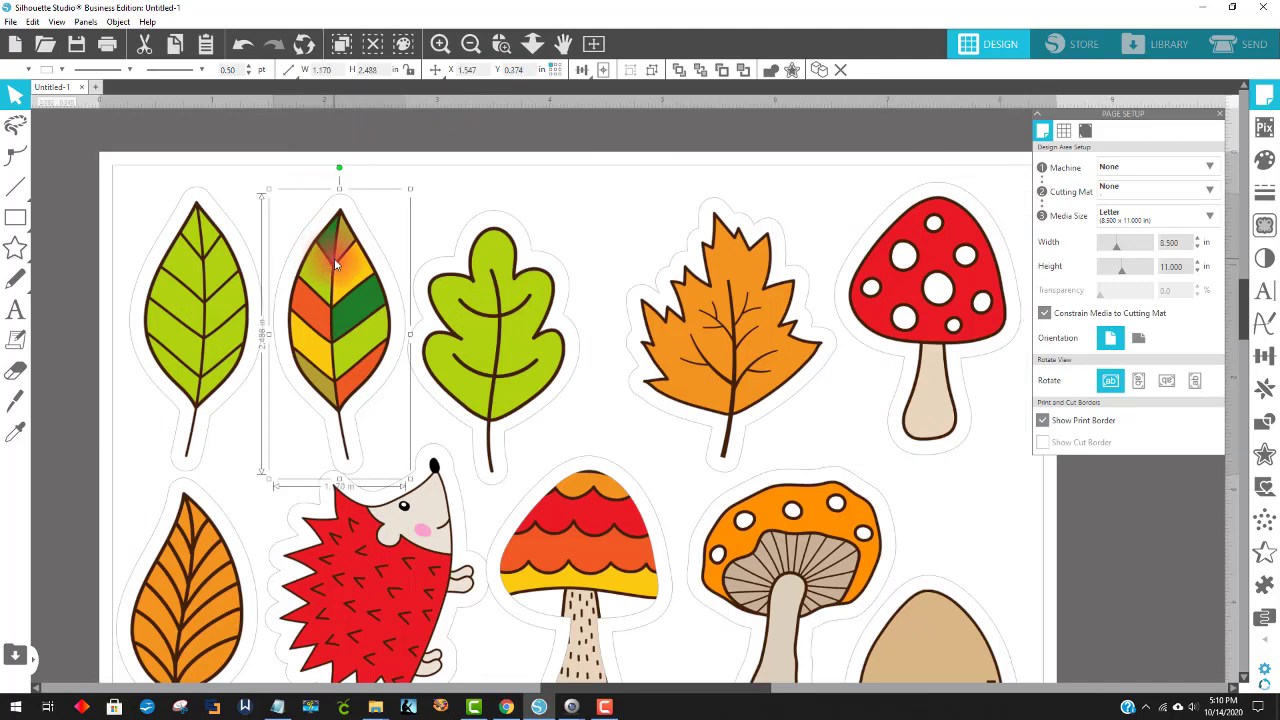
pyautogui.moveTo(336, 265); pyautogui.dragTo(336, 262)
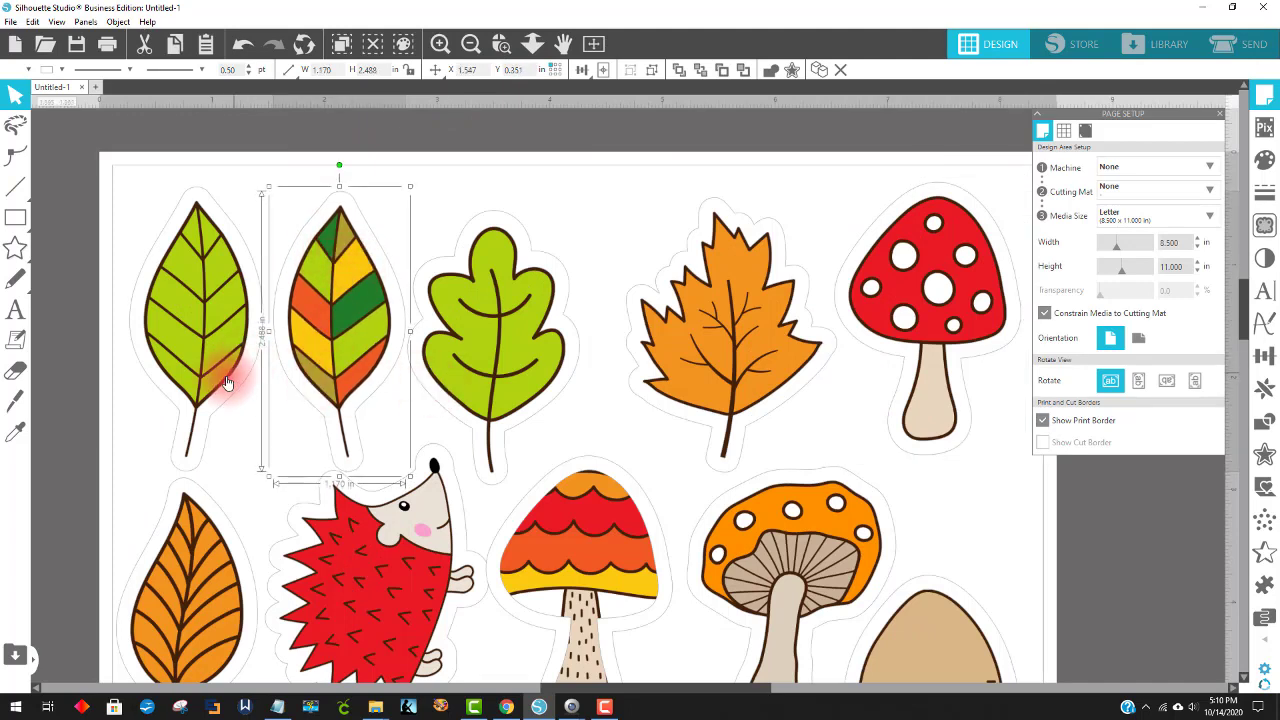
# Step: Shift the striped mushroom in the second row slightly right, away from the red hedgehog
pyautogui.scroll(-2, 972, 380)
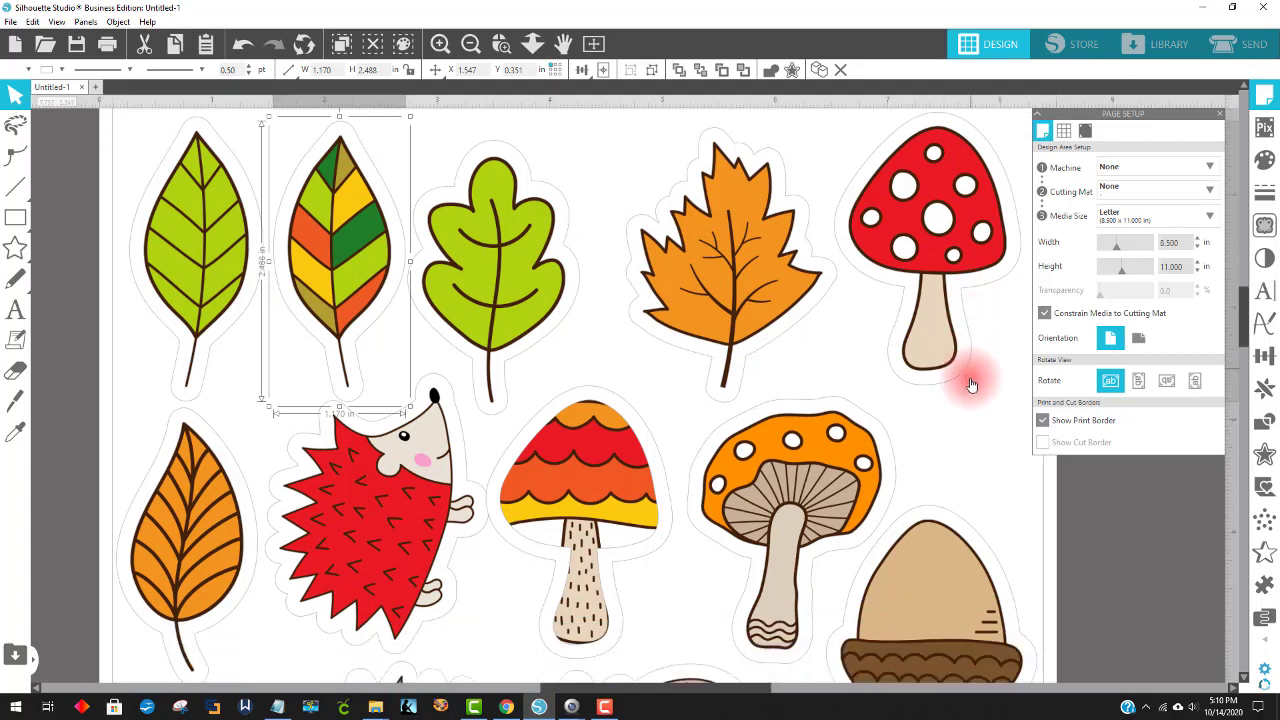
pyautogui.scroll(-3, 972, 385)
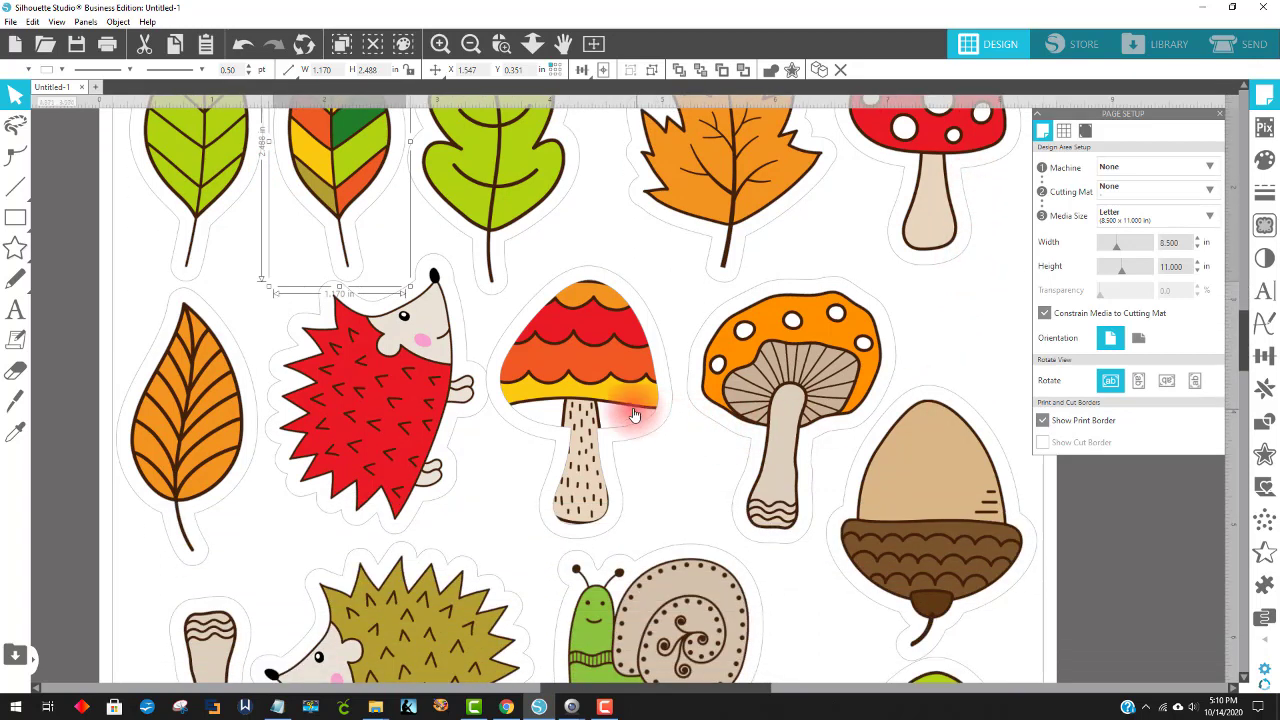
pyautogui.click(634, 415)
pyautogui.moveTo(634, 415); pyautogui.dragTo(637, 415)
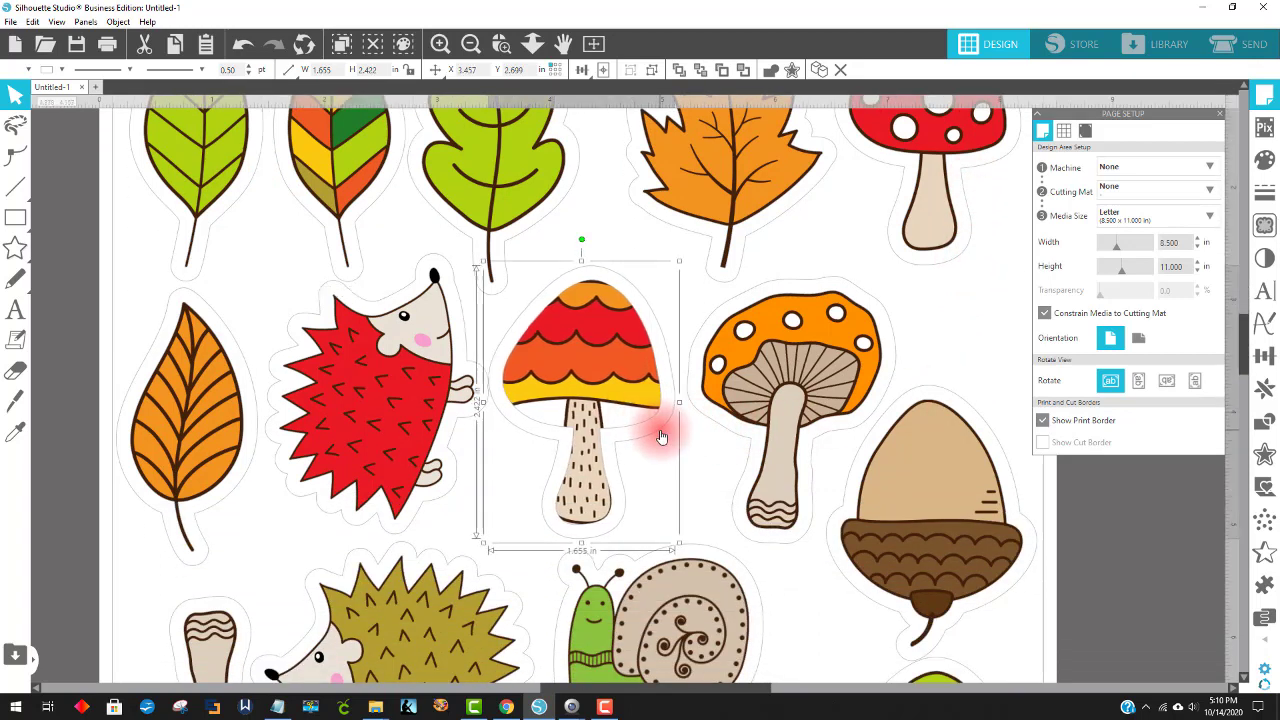
pyautogui.press('Right')
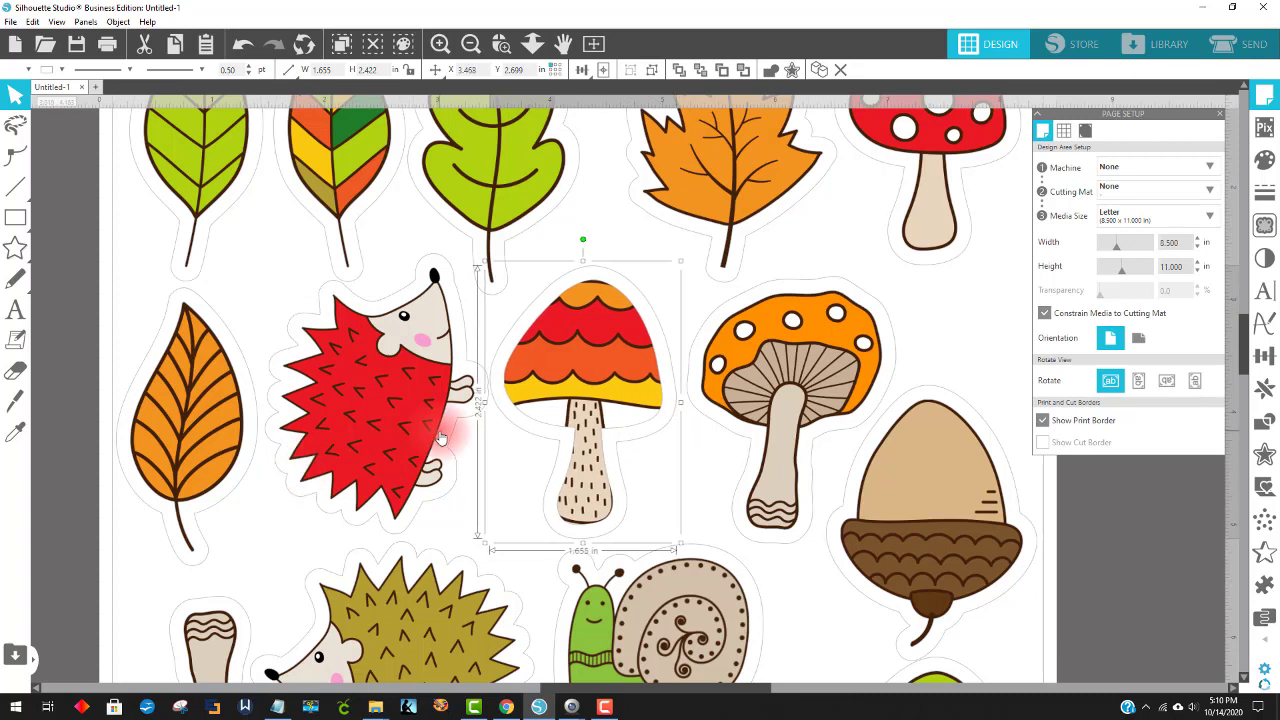
# Step: Nudge the upside-down green mushroom and the olive hedgehog slightly right, bringing the mushroom inside the print border
pyautogui.scroll(-1, 437, 422)
pyautogui.scroll(-3, 437, 422)
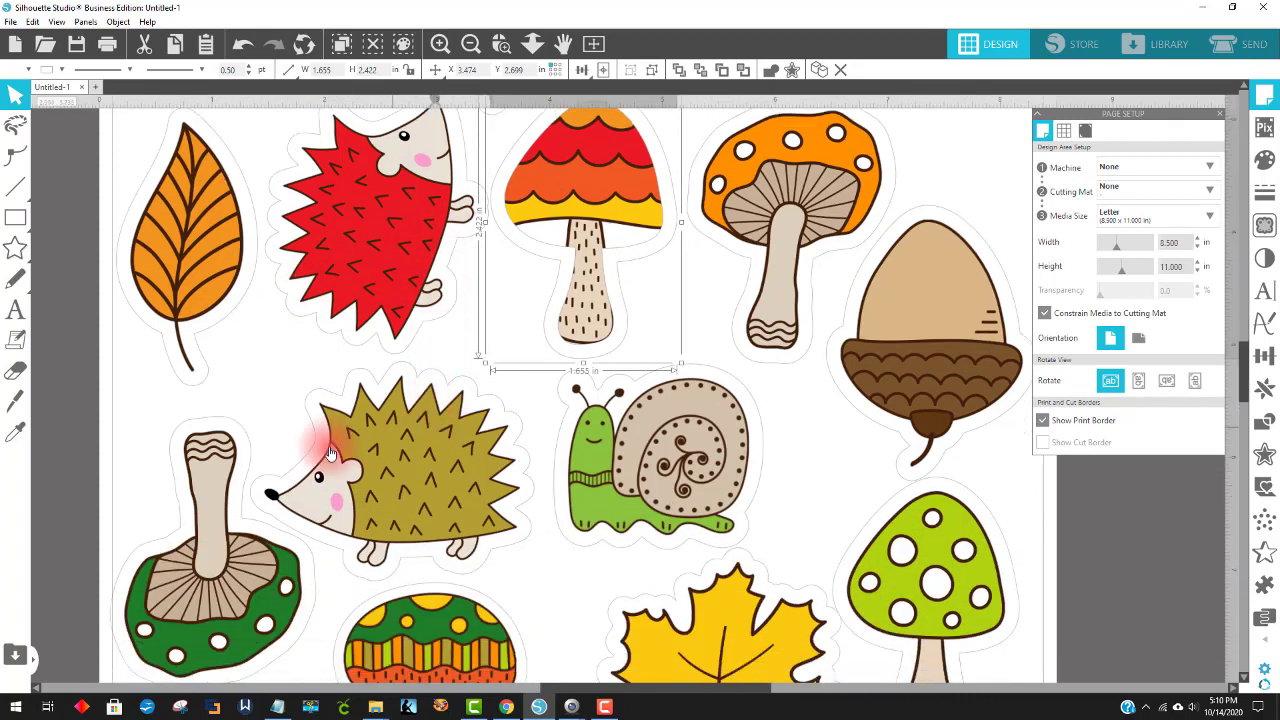
pyautogui.click(232, 551)
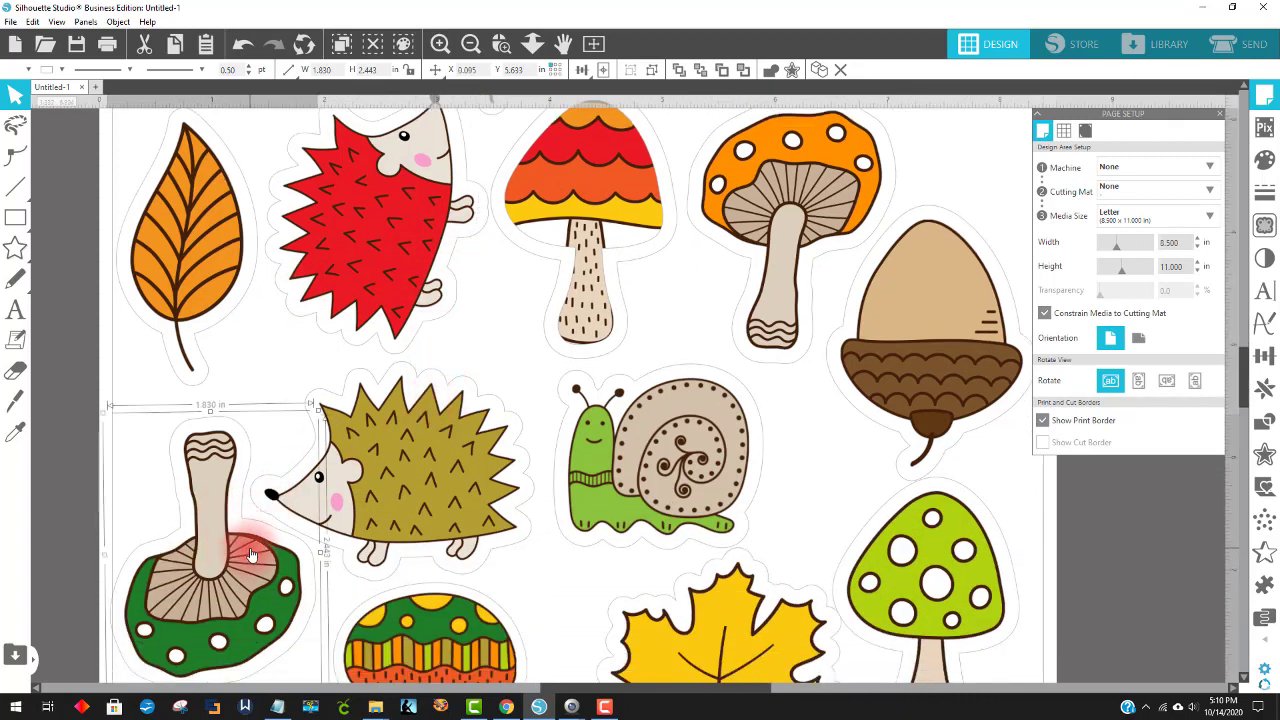
pyautogui.press('Right')
pyautogui.press('Right')
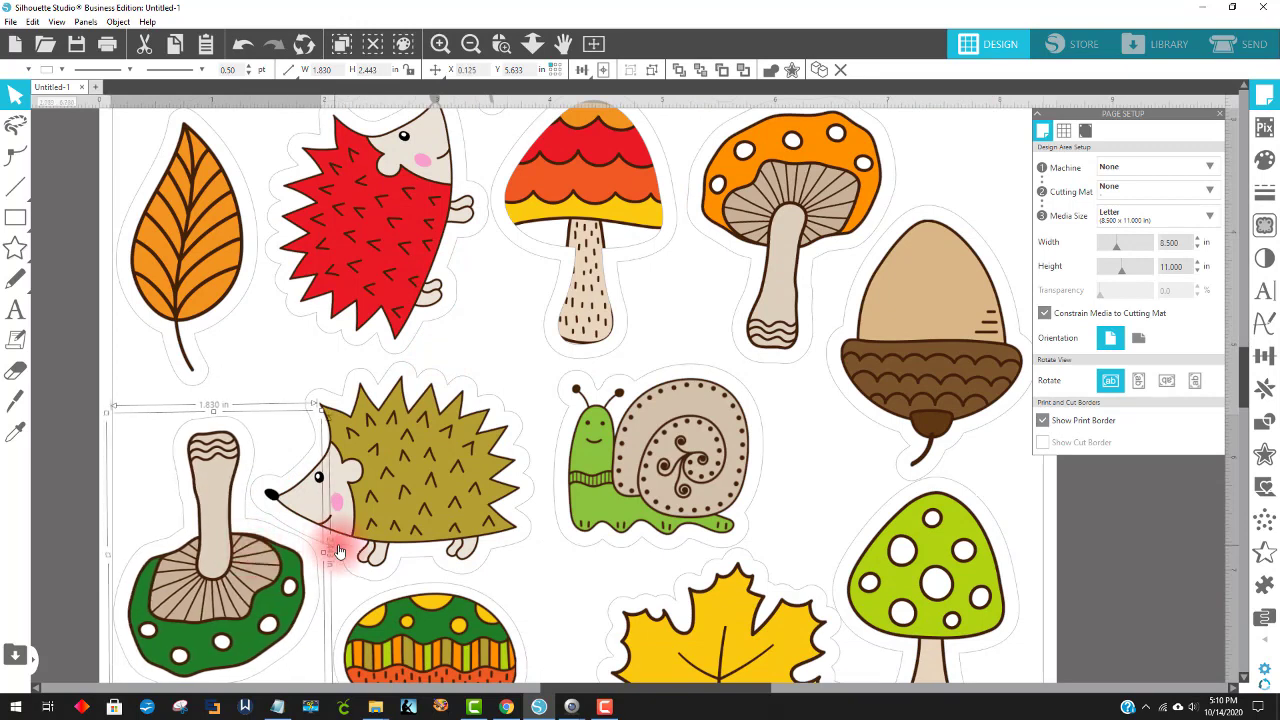
pyautogui.click(424, 500)
pyautogui.press('Right')
pyautogui.press('Right')
pyautogui.press('Right')
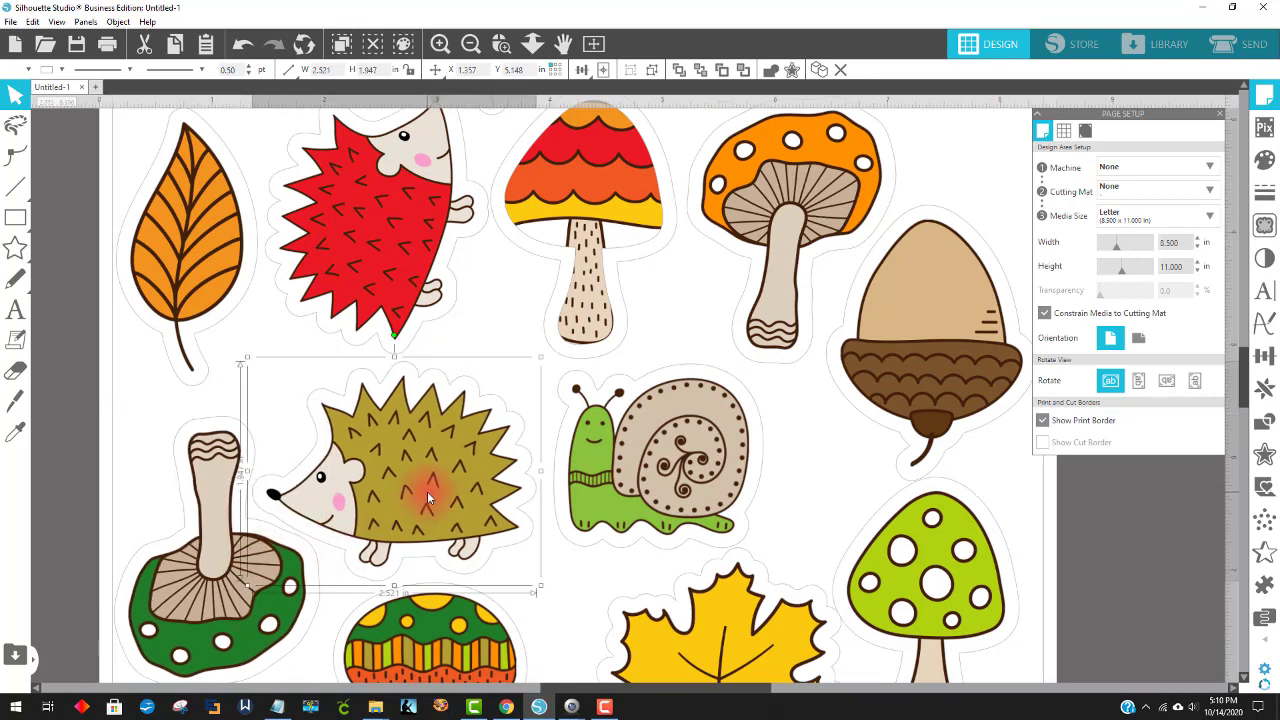
pyautogui.click(266, 585)
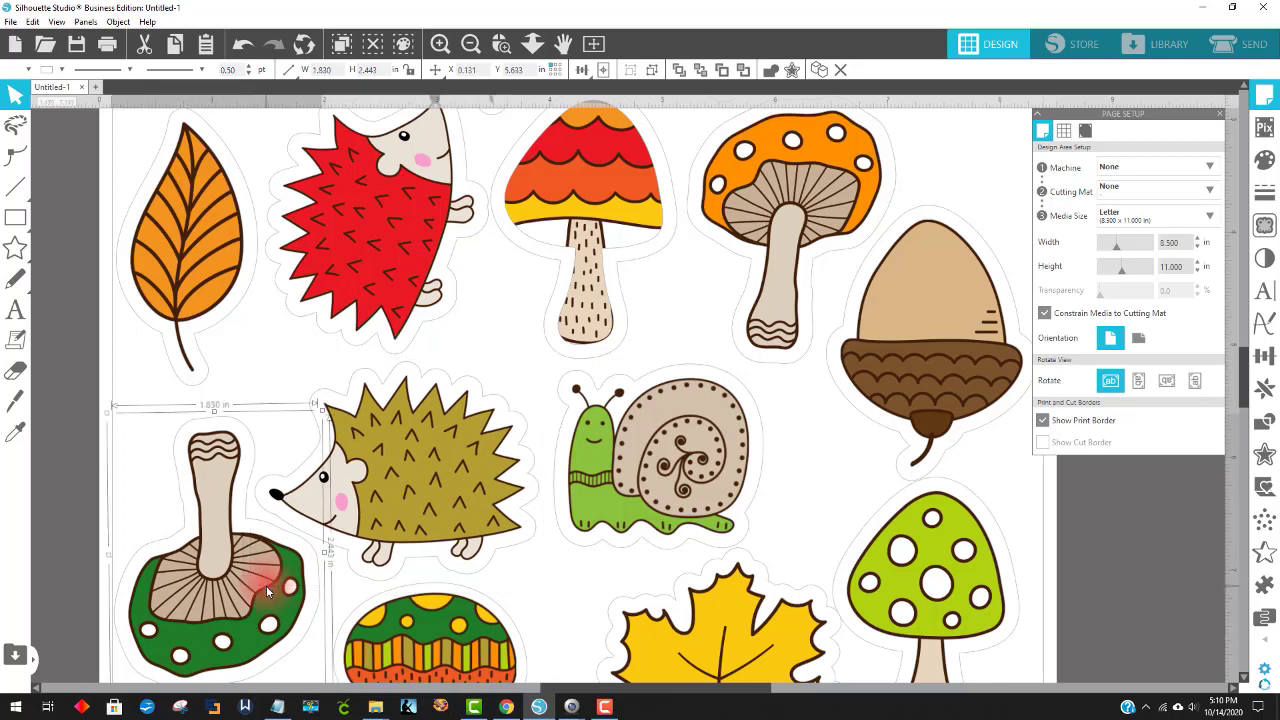
# Step: Move the light green mushroom slightly down from the acorn and right, away from the yellow maple leaf
pyautogui.scroll(-1, 830, 441)
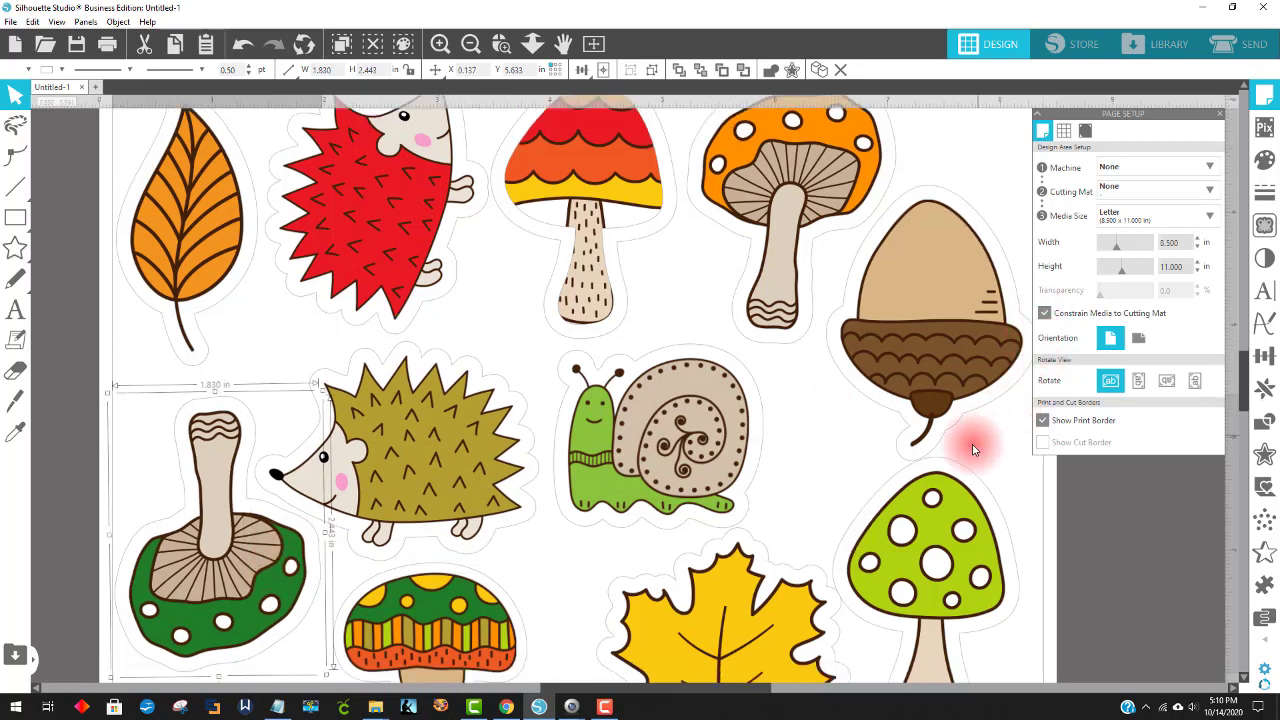
pyautogui.scroll(-3, 950, 470)
pyautogui.click(985, 485)
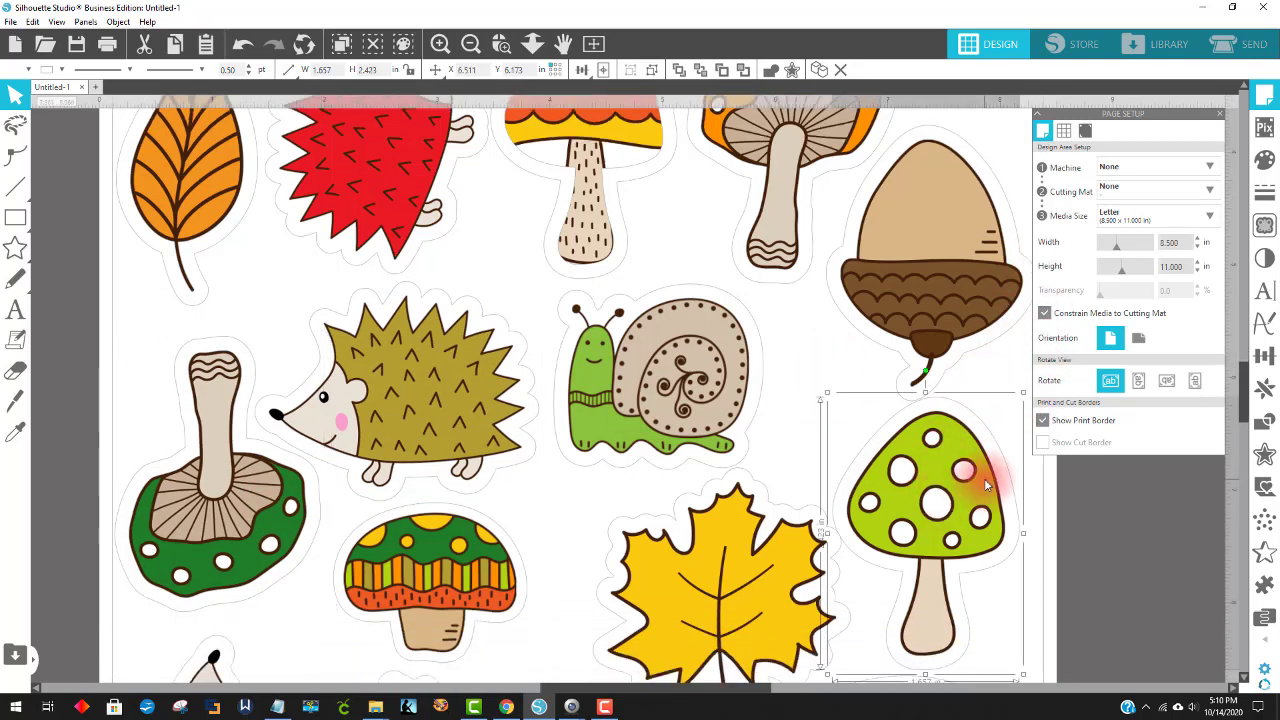
pyautogui.moveTo(955, 494); pyautogui.dragTo(955, 498)
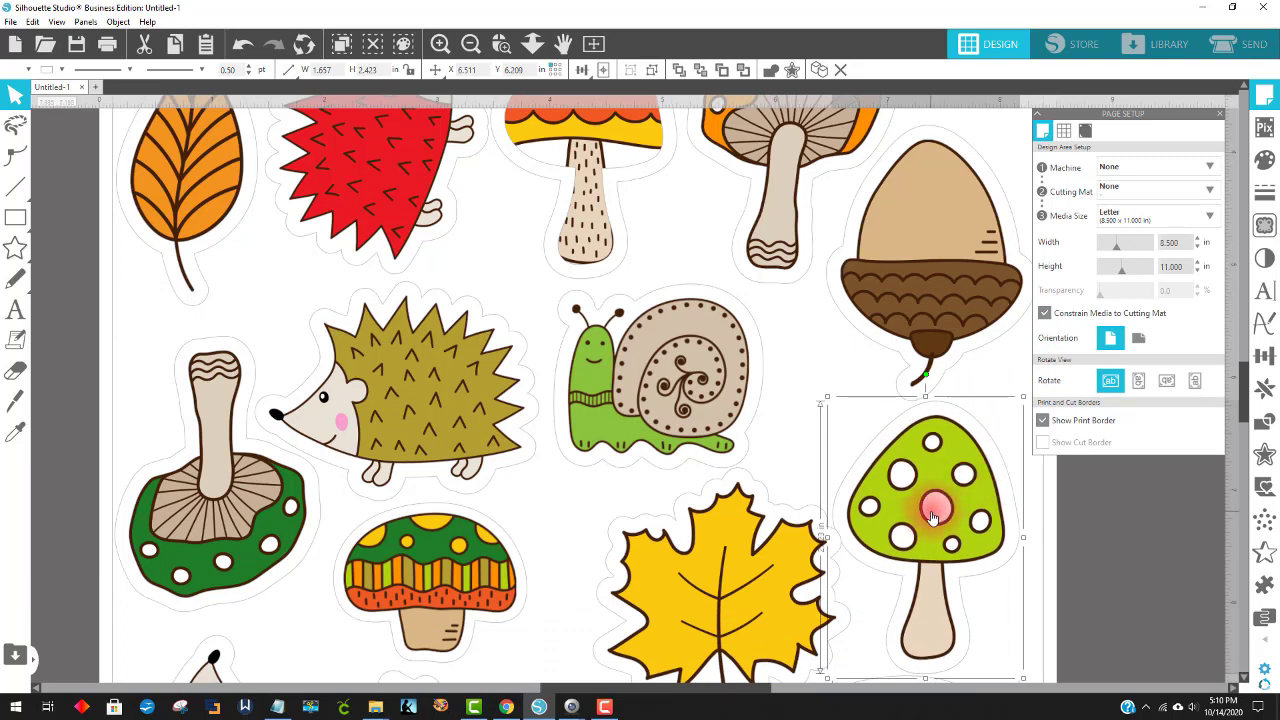
pyautogui.press('Right')
pyautogui.press('Right')
pyautogui.press('Right')
pyautogui.press('Right')
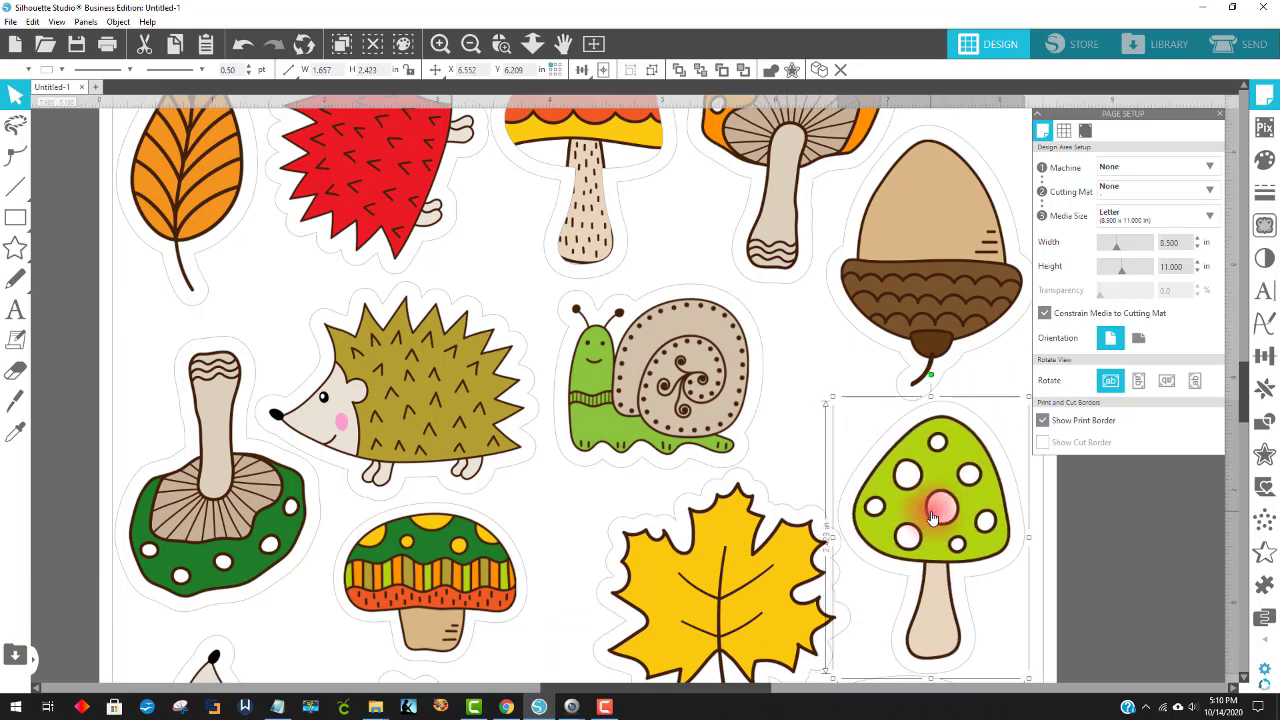
# Step: Nudge the light green mushroom slightly right and flip the brown hedgehog in the bottom row horizontally
pyautogui.press('Right')
pyautogui.scroll(-3, 691, 400)
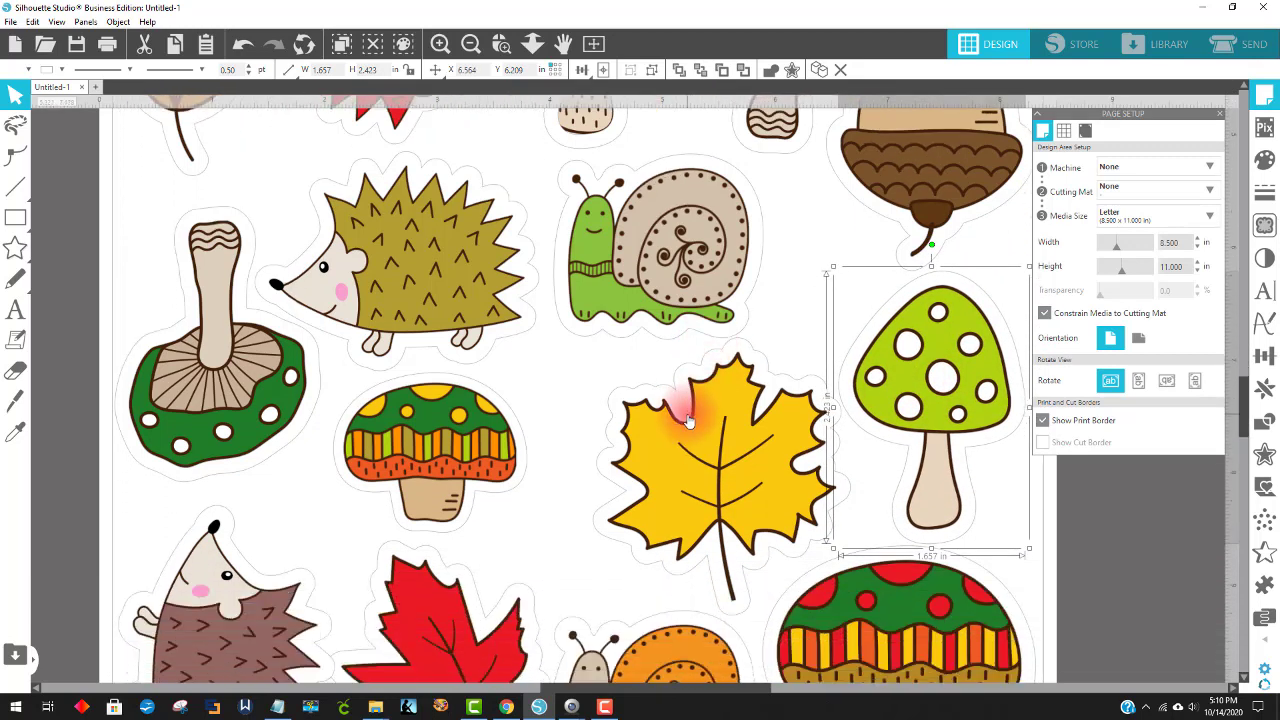
pyautogui.scroll(-4, 688, 420)
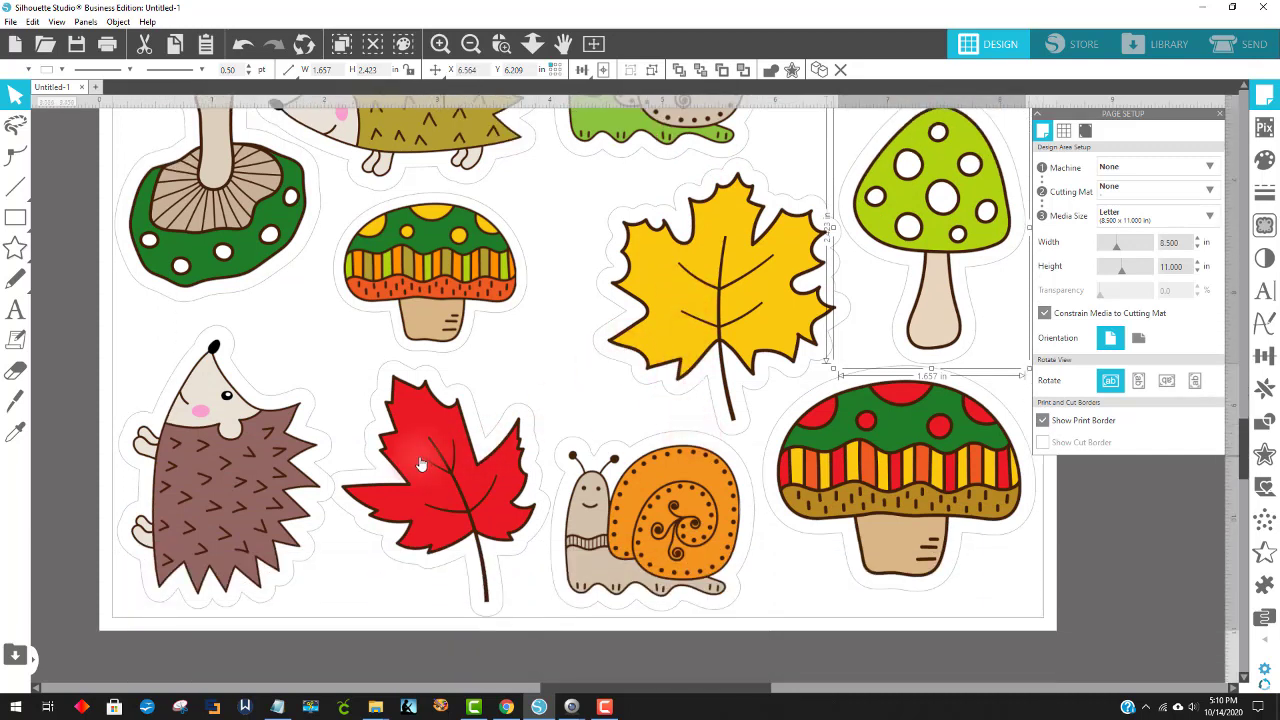
pyautogui.click(400, 448)
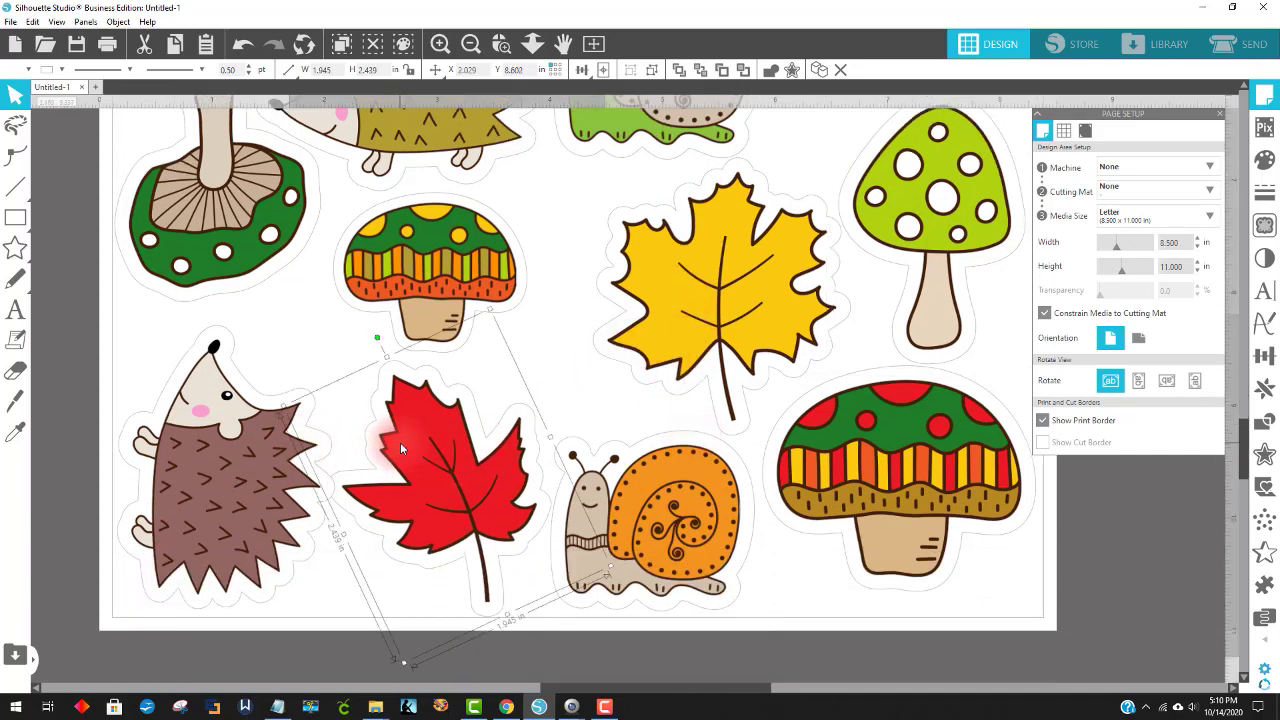
pyautogui.click(270, 437)
pyautogui.rightClick(267, 441)
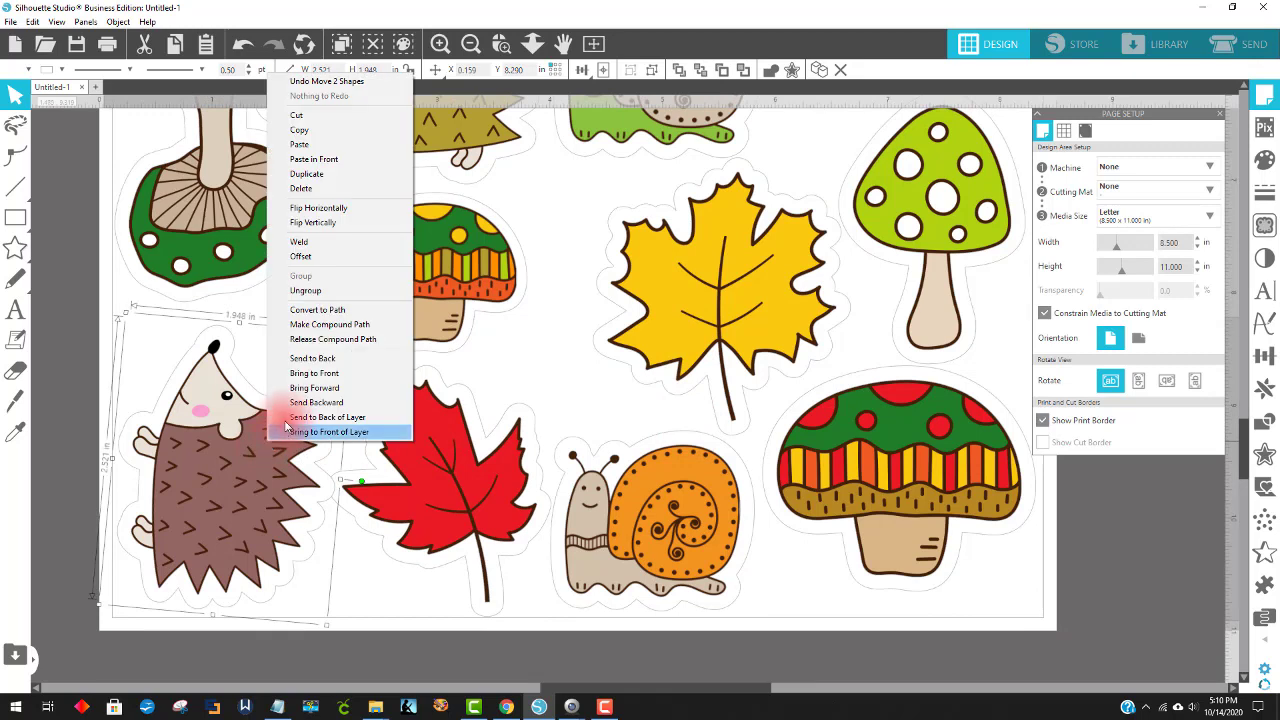
pyautogui.click(318, 207)
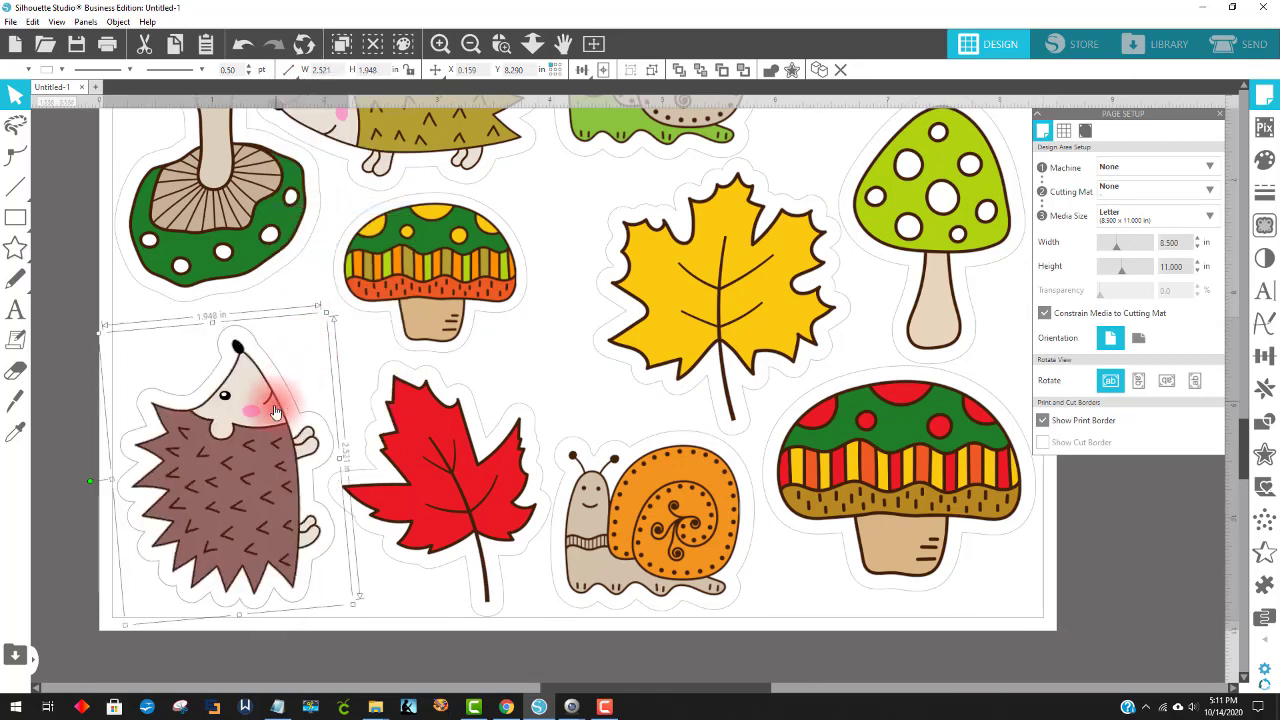
pyautogui.click(1100, 525)
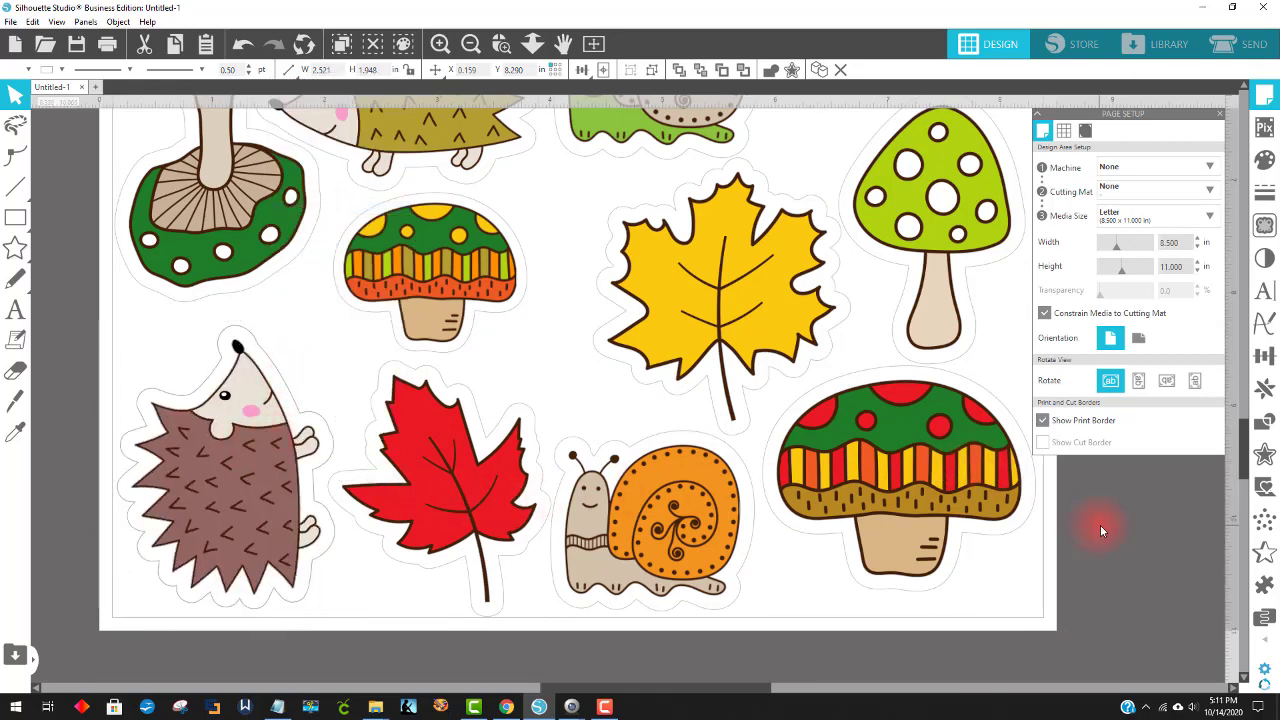
# Step: Check the whole sticker sheet in the print preview and close the preview without printing
pyautogui.click(614, 533)
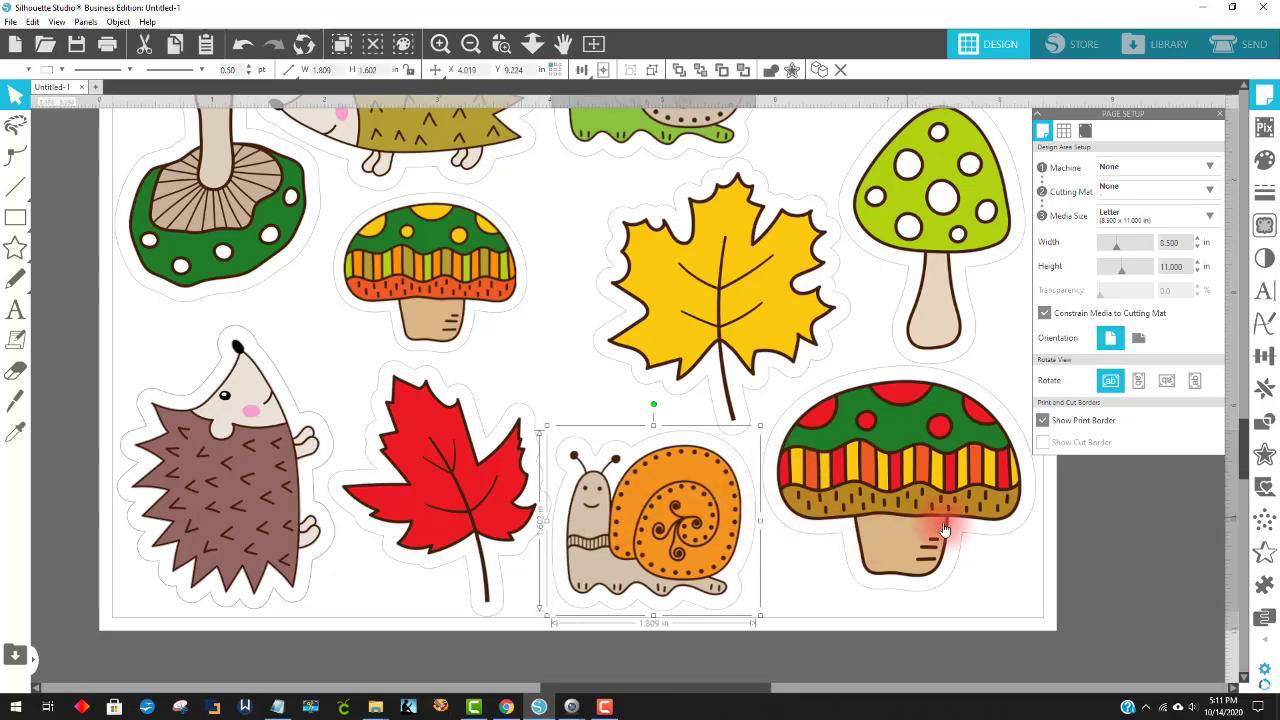
pyautogui.scroll(5, 525, 498)
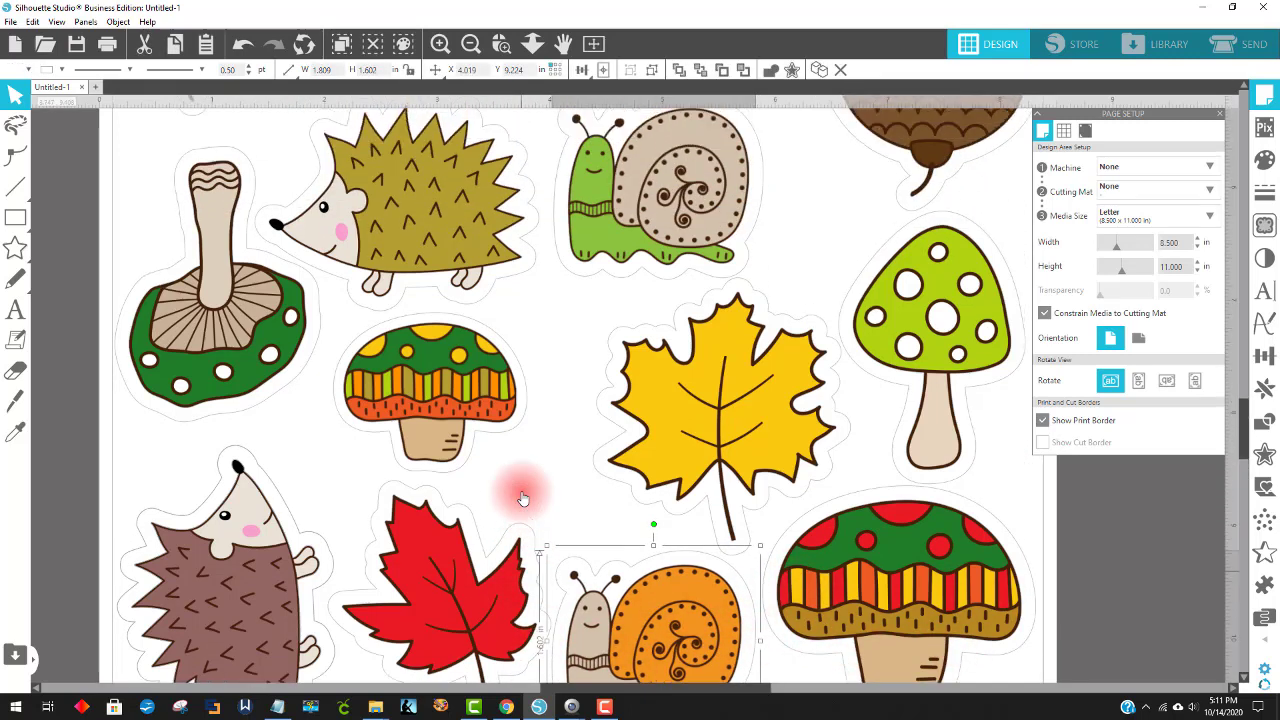
pyautogui.scroll(1, 522, 498)
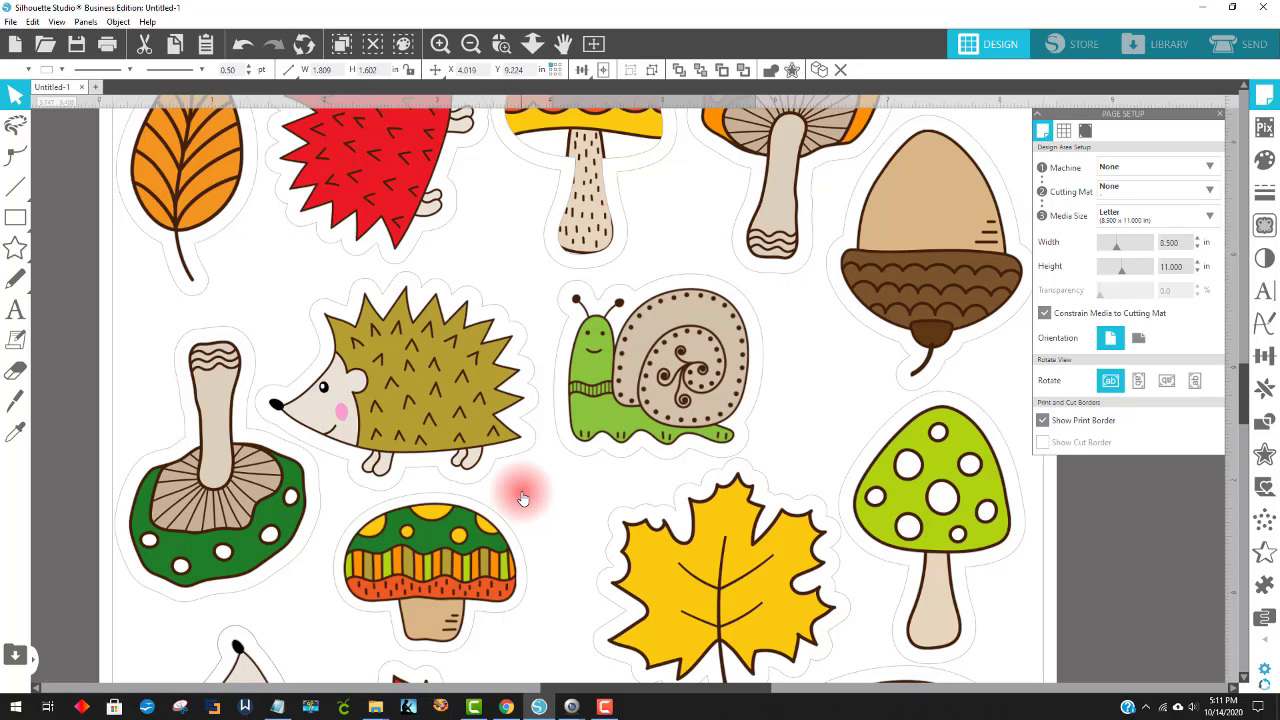
pyautogui.click(11, 22)
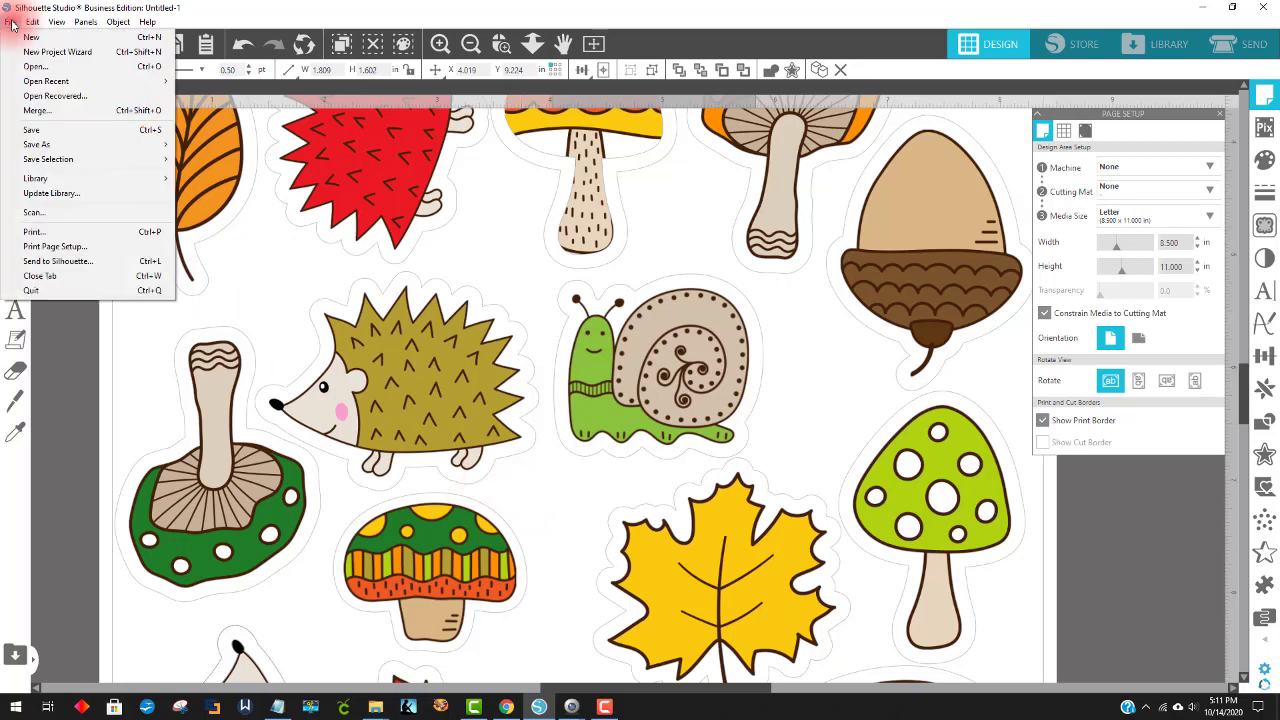
pyautogui.click(71, 236)
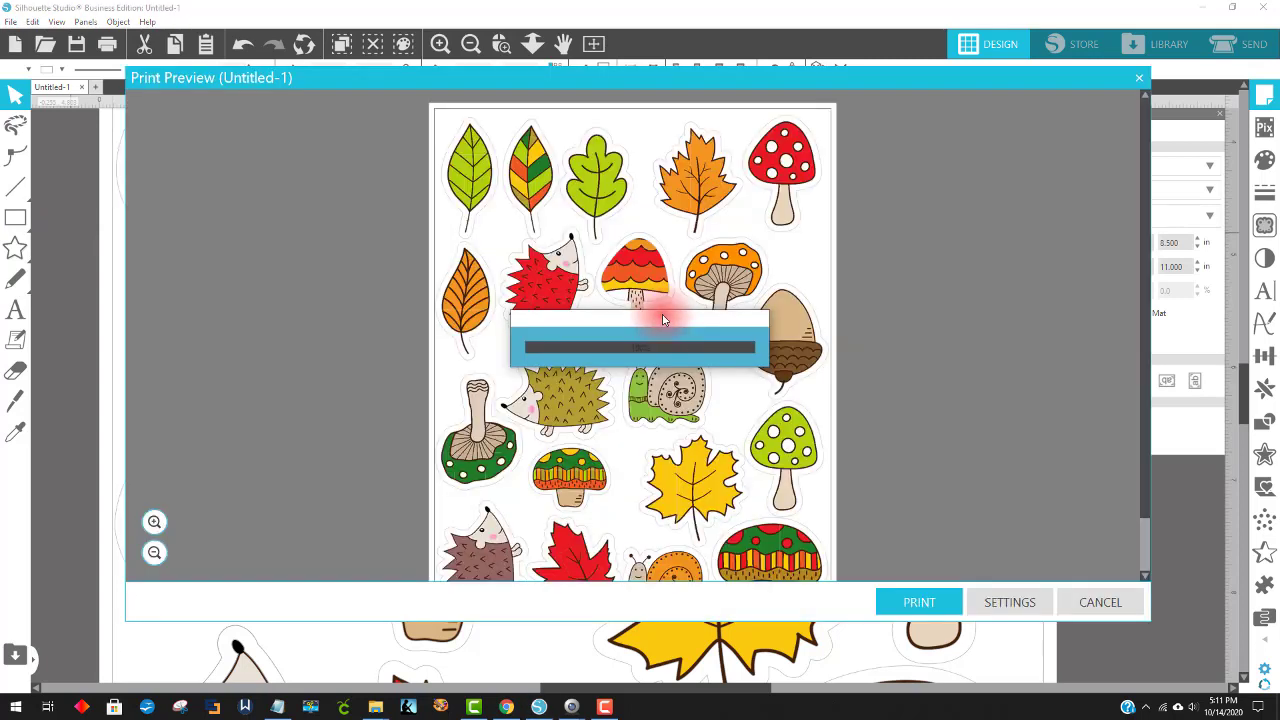
pyautogui.scroll(-1, 613, 322)
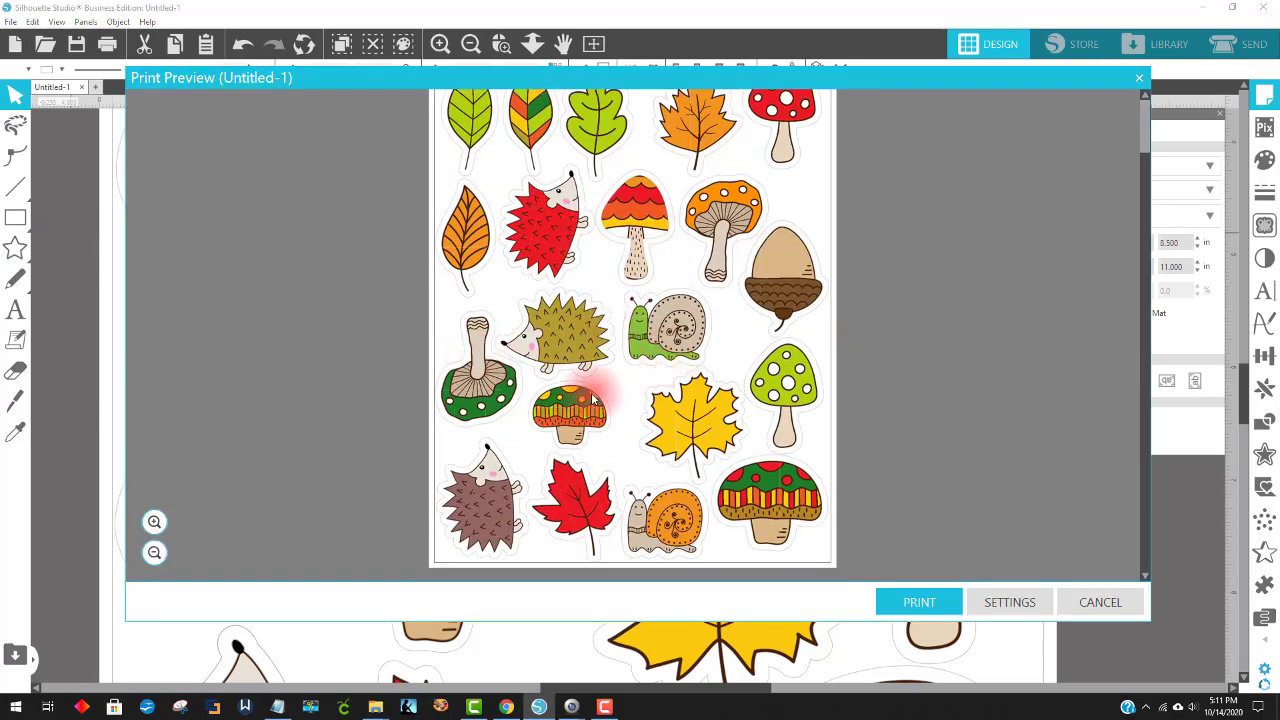
pyautogui.scroll(1, 613, 305)
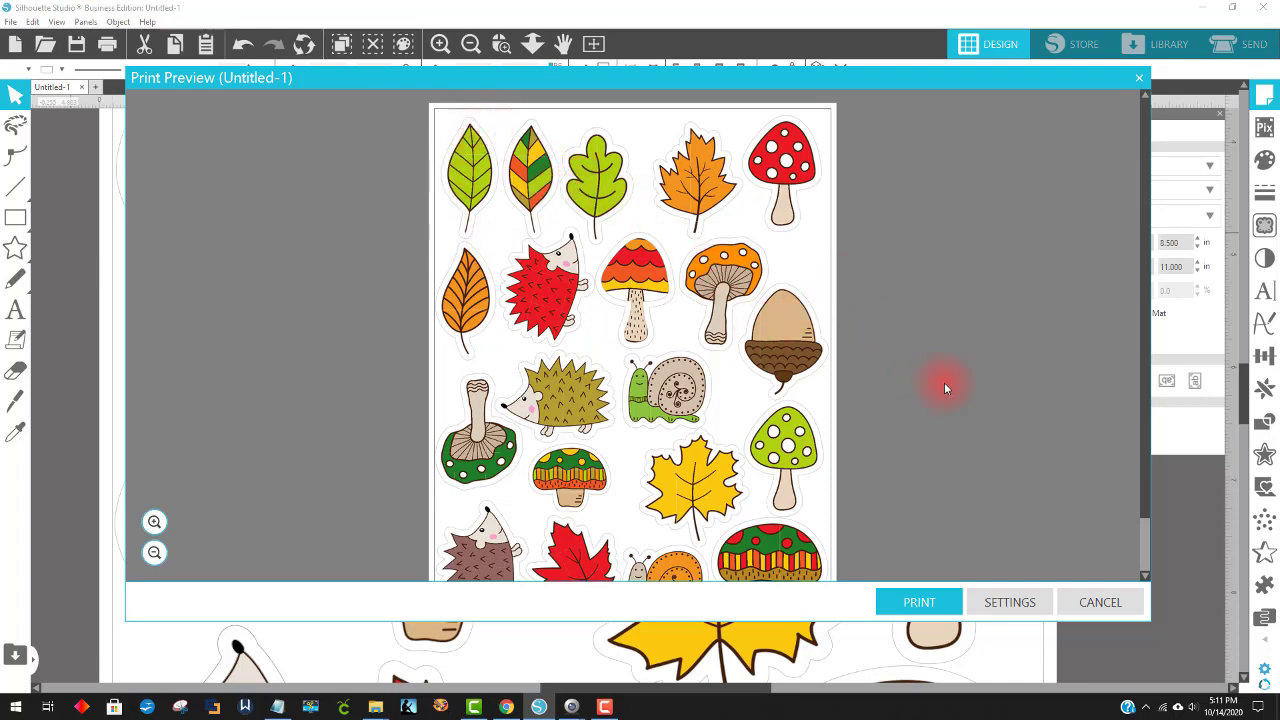
pyautogui.click(1096, 602)
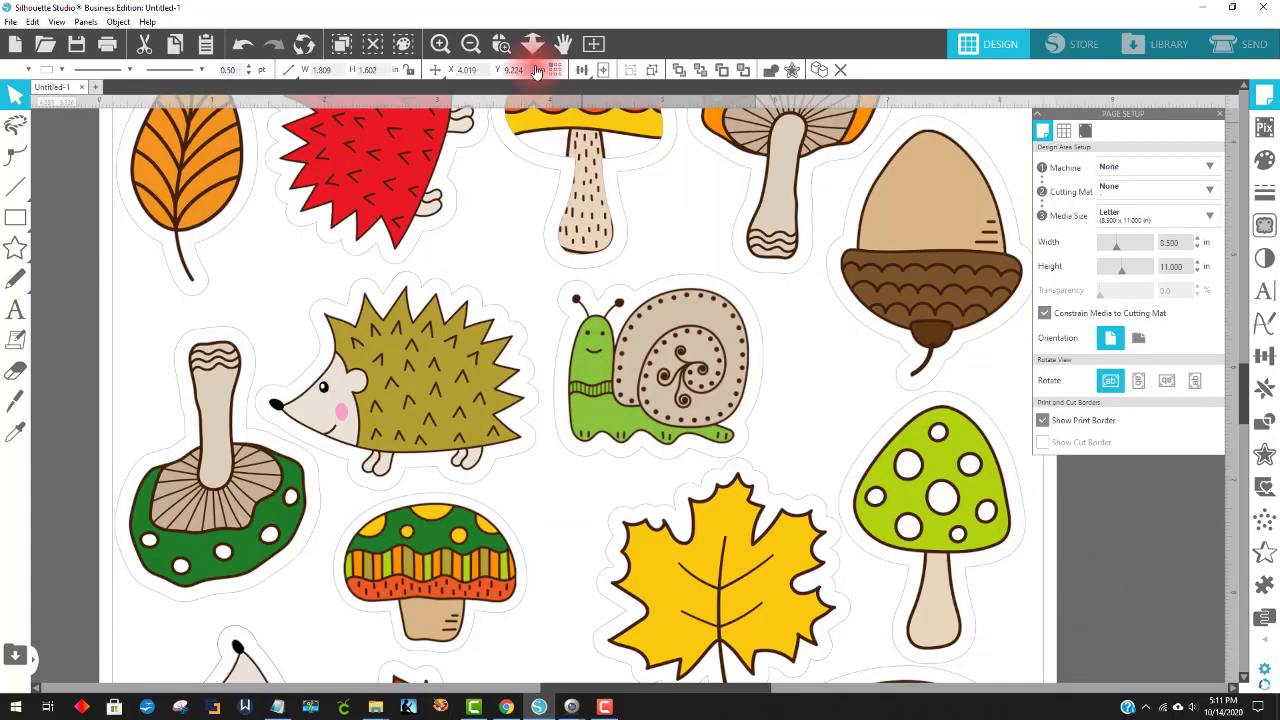
# Step: Set the media width to 8.3 in, keeping the 11 in height, and turn on the registration marks
pyautogui.click(479, 47)
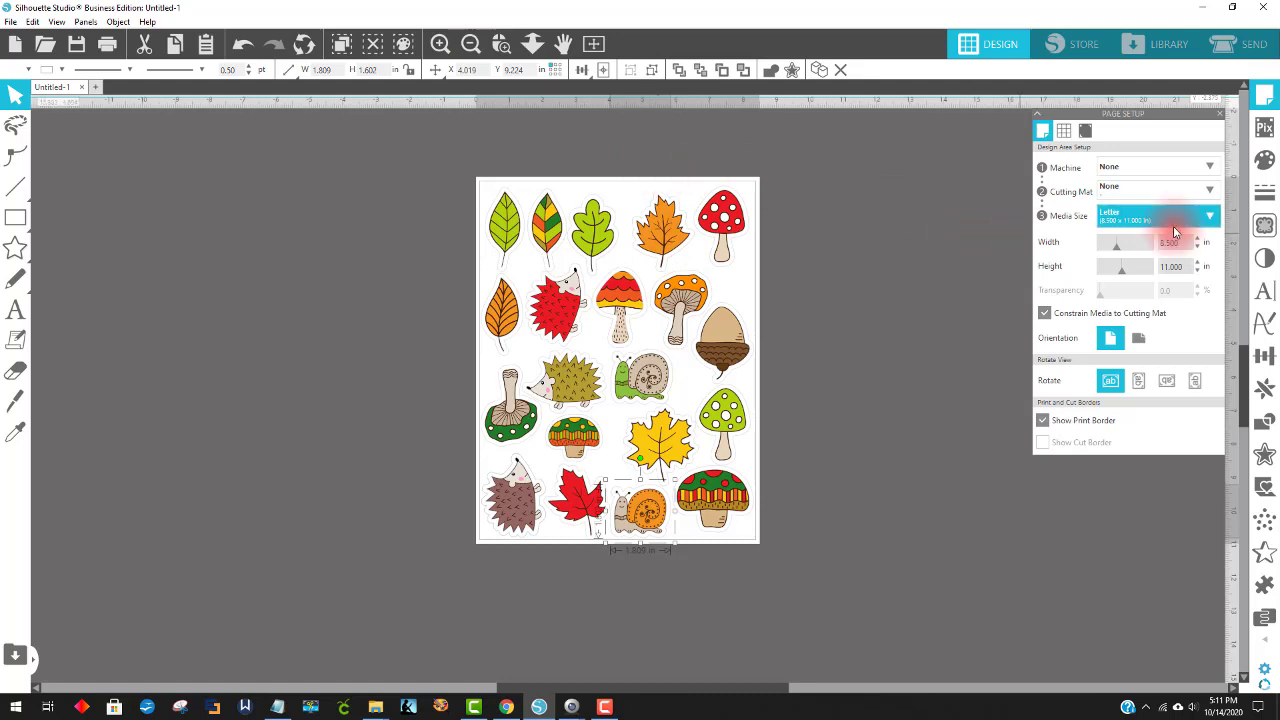
pyautogui.click(1140, 224)
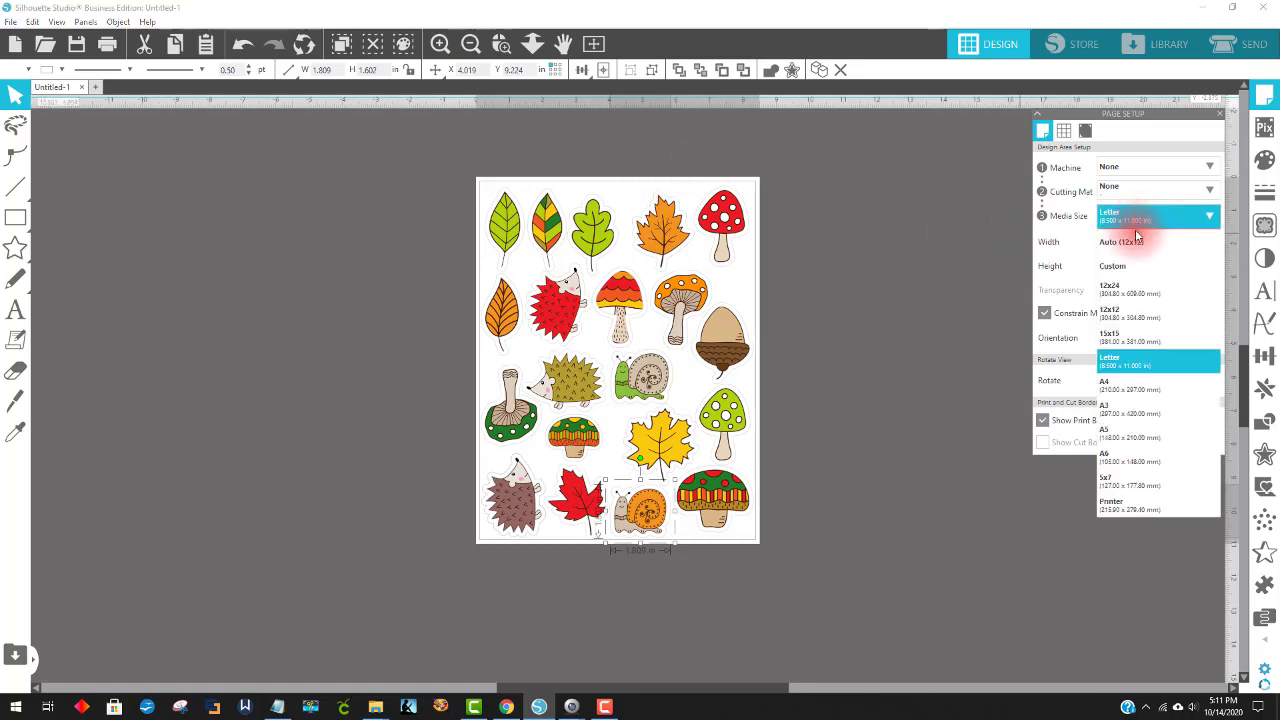
pyautogui.click(1128, 267)
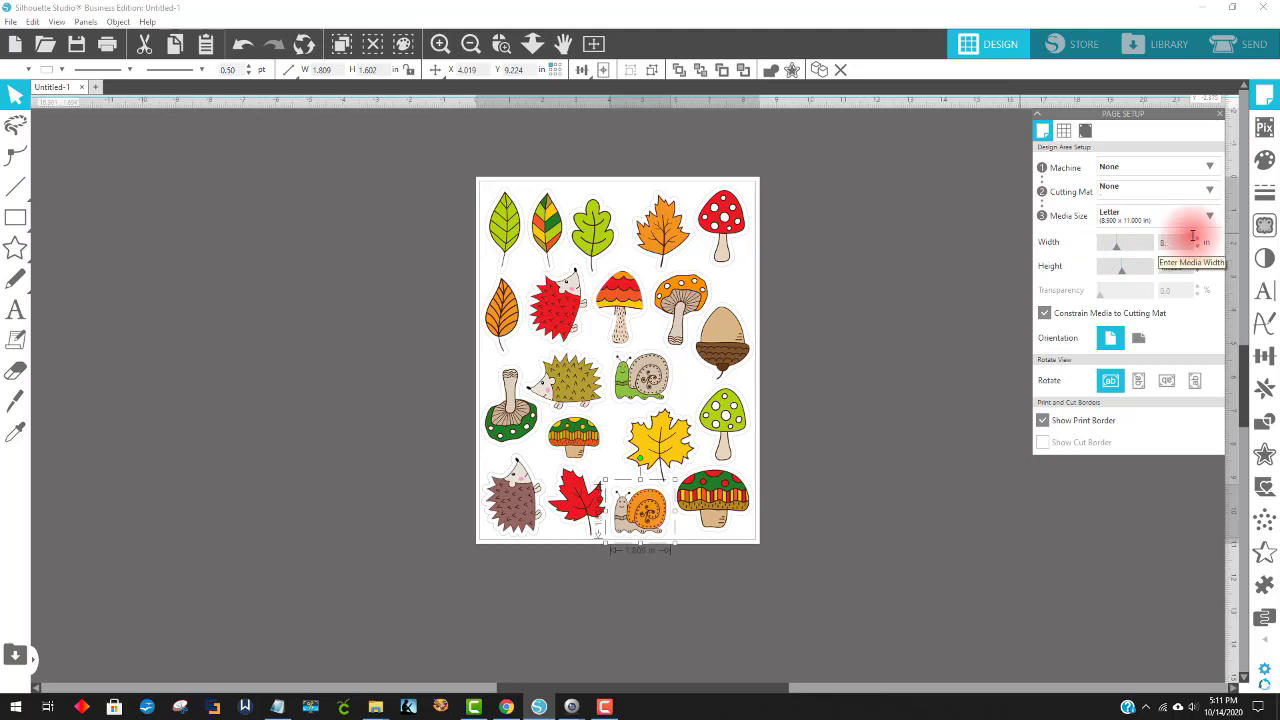
pyautogui.press('Return')
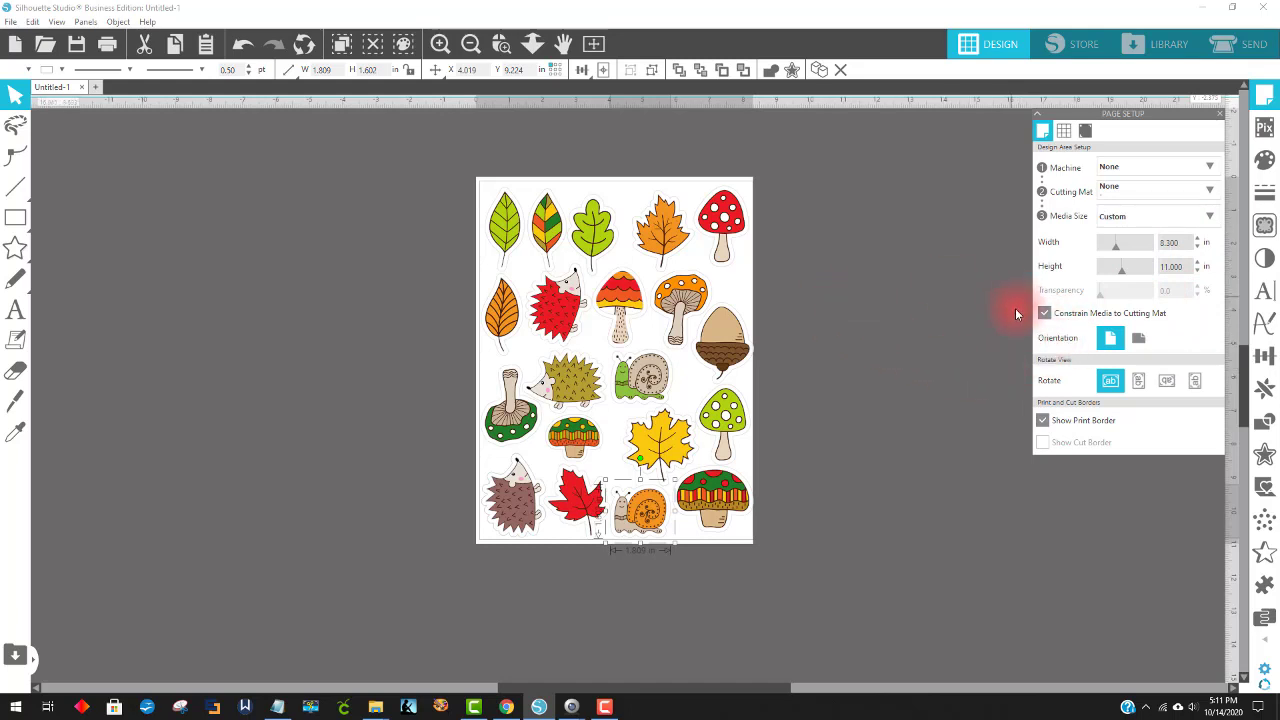
pyautogui.click(1085, 131)
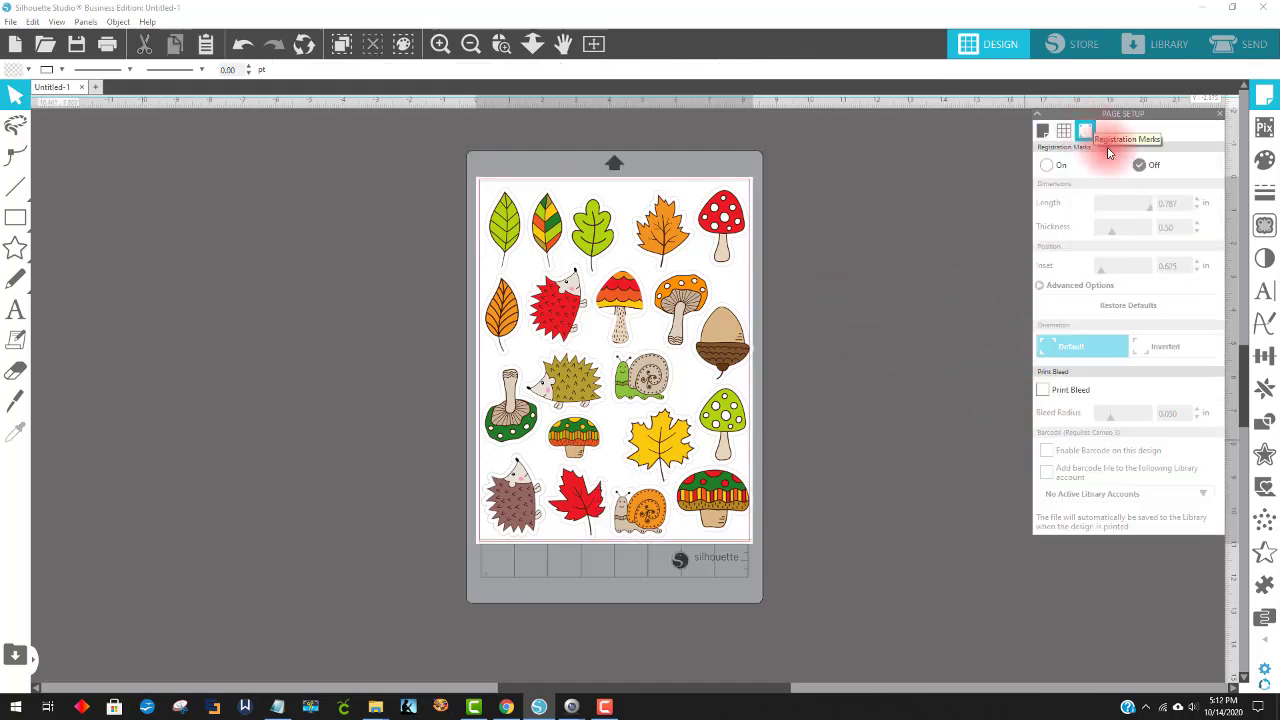
pyautogui.click(1060, 168)
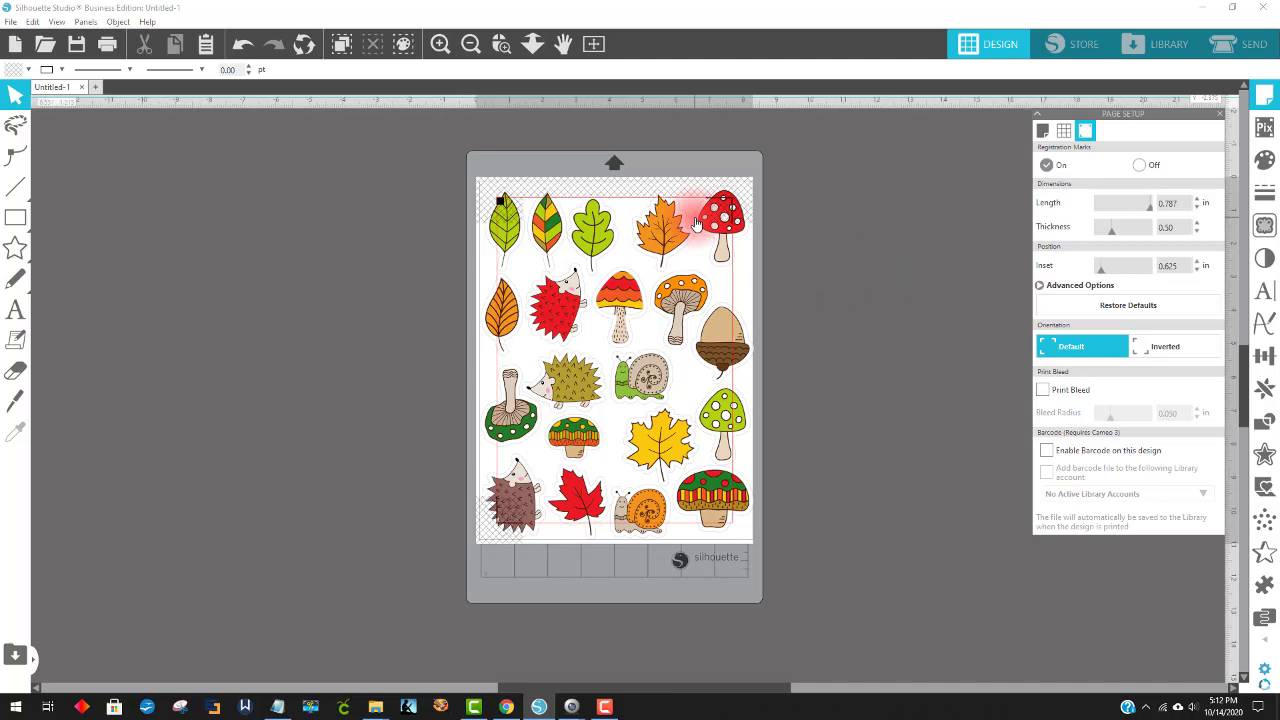
# Step: Select all the stickers and nest them inside the cut area with 4 rotations
pyautogui.moveTo(436, 153); pyautogui.dragTo(792, 558)
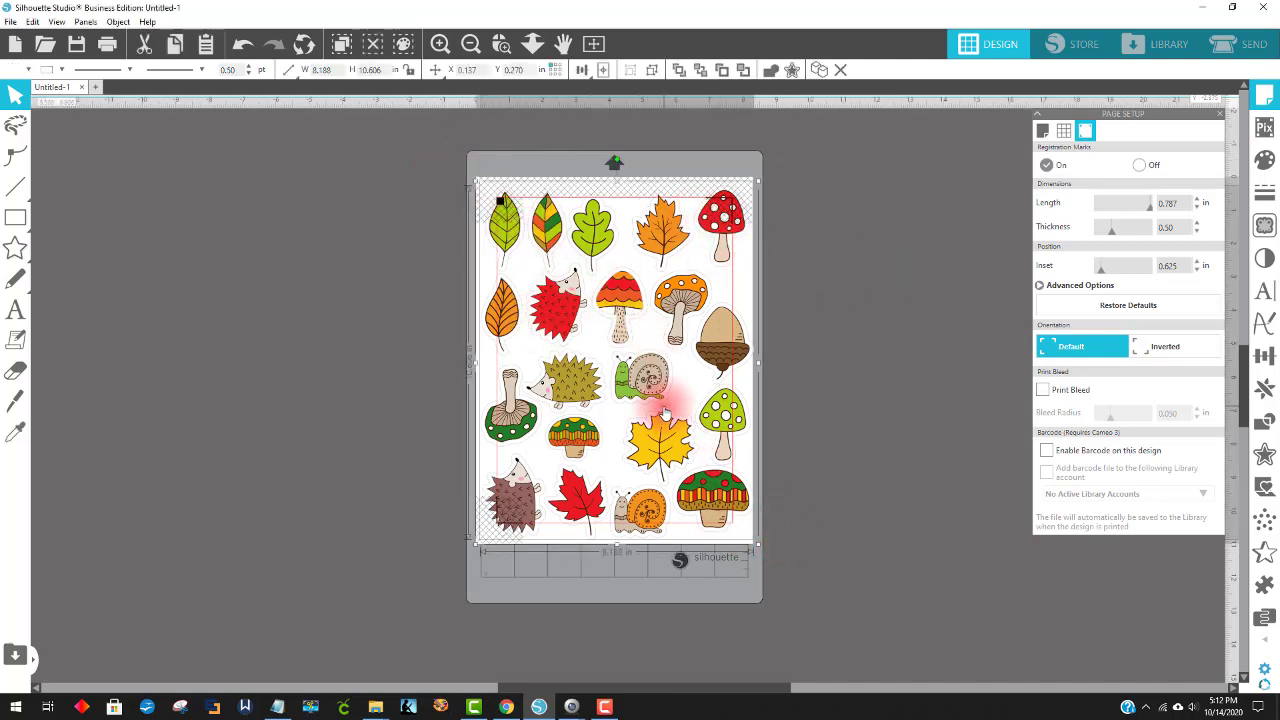
pyautogui.rightClick(663, 425)
pyautogui.click(700, 255)
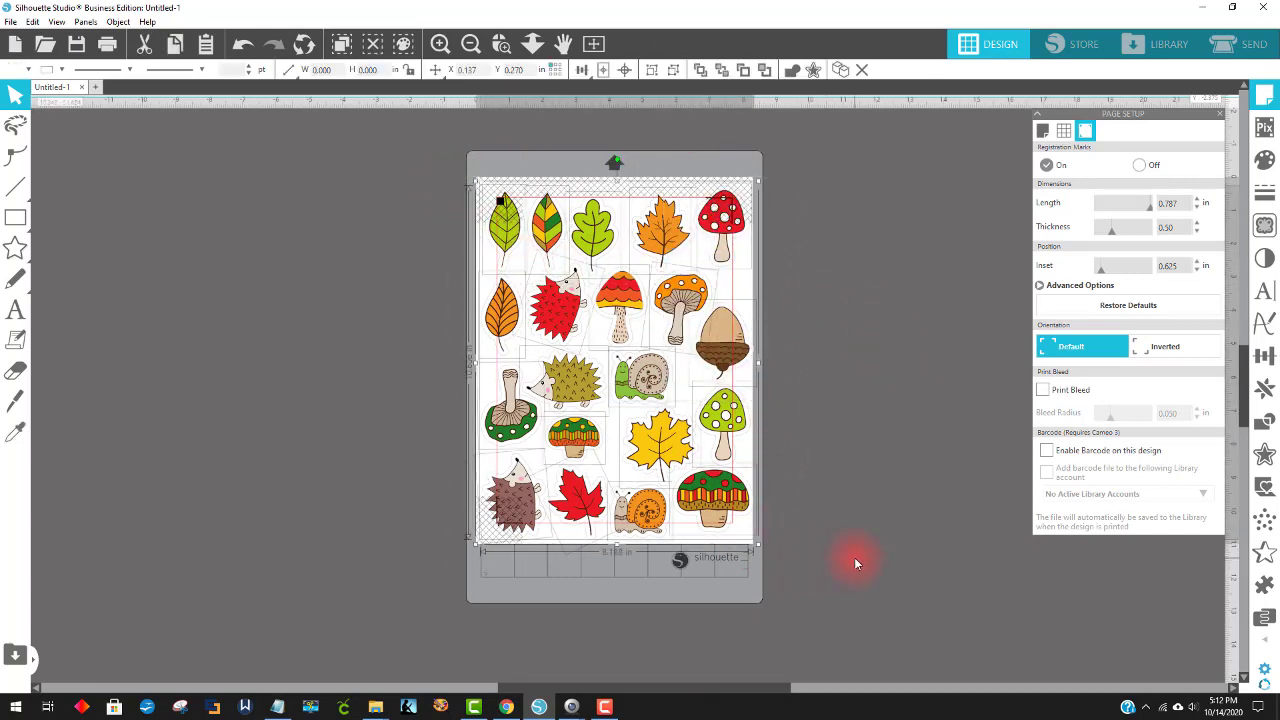
pyautogui.click(1266, 622)
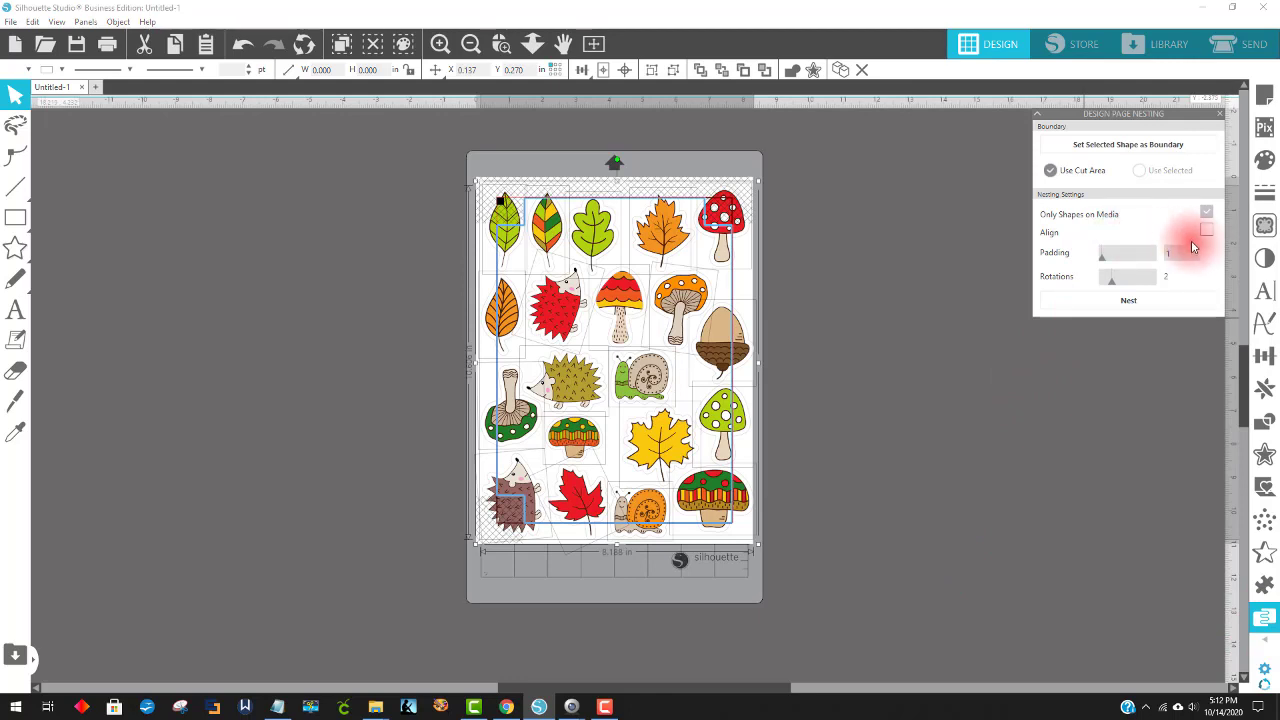
pyautogui.click(1133, 301)
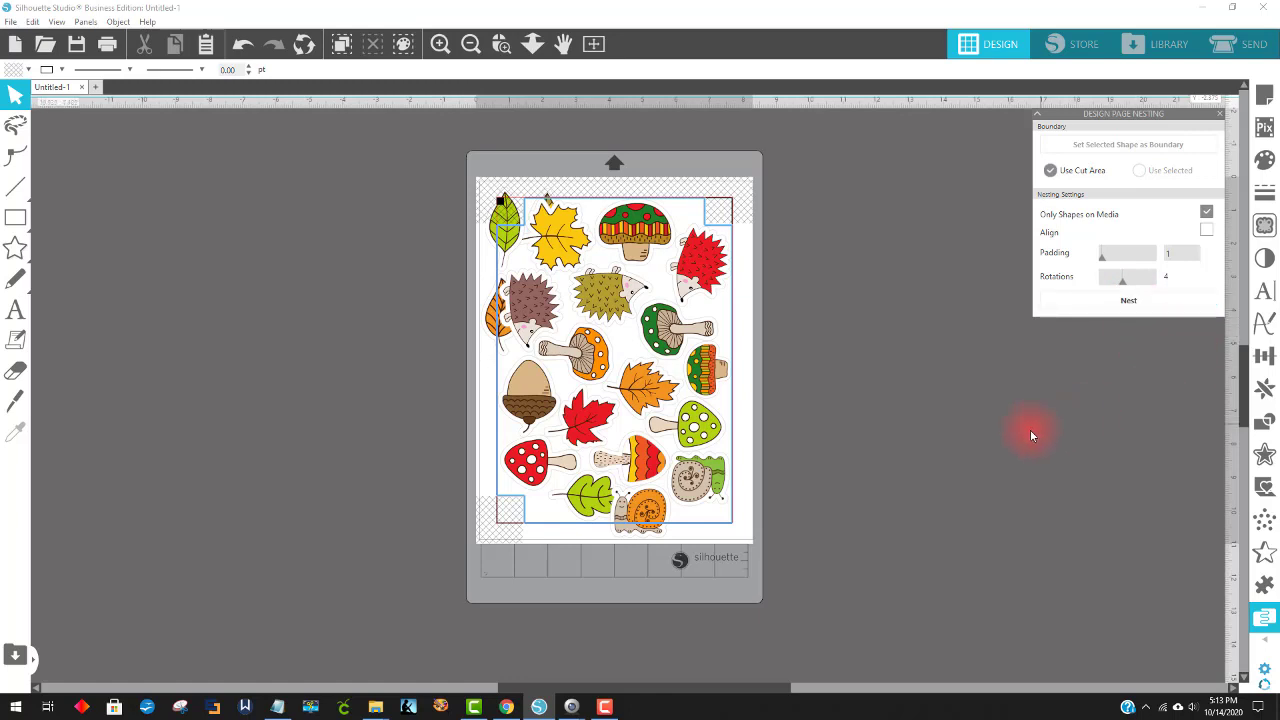
# Step: Move the yellow maple leaf off the page, and undo both that move and the nesting
pyautogui.moveTo(572, 210); pyautogui.dragTo(554, 222)
pyautogui.moveTo(433, 261); pyautogui.dragTo(420, 262)
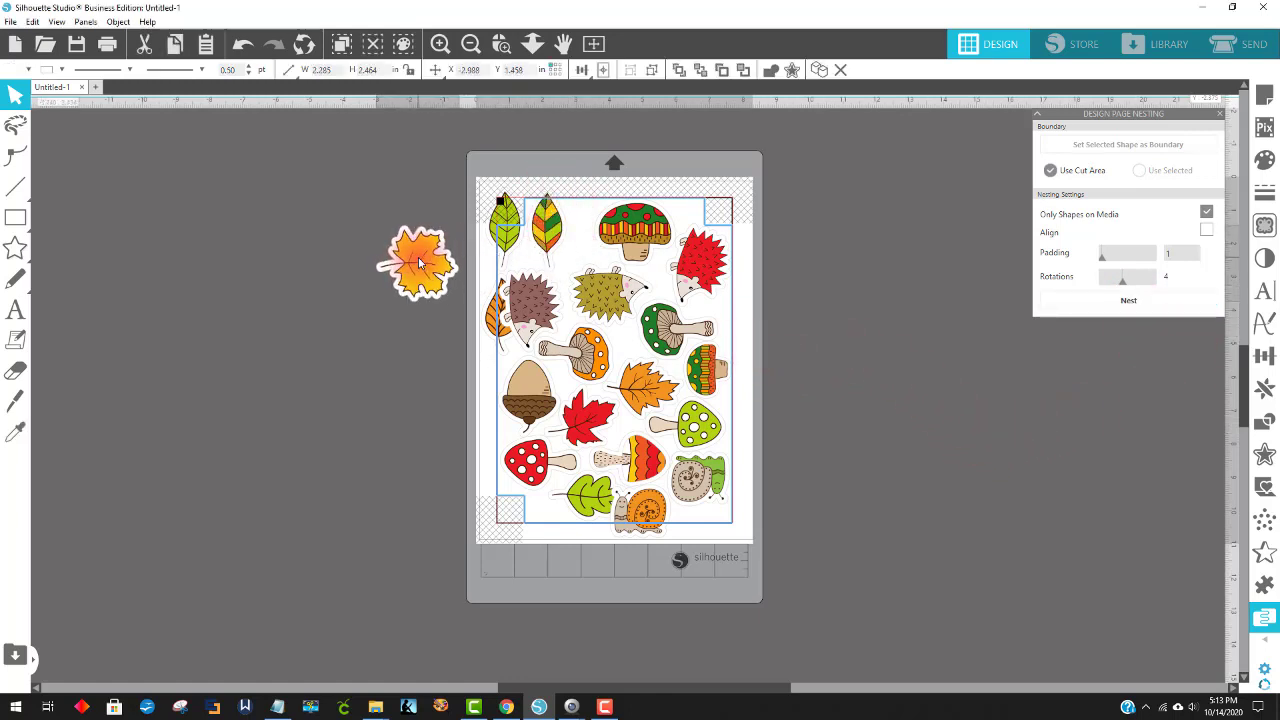
pyautogui.click(243, 45)
pyautogui.click(243, 45)
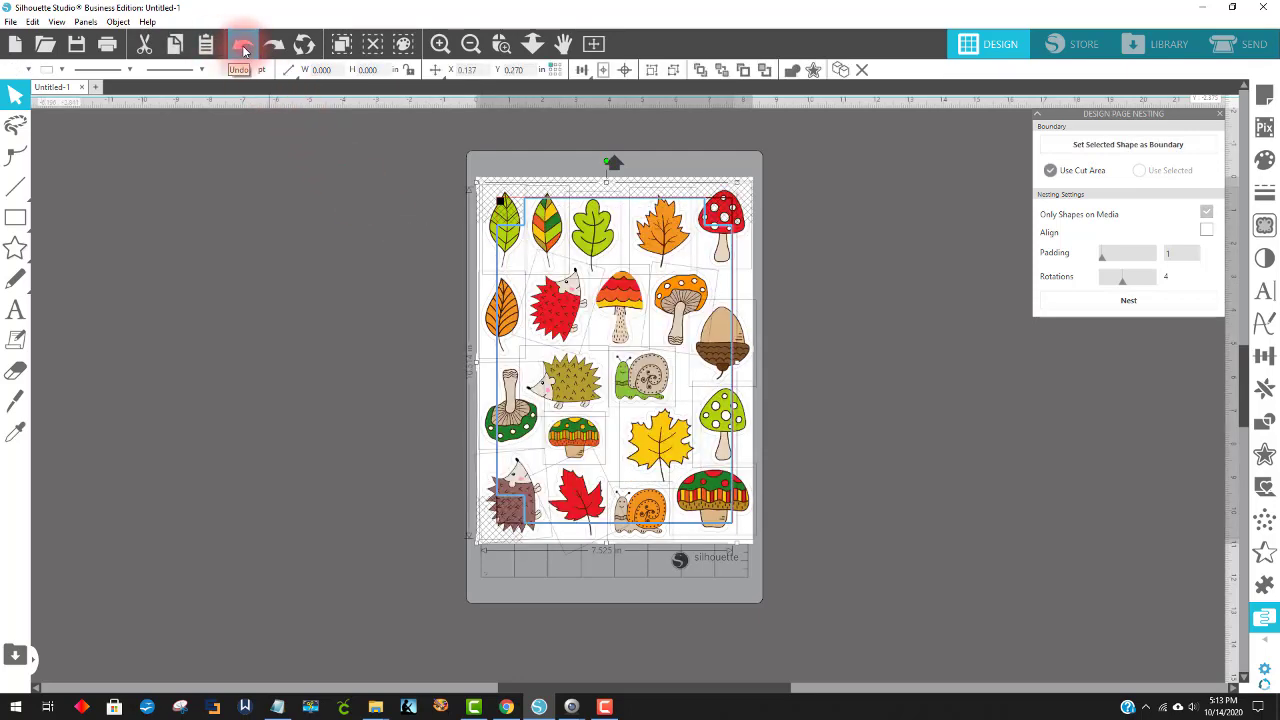
pyautogui.click(842, 447)
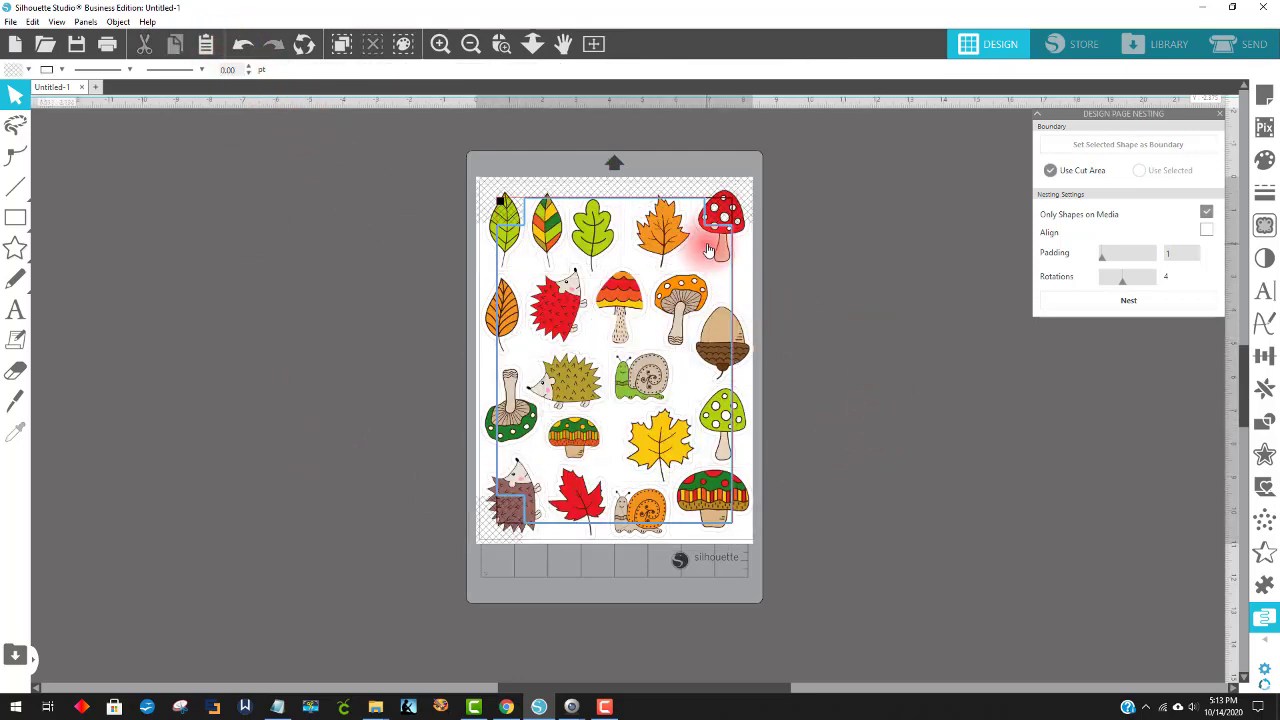
# Step: Shift the red spotted mushroom left inside the cut area and move the orange maple leaf and plain orange leaf off the page
pyautogui.moveTo(712, 228); pyautogui.dragTo(612, 244)
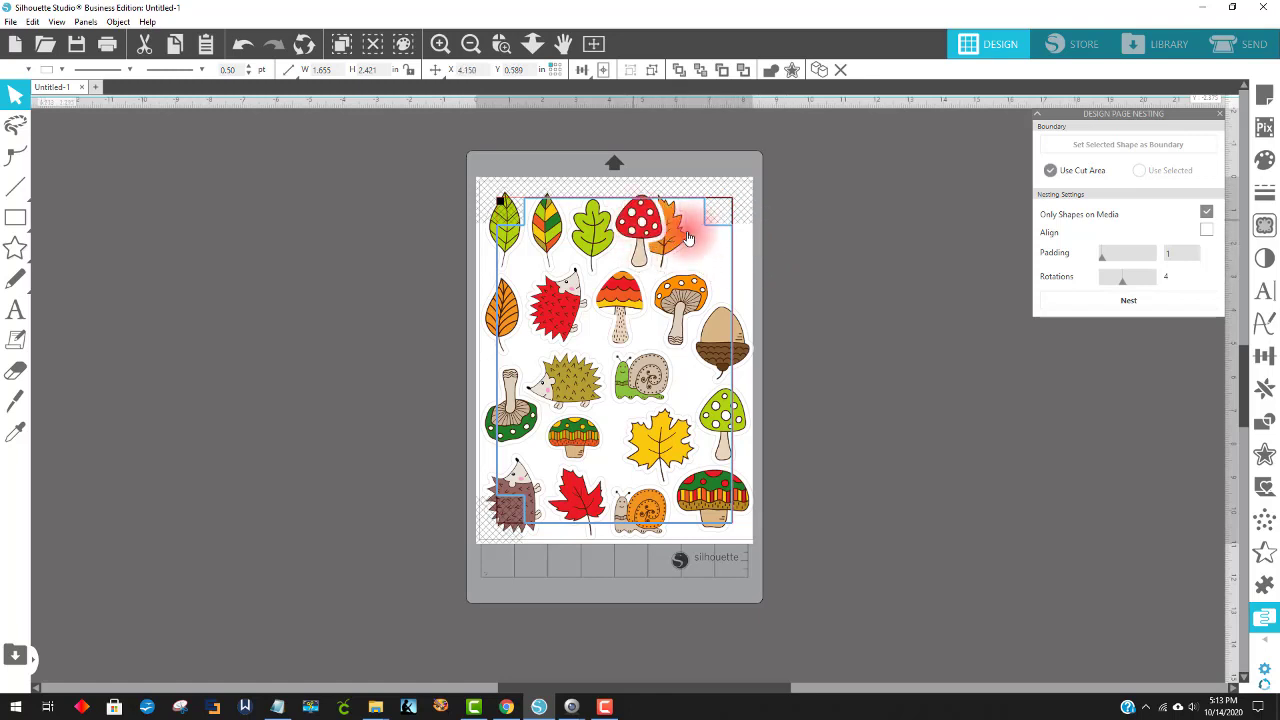
pyautogui.click(949, 277)
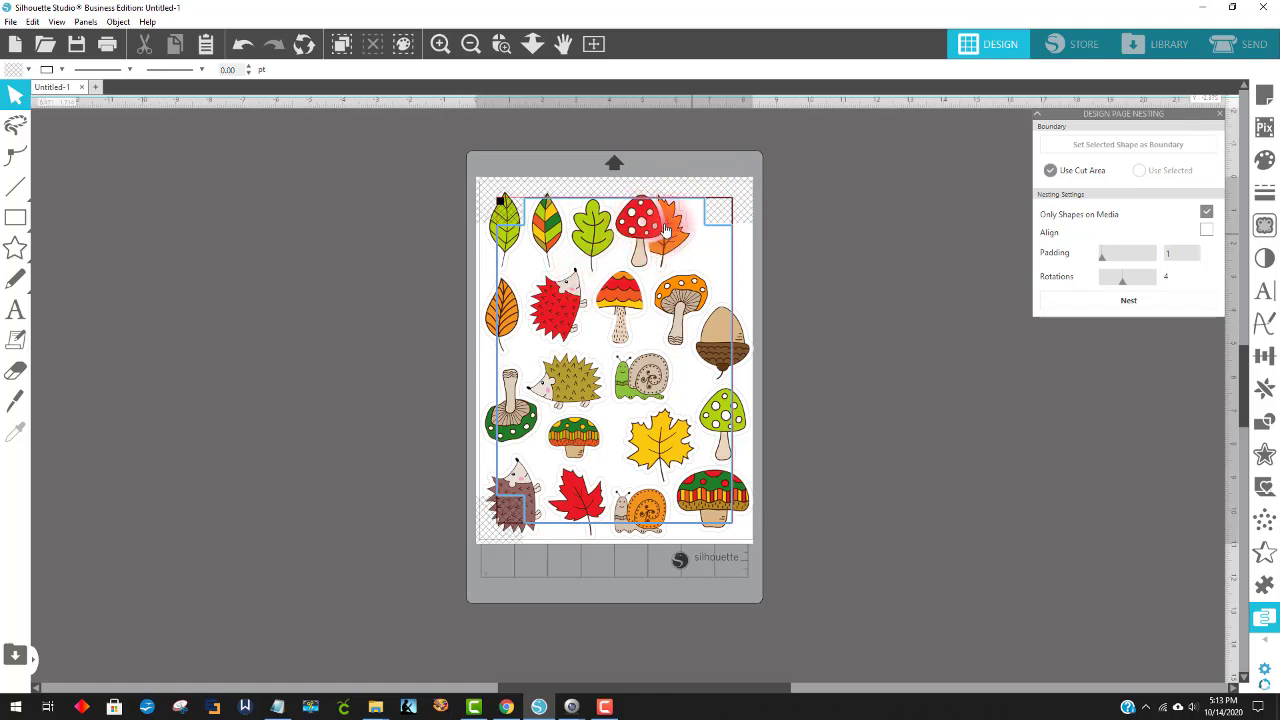
pyautogui.moveTo(666, 230); pyautogui.dragTo(237, 170)
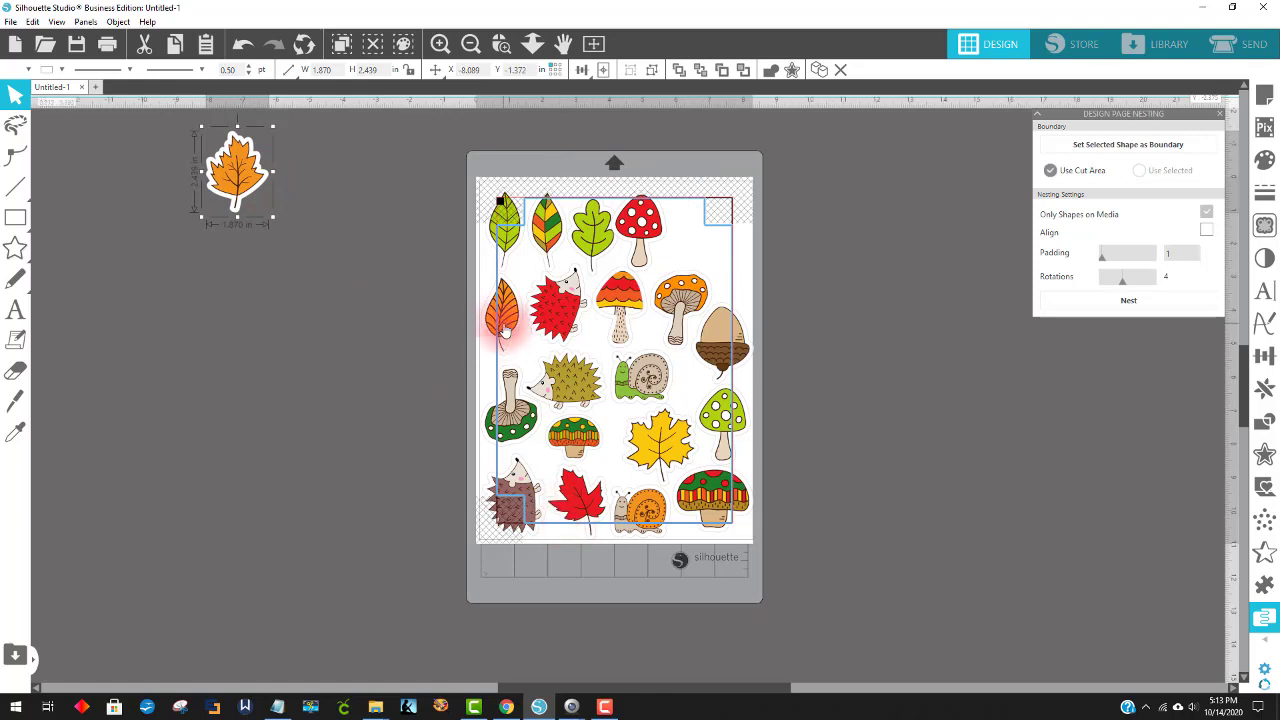
pyautogui.moveTo(503, 330); pyautogui.dragTo(254, 331)
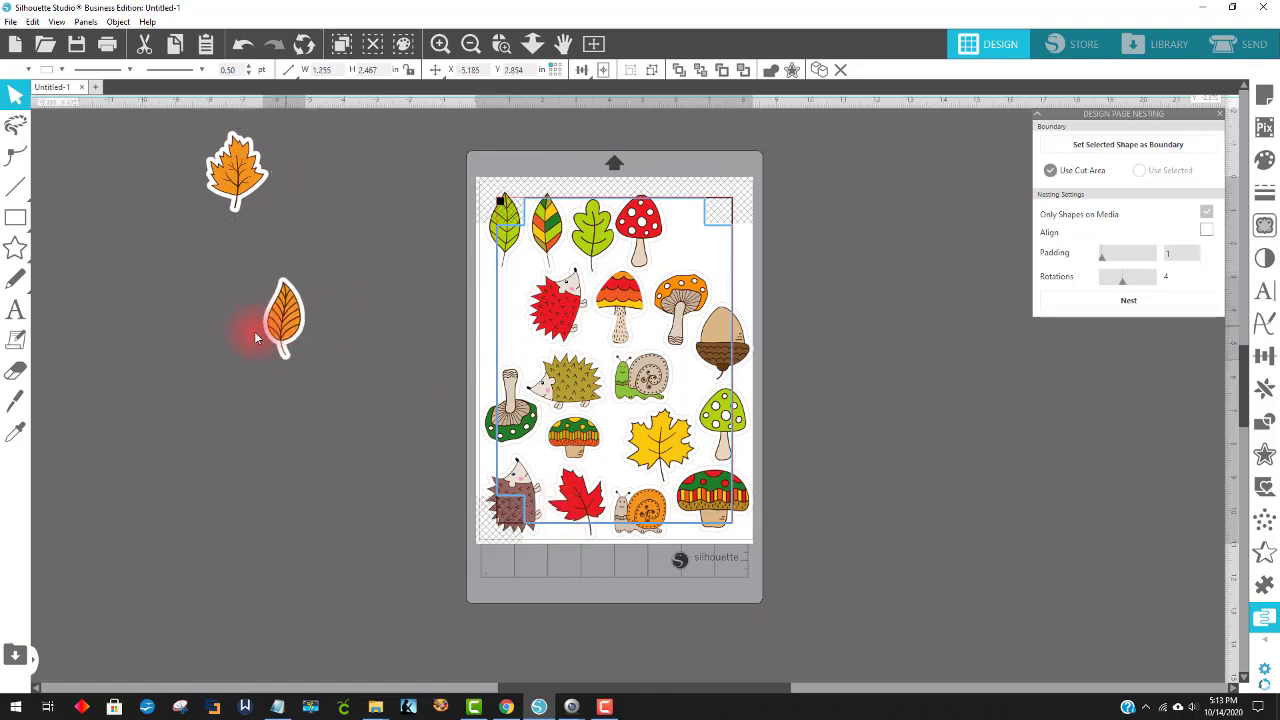
# Step: Shrink the acorn to about 1.2 by 1.6 in and move the plain green leaf beside the red hedgehog, clear of the registration mark
pyautogui.click(725, 357)
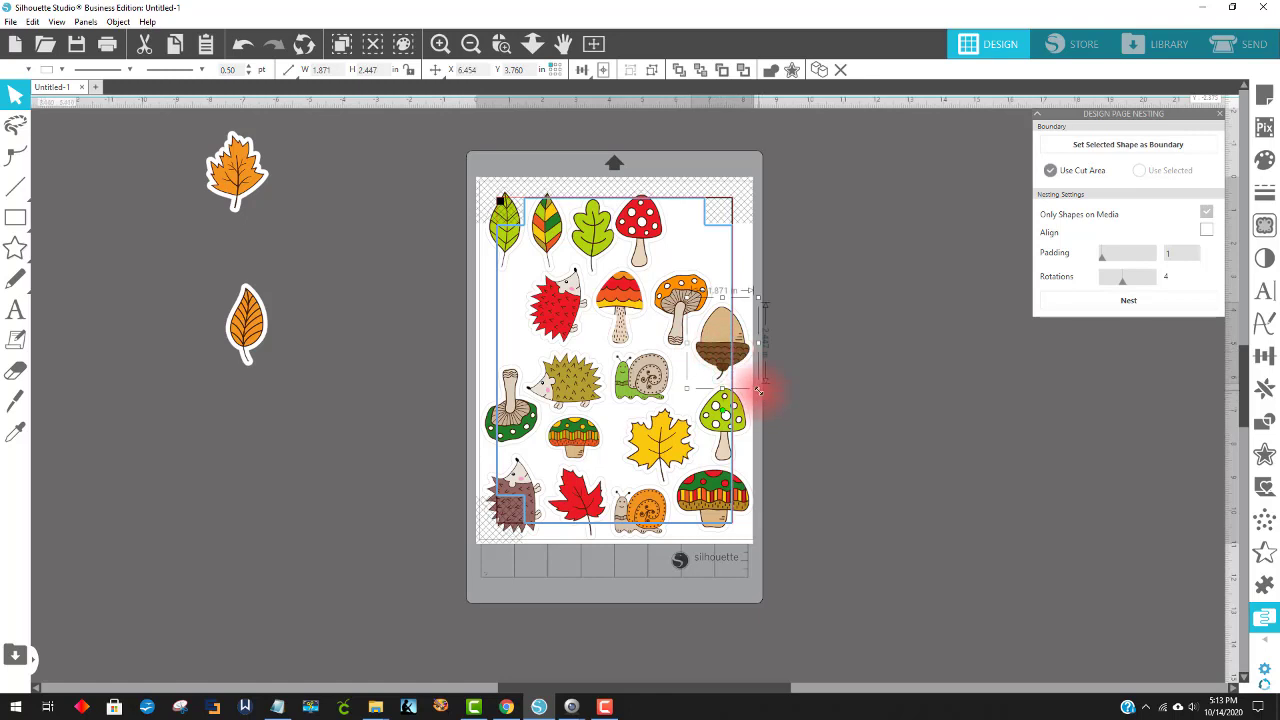
pyautogui.moveTo(758, 390); pyautogui.dragTo(706, 383)
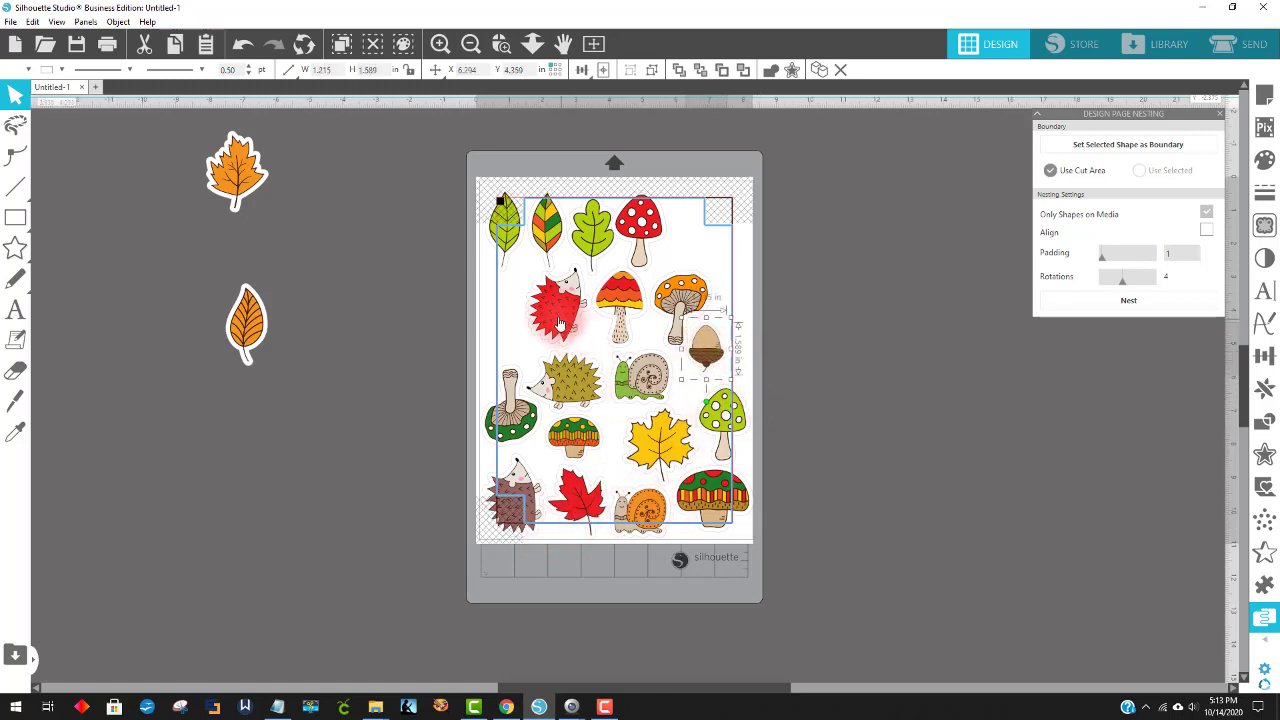
pyautogui.moveTo(505, 235); pyautogui.dragTo(520, 322)
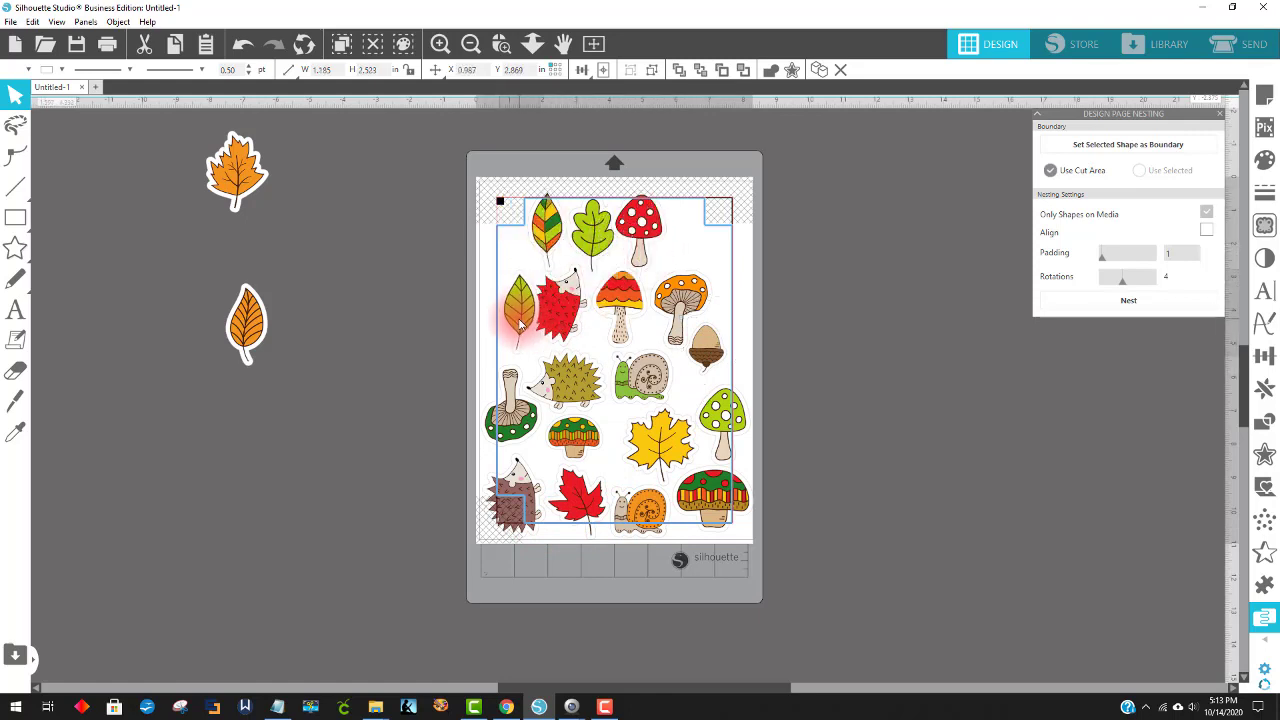
pyautogui.click(463, 170)
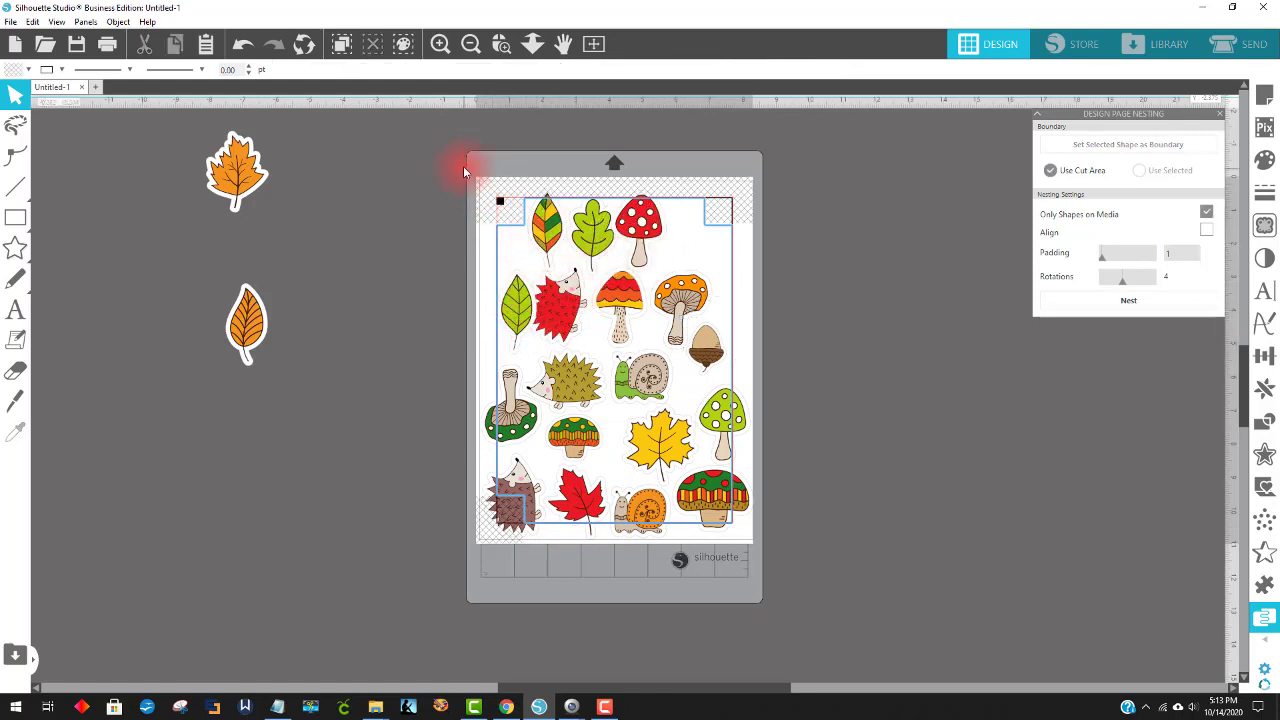
# Step: Nest all the stickers inside the cut area with 4 rotations and move the overlapping small striped mushroom to the page's lower edge
pyautogui.moveTo(463, 170); pyautogui.dragTo(724, 540)
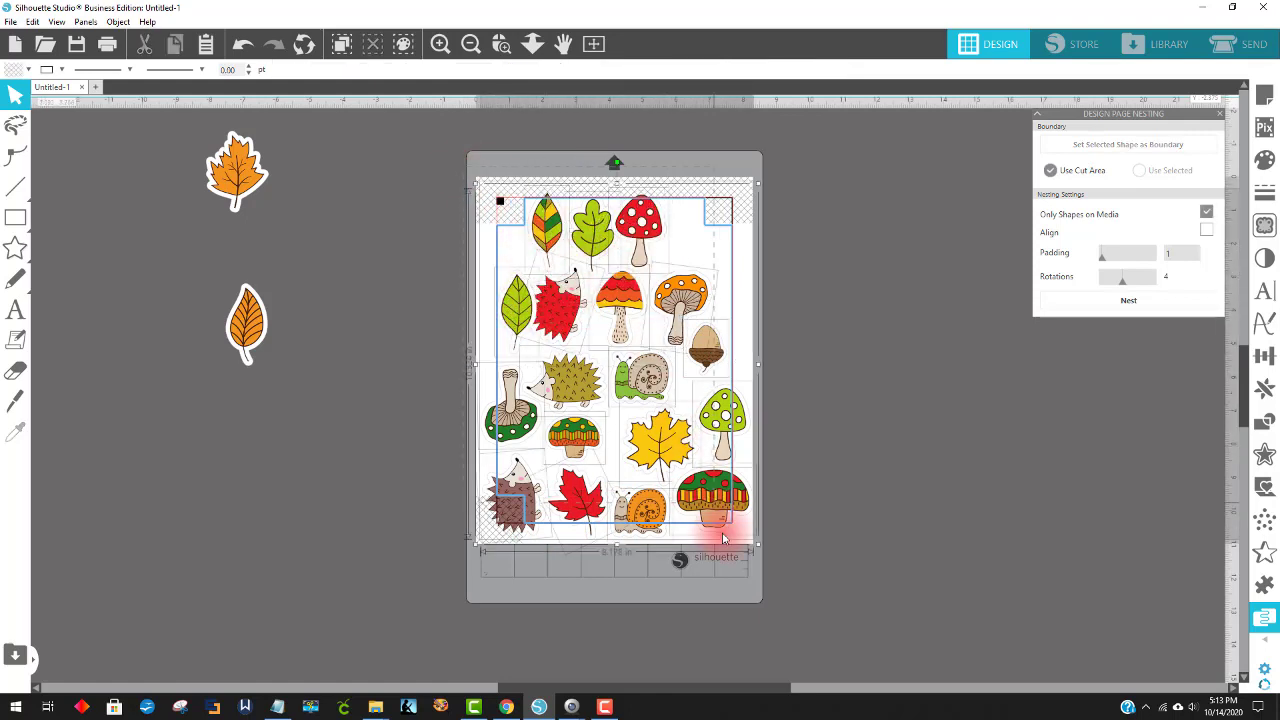
pyautogui.click(1271, 621)
pyautogui.click(1128, 300)
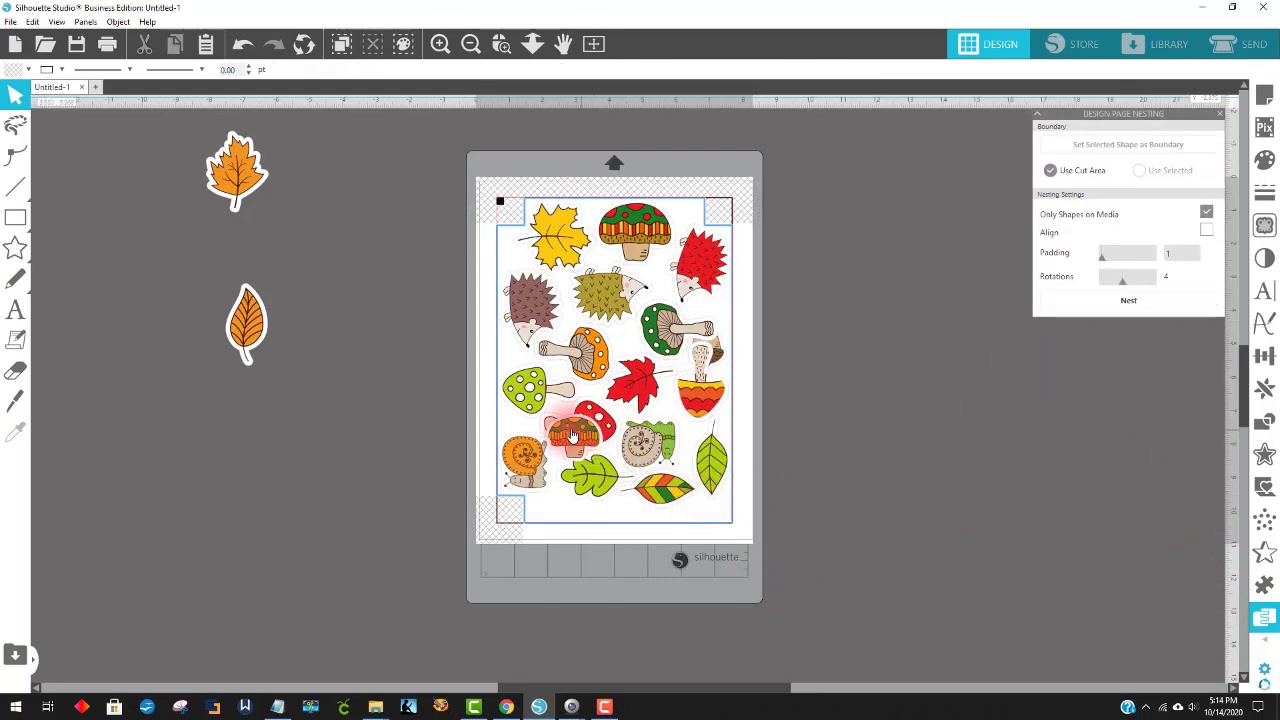
pyautogui.moveTo(573, 425); pyautogui.dragTo(563, 513)
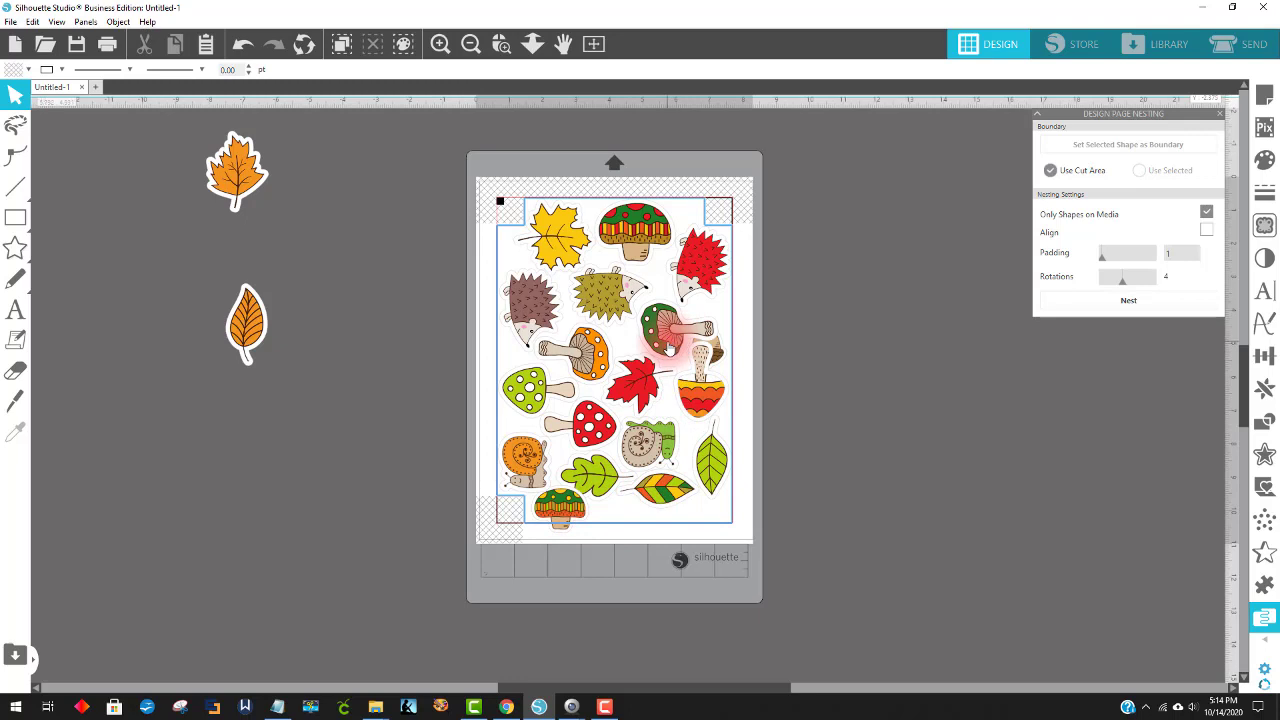
# Step: Shrink the large striped mushroom to about 1.64 by 1.36 in and nest all the stickers inside the cut area again
pyautogui.click(627, 232)
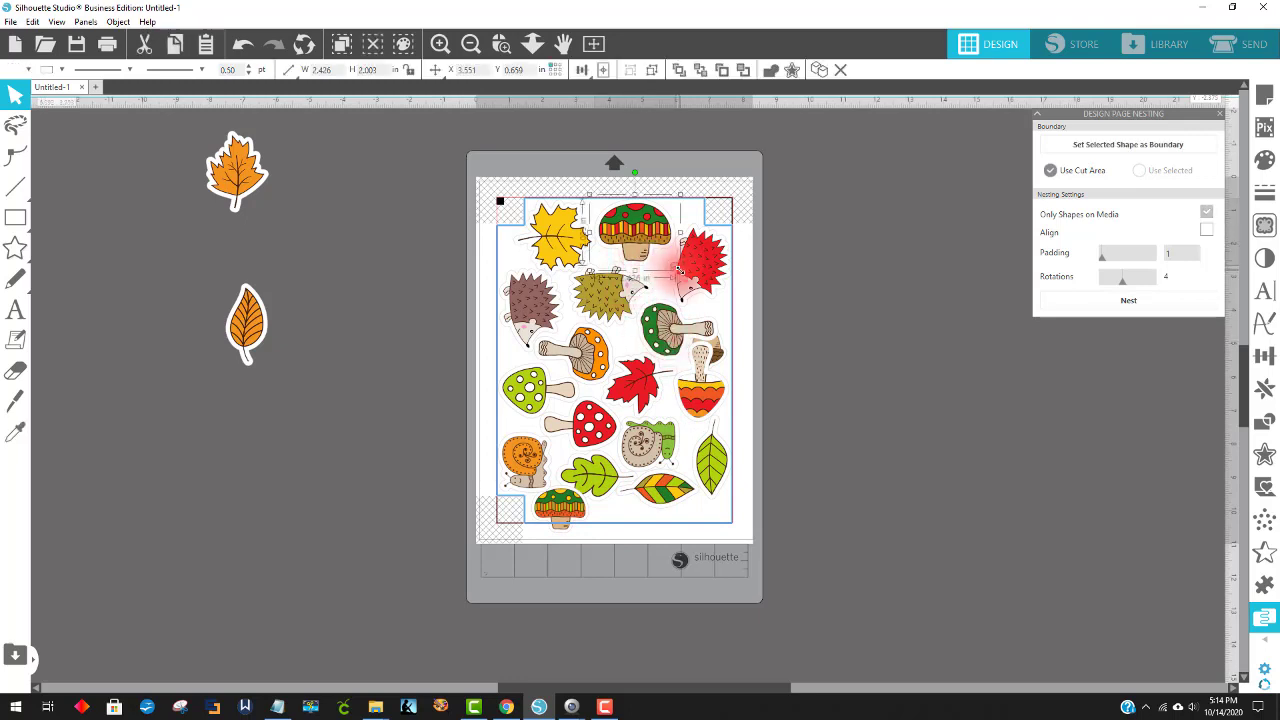
pyautogui.moveTo(680, 270); pyautogui.dragTo(654, 246)
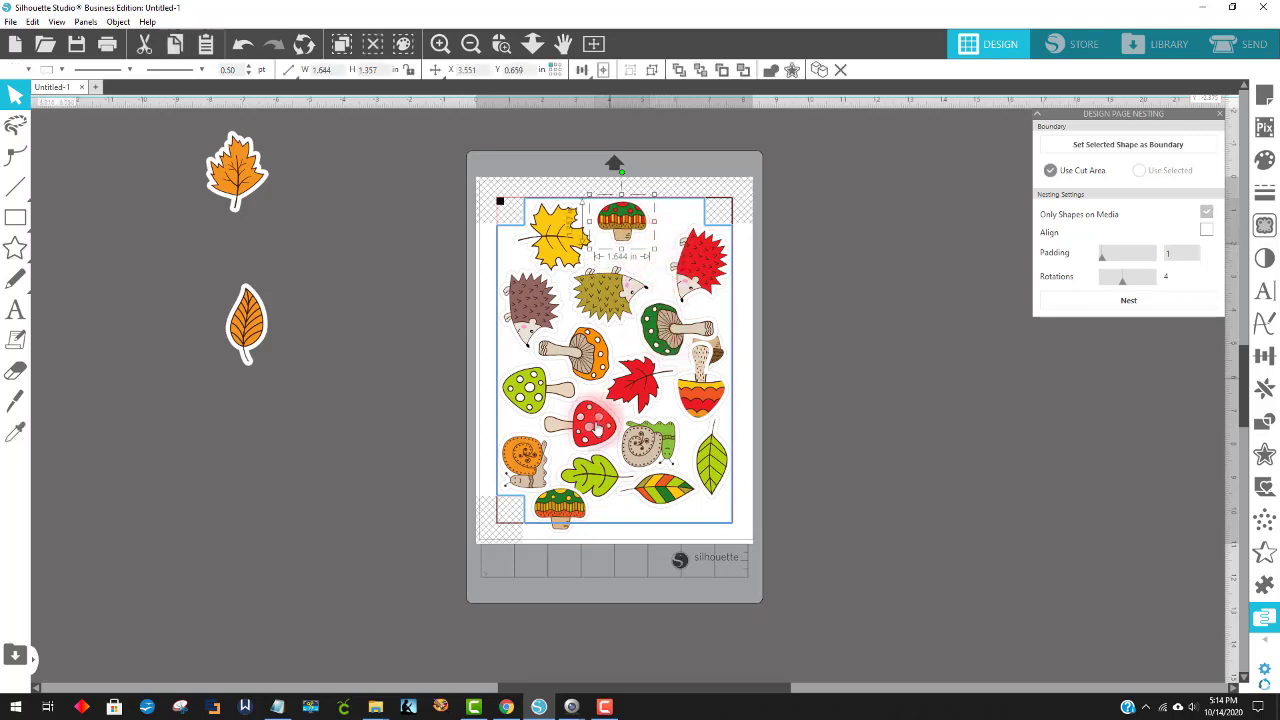
pyautogui.moveTo(480, 182); pyautogui.dragTo(783, 540)
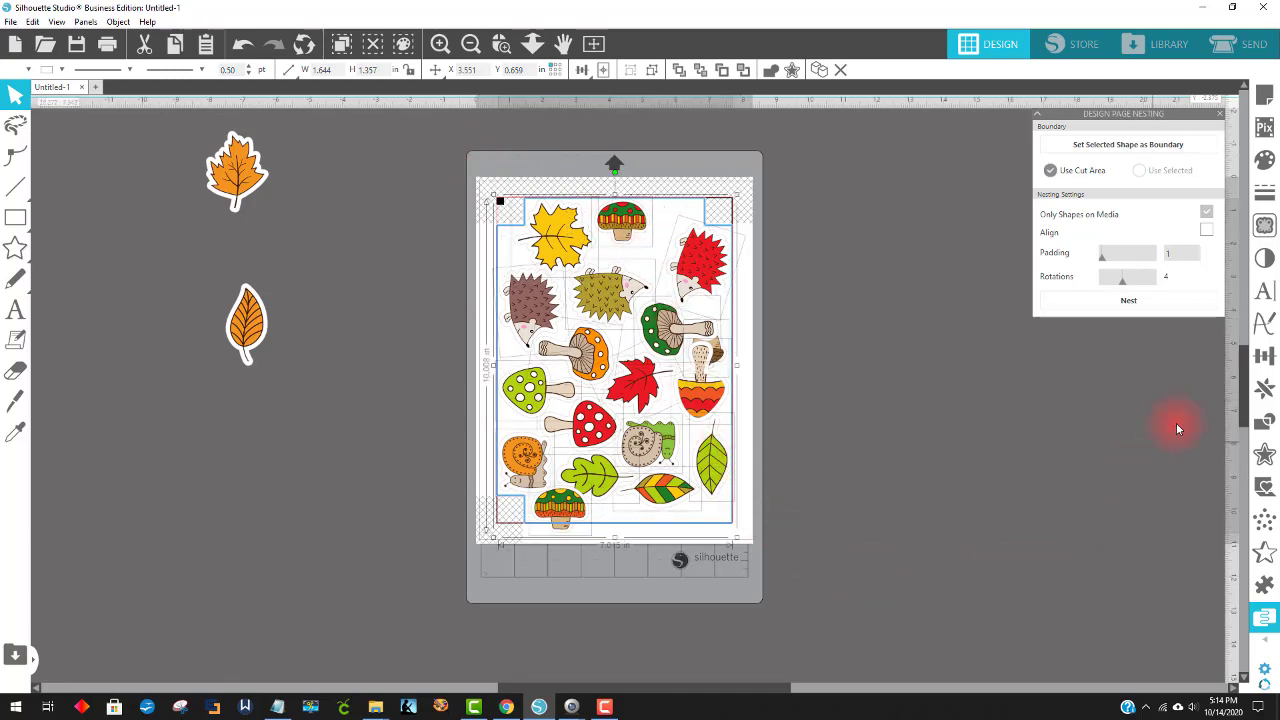
pyautogui.click(1130, 301)
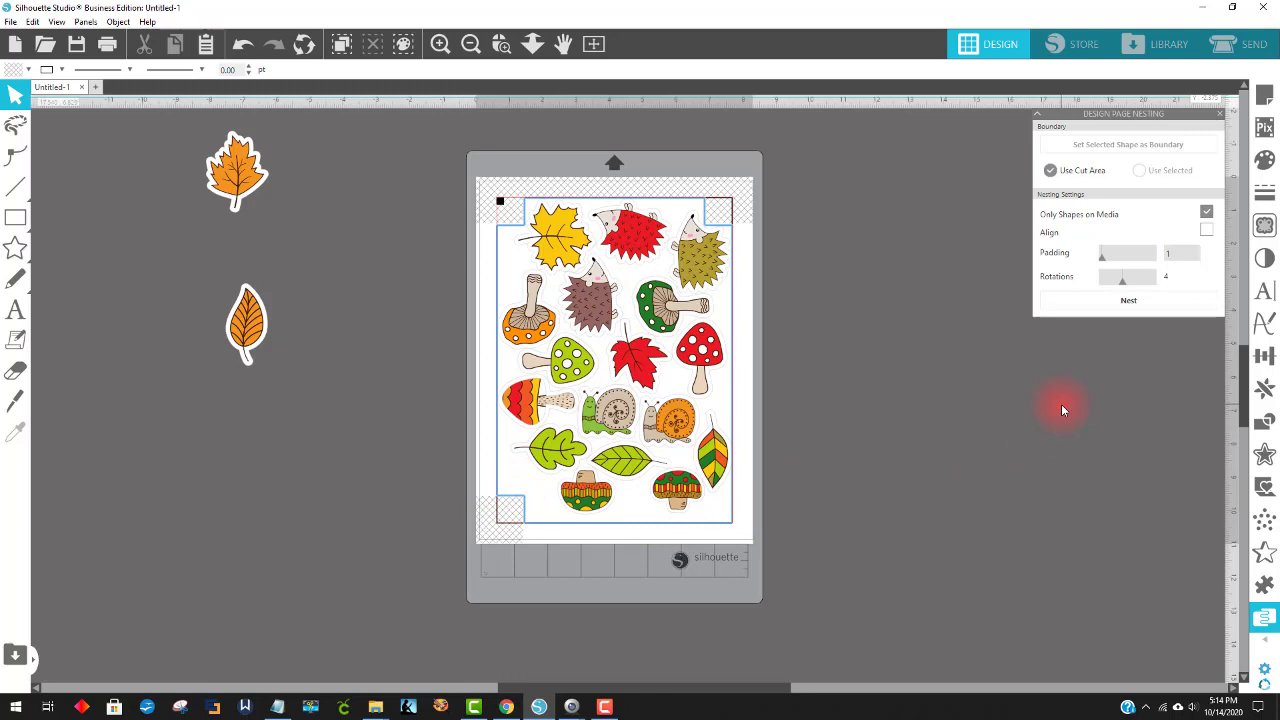
# Step: Check the layout of the nested sticker sheet in the print preview and close the preview without printing
pyautogui.click(10, 22)
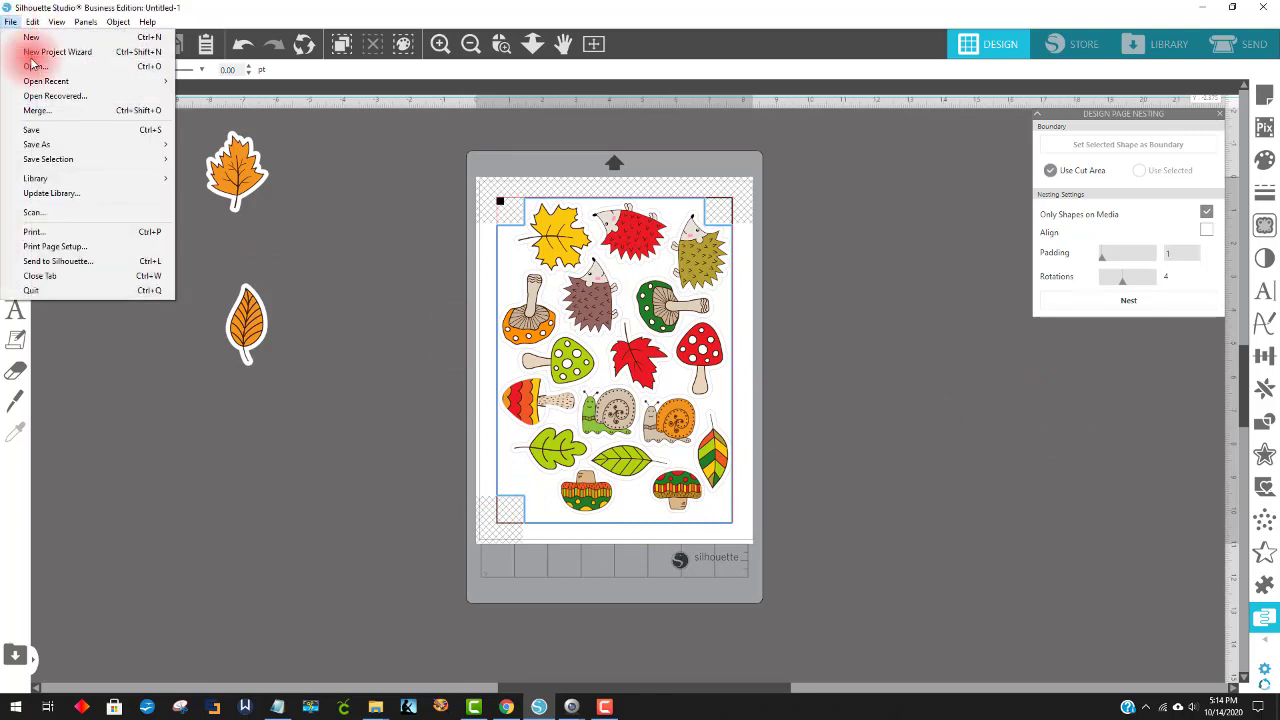
pyautogui.click(56, 233)
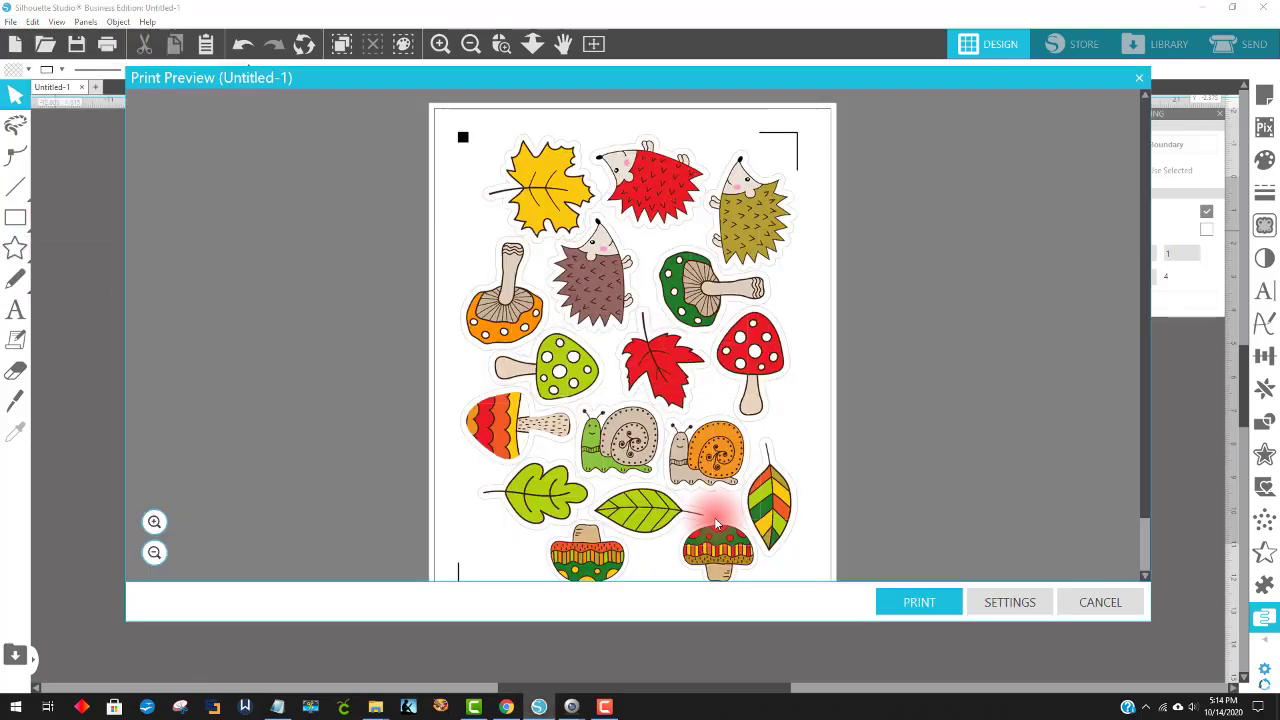
pyautogui.scroll(-1, 678, 475)
pyautogui.scroll(1, 588, 451)
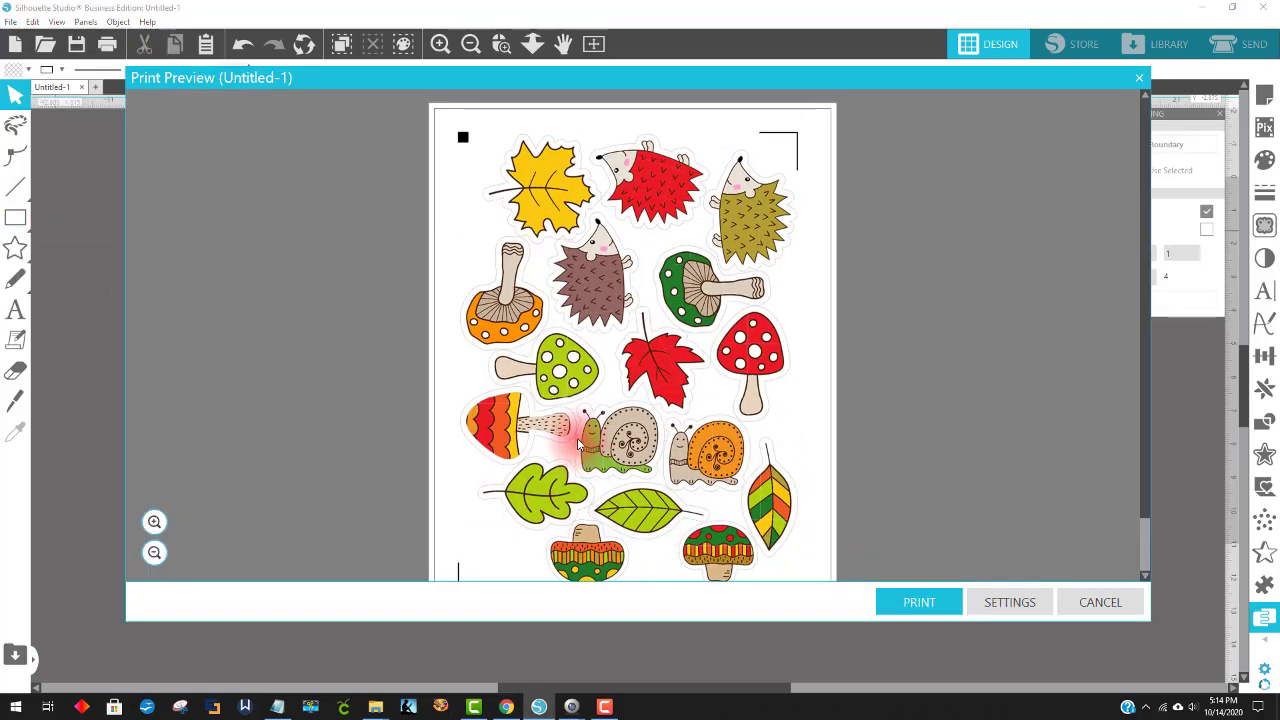
pyautogui.click(937, 620)
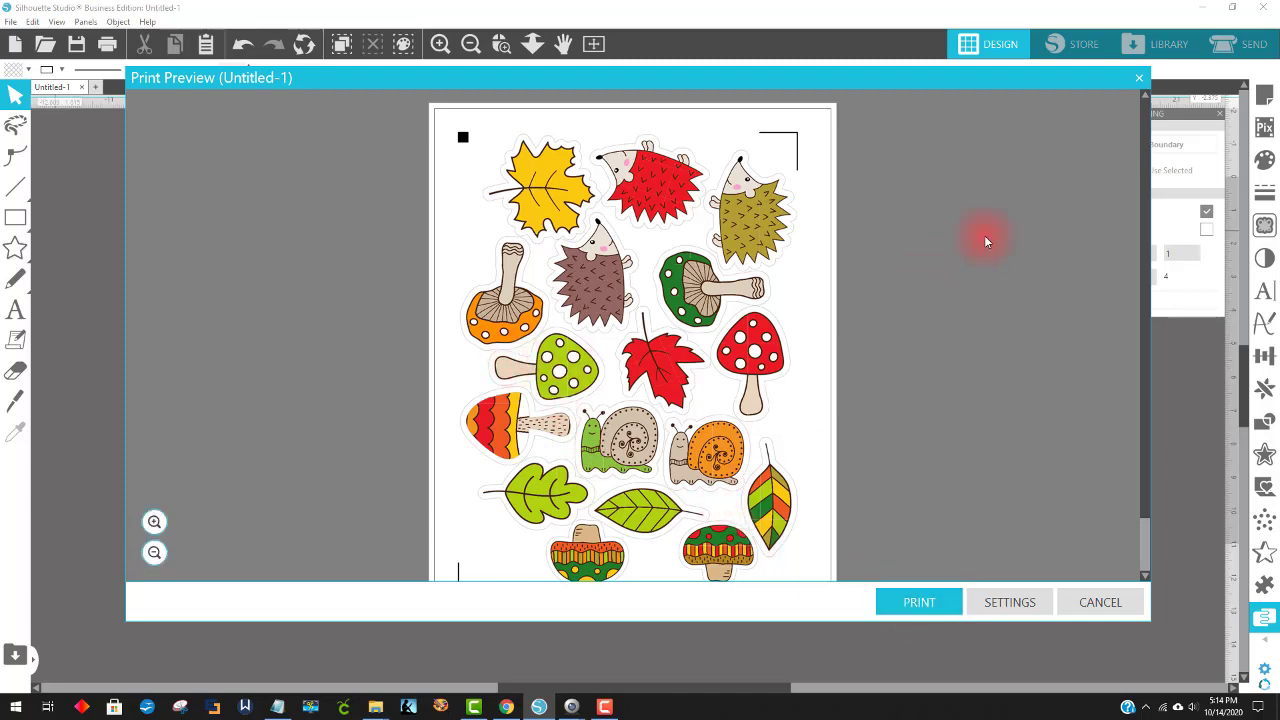
pyautogui.click(1142, 80)
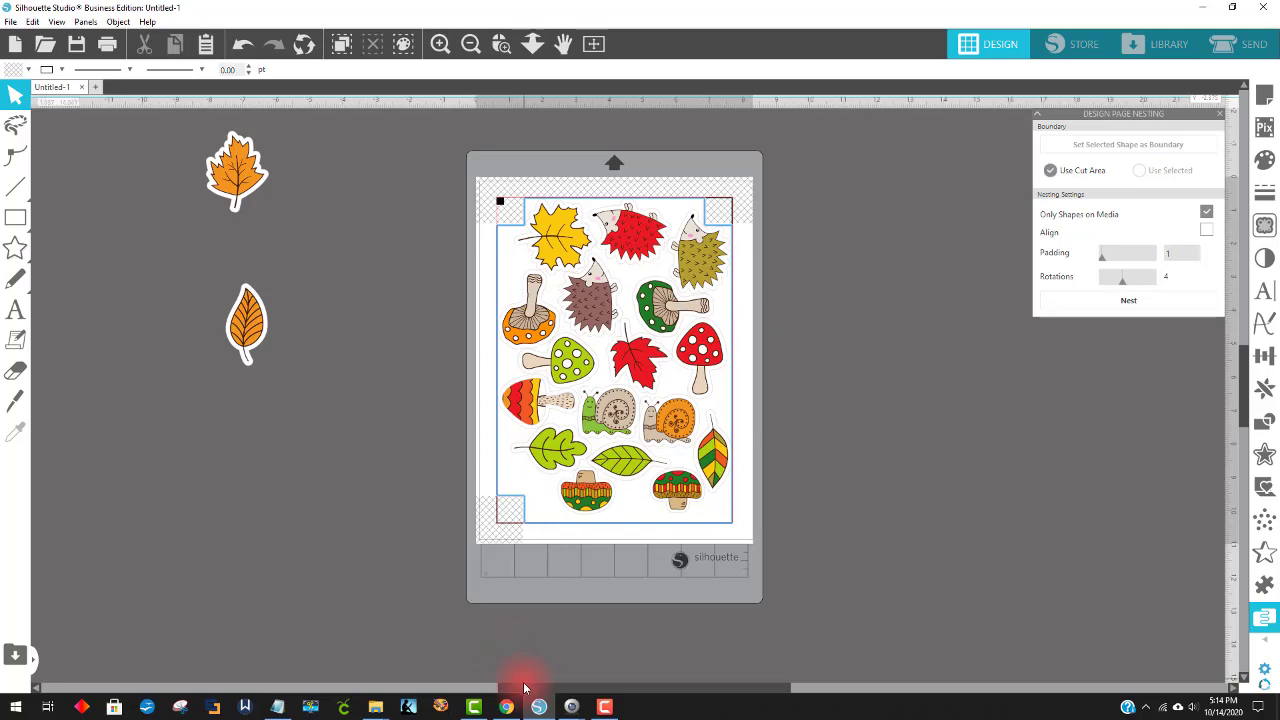
# Step: Draw a rectangle about 8.65 by 12.85 in beside the cutting mat
pyautogui.moveTo(518, 692); pyautogui.dragTo(643, 710)
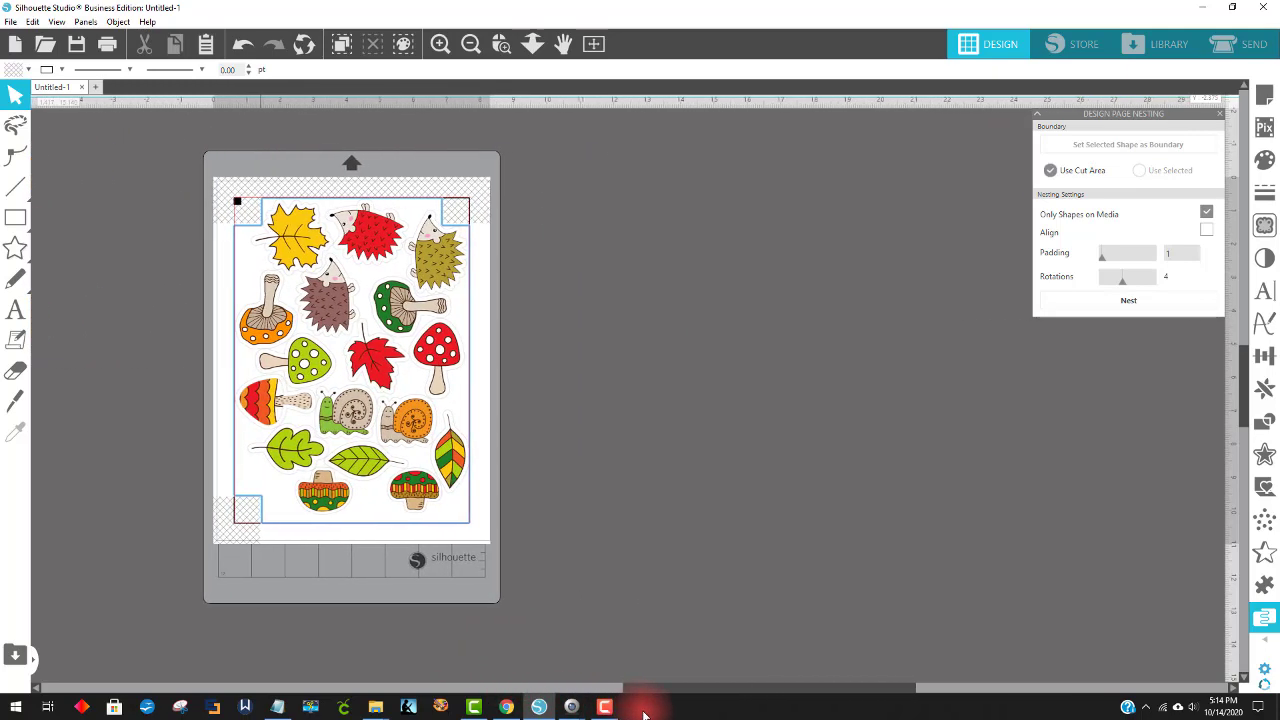
pyautogui.click(17, 218)
pyautogui.click(20, 222)
pyautogui.moveTo(563, 179); pyautogui.dragTo(853, 609)
pyautogui.press('v')
pyautogui.click(615, 366)
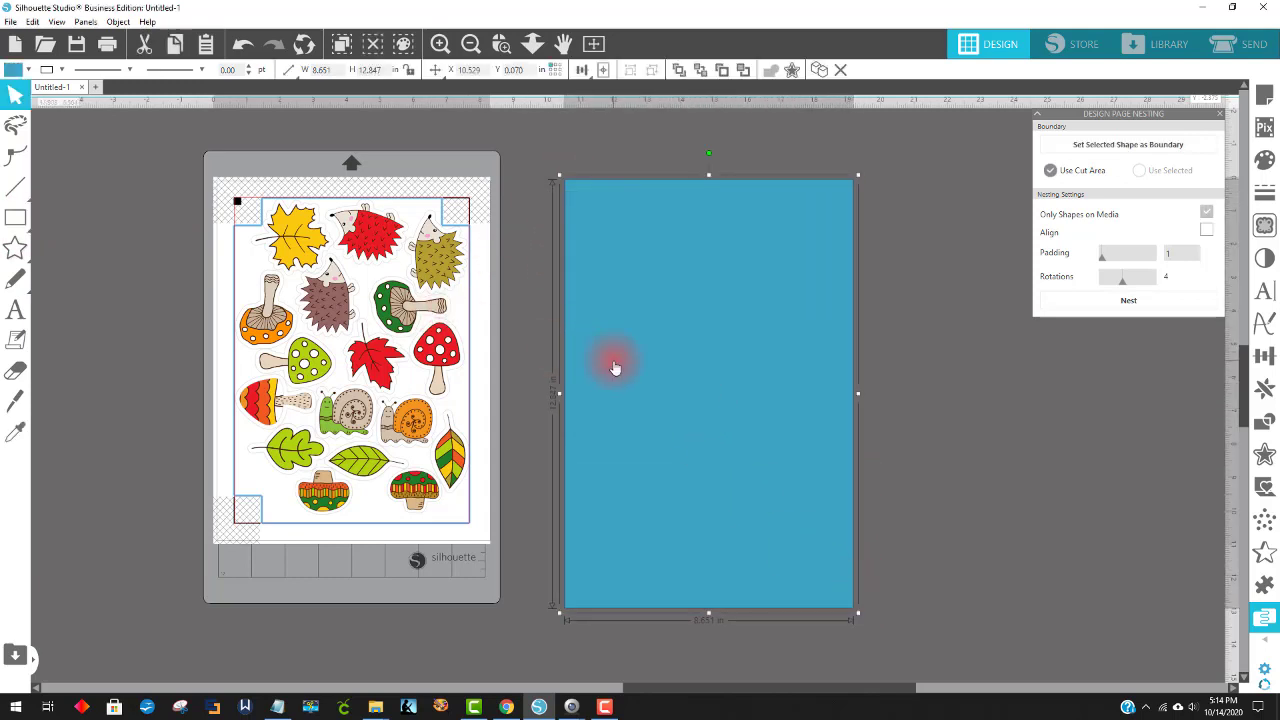
# Step: Resize the blue rectangle to 6.75 in wide by 9.25 in high and place it in the empty space beside the mat
pyautogui.click(371, 69)
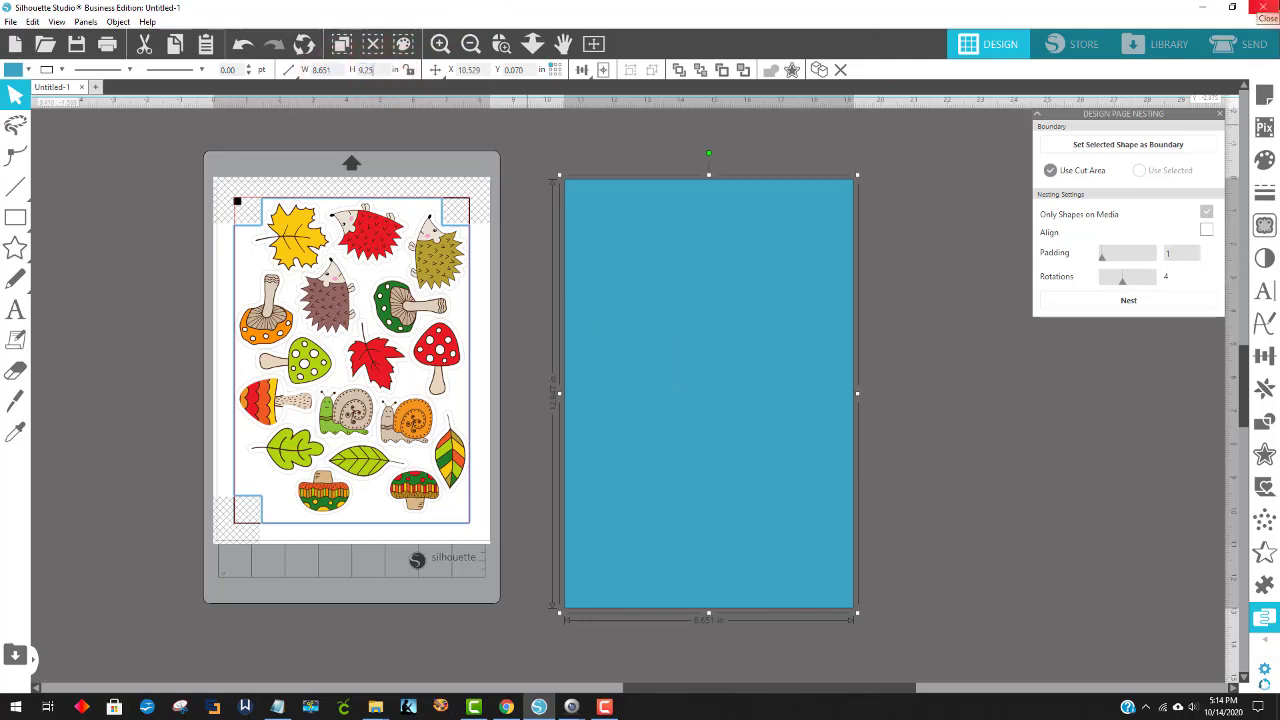
pyautogui.press('Return')
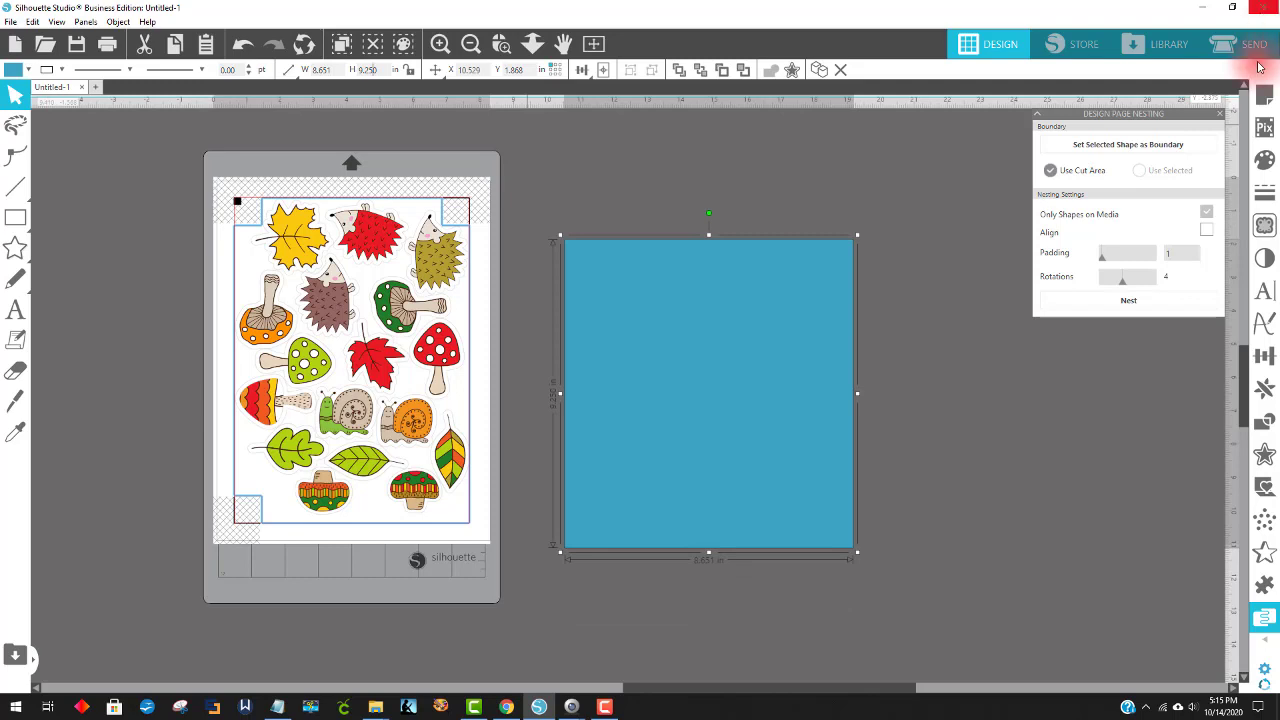
pyautogui.click(310, 69)
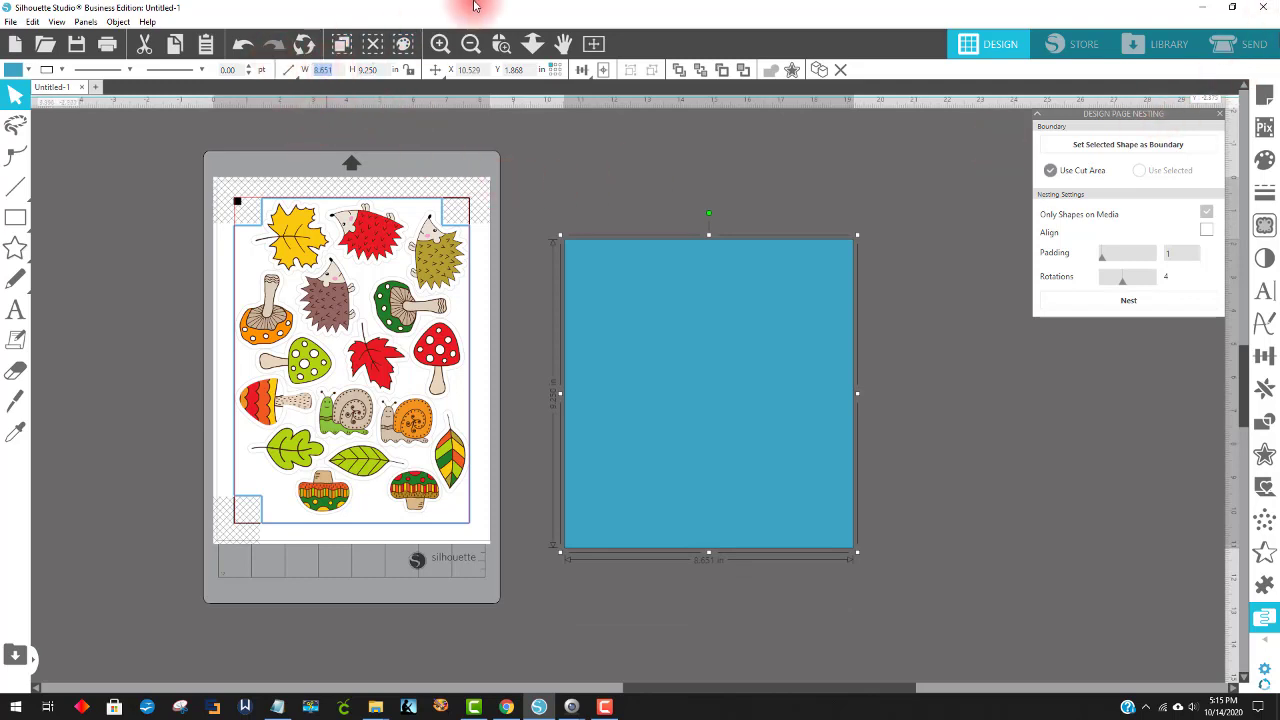
pyautogui.write('6.75')
pyautogui.press('Return')
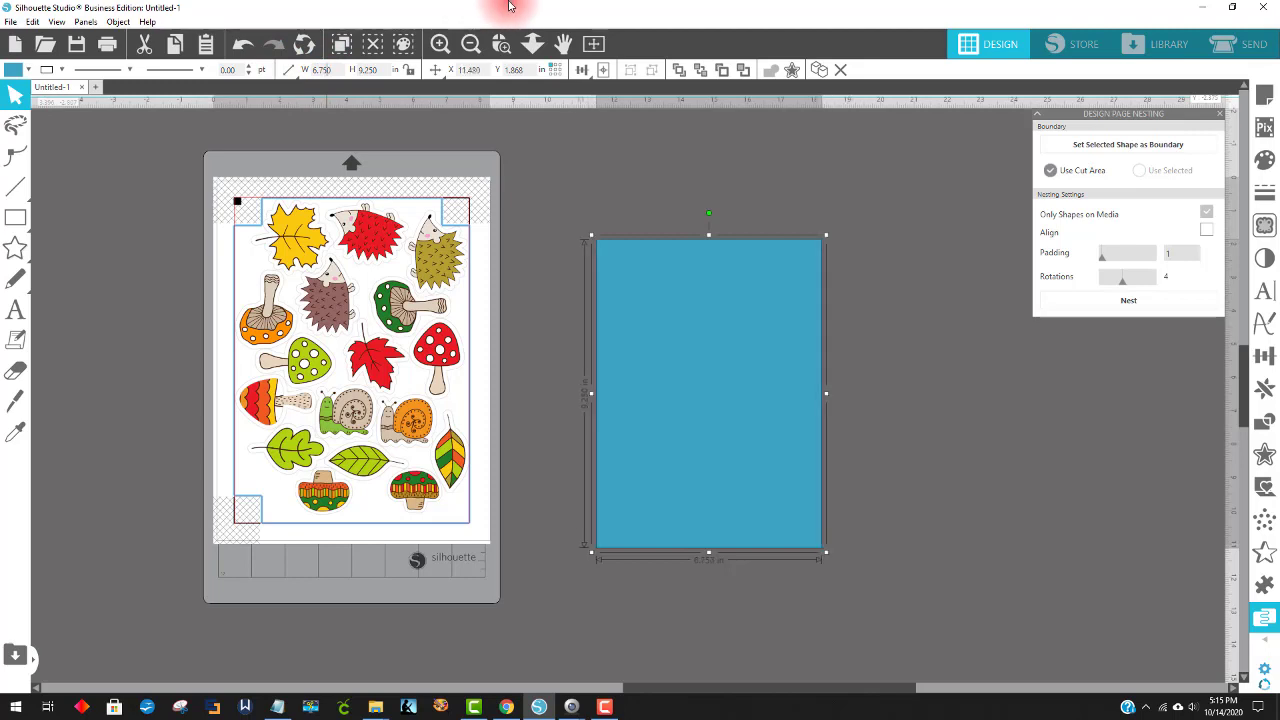
pyautogui.moveTo(730, 384); pyautogui.dragTo(628, 326)
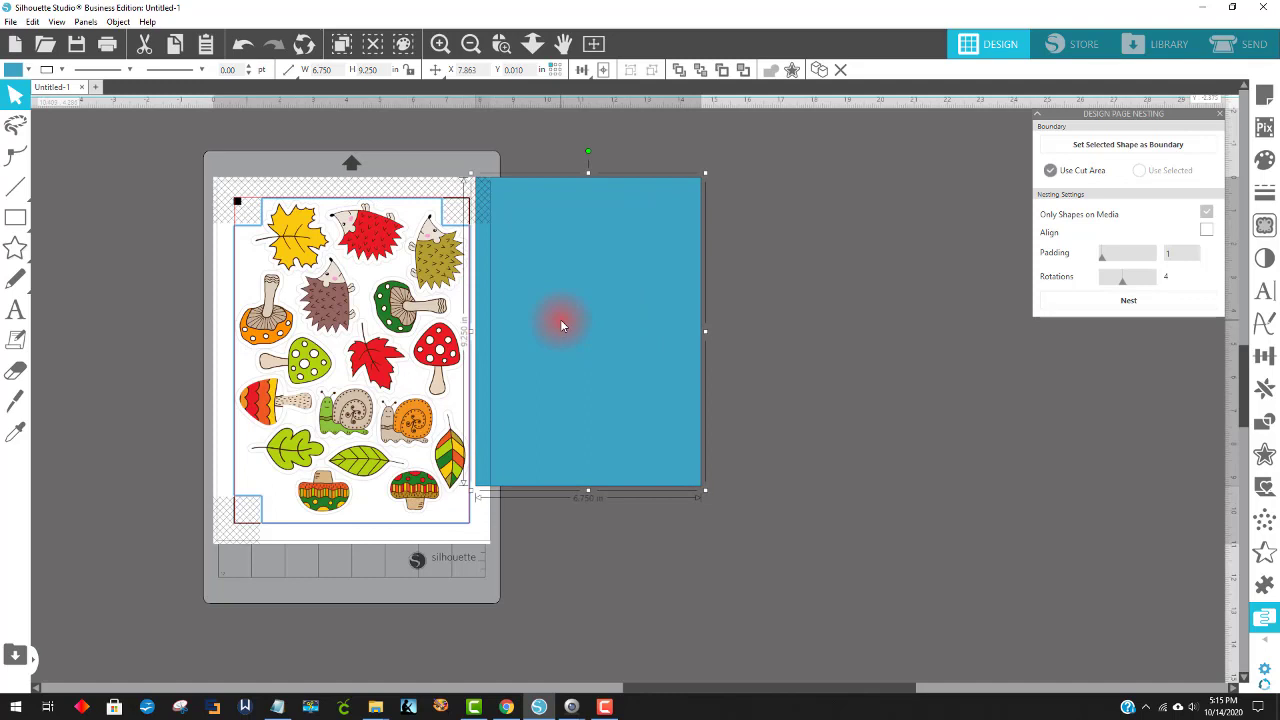
pyautogui.moveTo(657, 303); pyautogui.dragTo(772, 315)
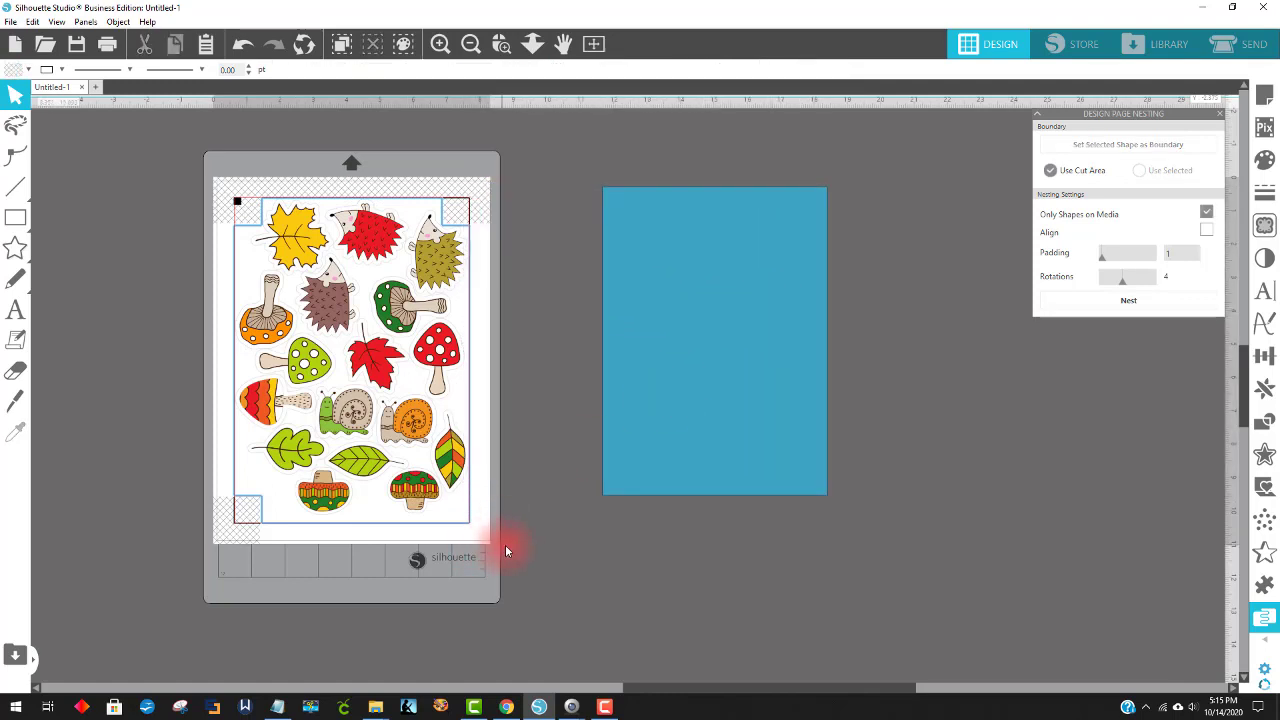
# Step: Nudge the green-capped striped mushroom slightly left, group all the stickers, and move the group off the page onto the blue rectangle
pyautogui.click(436, 507)
pyautogui.moveTo(436, 507)
pyautogui.mouseDown()
pyautogui.moveTo(410, 470)
pyautogui.moveTo(432, 455)
pyautogui.moveTo(430, 520)
pyautogui.moveTo(419, 502)
pyautogui.mouseUp()
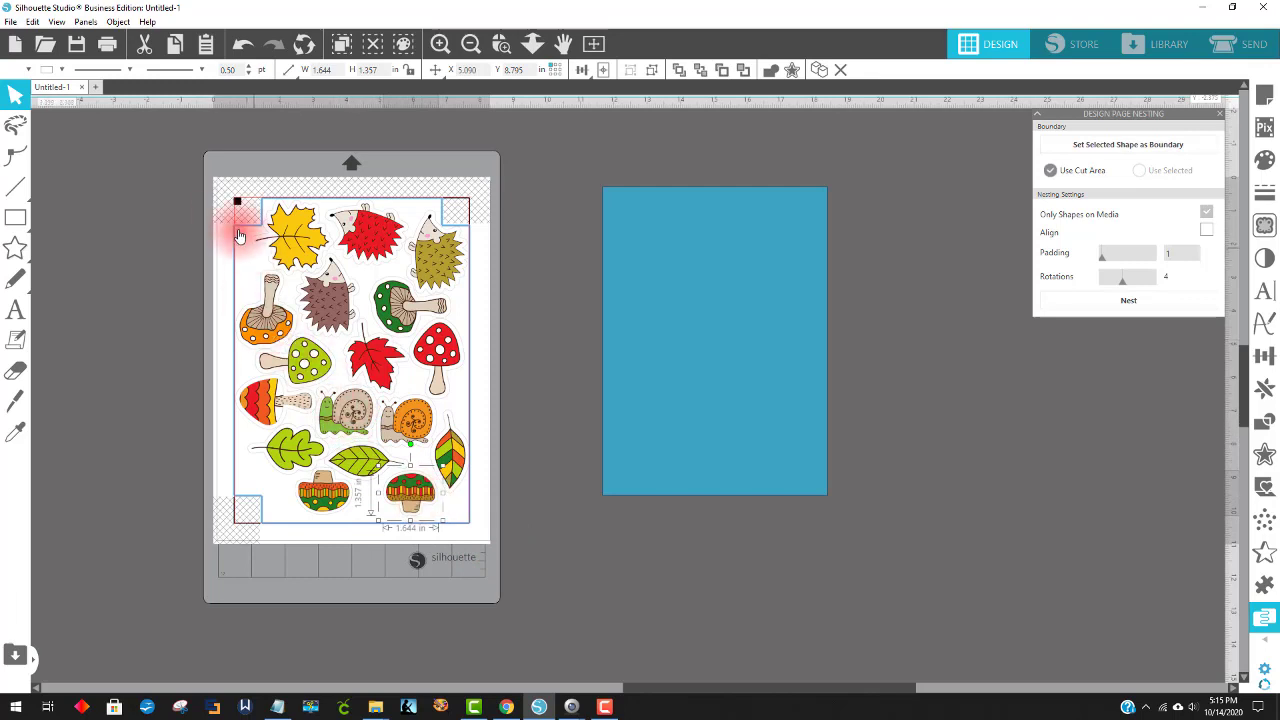
pyautogui.moveTo(202, 157); pyautogui.dragTo(447, 511)
pyautogui.rightClick(393, 453)
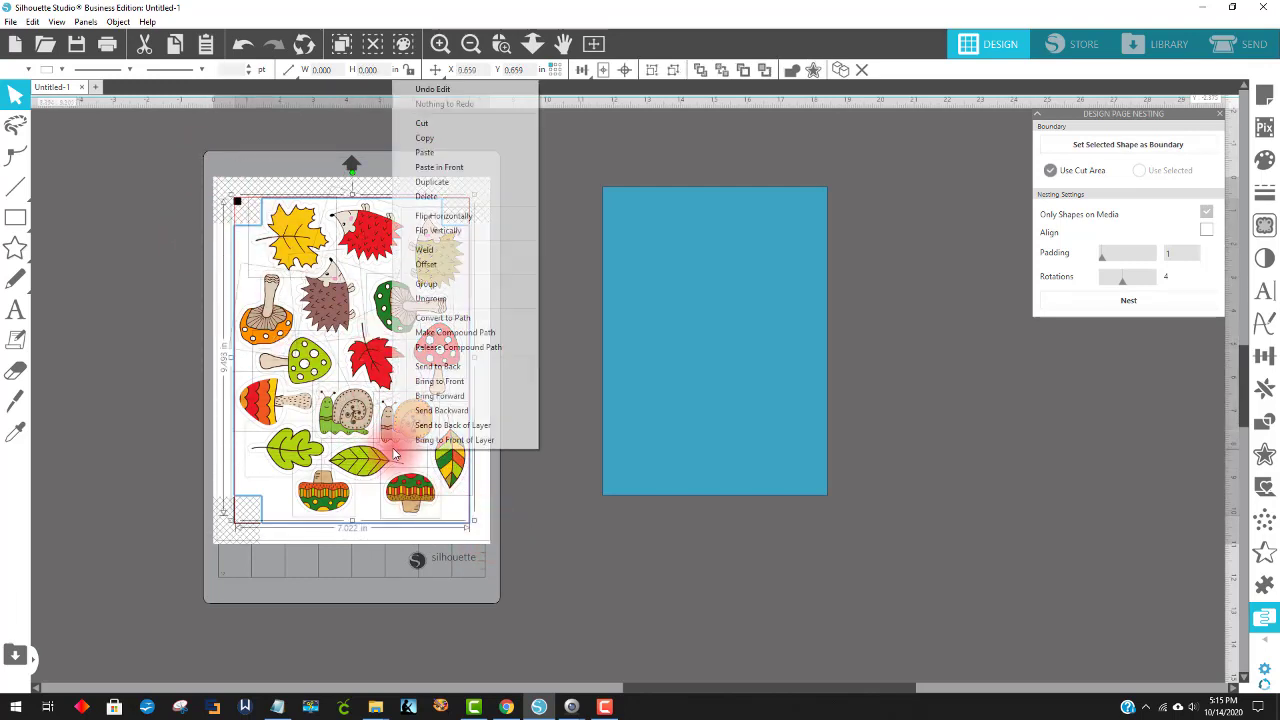
pyautogui.click(438, 282)
pyautogui.moveTo(408, 295); pyautogui.dragTo(703, 297)
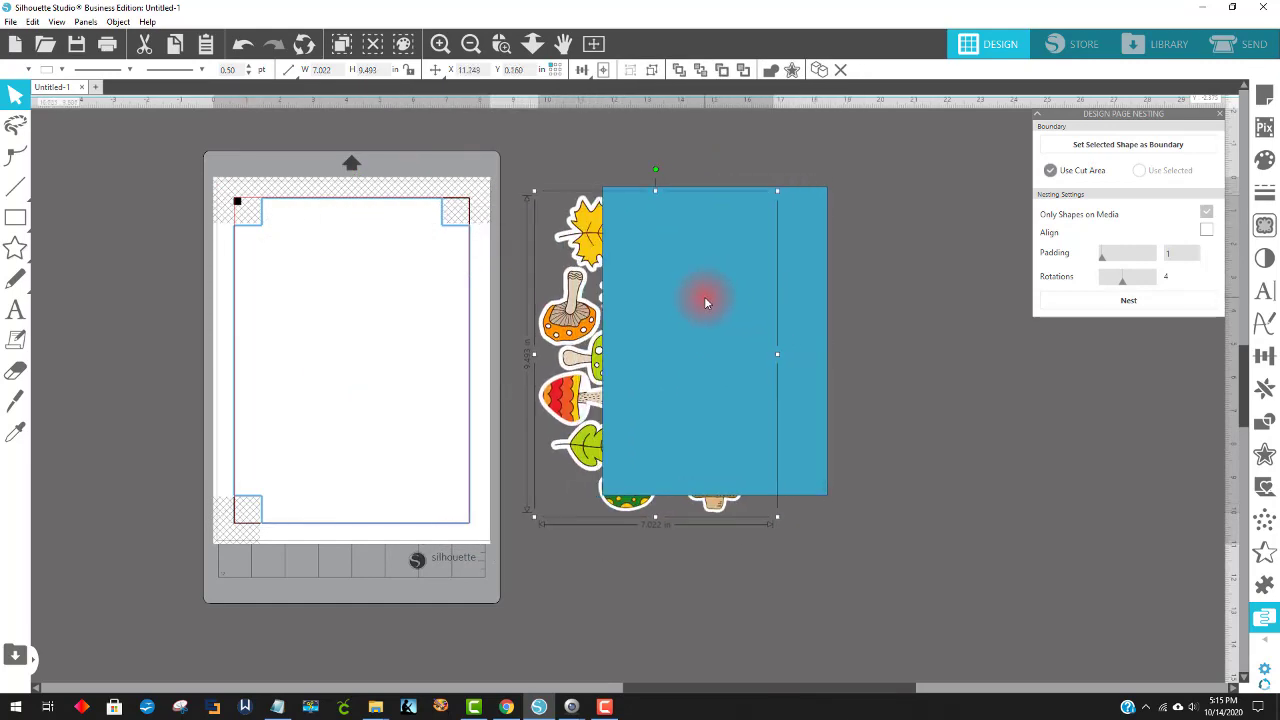
# Step: Send the blue rectangle to the back and line up the sticker group over it
pyautogui.rightClick(833, 270)
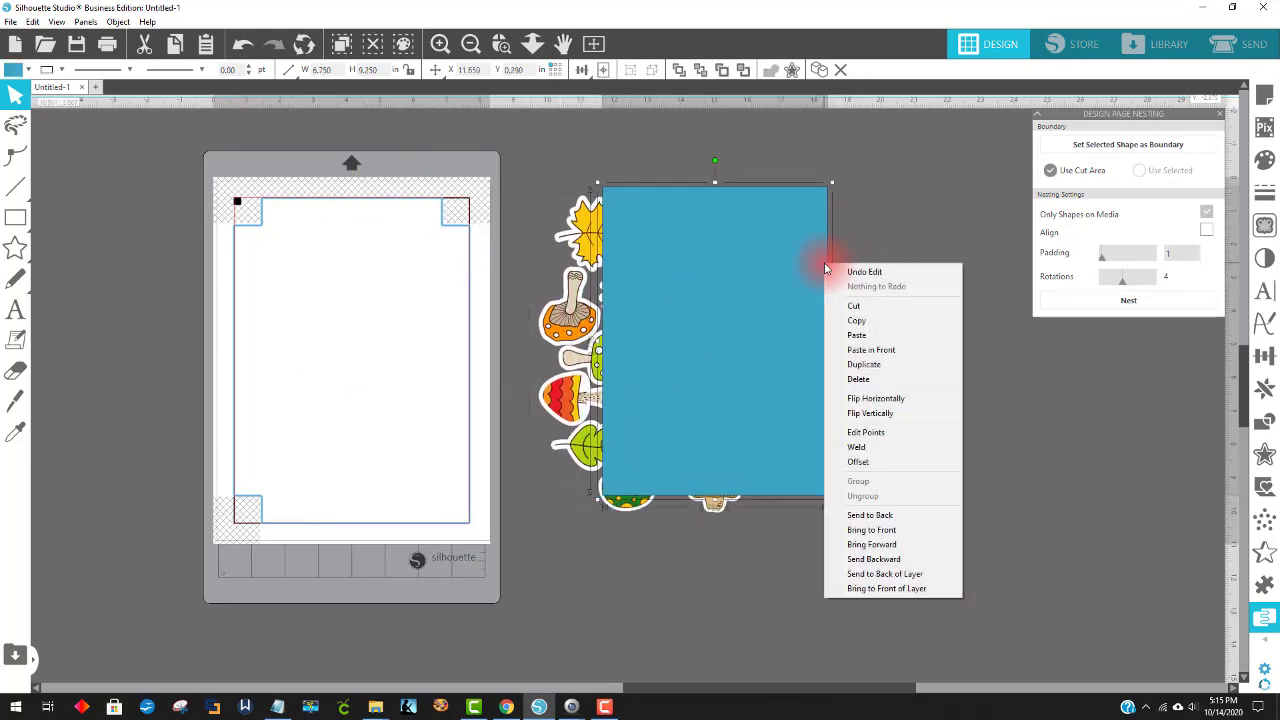
pyautogui.click(903, 516)
pyautogui.moveTo(622, 372); pyautogui.dragTo(683, 368)
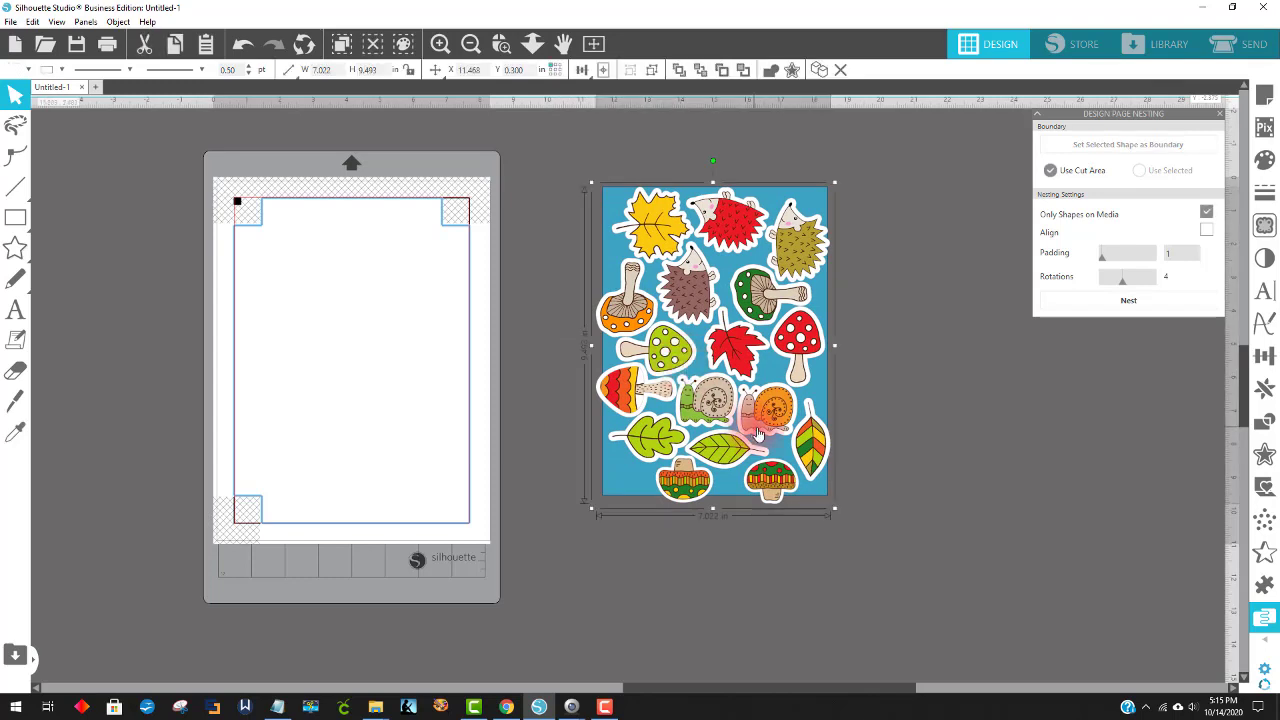
# Step: Scale the sticker group down to about 6.35 by 8.59 in and centre it within the blue rectangle
pyautogui.moveTo(832, 508); pyautogui.dragTo(815, 485)
pyautogui.moveTo(751, 391); pyautogui.dragTo(761, 397)
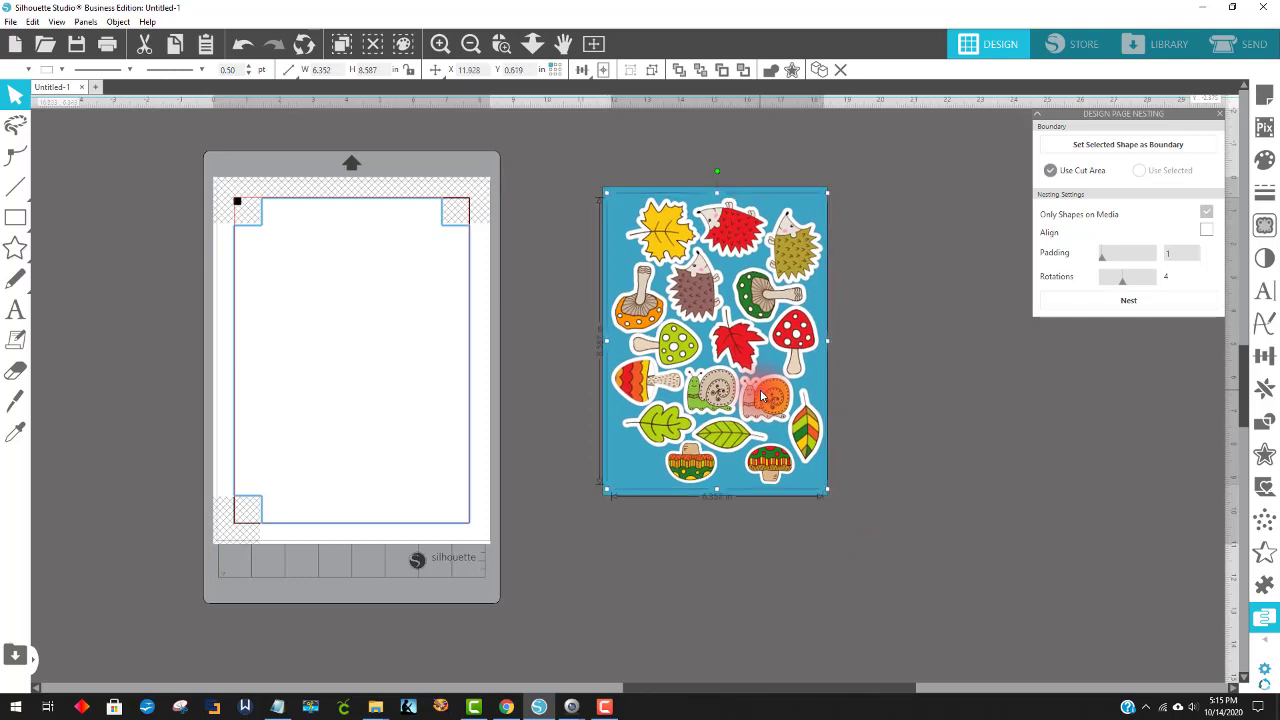
pyautogui.click(846, 361)
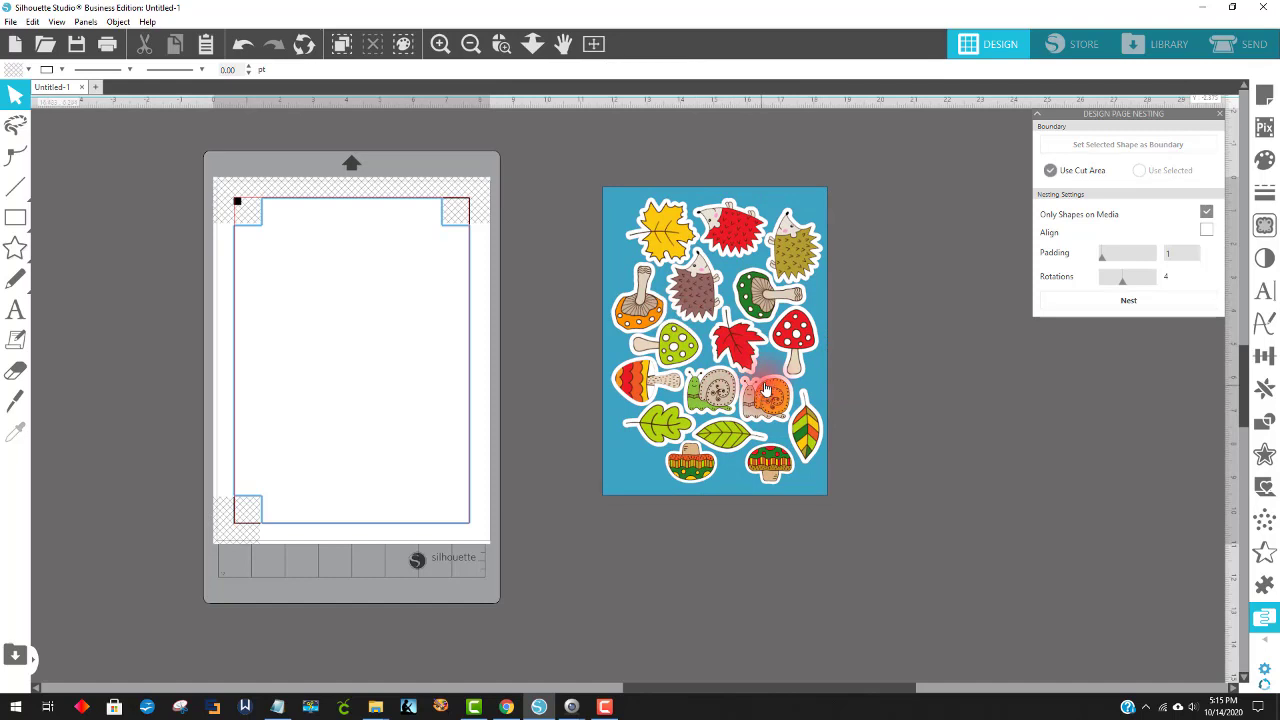
# Step: Move the blue rectangle out from behind the sticker group to the far right
pyautogui.rightClick(712, 372)
pyautogui.click(853, 418)
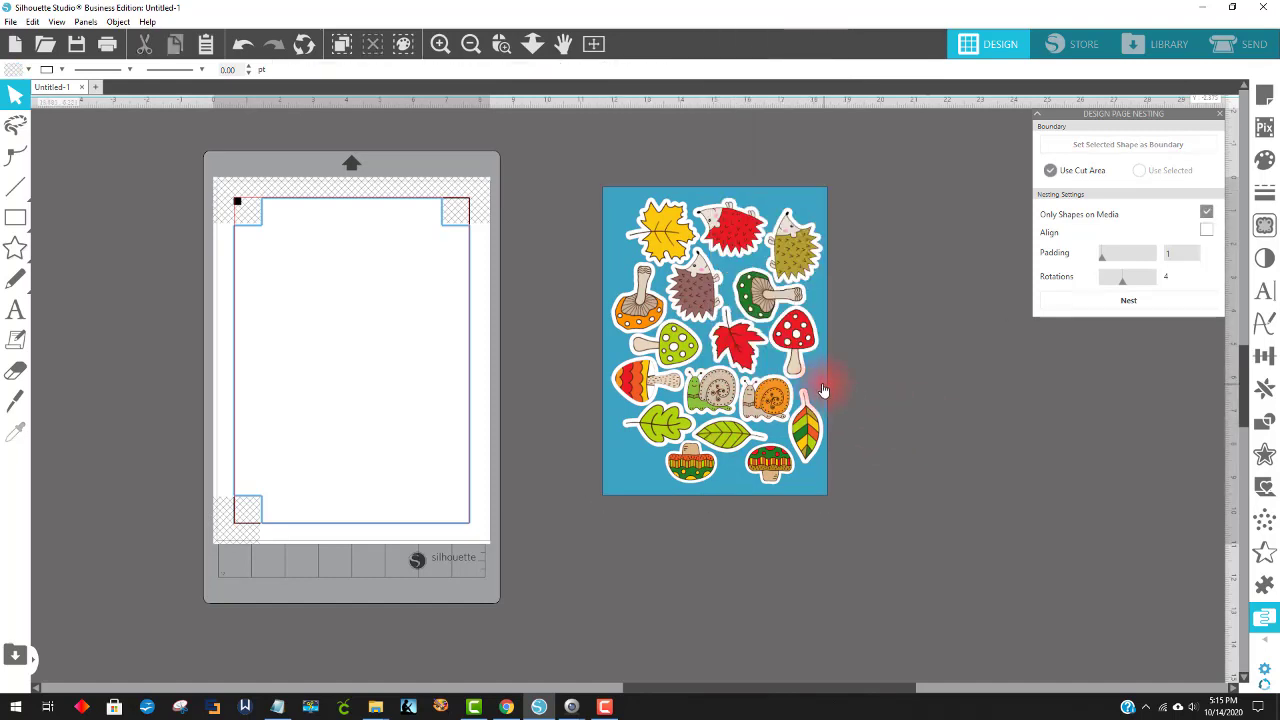
pyautogui.moveTo(822, 390); pyautogui.dragTo(1214, 471)
# Step: Save the sticker group as a selection to the hard drive as a JPEG named "fall stickers" at 150 dots per inch
pyautogui.click(683, 333)
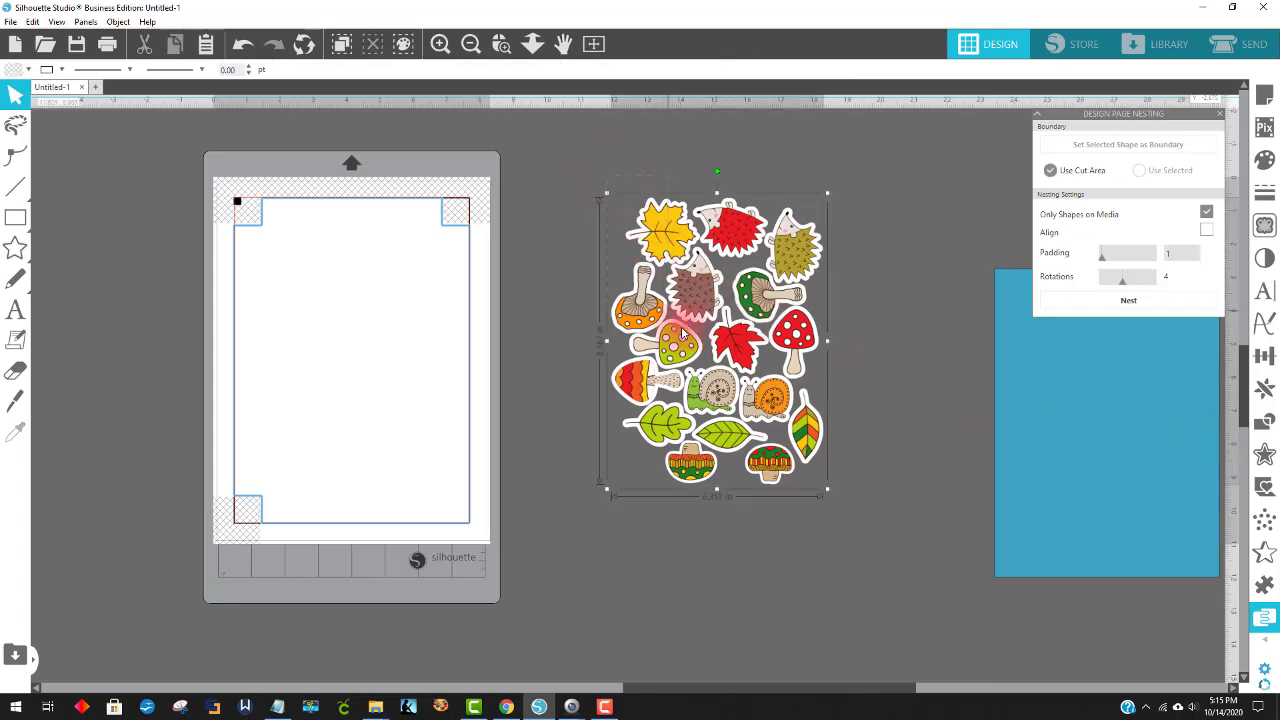
pyautogui.click(13, 24)
pyautogui.click(57, 159)
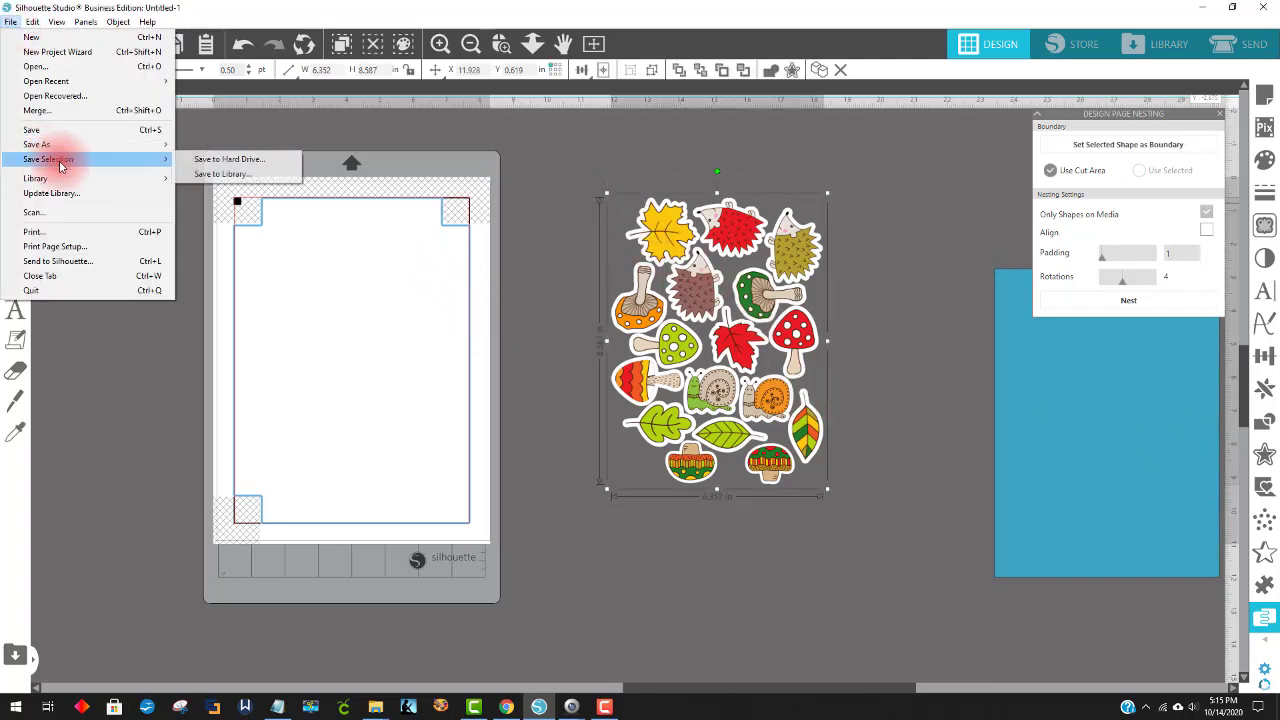
pyautogui.click(265, 164)
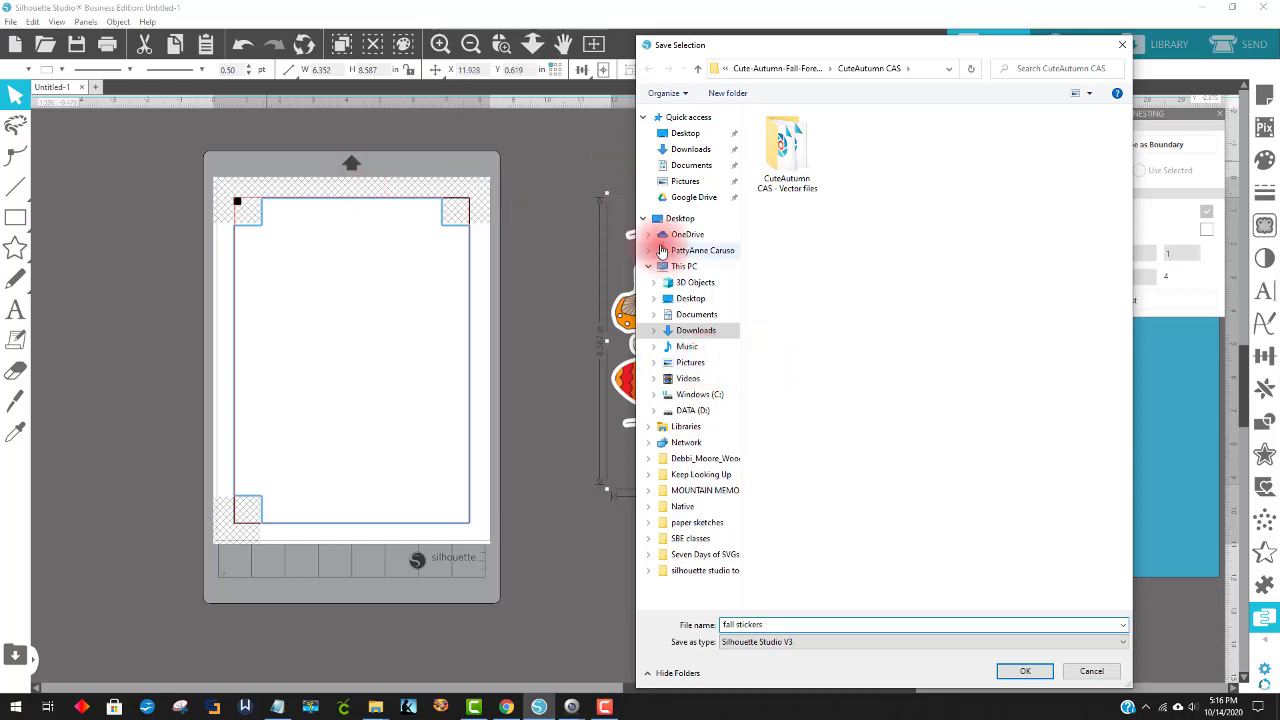
pyautogui.click(770, 641)
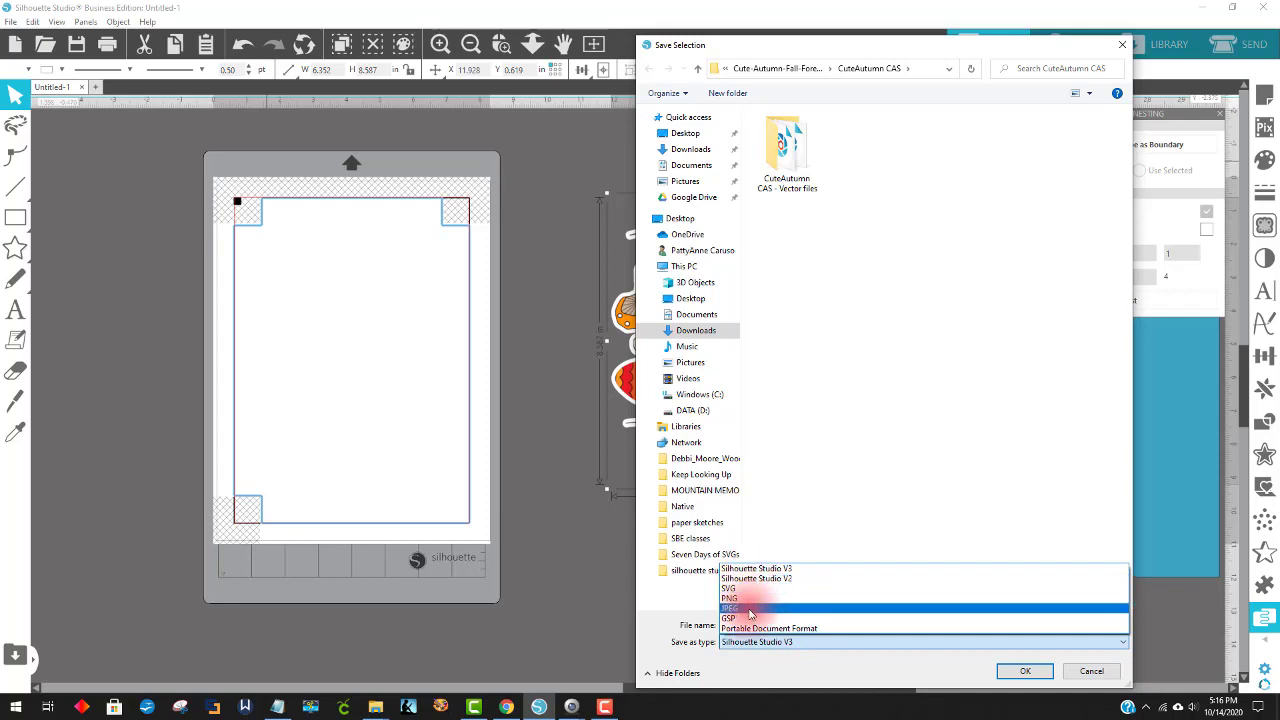
pyautogui.click(750, 608)
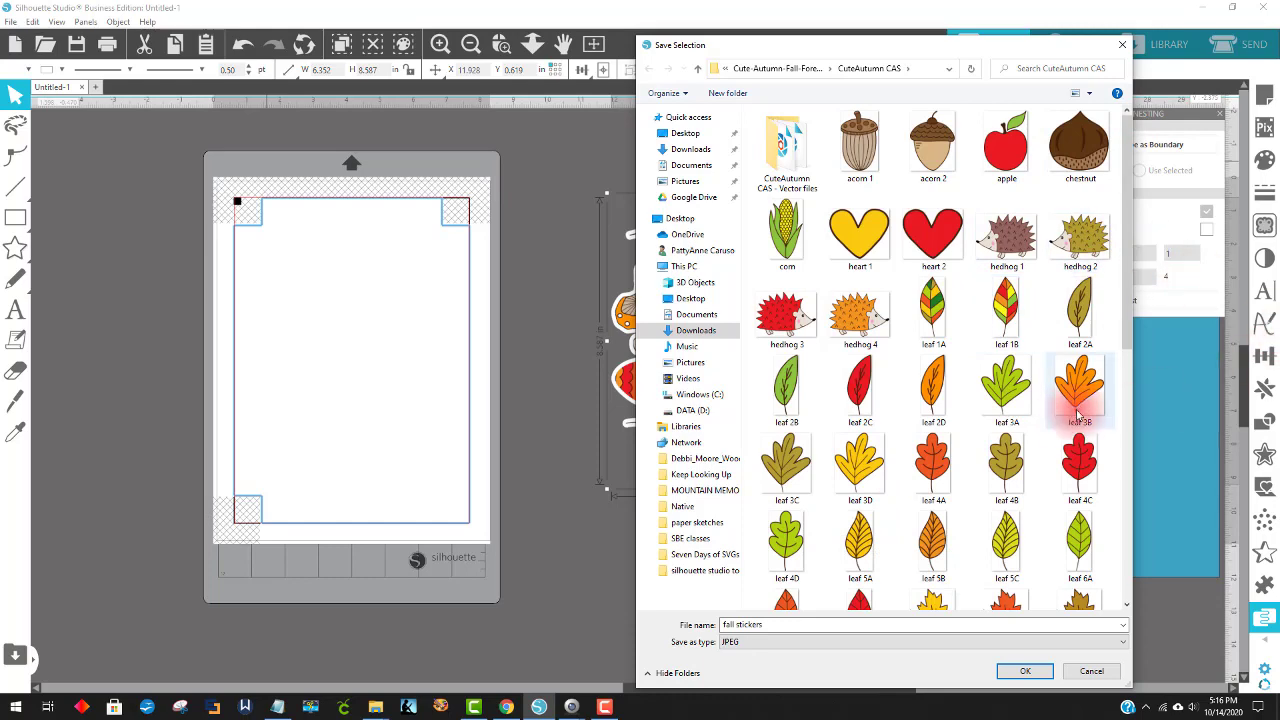
pyautogui.click(1025, 671)
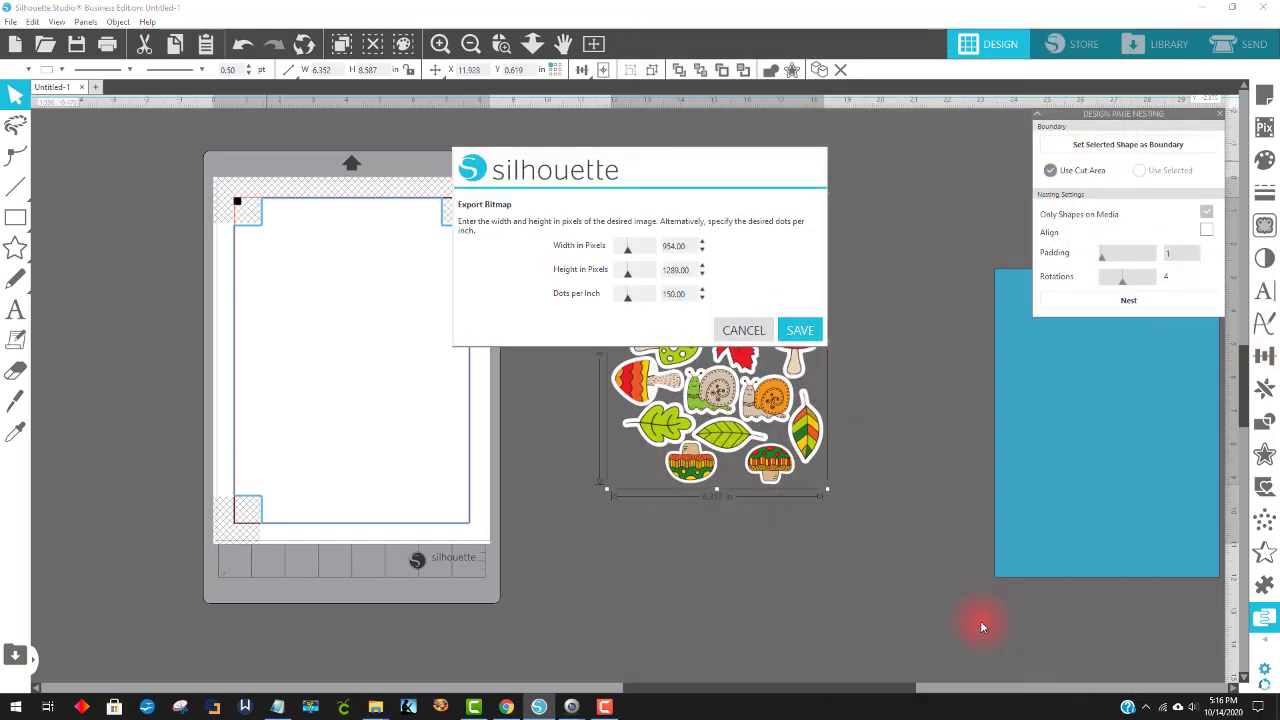
pyautogui.click(793, 332)
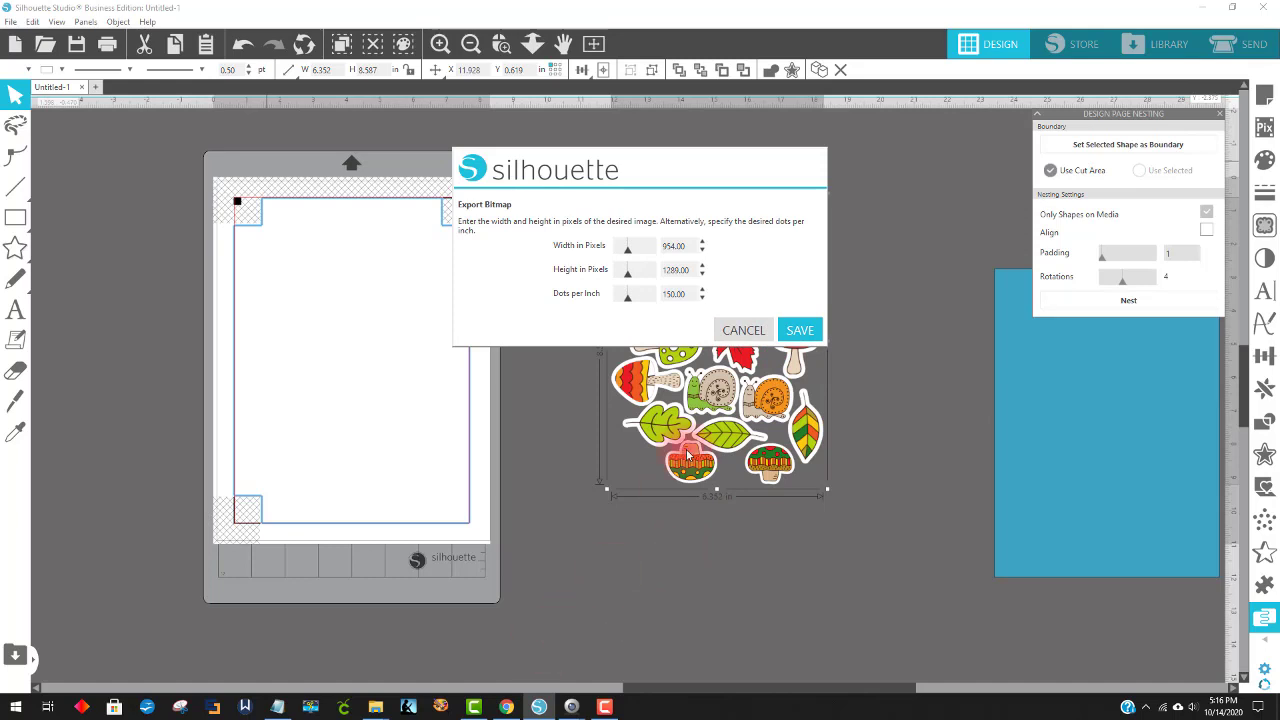
pyautogui.click(806, 332)
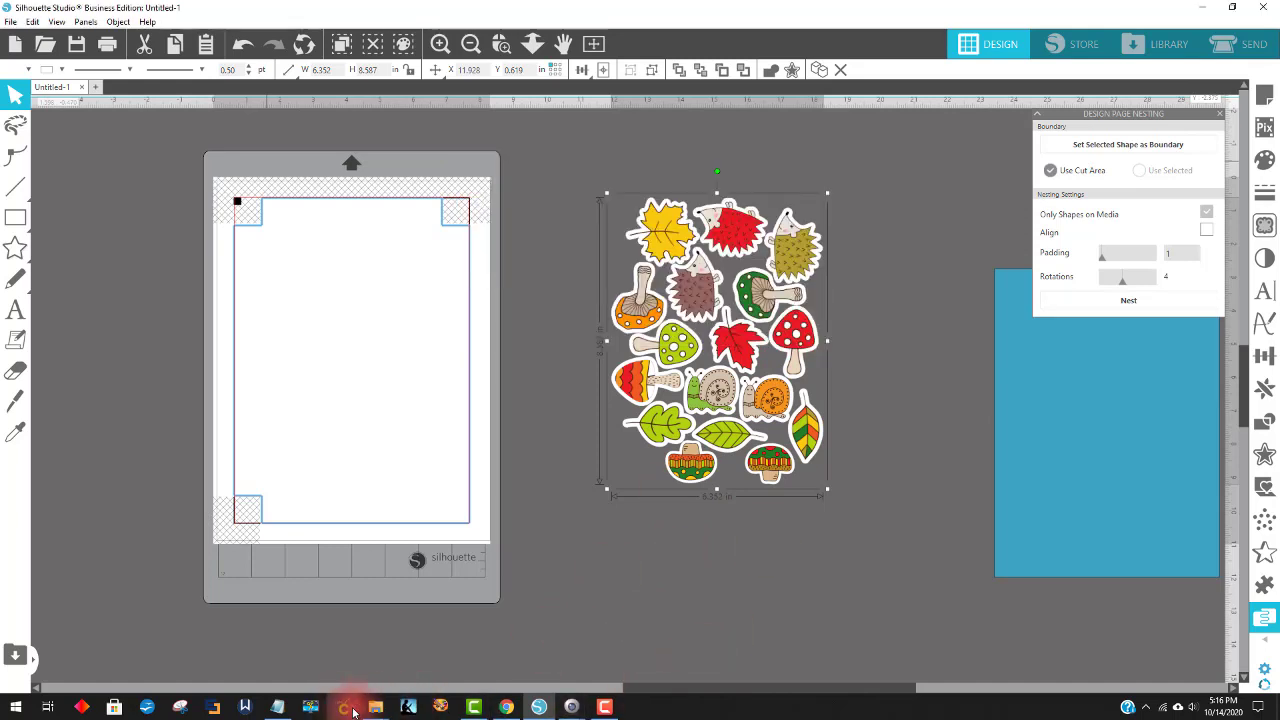
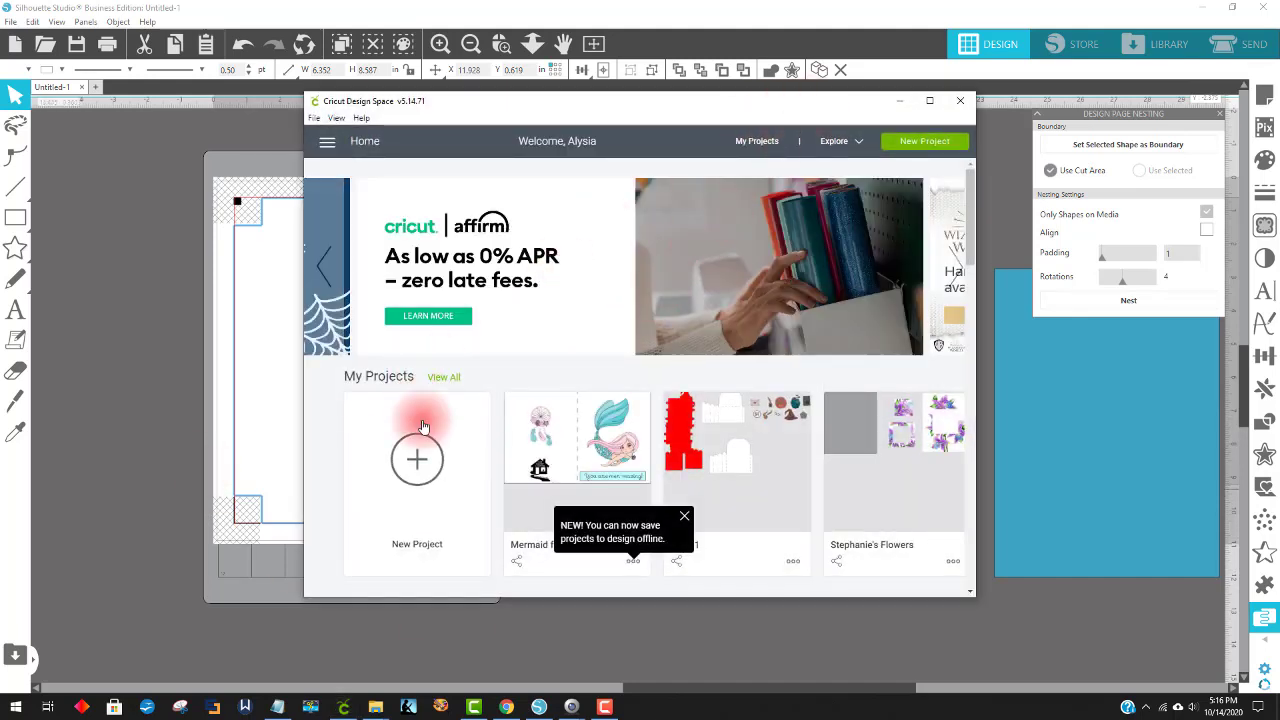
# Step: In Cricut Design Space, start a new project and browse for an image file to upload
pyautogui.click(424, 461)
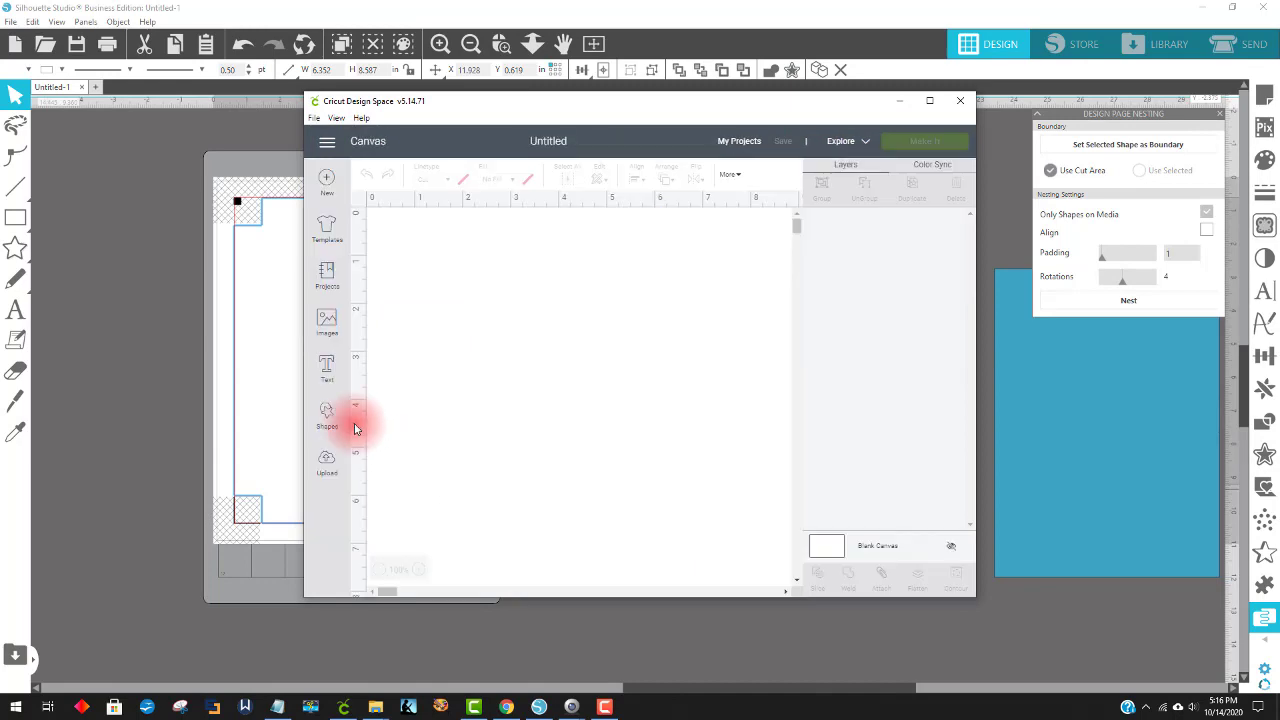
pyautogui.click(327, 469)
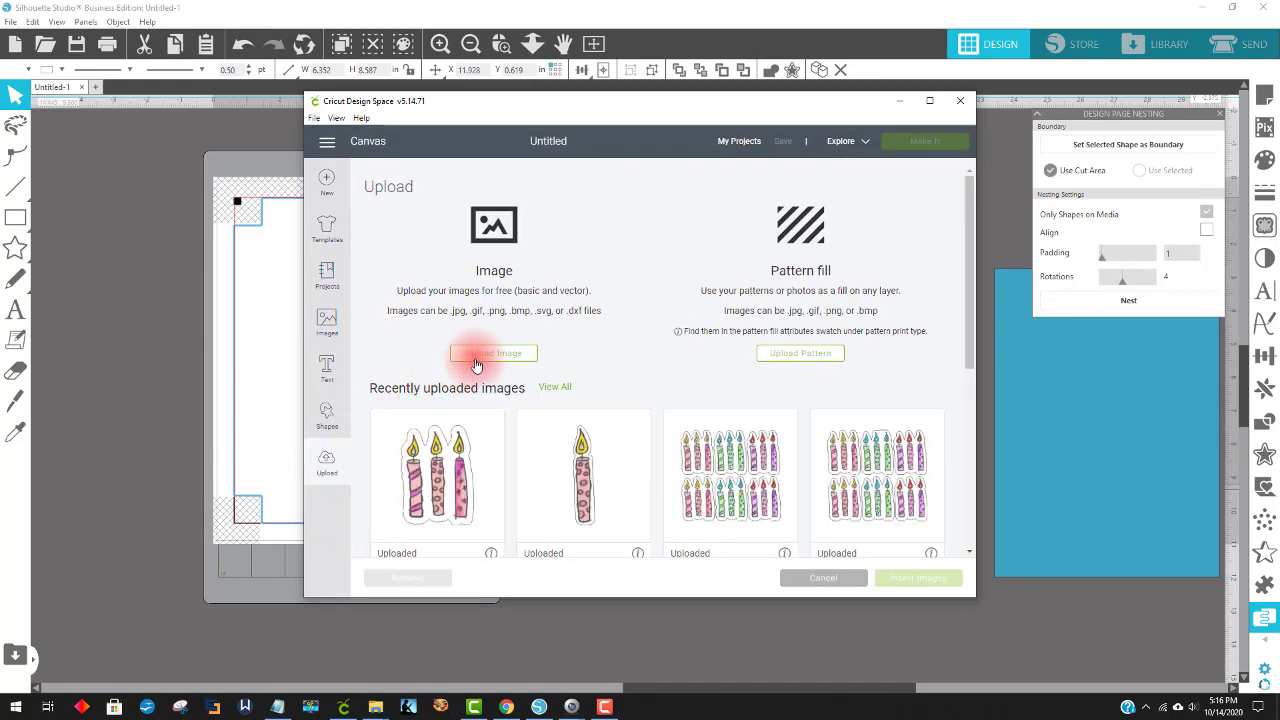
pyautogui.click(485, 355)
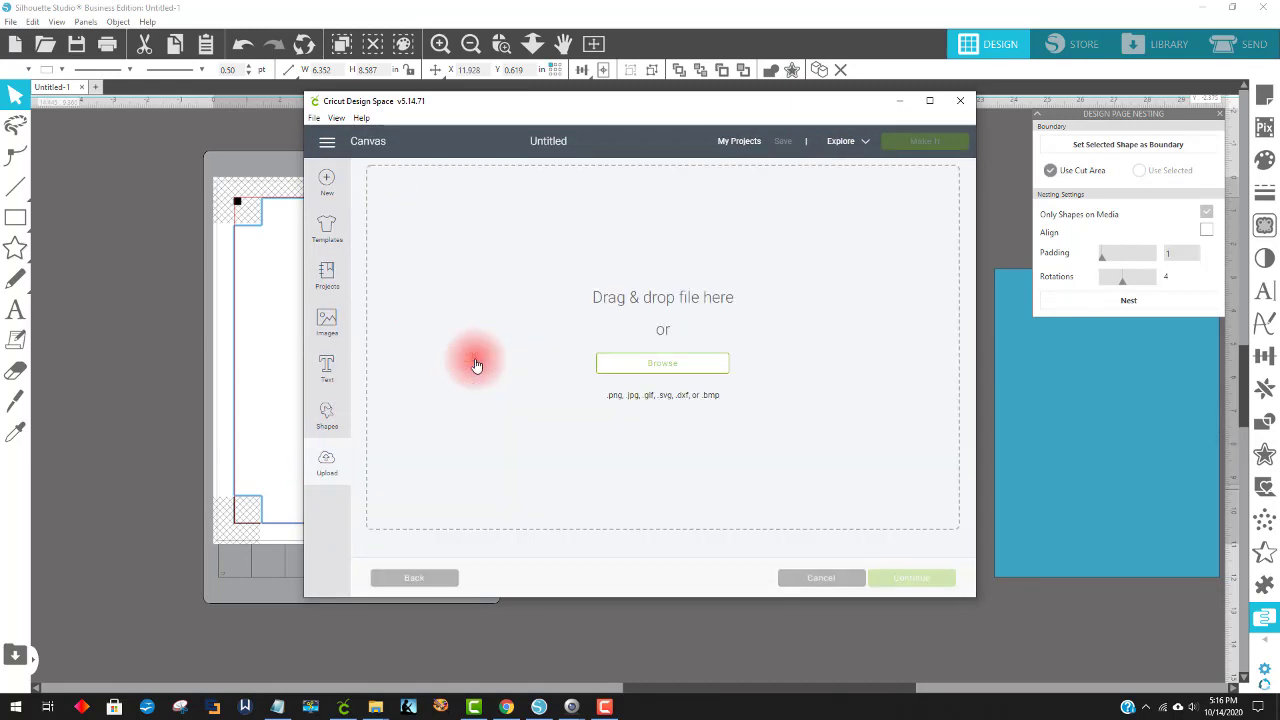
pyautogui.click(656, 369)
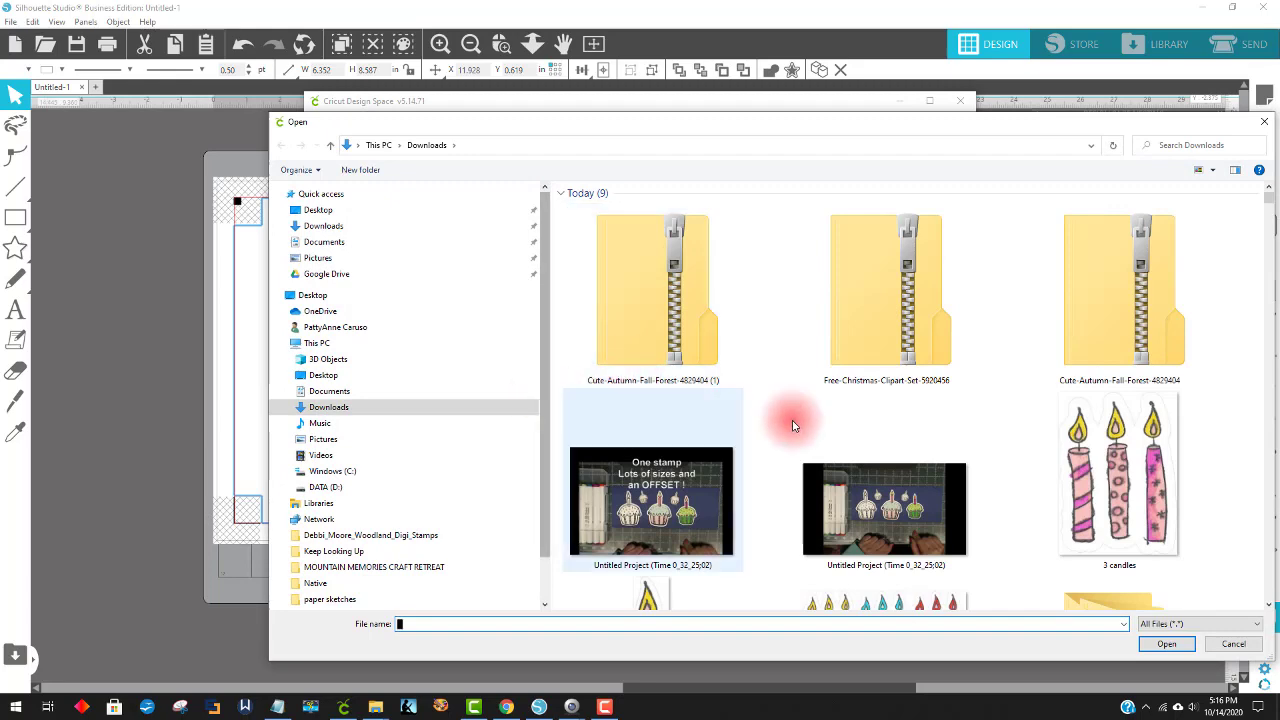
pyautogui.scroll(-5, 974, 586)
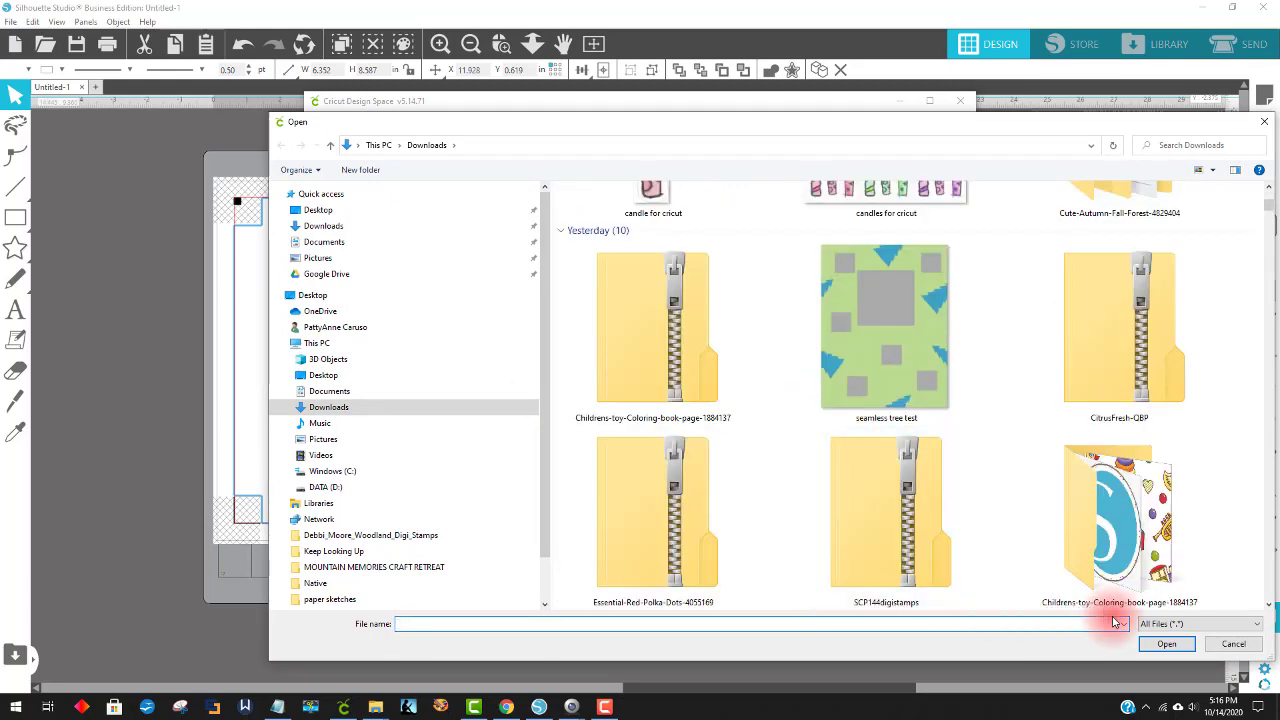
pyautogui.doubleClick(1112, 563)
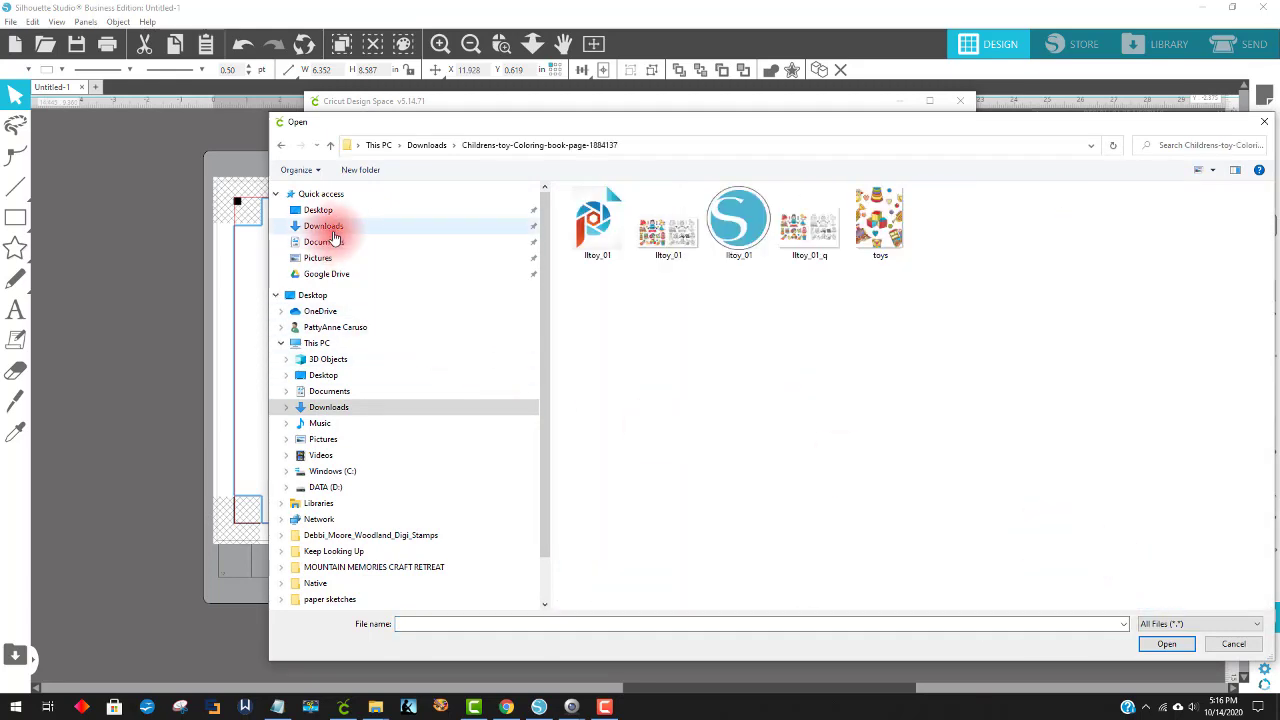
pyautogui.click(335, 237)
# Step: Upload the fall stickers image from the CuteAutumn CAS folder inside the Cute-Autumn-Fall-Forest-4829404 download
pyautogui.doubleClick(1133, 533)
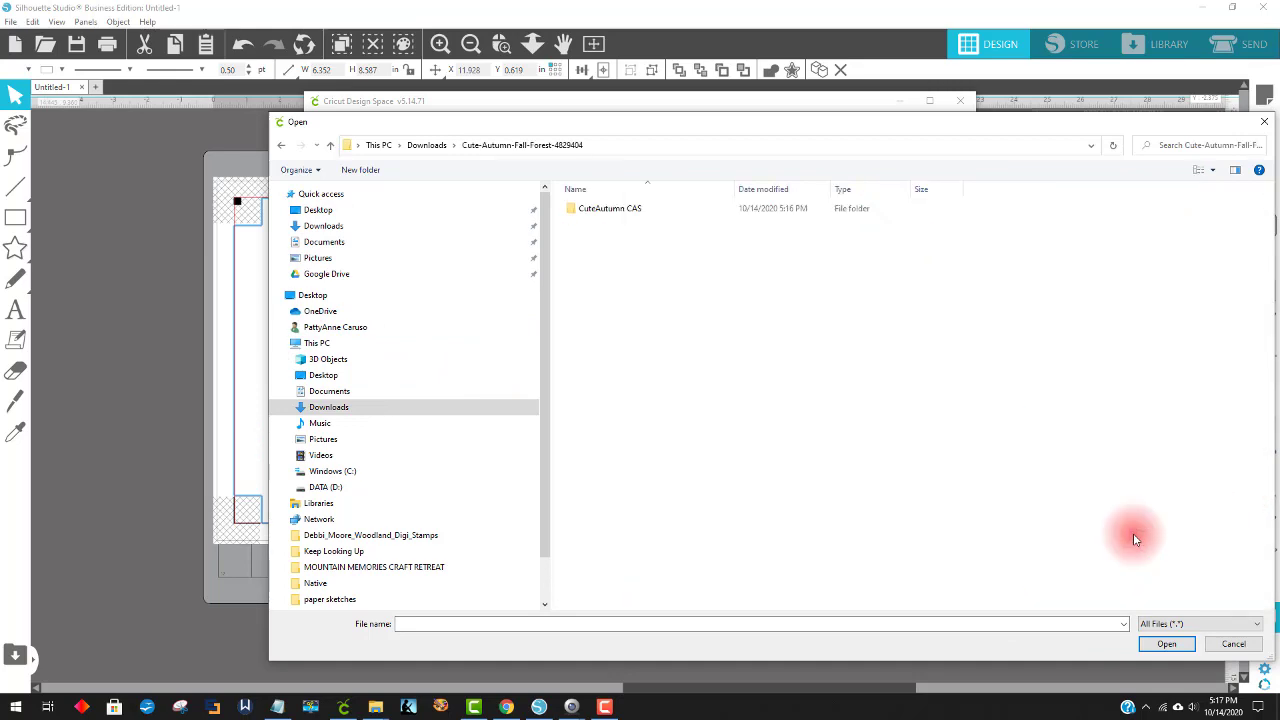
pyautogui.doubleClick(598, 209)
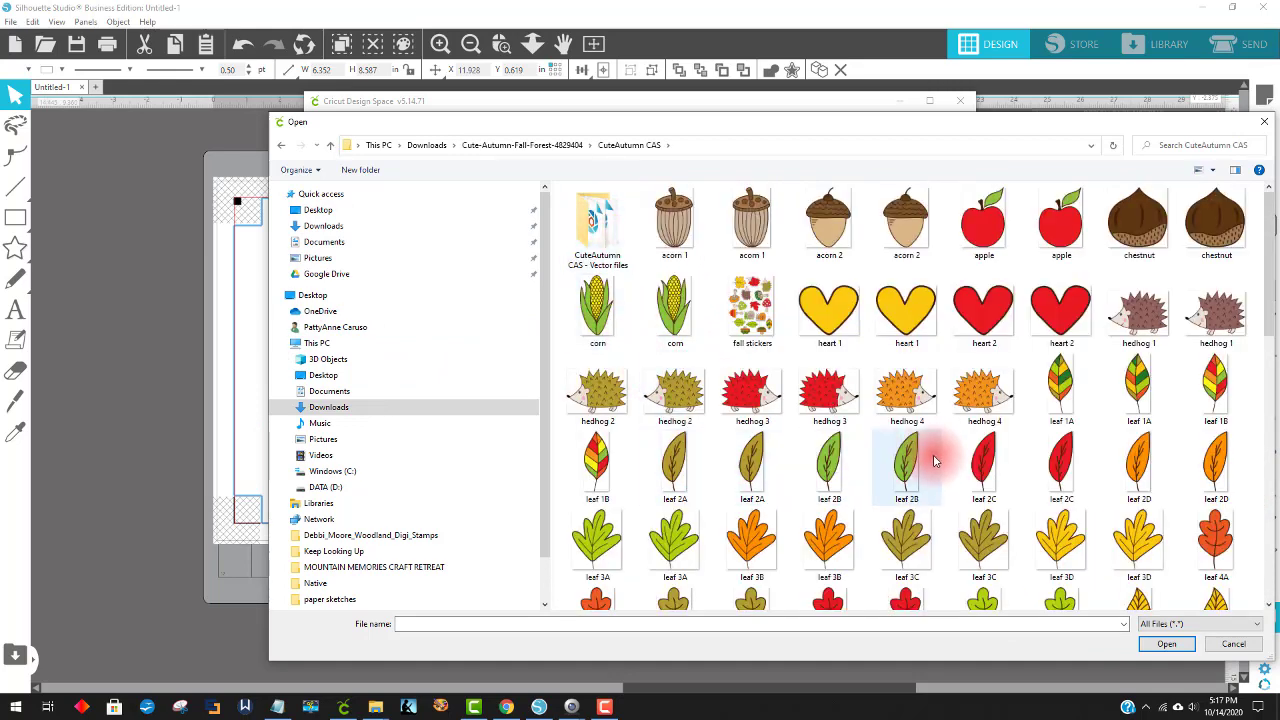
pyautogui.doubleClick(752, 310)
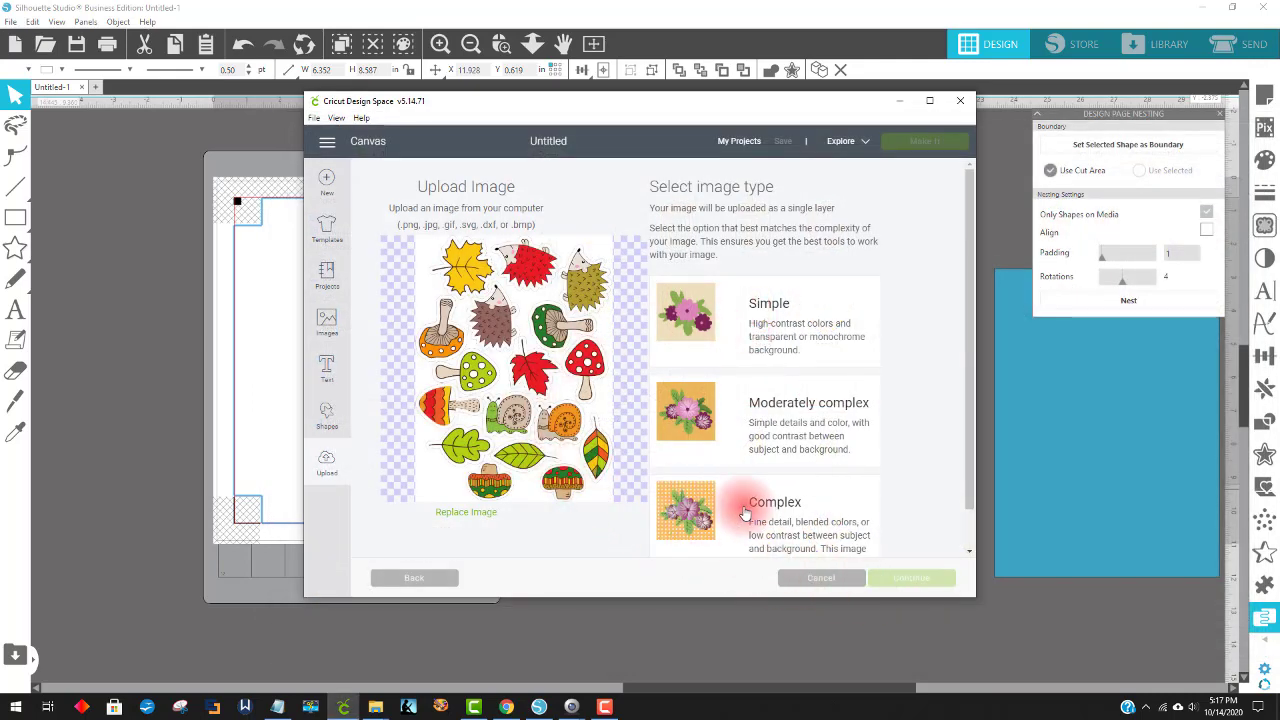
# Step: Set the uploaded image's type to Complex and maximize the Design Space window for background removal
pyautogui.click(772, 515)
pyautogui.click(897, 580)
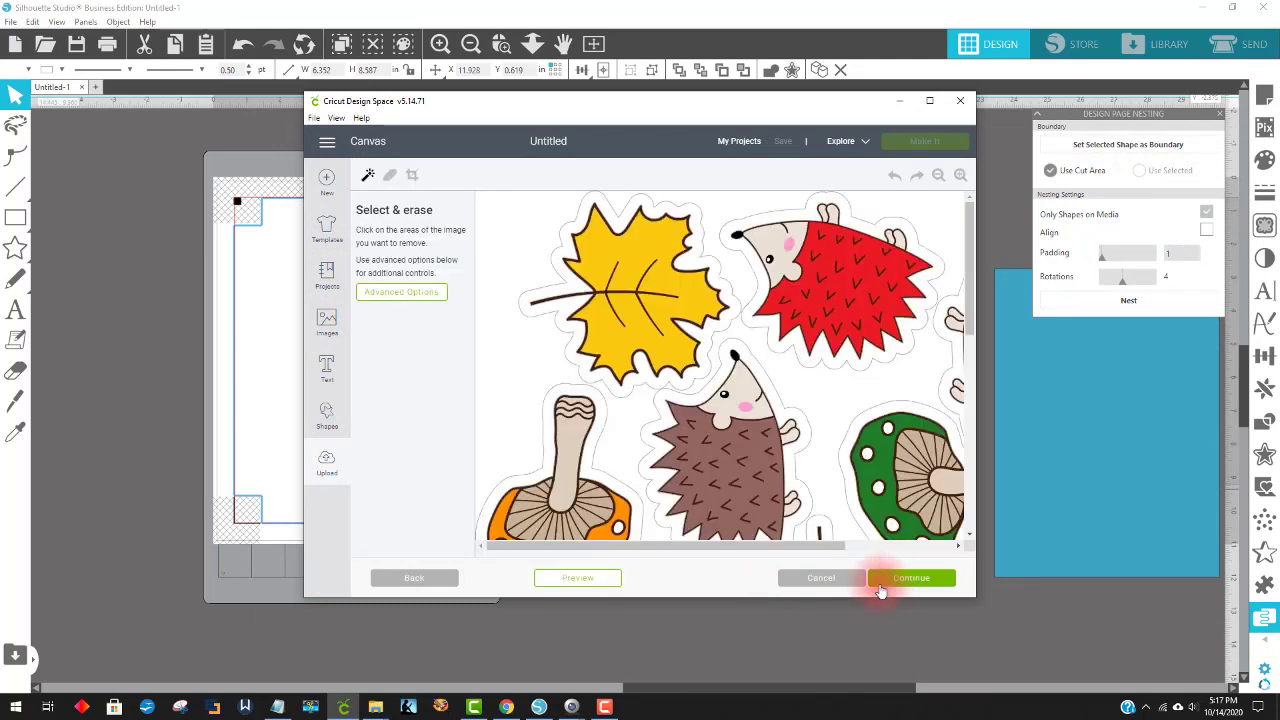
pyautogui.click(930, 102)
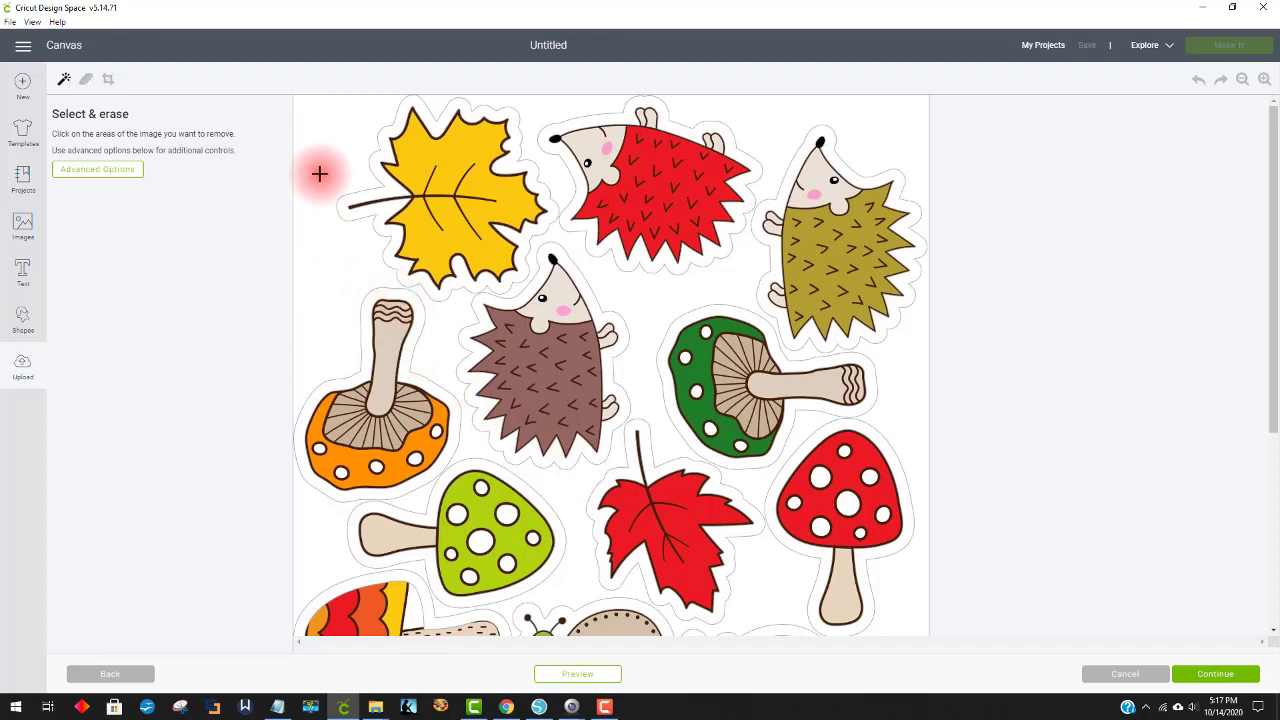
# Step: Erase the white background around the stickers, check the whole sheet for leftover areas, and accept the cleaned image
pyautogui.click(309, 140)
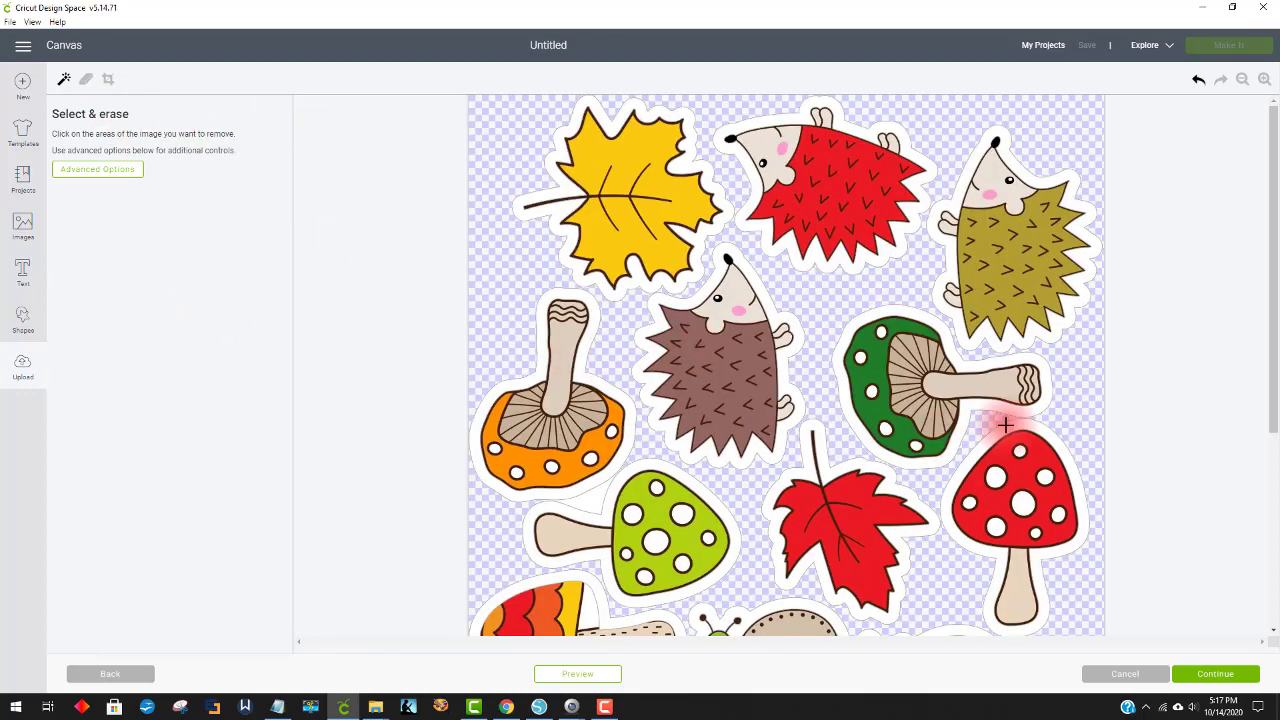
pyautogui.scroll(-5, 1006, 423)
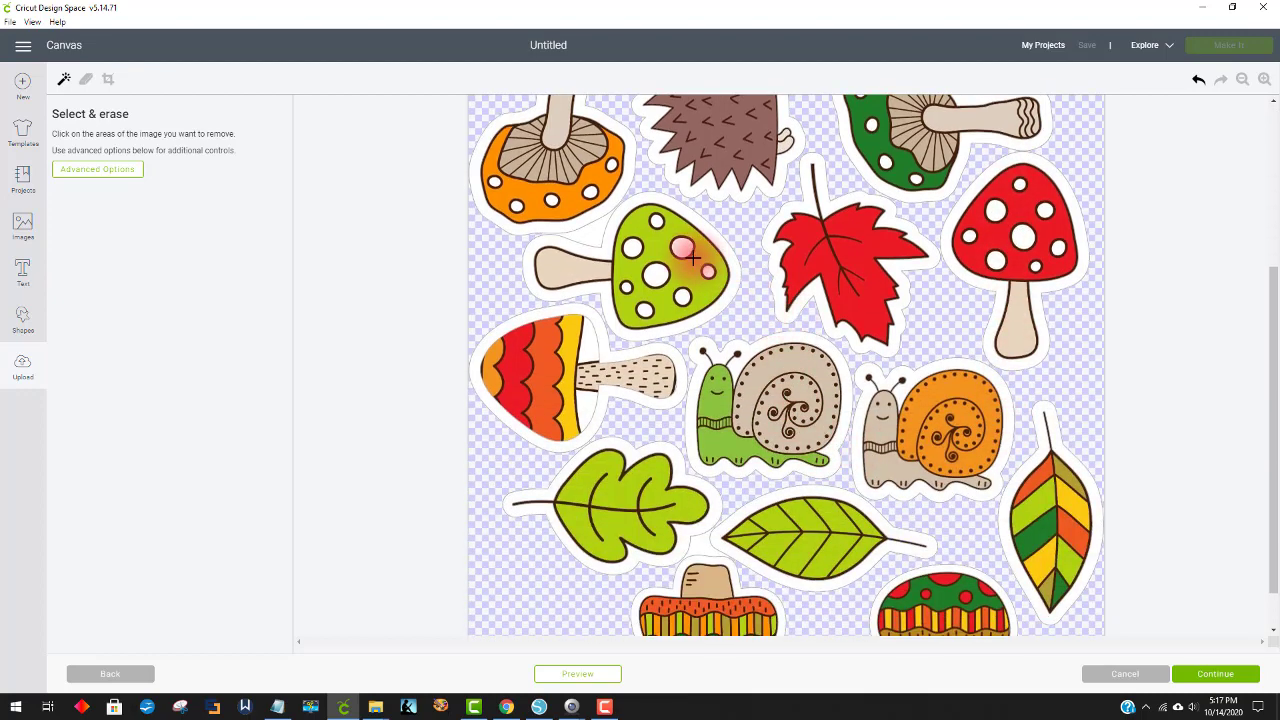
pyautogui.scroll(-1, 997, 400)
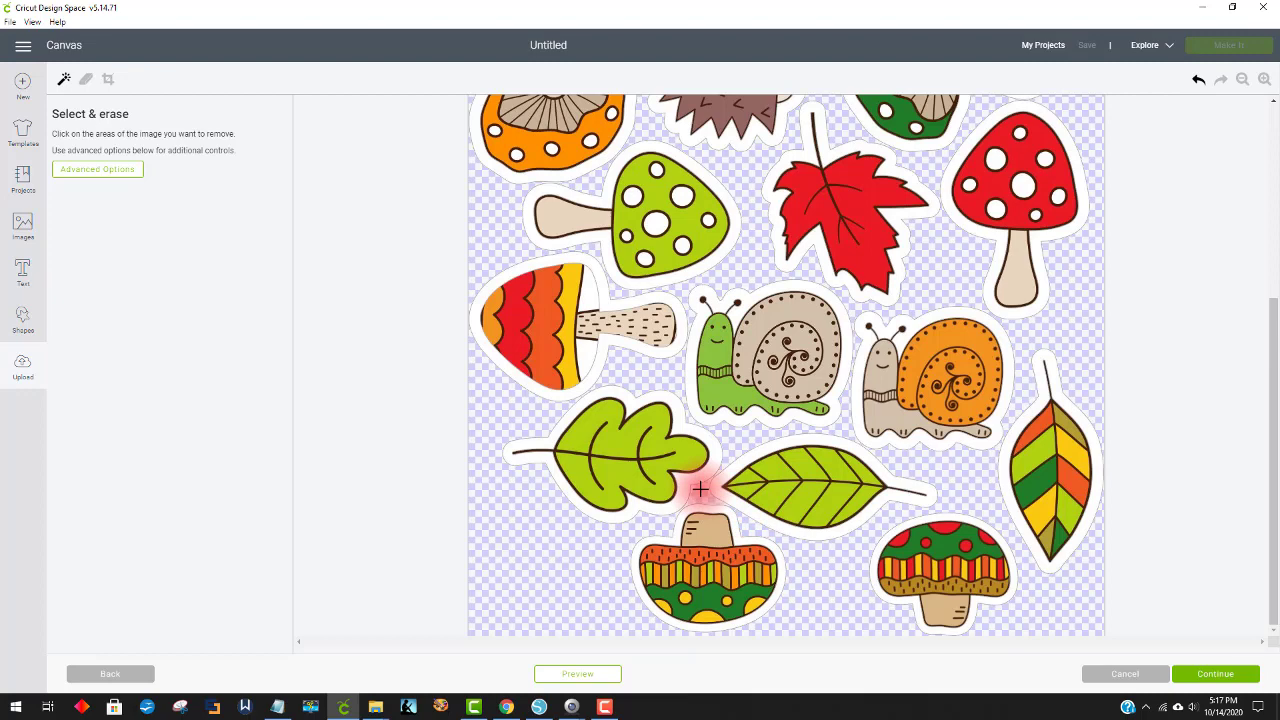
pyautogui.scroll(6, 1030, 532)
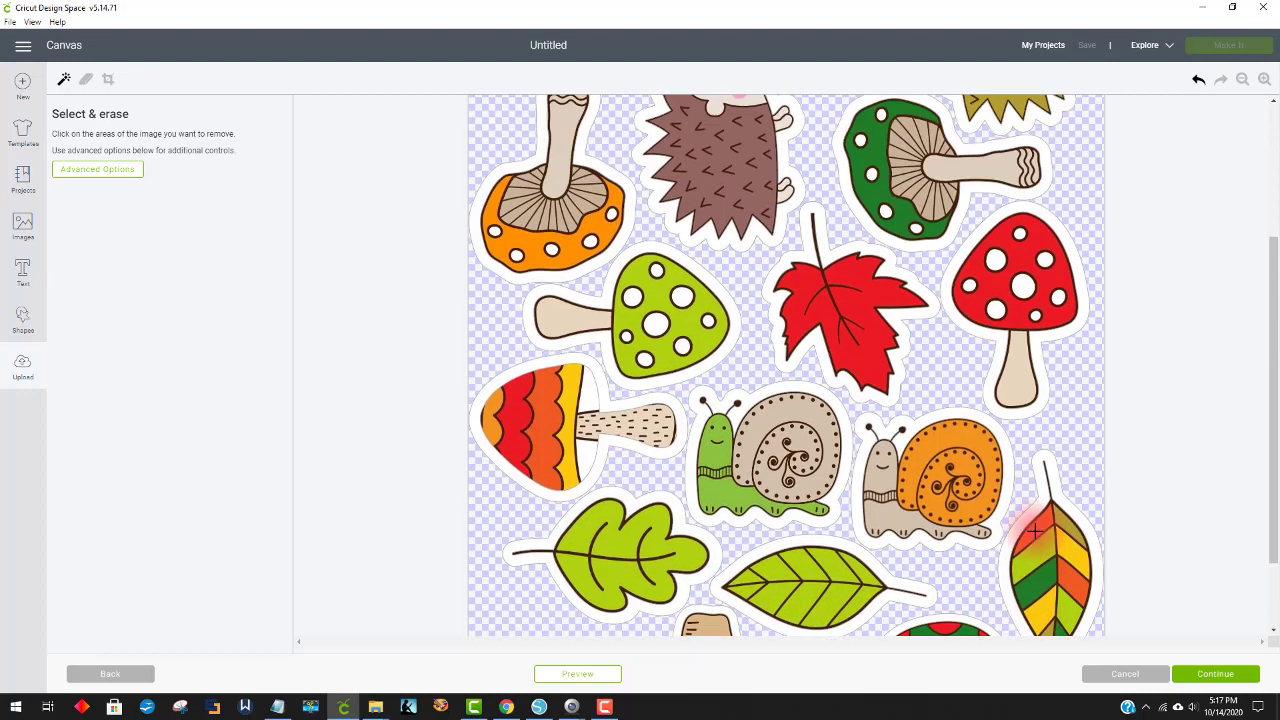
pyautogui.scroll(-5, 1040, 510)
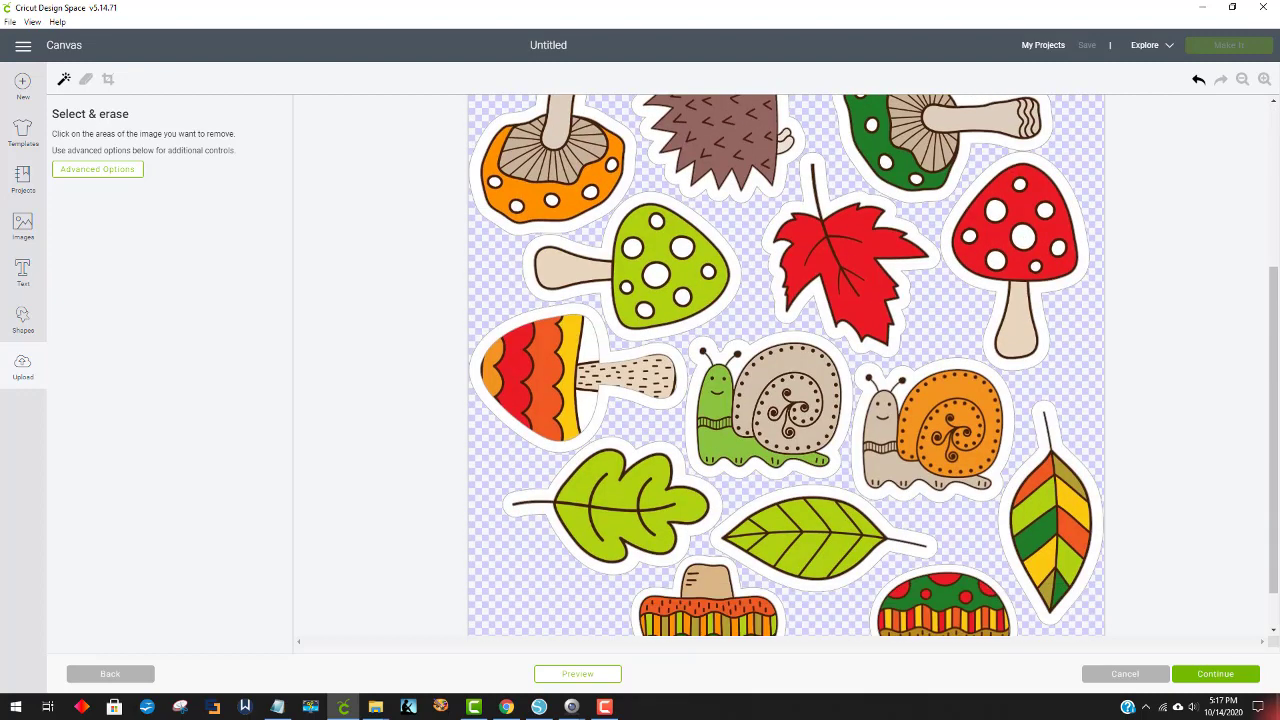
pyautogui.click(1210, 685)
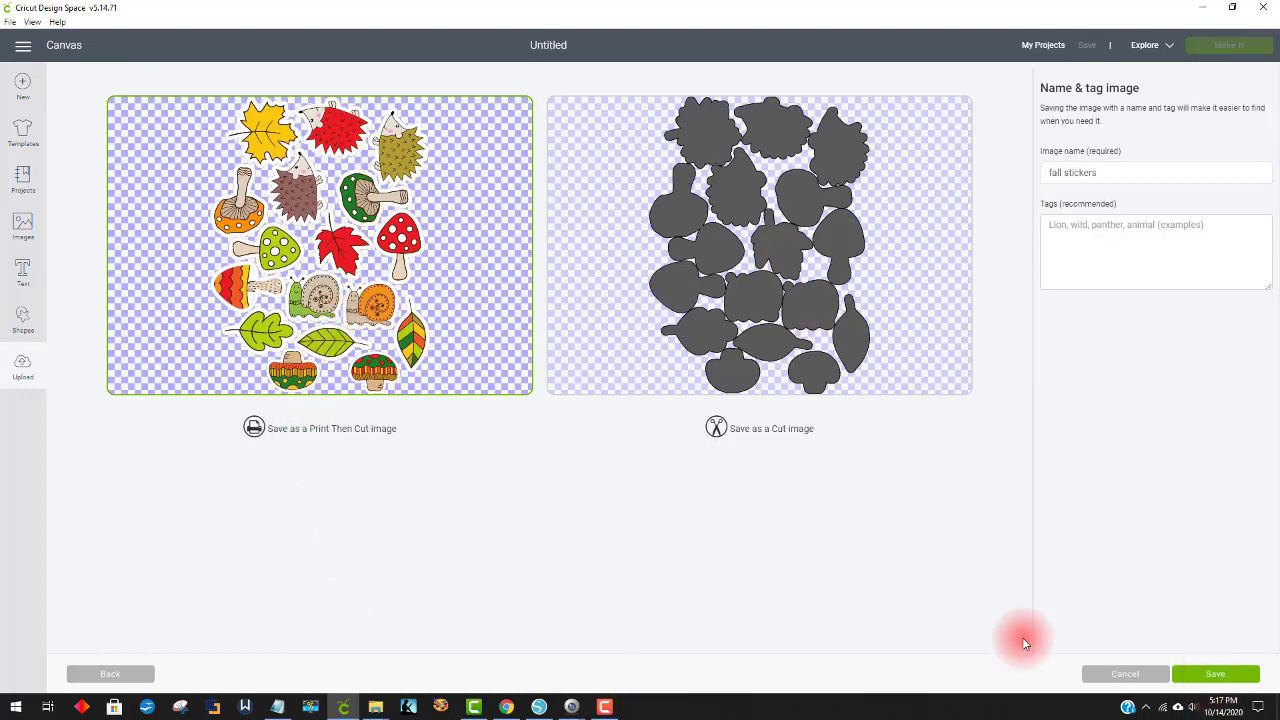
# Step: Save the fall stickers upload as a Print Then Cut image and insert it on the canvas
pyautogui.click(1226, 676)
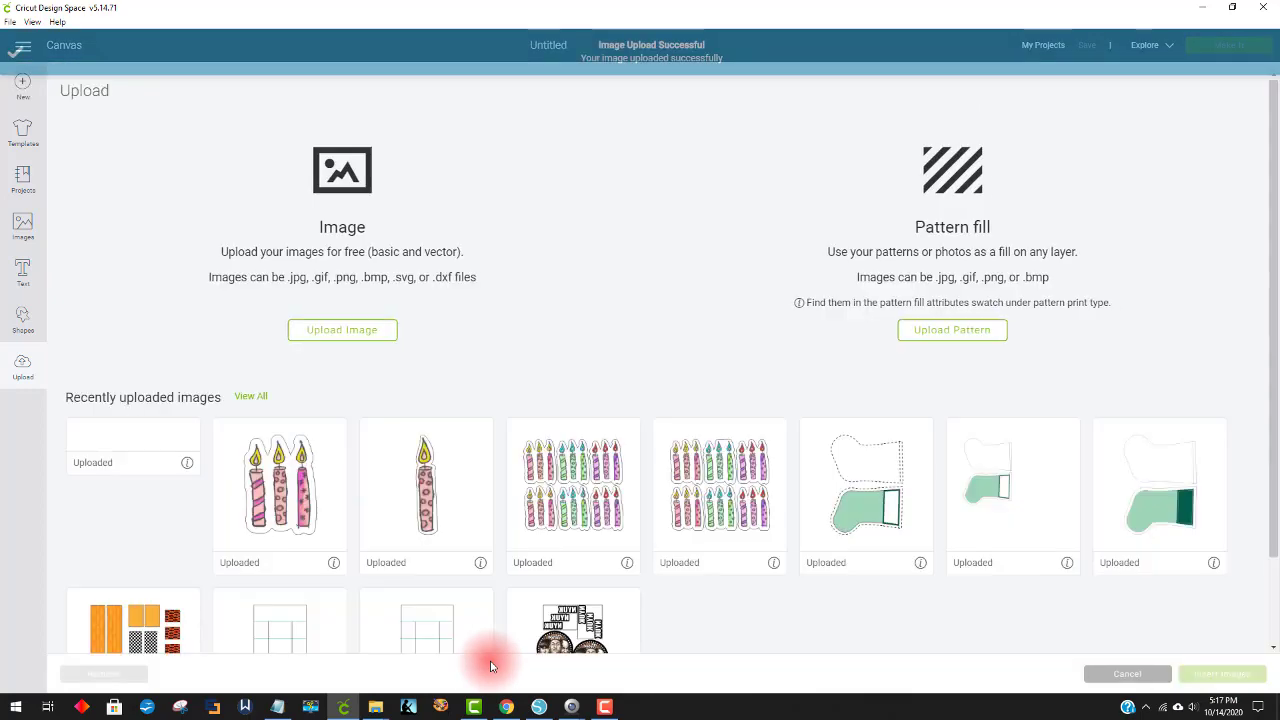
pyautogui.click(142, 508)
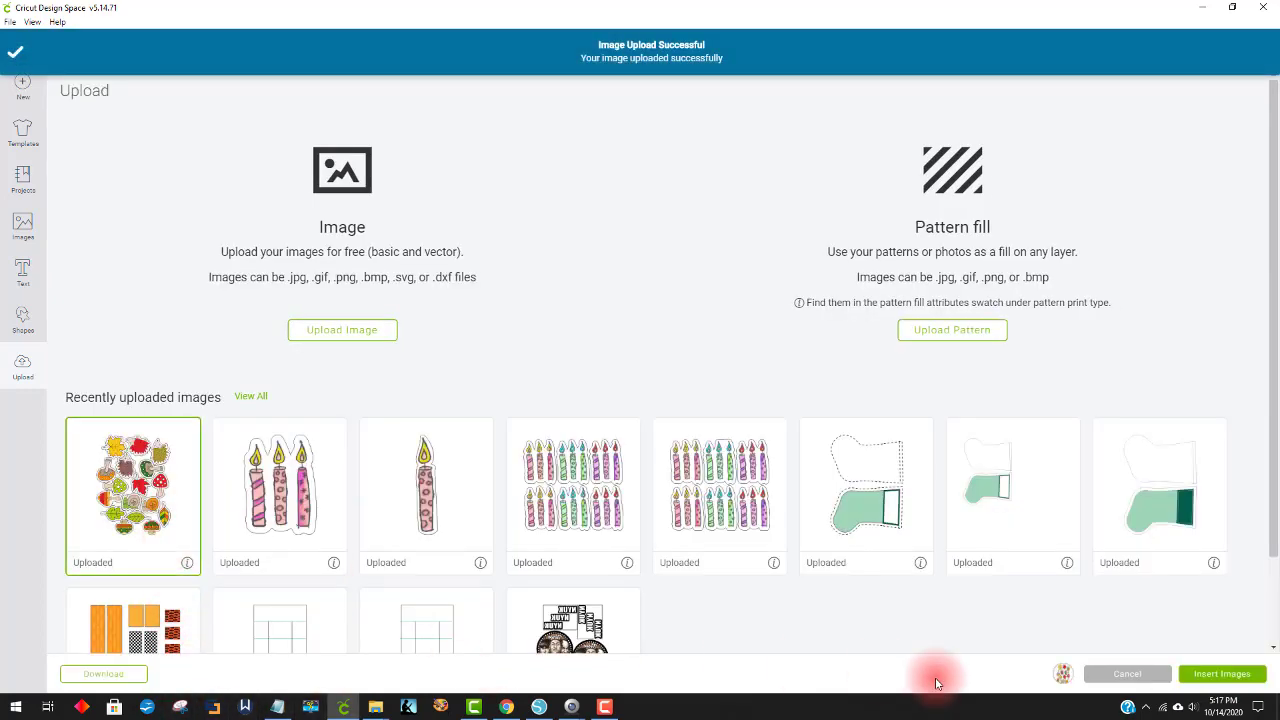
pyautogui.click(1207, 680)
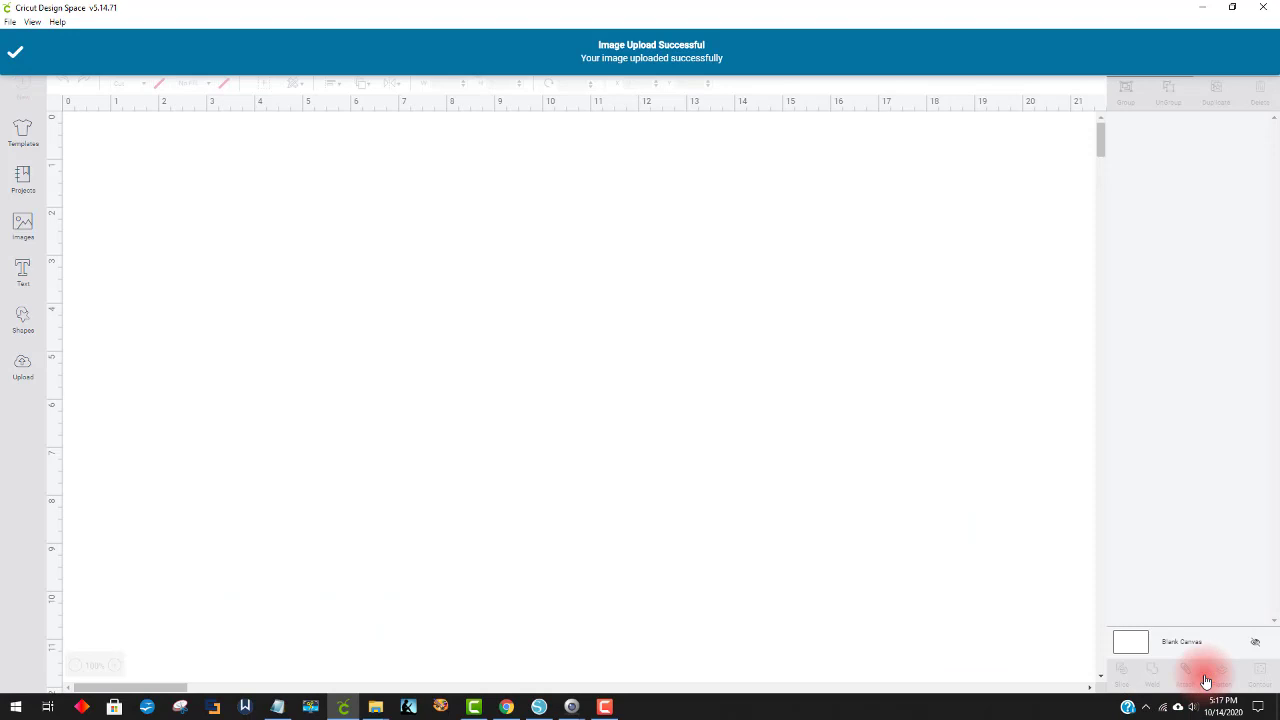
pyautogui.click(937, 443)
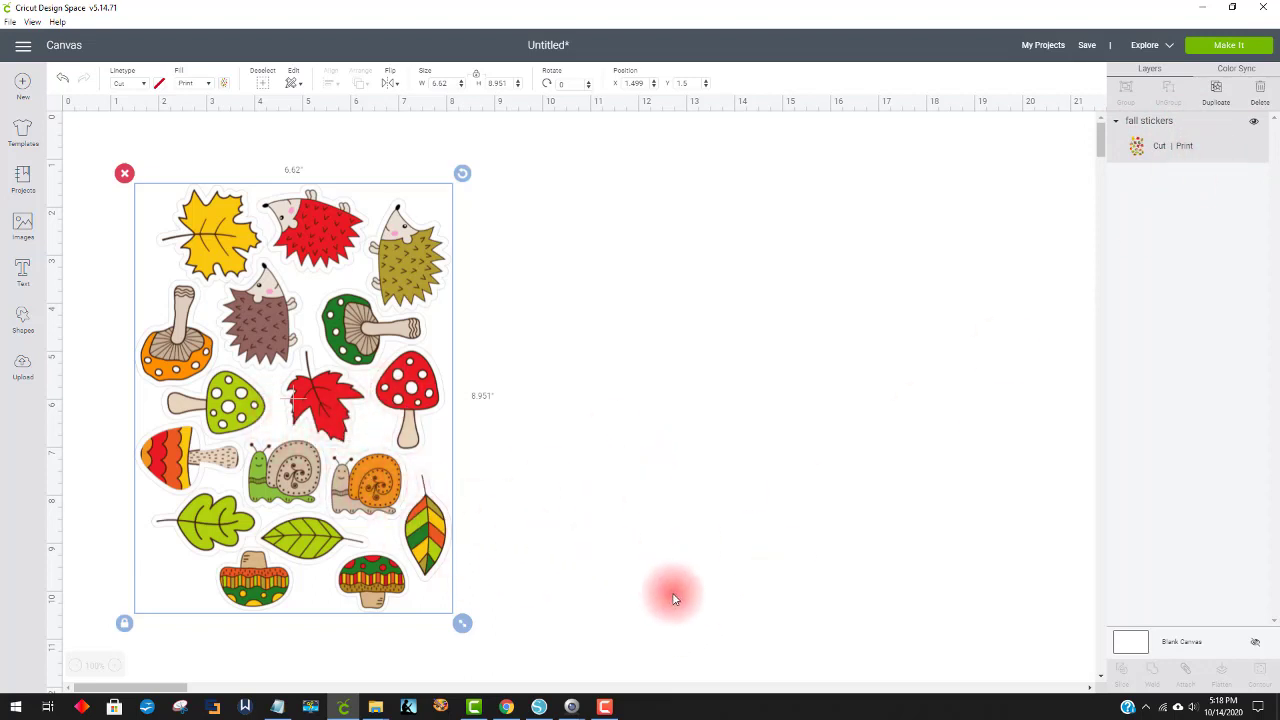
# Step: Set the canvas color to black and proceed to the mat preview of the sticker sheet
pyautogui.click(1165, 648)
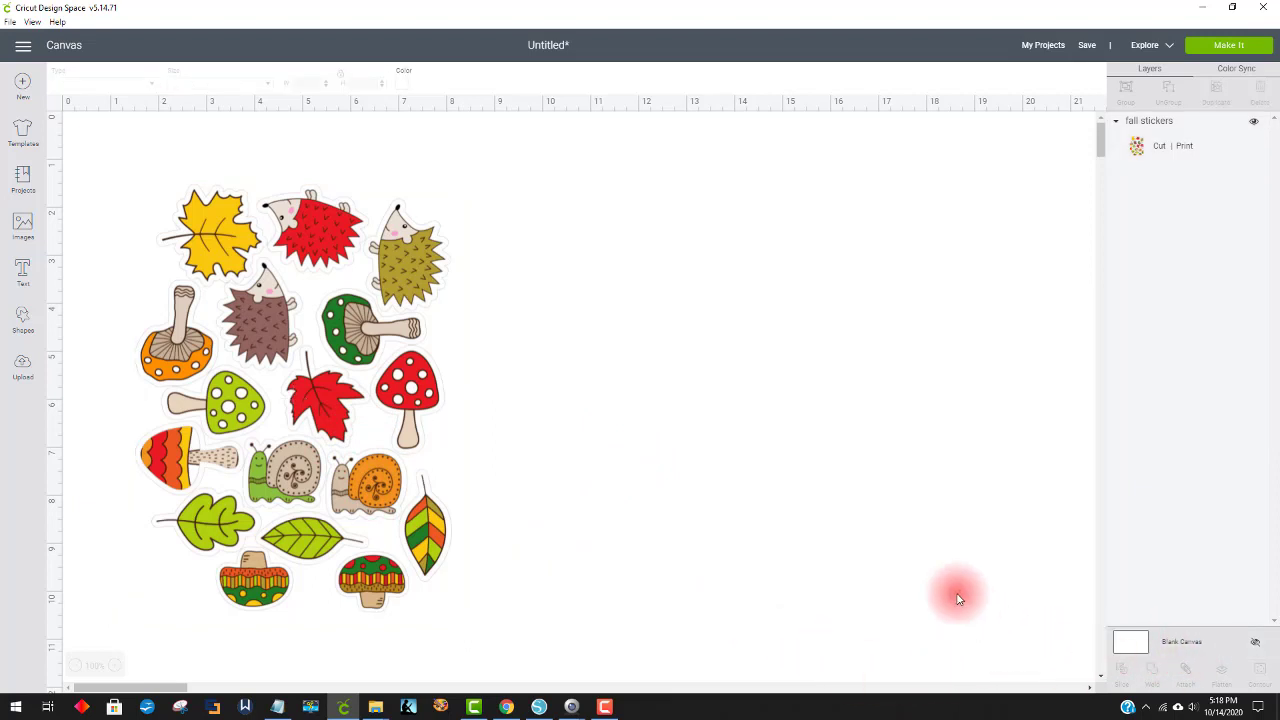
pyautogui.click(403, 83)
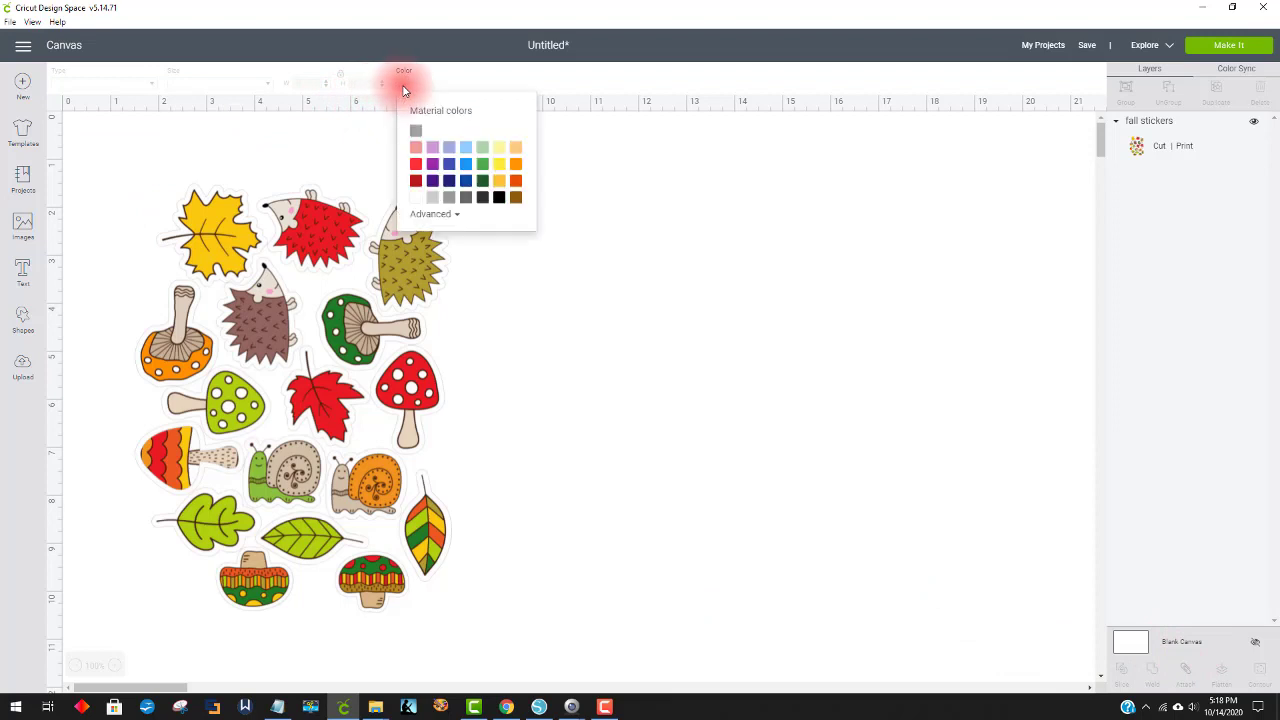
pyautogui.click(501, 201)
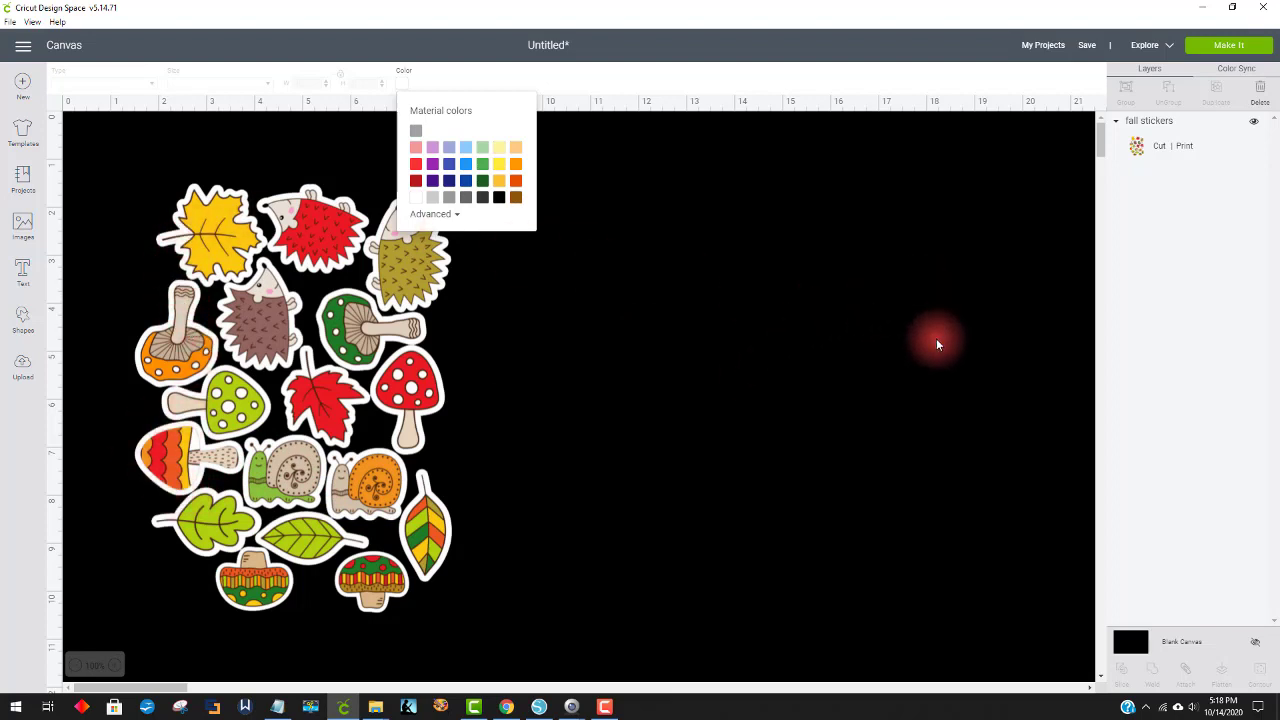
pyautogui.click(1240, 47)
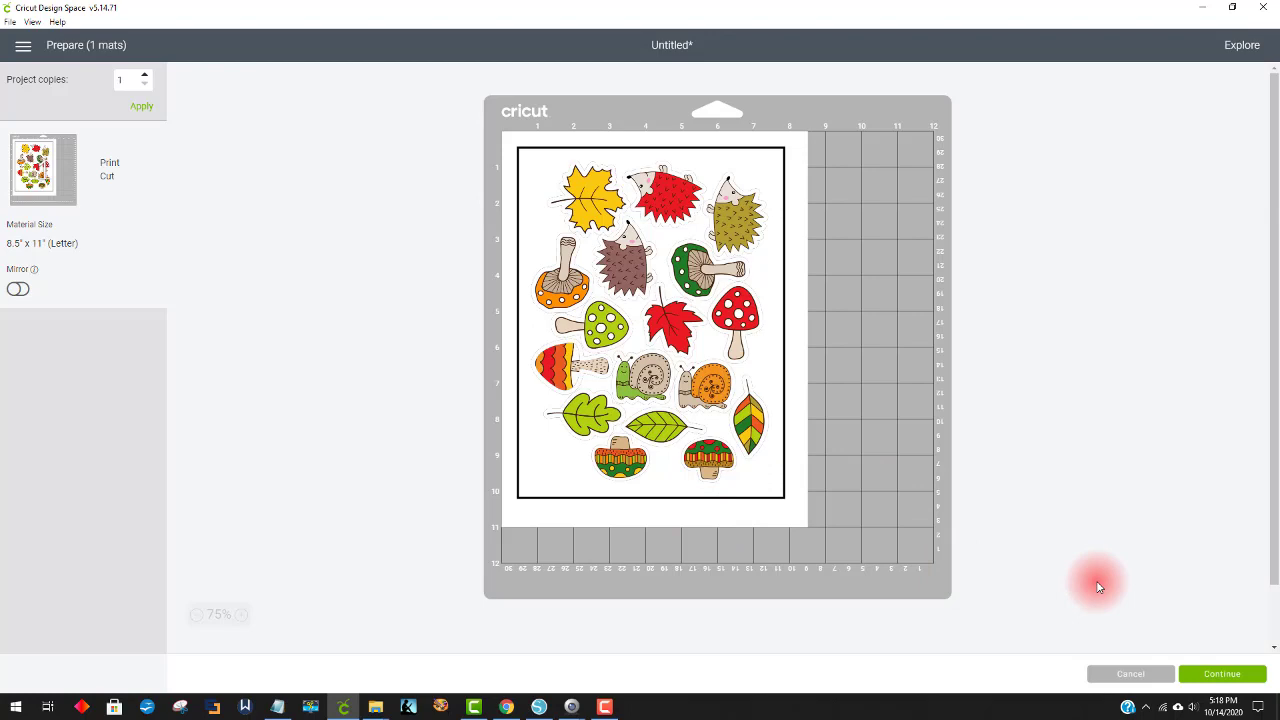
# Step: Switch back to Silhouette Studio, move the sticker group onto the page inside the registration marks, and go to the send setup
pyautogui.click(538, 707)
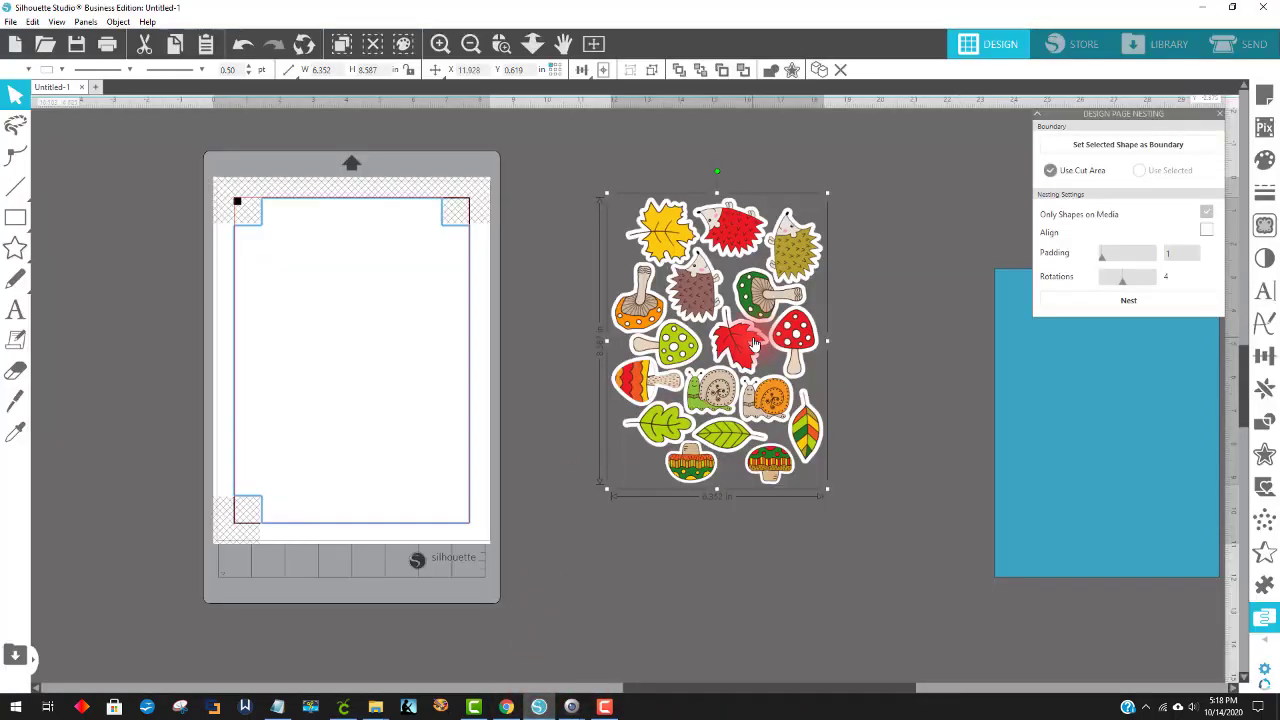
pyautogui.moveTo(755, 343); pyautogui.dragTo(383, 358)
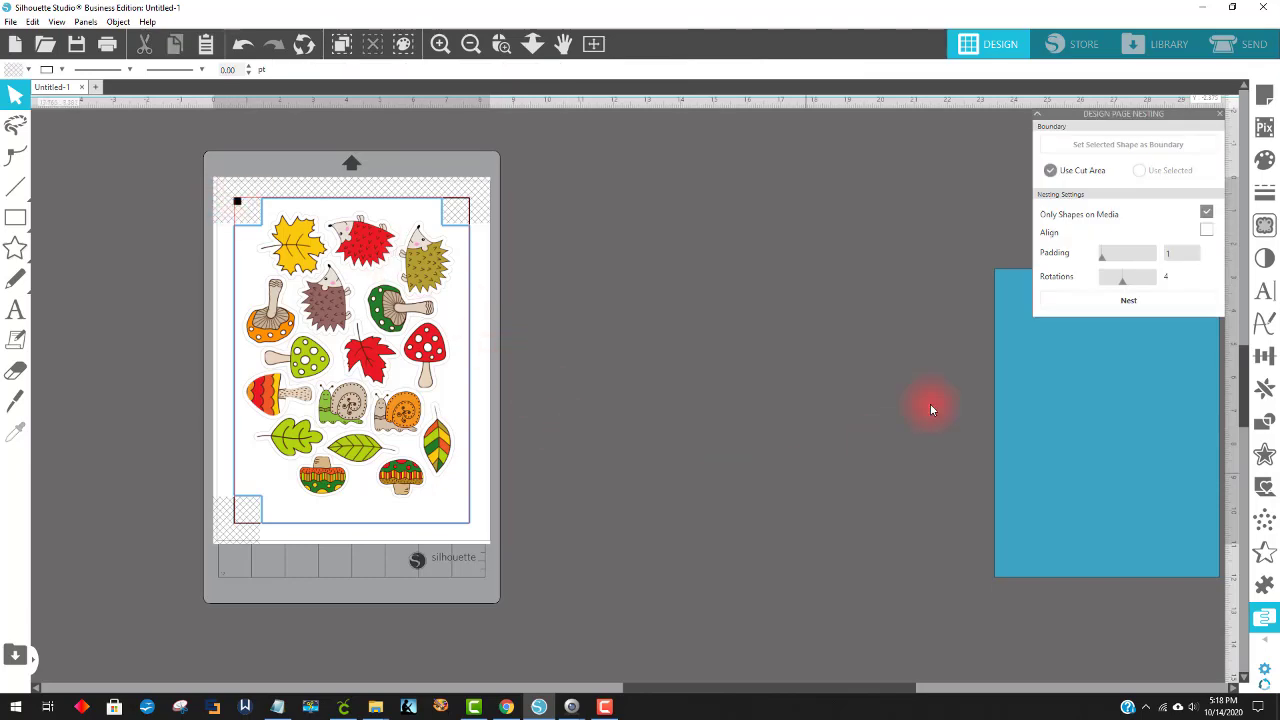
pyautogui.click(1240, 46)
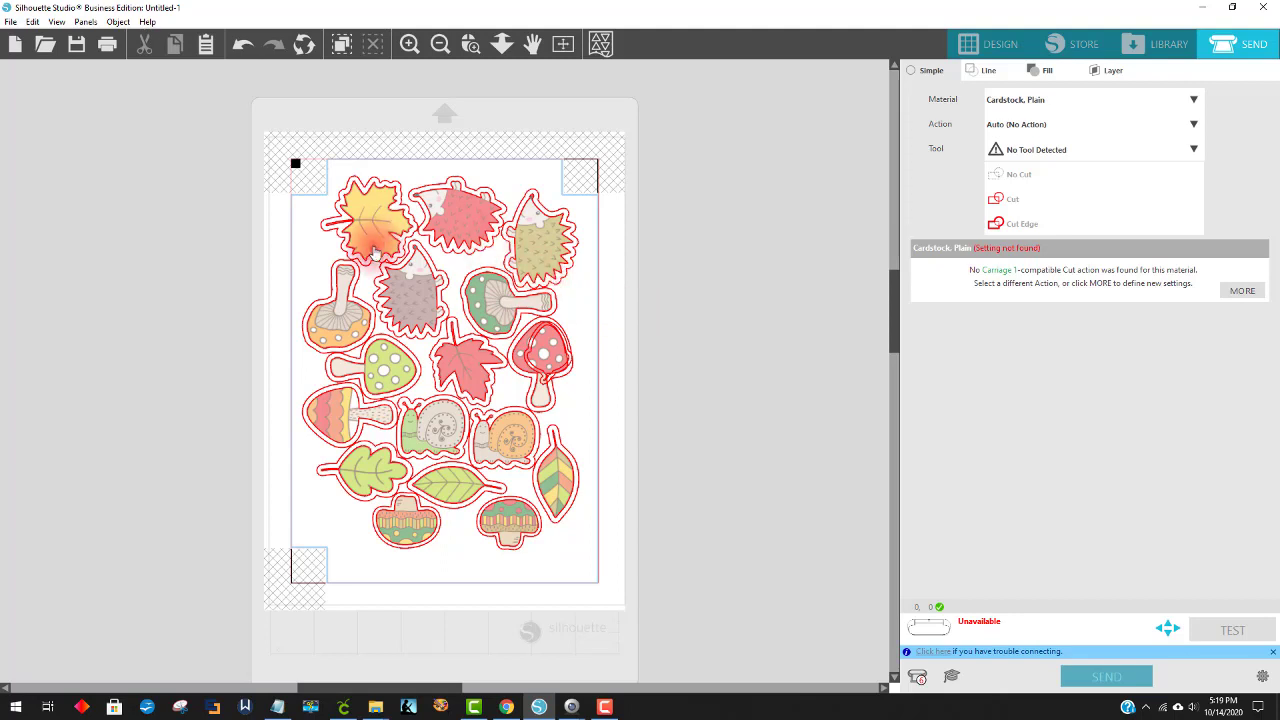
# Step: Select all the stickers on the page and set their cut type to Cut Edge
pyautogui.moveTo(285, 166); pyautogui.dragTo(615, 562)
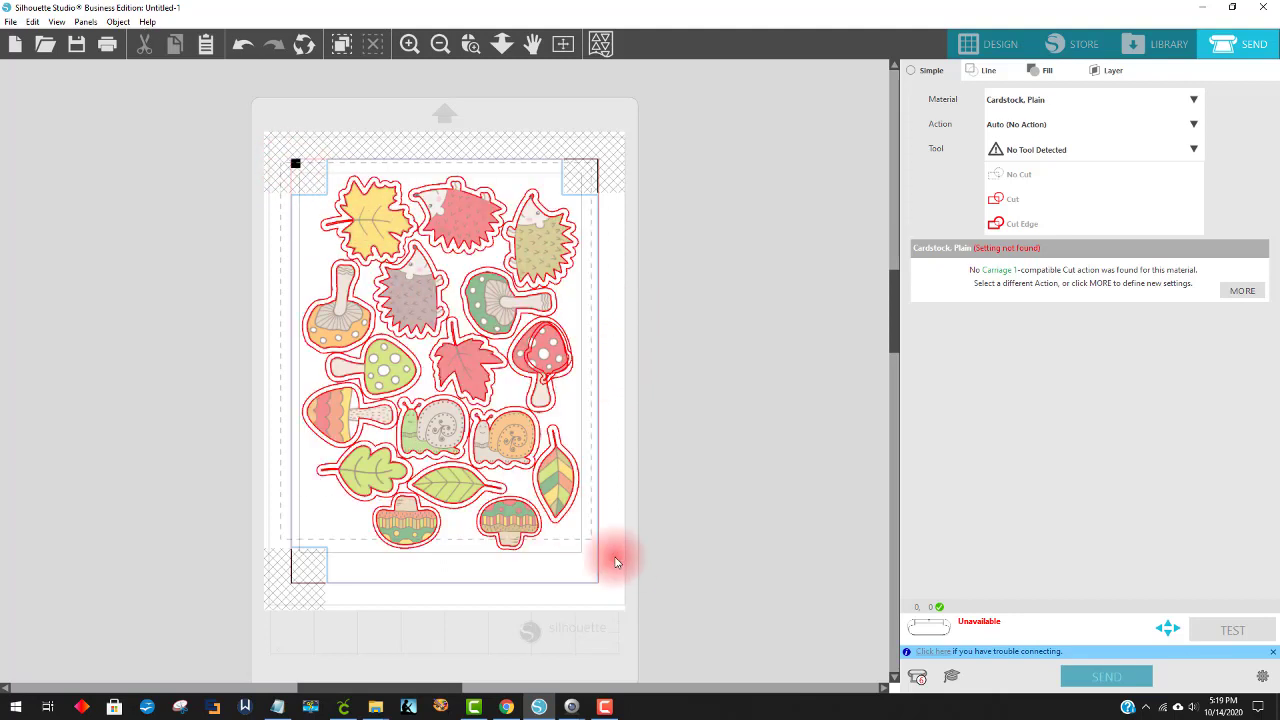
pyautogui.click(998, 199)
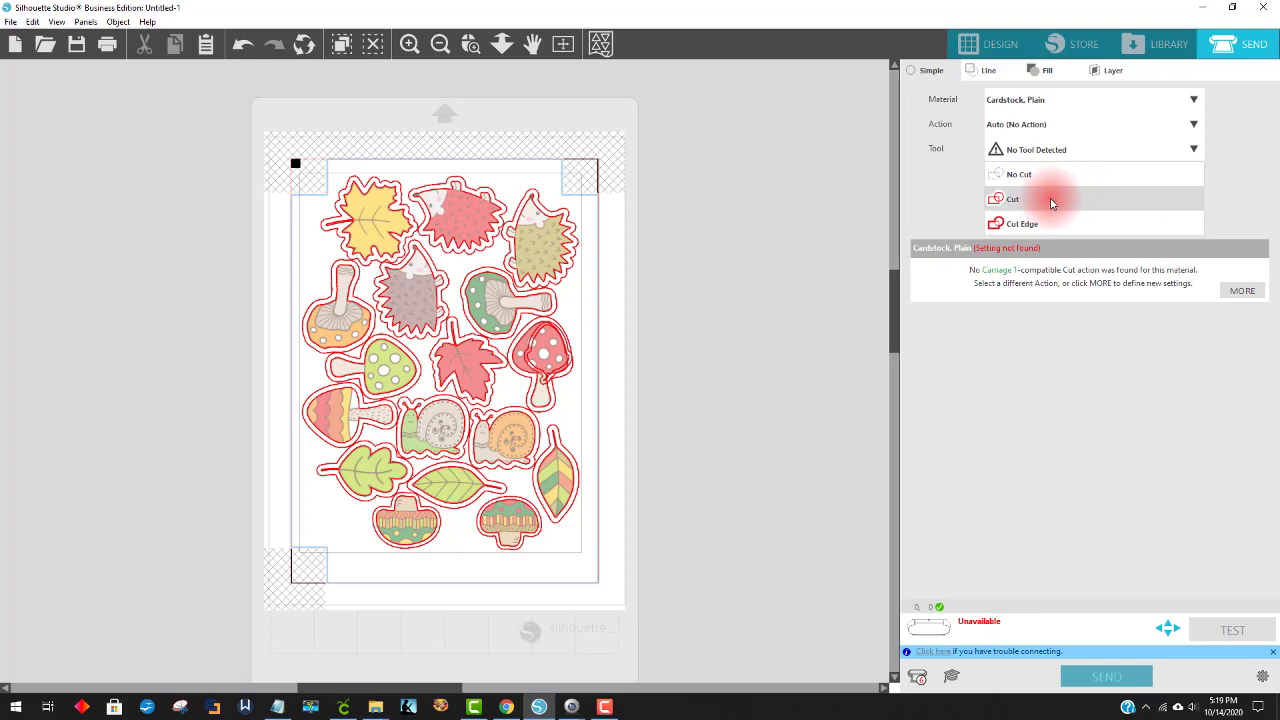
pyautogui.click(1043, 229)
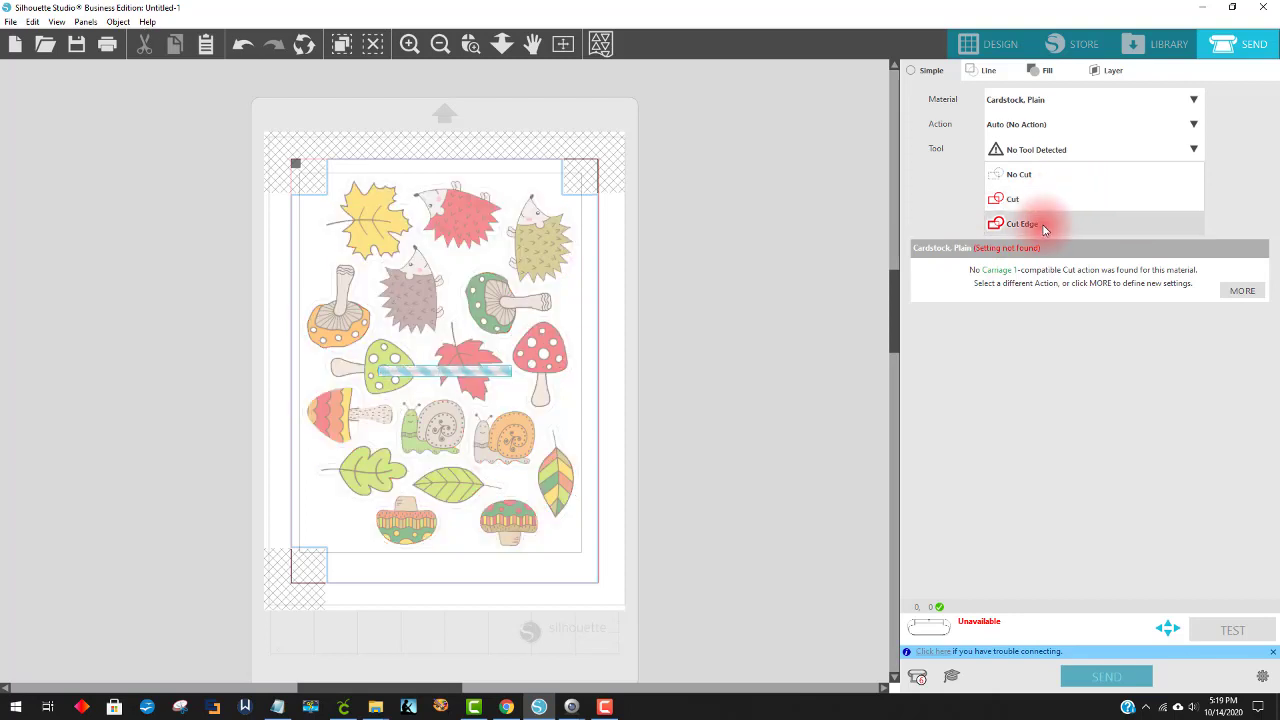